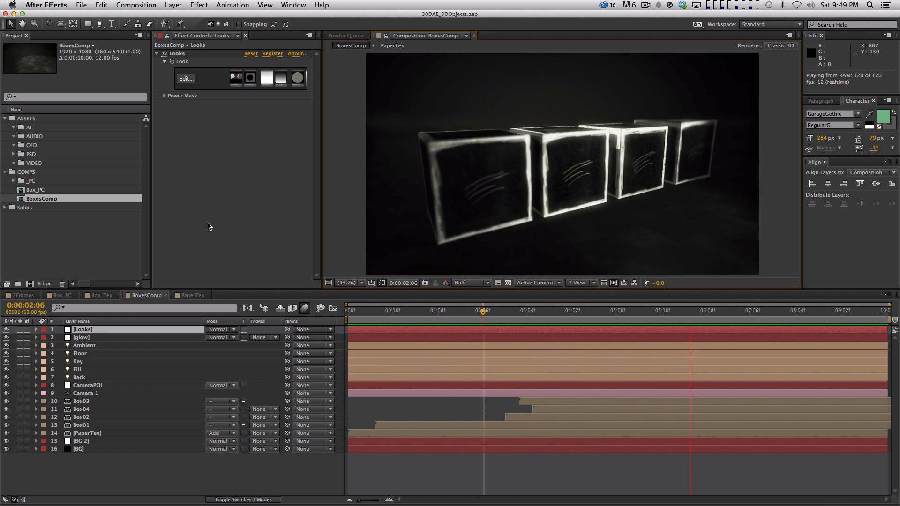
# Step: Create a new 1920 x 1080 composition, 10 seconds long, and set its frame rate to 24 fps
pyautogui.press('super+n')
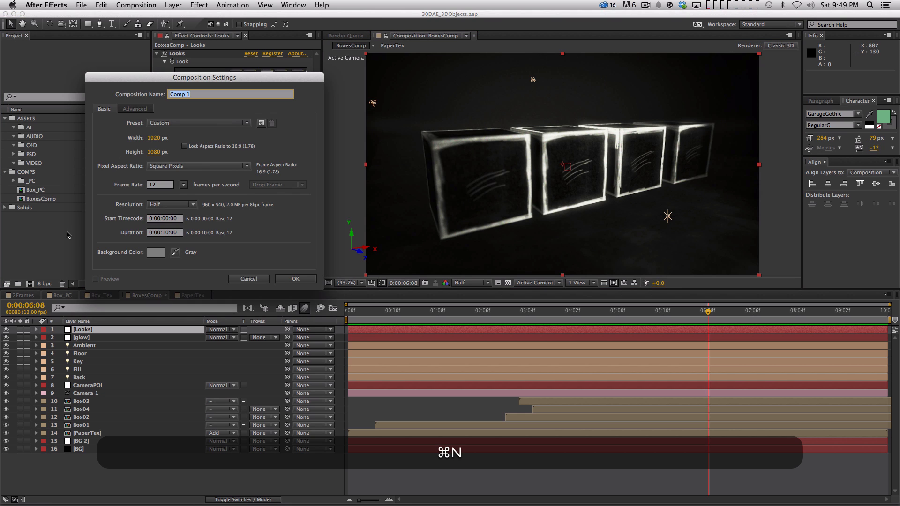
pyautogui.press('Return')
pyautogui.press('super+k')
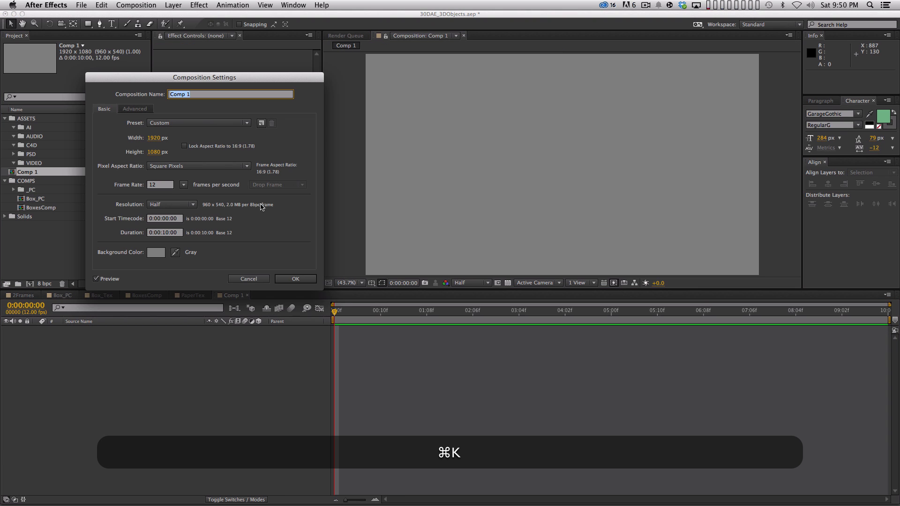
pyautogui.doubleClick(164, 184)
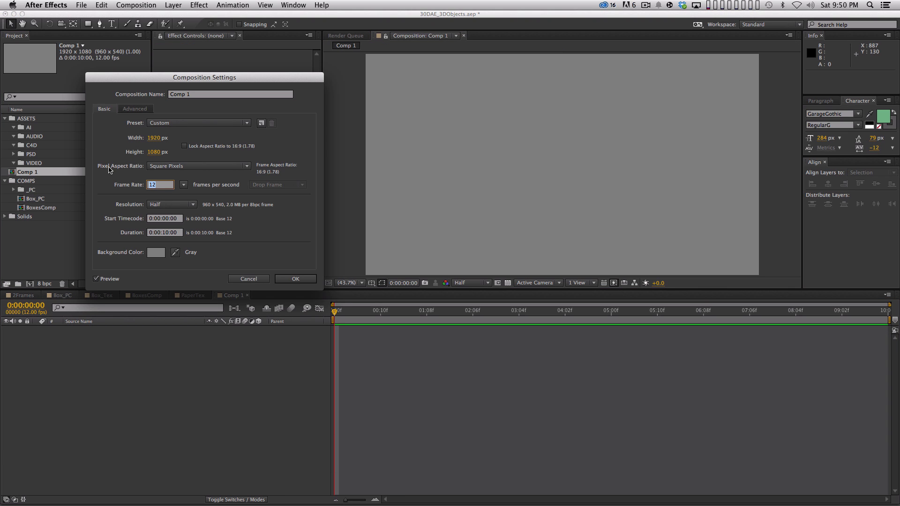
pyautogui.write('24')
pyautogui.press('Return')
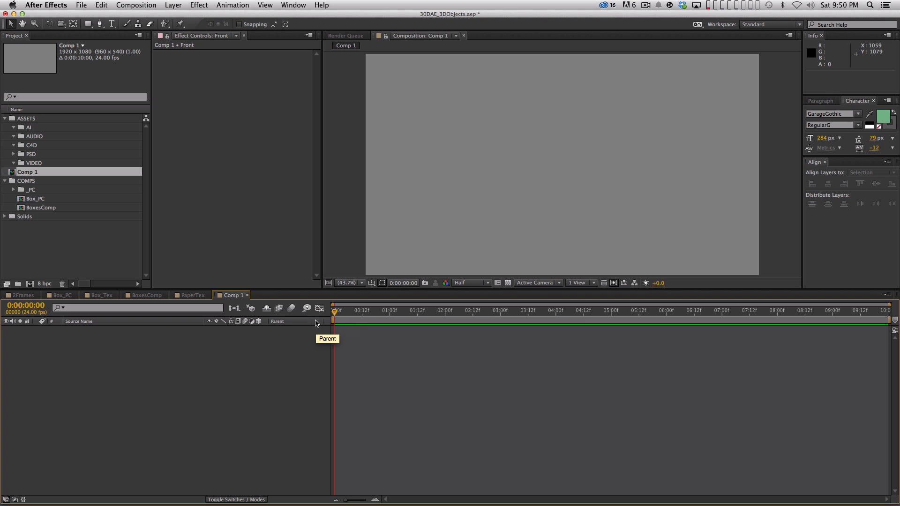
# Step: Begin a new solid and set its color to deep red (B92727)
pyautogui.press('super+y')
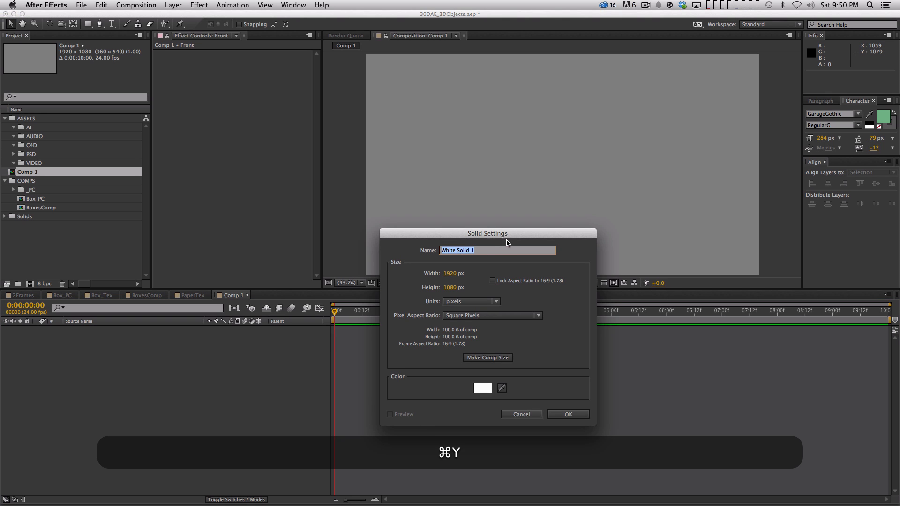
pyautogui.click(482, 387)
pyautogui.click(345, 398)
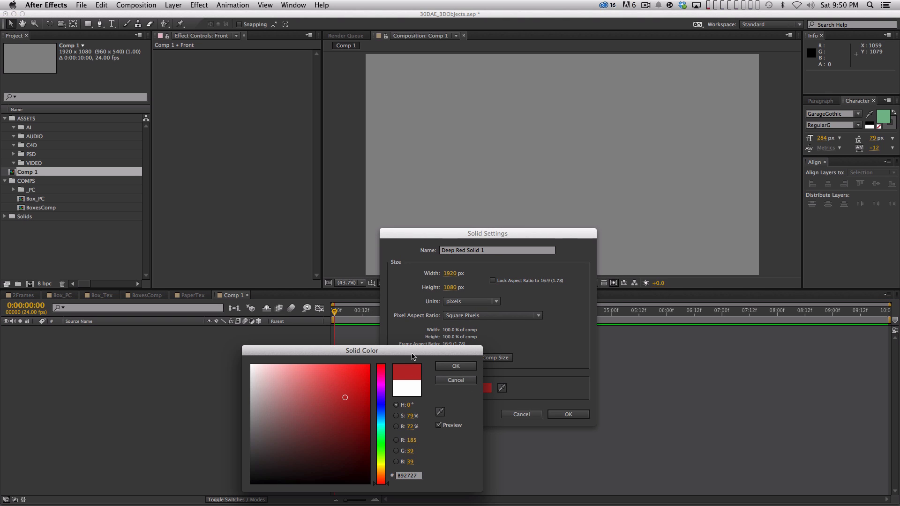
pyautogui.moveTo(412, 353); pyautogui.dragTo(427, 303)
pyautogui.click(470, 316)
pyautogui.moveTo(530, 233); pyautogui.dragTo(541, 193)
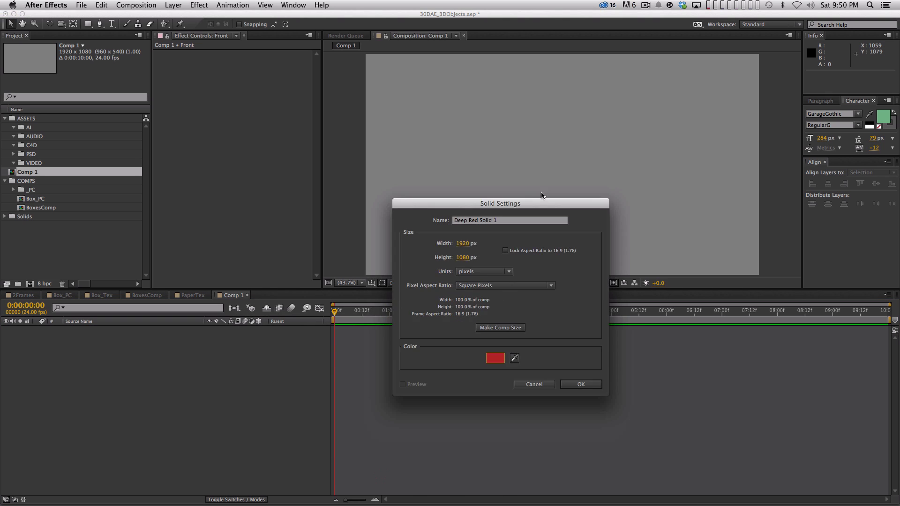
# Step: Create the red solid at 1000 px wide and 1000 px high and make it a 3D layer
pyautogui.click(460, 242)
pyautogui.write('1000')
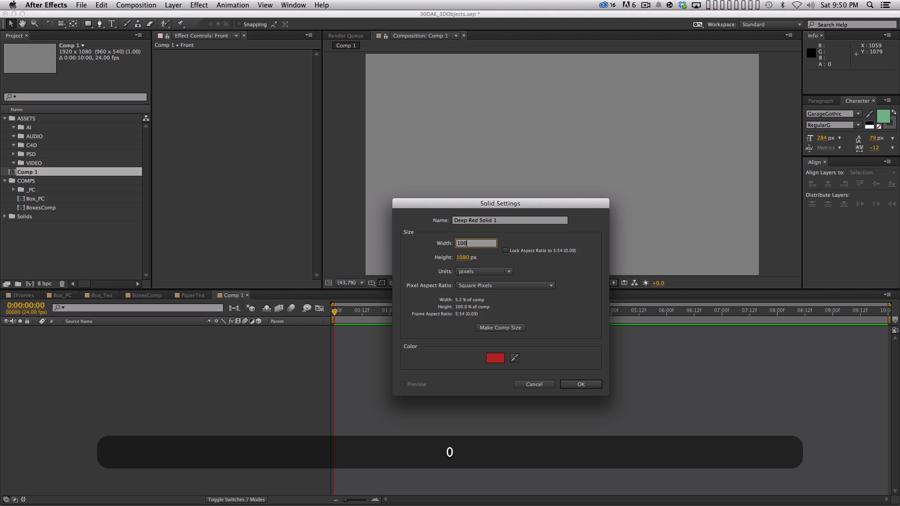
pyautogui.press('Tab')
pyautogui.write('1000')
pyautogui.press('Return')
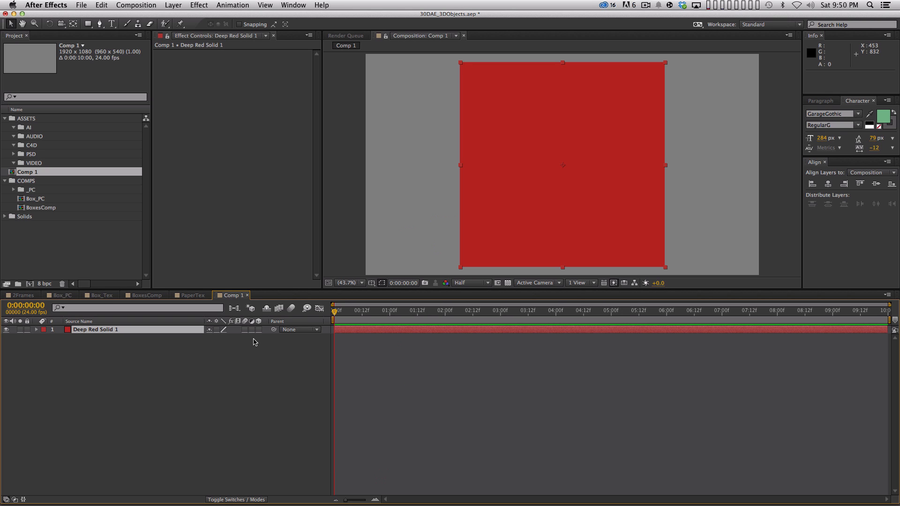
pyautogui.click(259, 330)
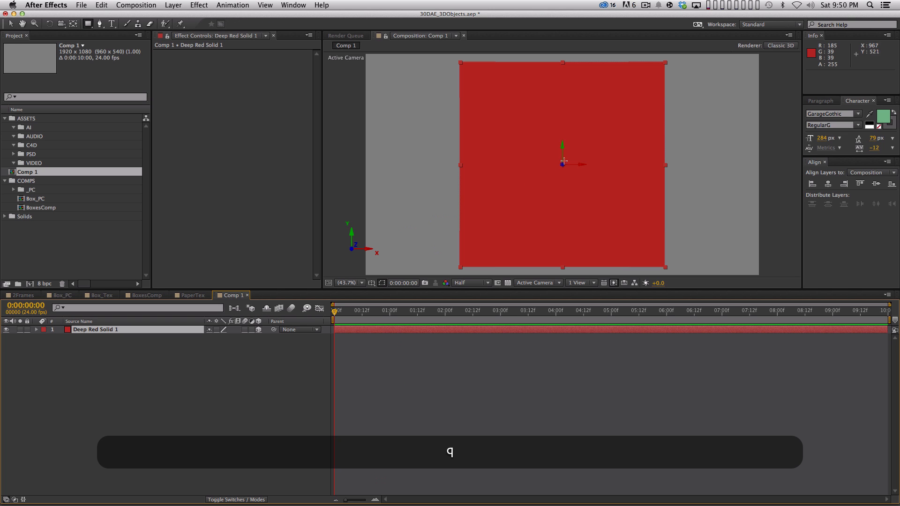
# Step: Try rotating the red solid freely in 3D and undo the rotation
pyautogui.press('w')
pyautogui.moveTo(547, 168); pyautogui.dragTo(524, 165)
pyautogui.press('super+z')
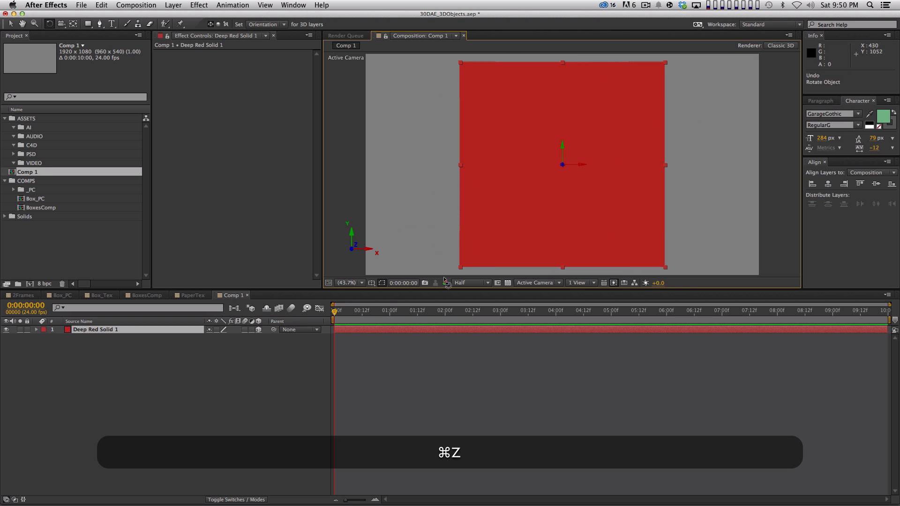
# Step: Rename the red solid layer as Side01
pyautogui.click(165, 430)
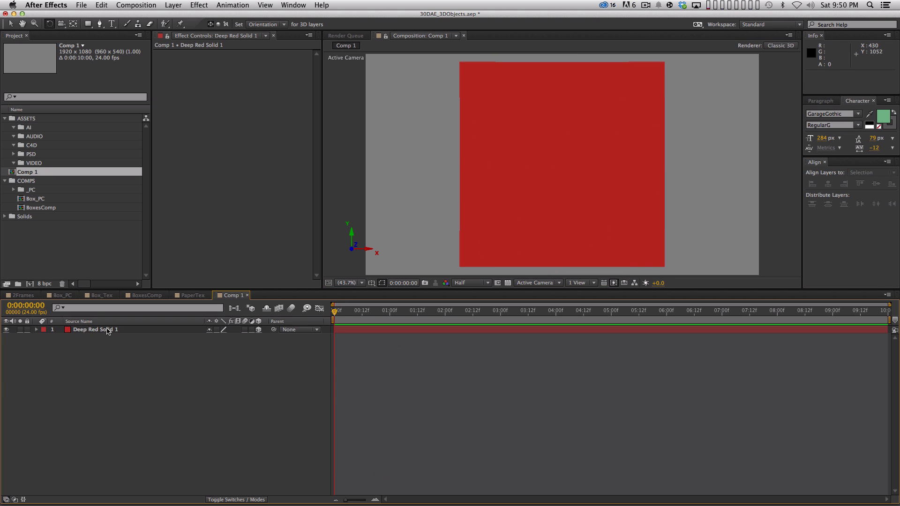
pyautogui.click(96, 329)
pyautogui.press('Return')
pyautogui.write('Side')
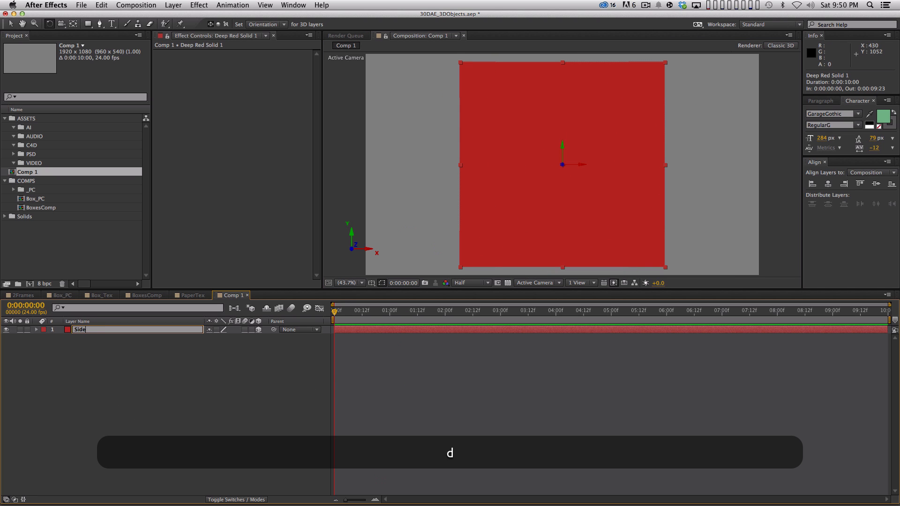
pyautogui.write('01')
pyautogui.press('Return')
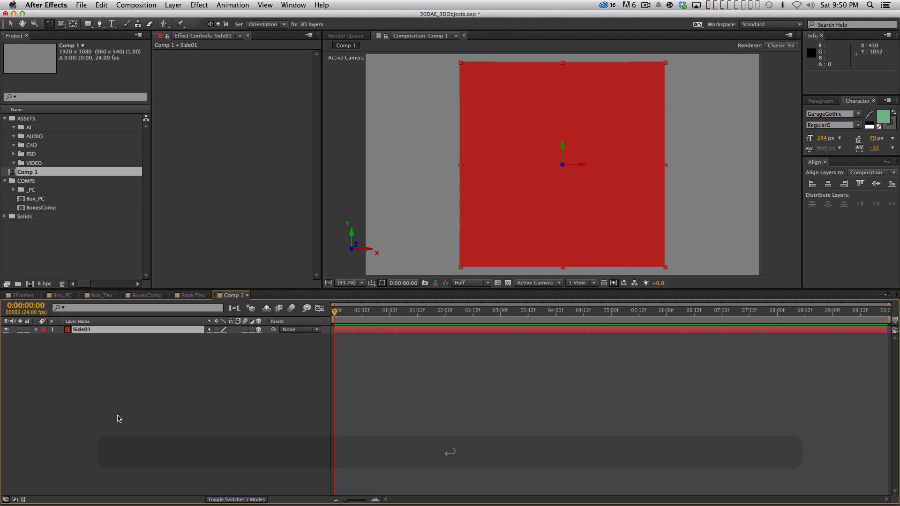
# Step: Duplicate the Side01 layer and recolor the copy as a new deep blue solid (2729B9)
pyautogui.press('super+d')
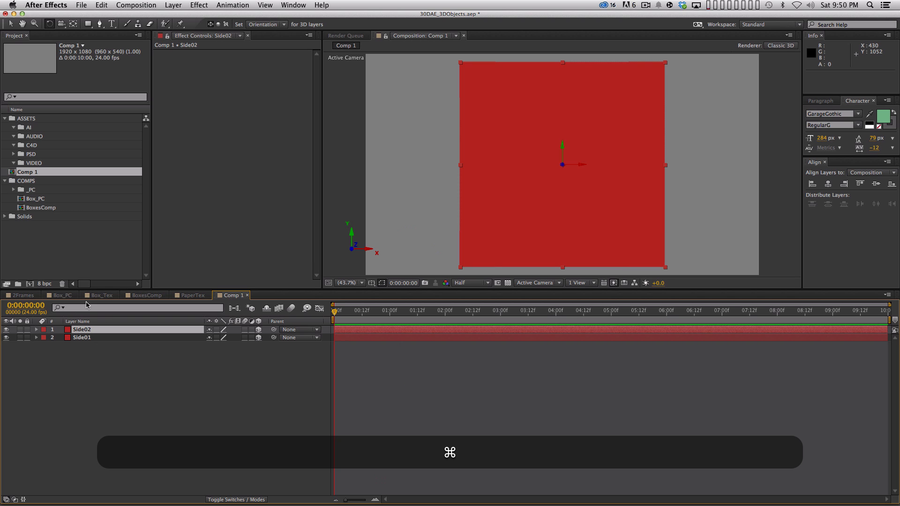
pyautogui.press('shift+super+y')
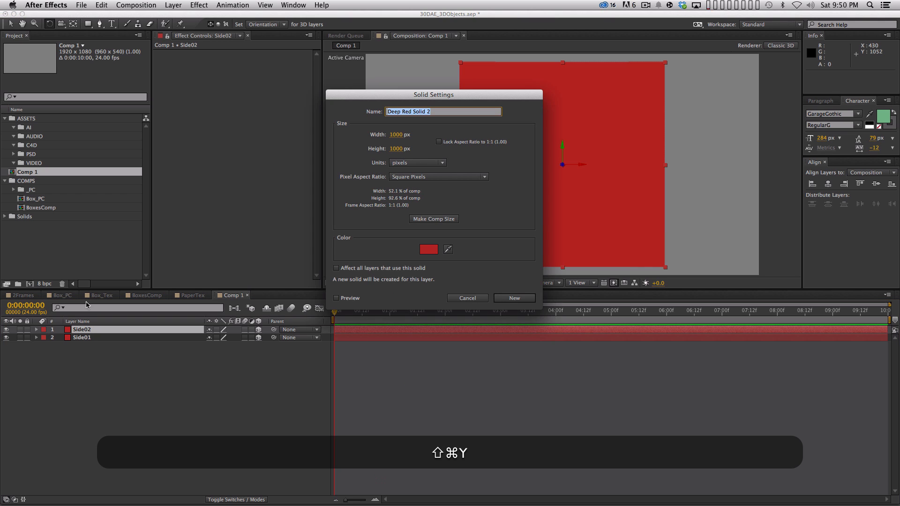
pyautogui.click(424, 252)
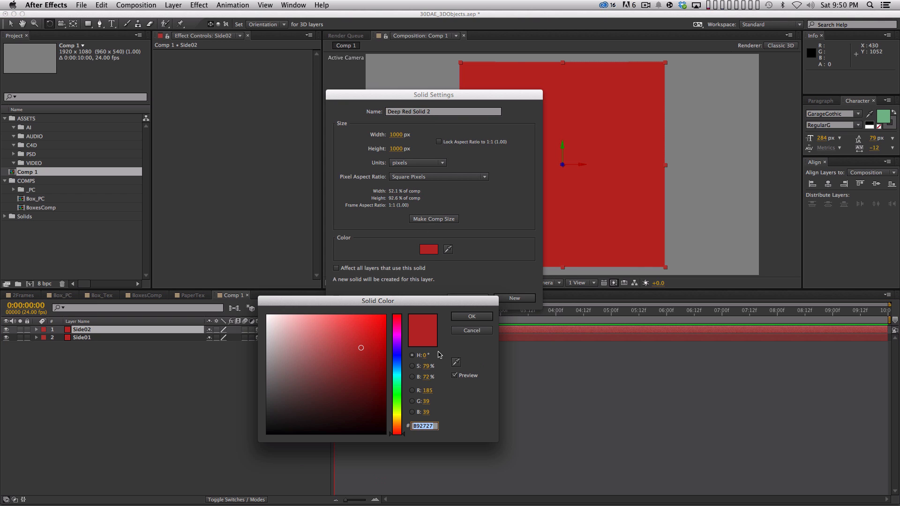
pyautogui.click(397, 356)
pyautogui.click(476, 317)
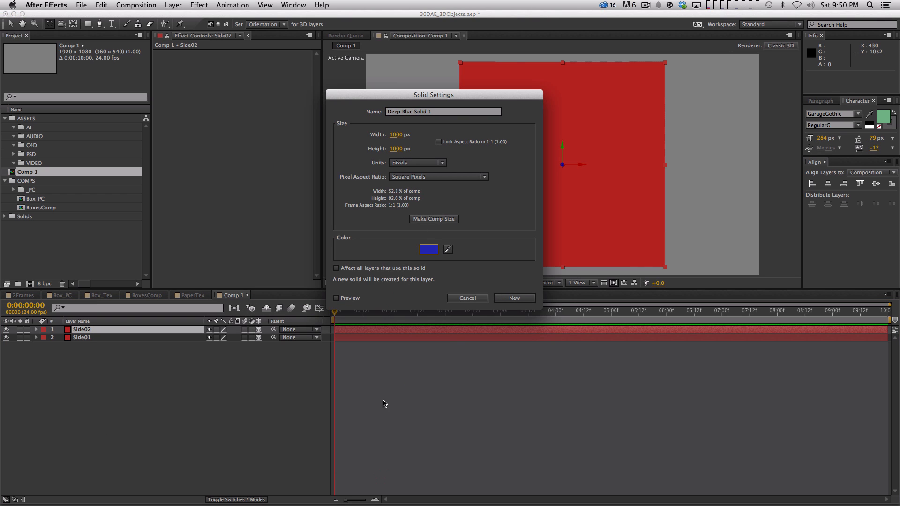
pyautogui.click(514, 298)
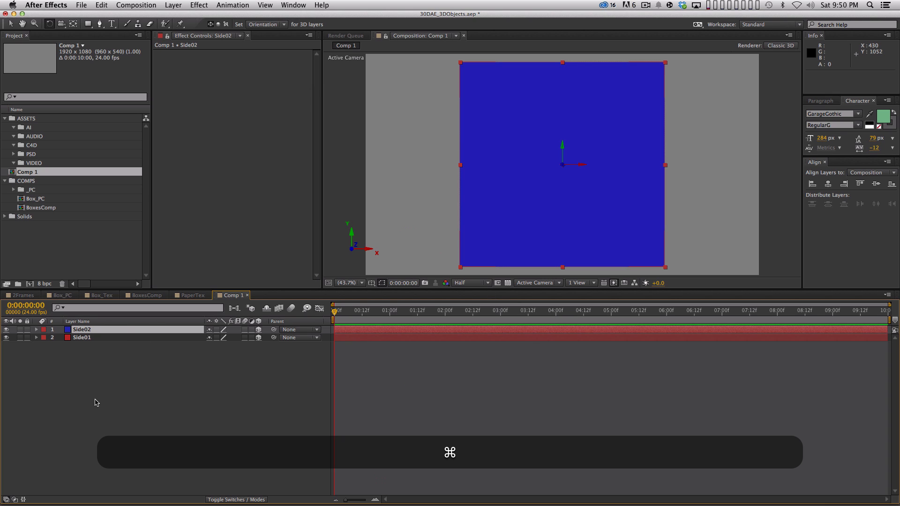
# Step: Duplicate the blue Side02 layer and recolor the copy as a new green solid
pyautogui.press('super+d')
pyautogui.press('super+shift+d')
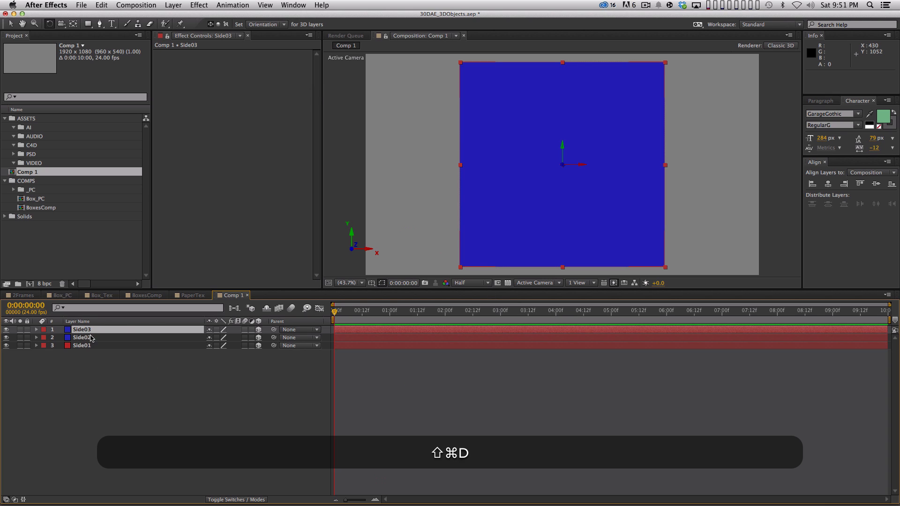
pyautogui.press('super+shift+y')
pyautogui.click(428, 249)
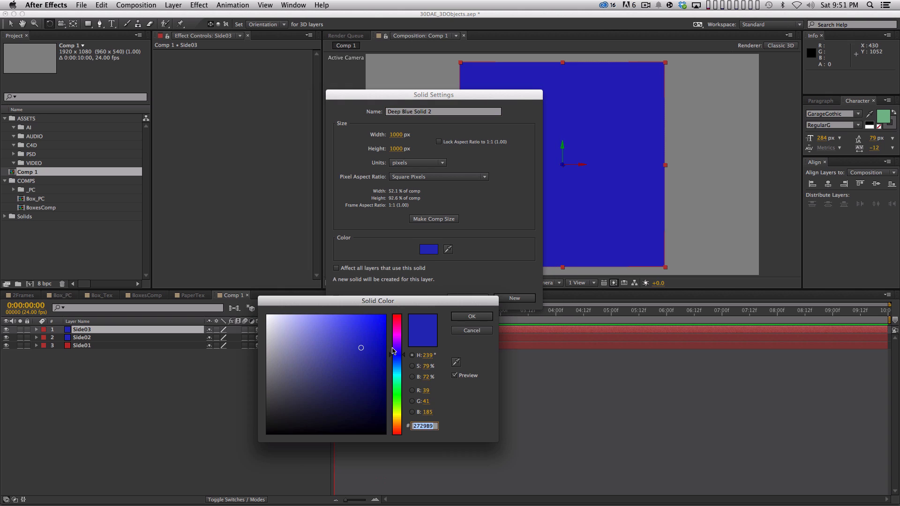
pyautogui.click(399, 391)
pyautogui.click(472, 318)
pyautogui.click(515, 298)
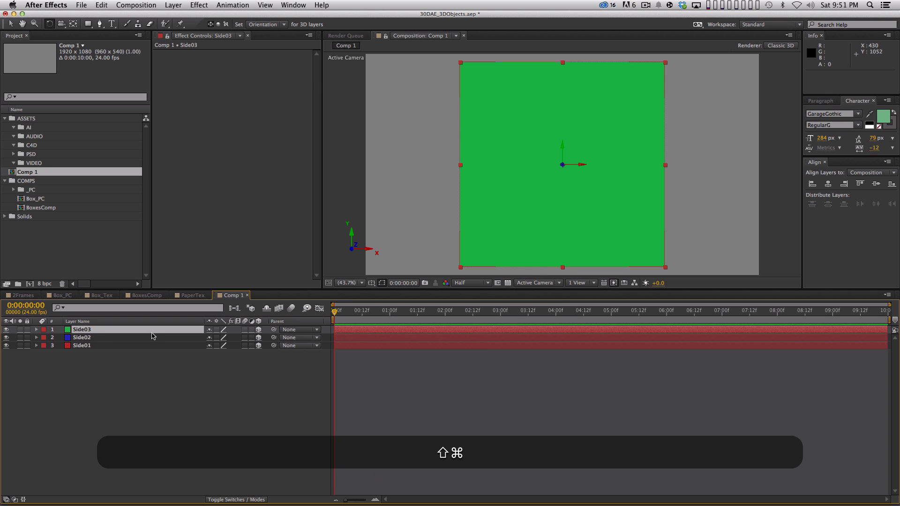
# Step: Duplicate the green Side03 layer and recolor the copy as a new bright yellow solid (FBED0D)
pyautogui.press('super+shift+d')
pyautogui.press('super+shift+y')
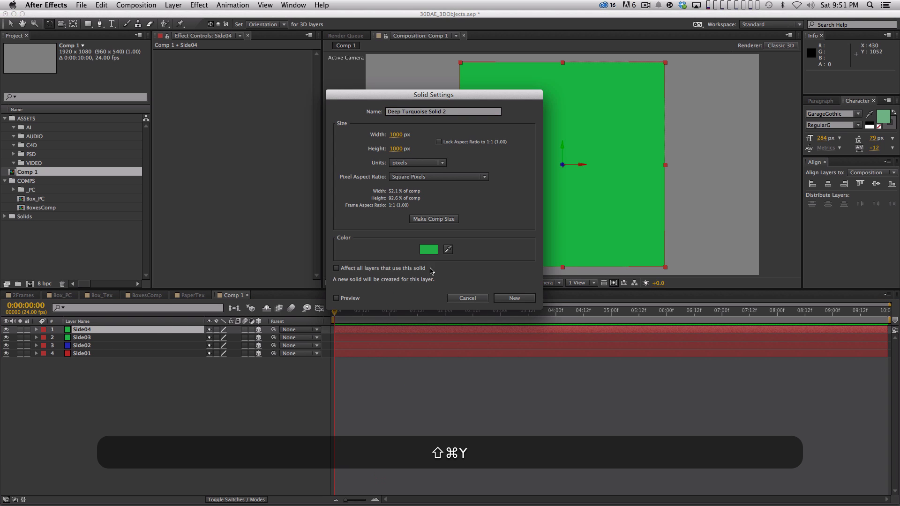
pyautogui.click(428, 249)
pyautogui.click(398, 412)
pyautogui.click(395, 420)
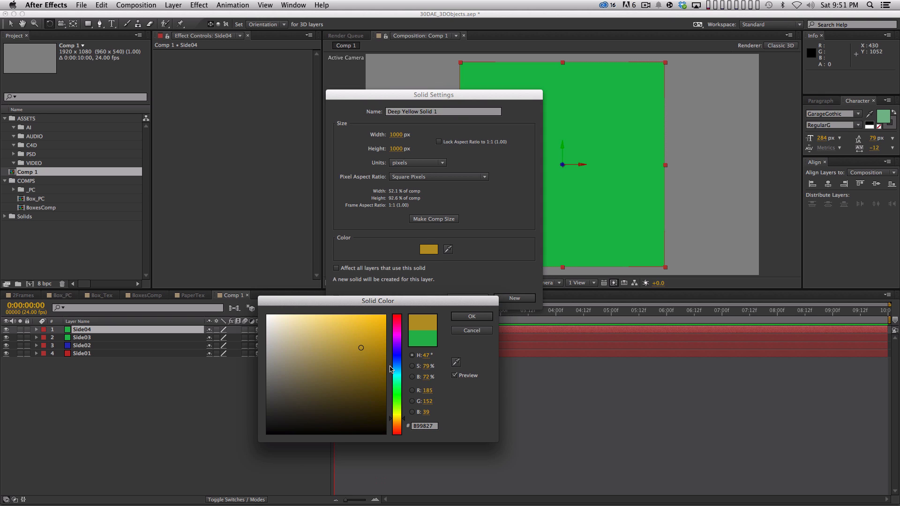
pyautogui.click(397, 415)
pyautogui.click(370, 341)
pyautogui.click(380, 317)
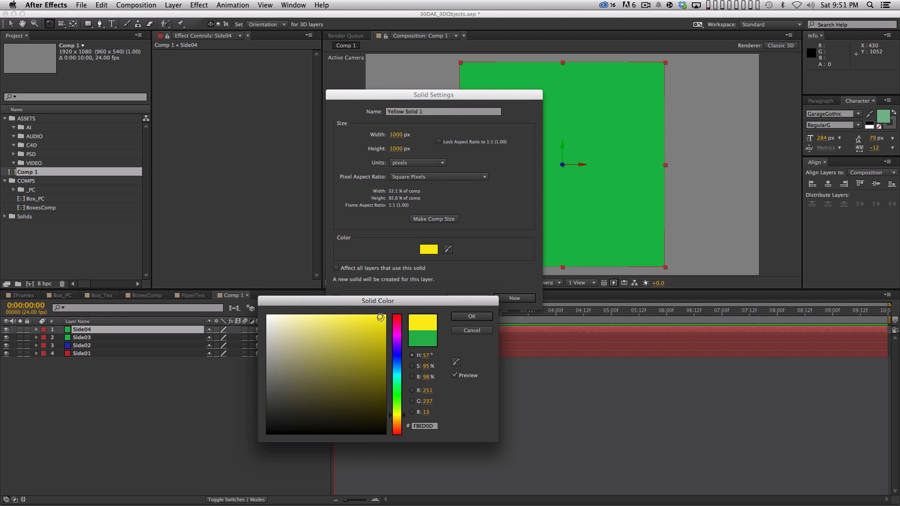
pyautogui.click(471, 316)
pyautogui.press('Return')
# Step: Duplicate the yellow Side04 layer and recolor the copy as a new magenta solid (D72AC0)
pyautogui.press('super+d')
pyautogui.press('super+shift+y')
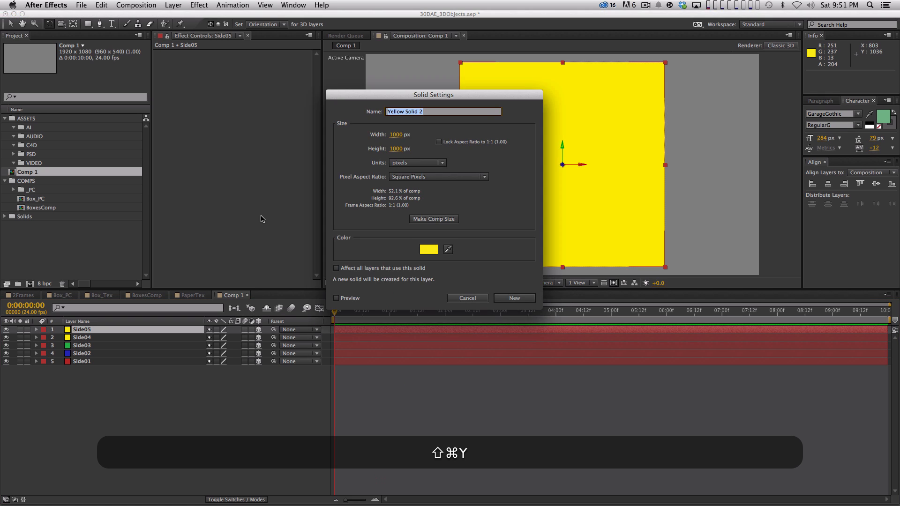
pyautogui.click(428, 249)
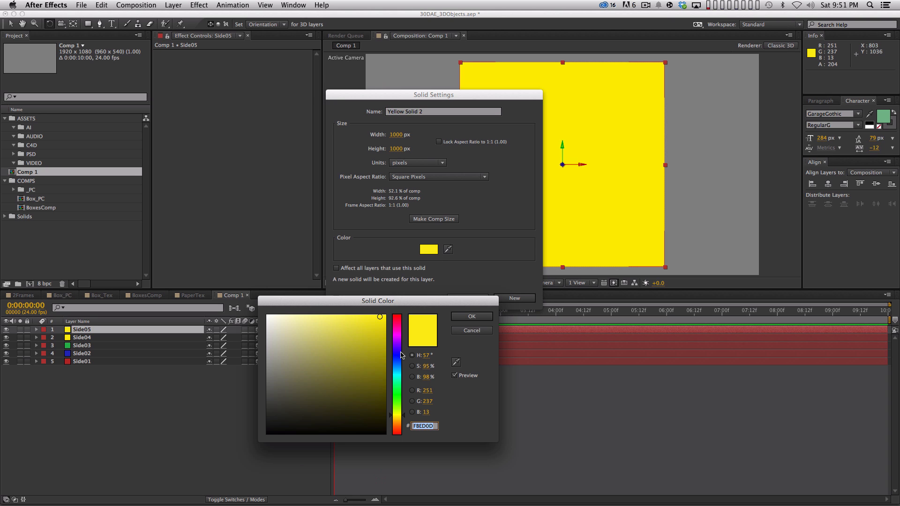
pyautogui.click(395, 338)
pyautogui.click(361, 333)
pyautogui.click(467, 318)
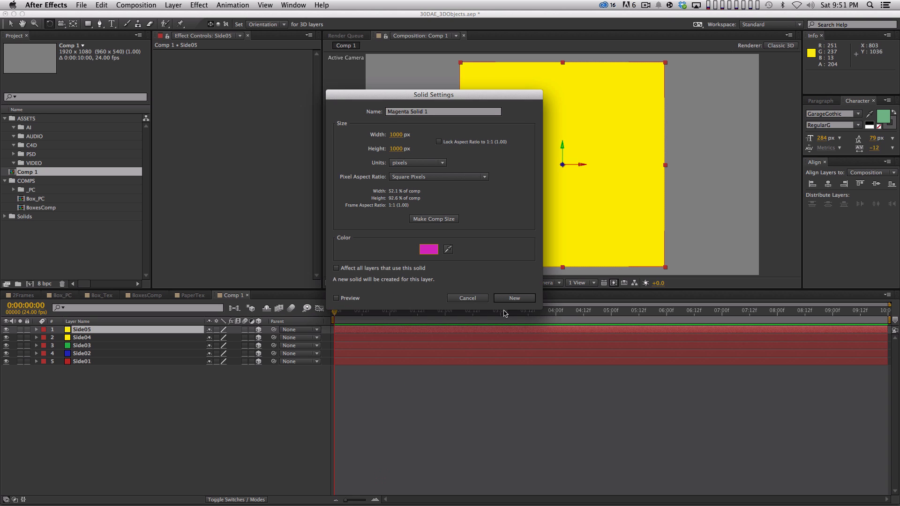
pyautogui.click(510, 299)
pyautogui.click(242, 414)
# Step: Duplicate the magenta Side05 layer and recolor the copy as a new orange solid (F4AC32)
pyautogui.click(105, 330)
pyautogui.press('super+d')
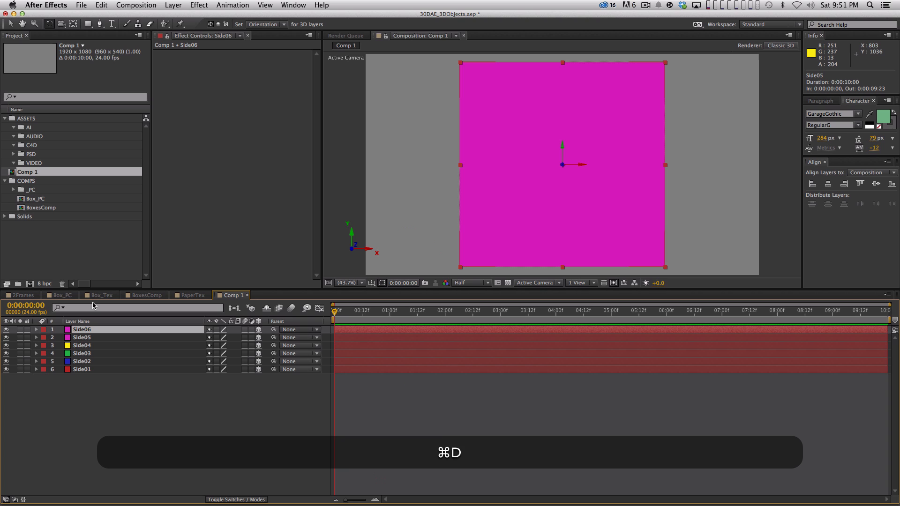
pyautogui.press('super+shift+d')
pyautogui.press('super+shift+y')
pyautogui.click(435, 249)
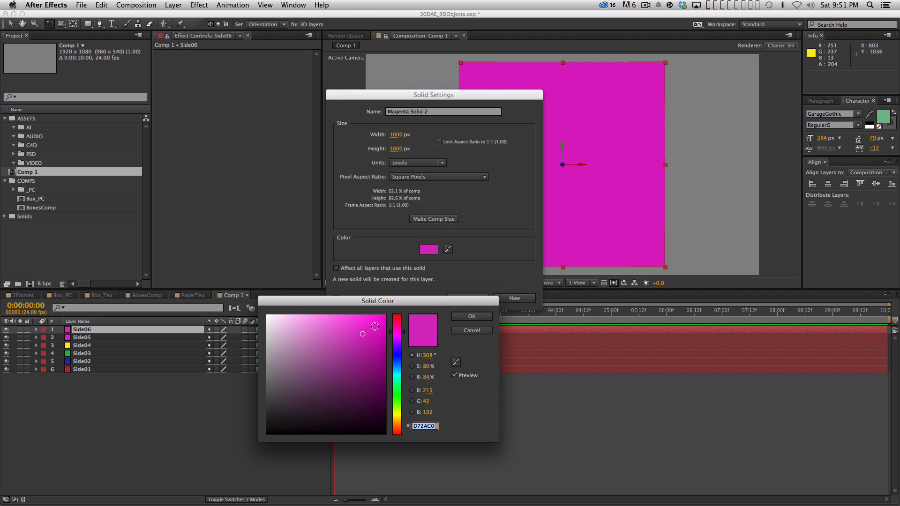
pyautogui.click(396, 421)
pyautogui.click(361, 320)
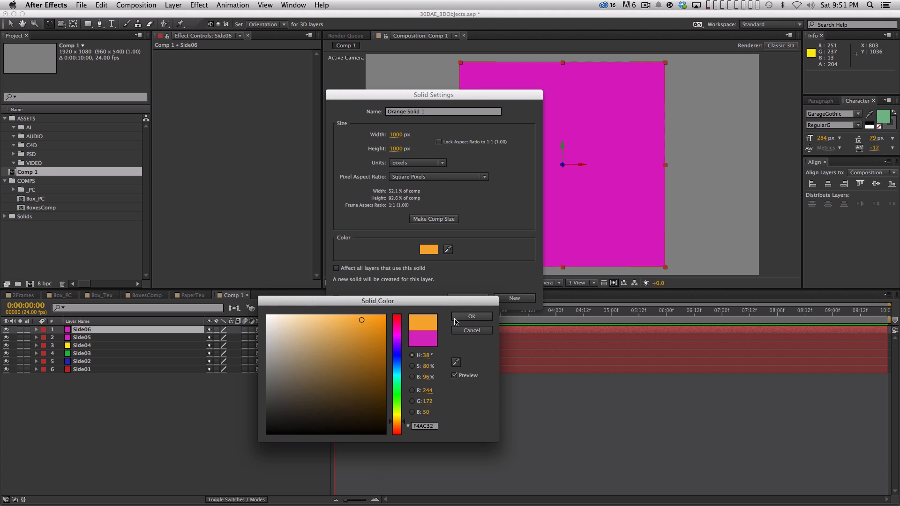
pyautogui.click(471, 316)
pyautogui.click(514, 298)
pyautogui.click(305, 484)
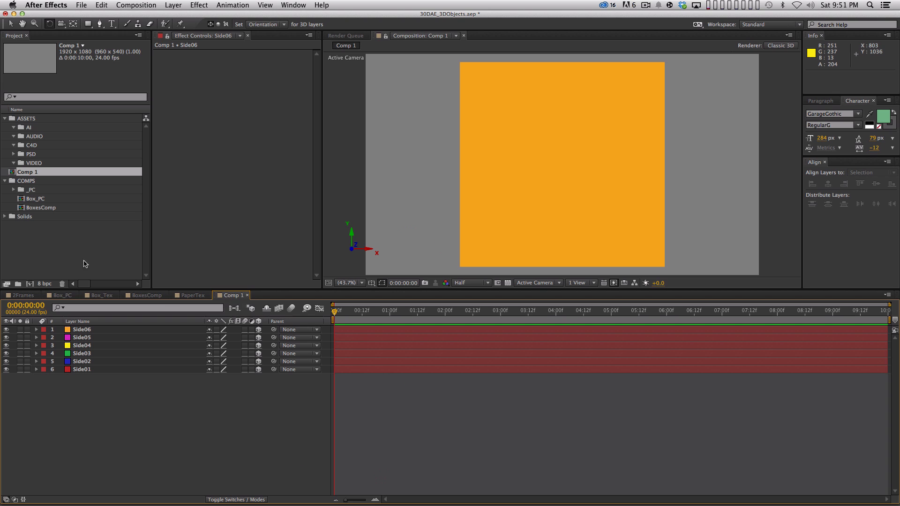
# Step: Collapse the COMPS folder in the project and rename the composition Comp 1 as Cube_PC
pyautogui.click(60, 236)
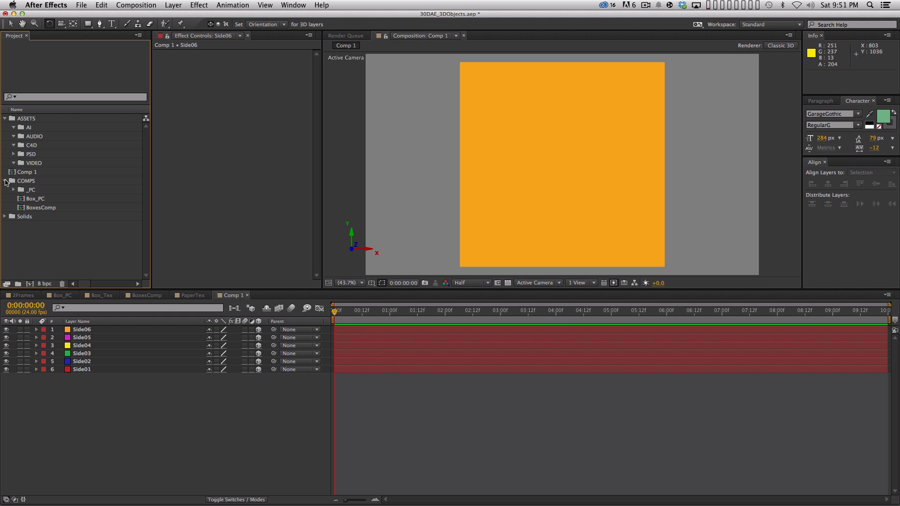
pyautogui.click(5, 180)
pyautogui.click(14, 172)
pyautogui.press('Return')
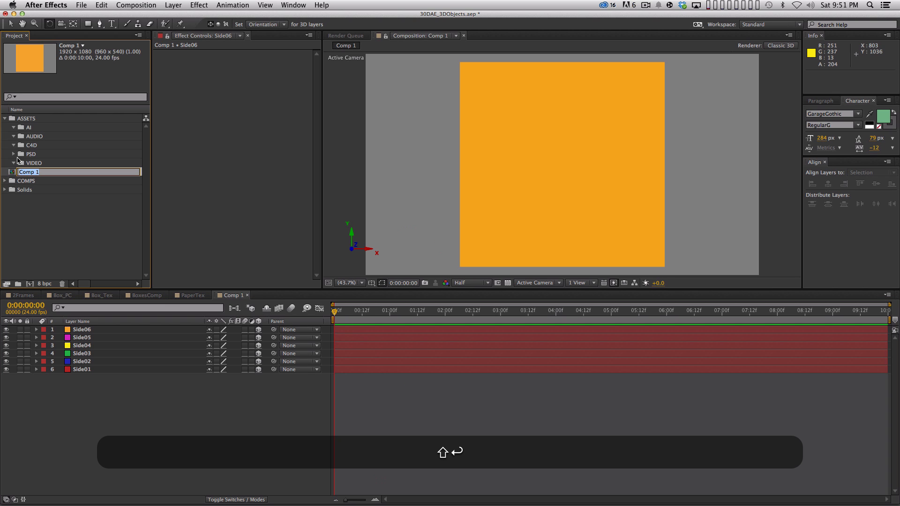
pyautogui.write('Cube+')
pyautogui.press('BackSpace')
pyautogui.write('_PC')
pyautogui.press('Return')
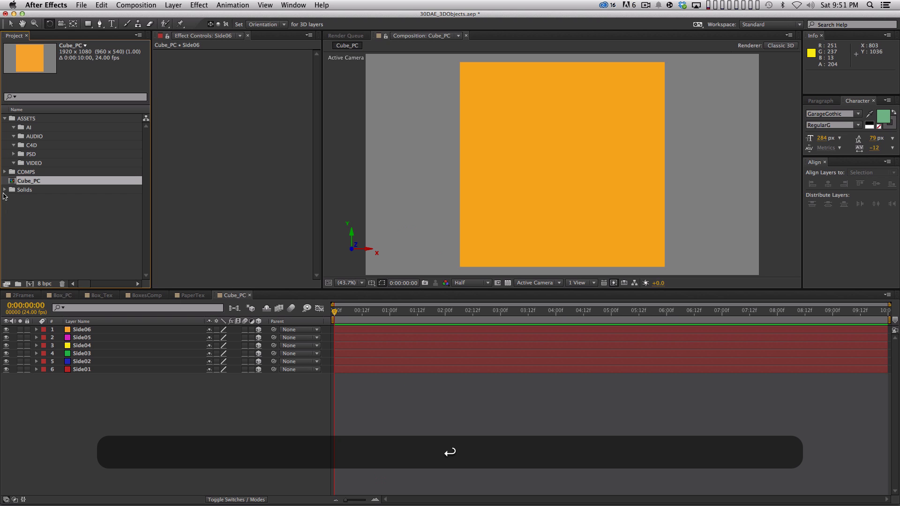
# Step: Move the Cube_PC composition into the COMPS folder and nest it in a new composition
pyautogui.click(5, 172)
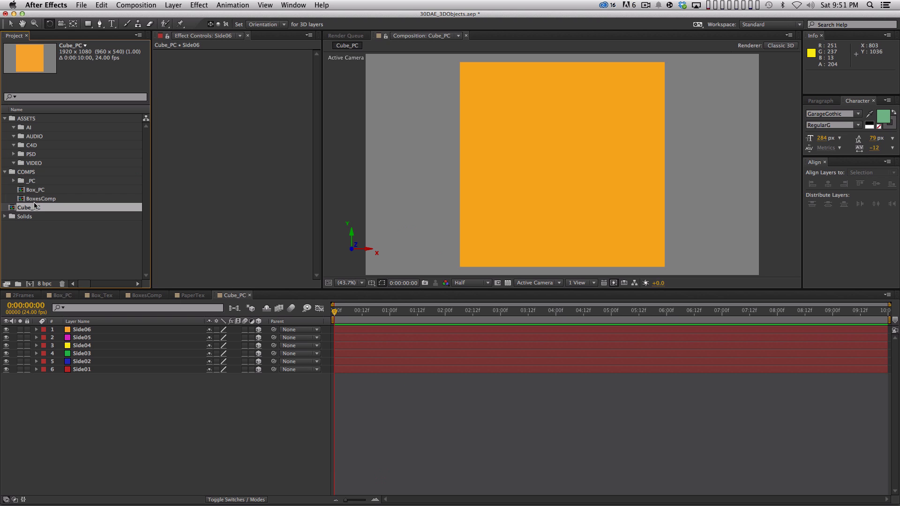
pyautogui.moveTo(34, 205); pyautogui.dragTo(34, 171)
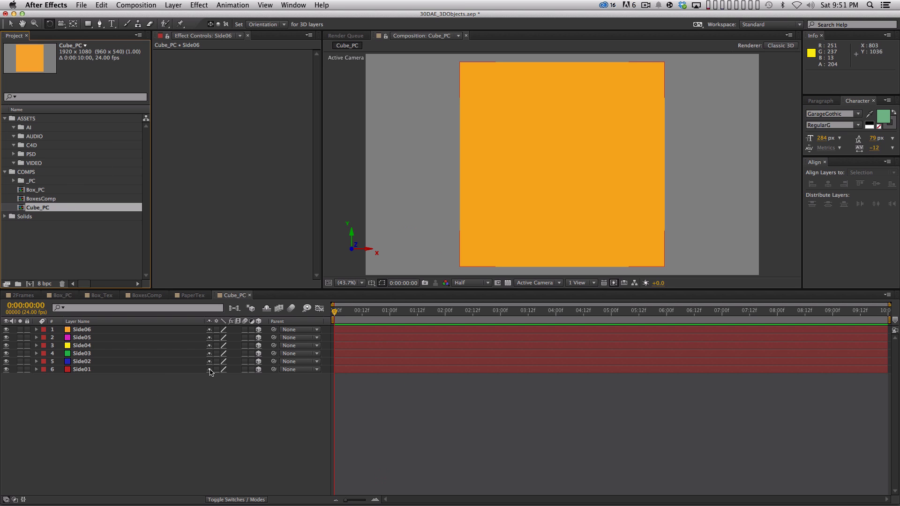
pyautogui.moveTo(36, 215); pyautogui.dragTo(29, 283)
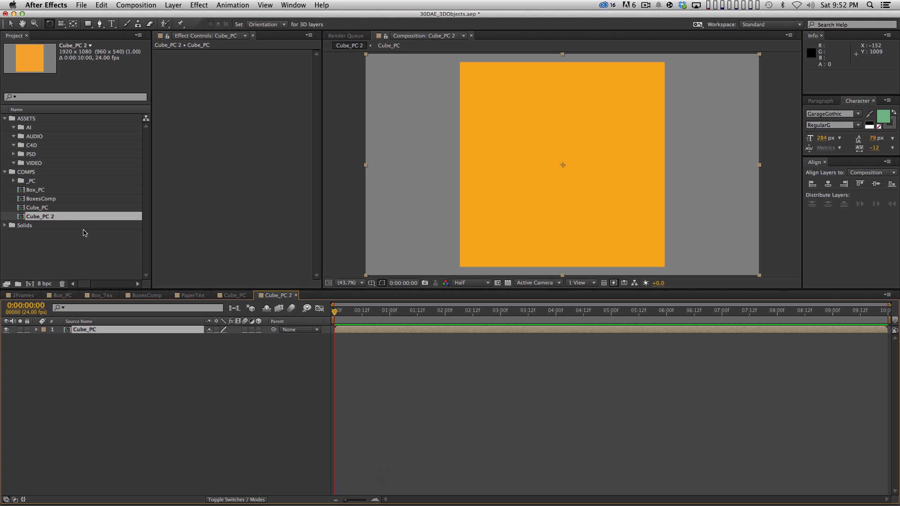
# Step: Rename the new composition Cube_PC 2 as 3D_Test
pyautogui.click(66, 232)
pyautogui.click(58, 217)
pyautogui.hotkey('shift', 'Return')
pyautogui.hotkey('shift', '3')
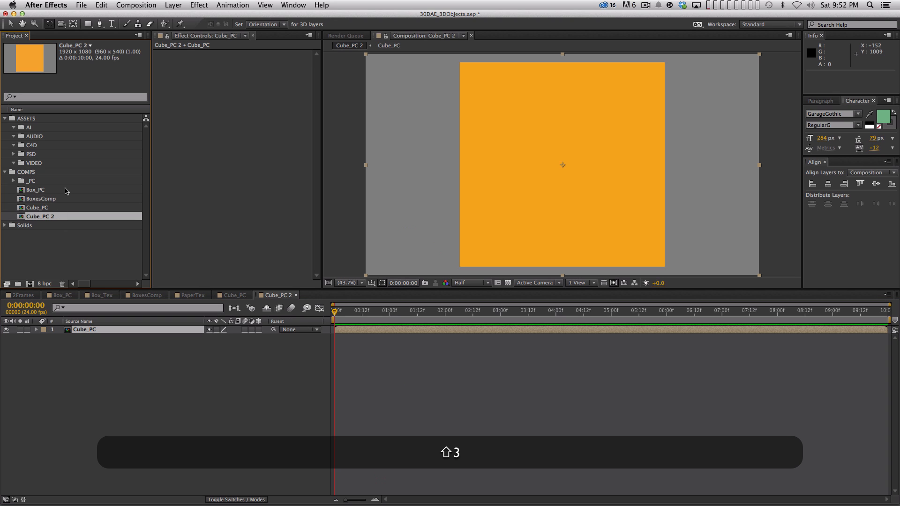
pyautogui.press('Return')
pyautogui.write('3D_Test')
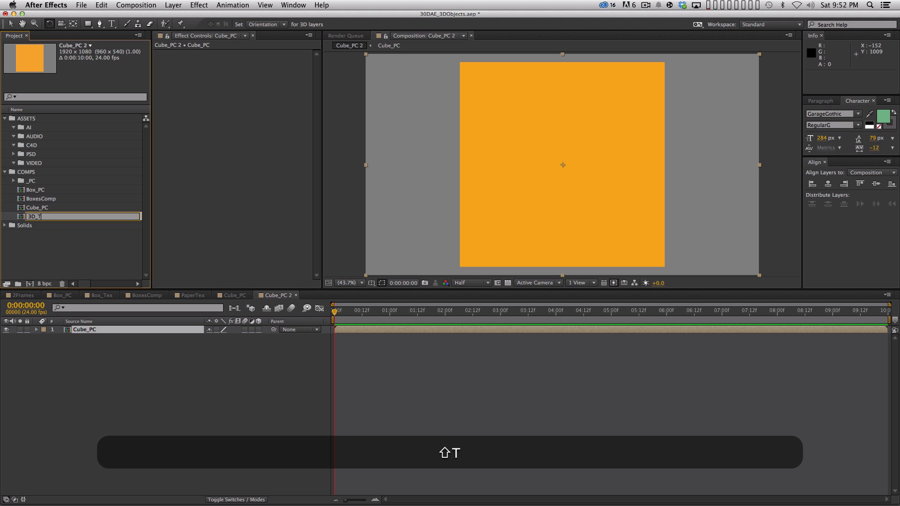
pyautogui.press('Return')
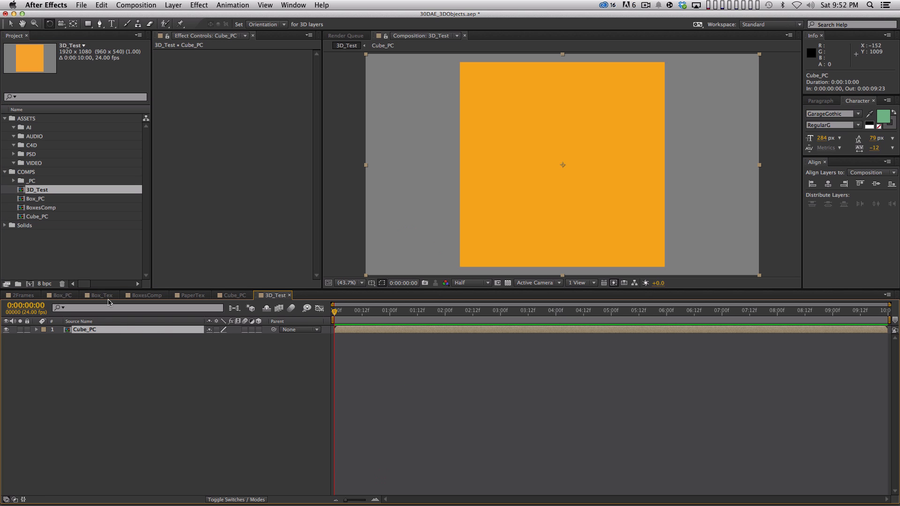
# Step: Open the nested Cube_PC composition, select all six side layers and switch the 3D view to Custom View 1
pyautogui.doubleClick(91, 331)
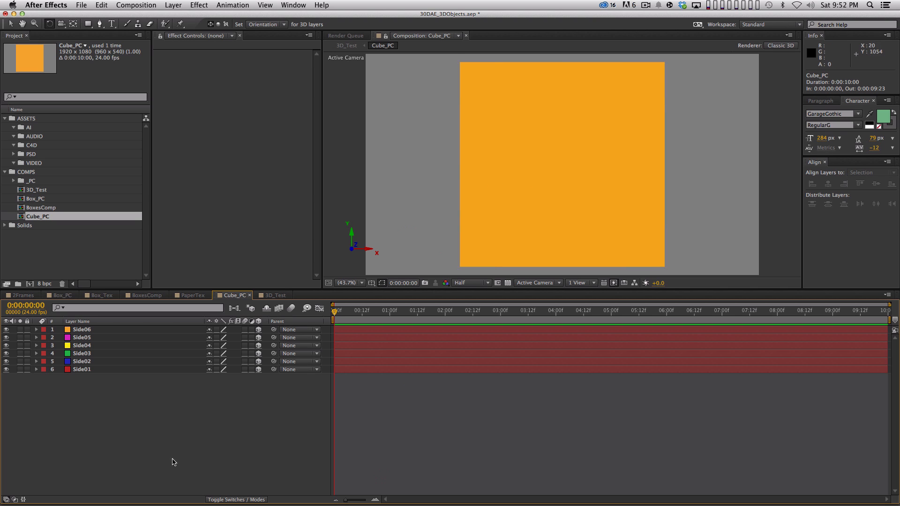
pyautogui.moveTo(154, 443); pyautogui.dragTo(138, 328)
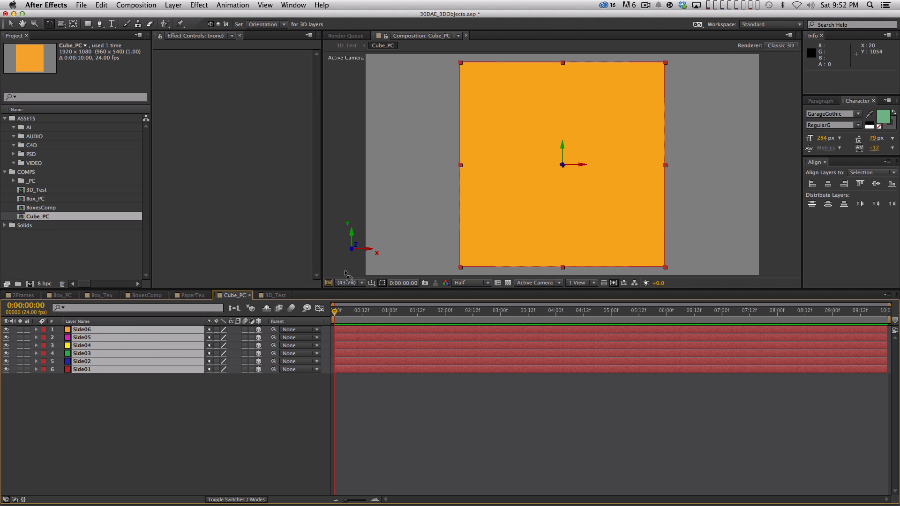
pyautogui.click(544, 283)
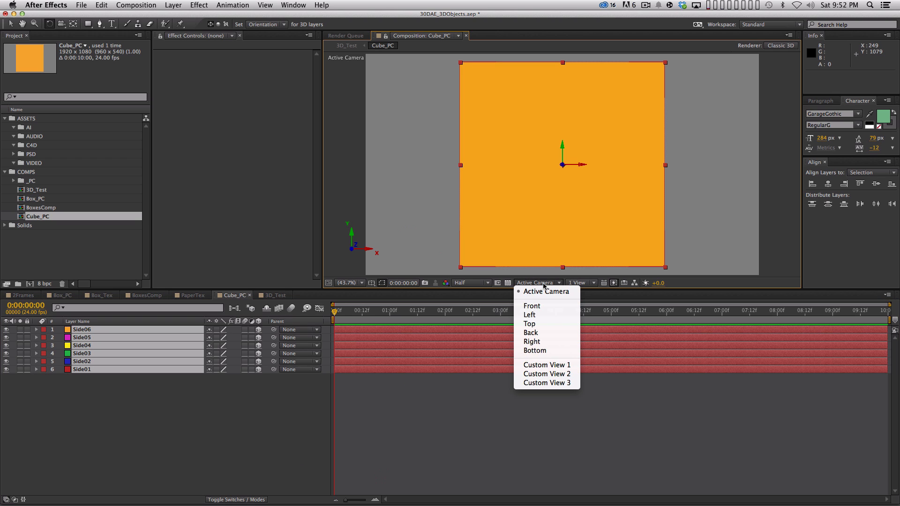
pyautogui.click(558, 365)
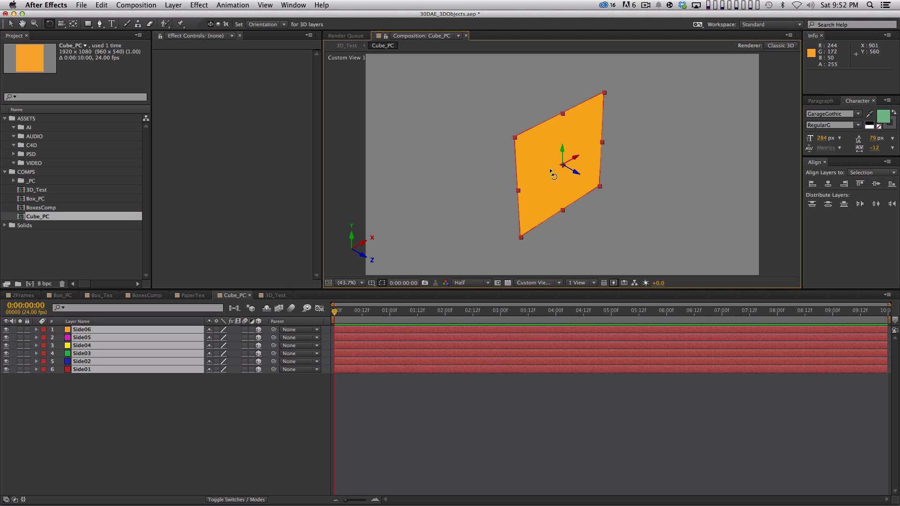
pyautogui.click(372, 284)
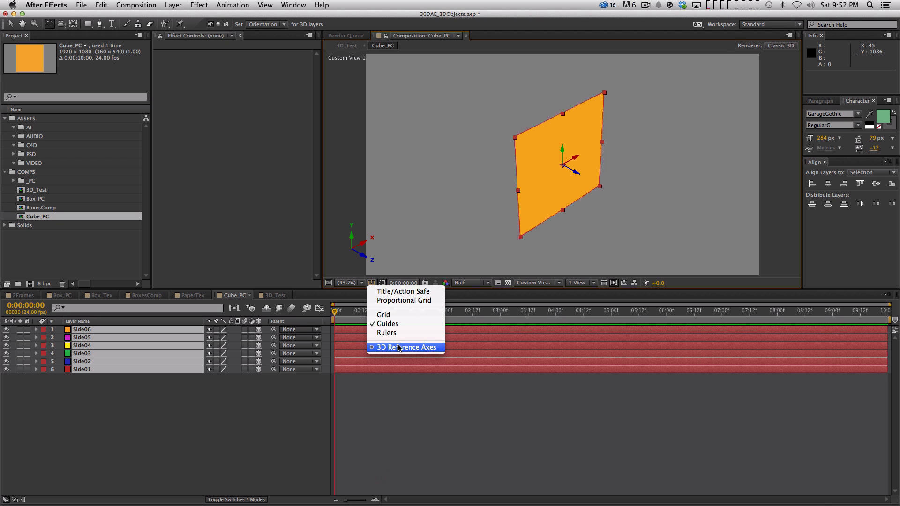
pyautogui.click(411, 420)
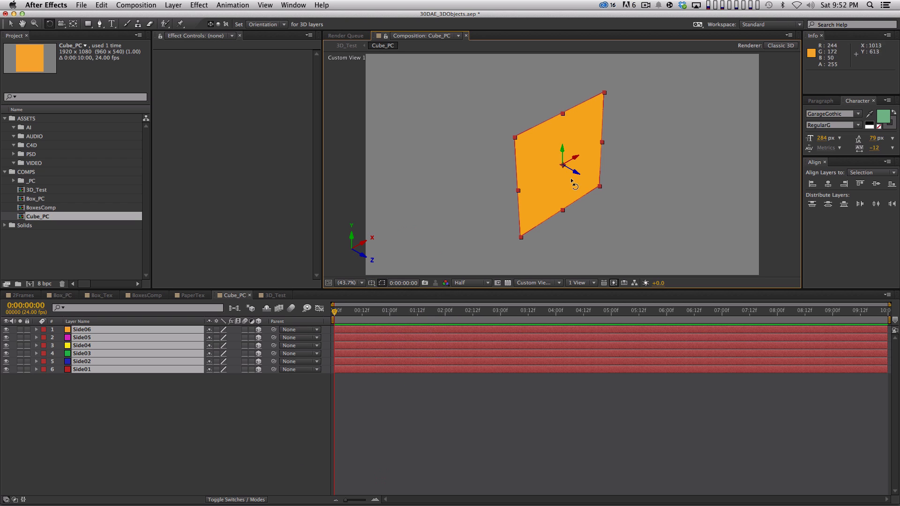
# Step: Reveal the Side06 layer's position and try shifting the layer along the Z axis
pyautogui.click(263, 402)
pyautogui.click(164, 330)
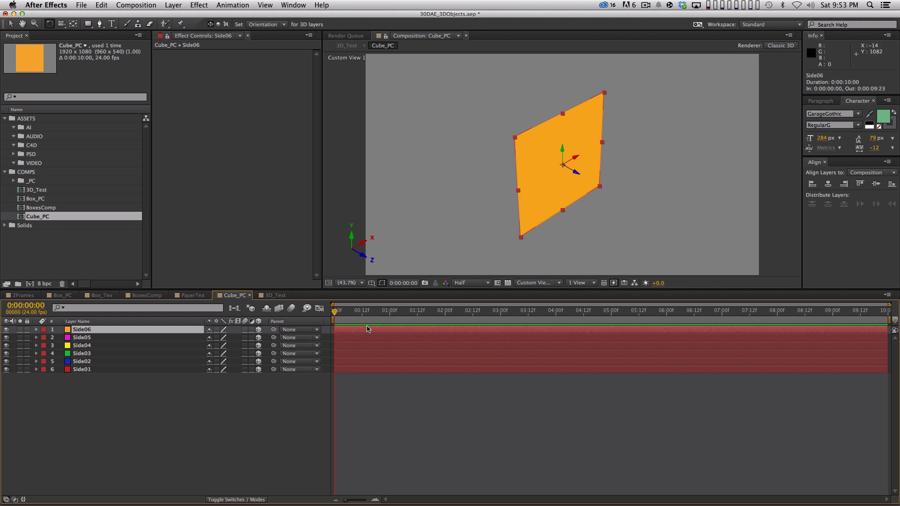
pyautogui.press('p')
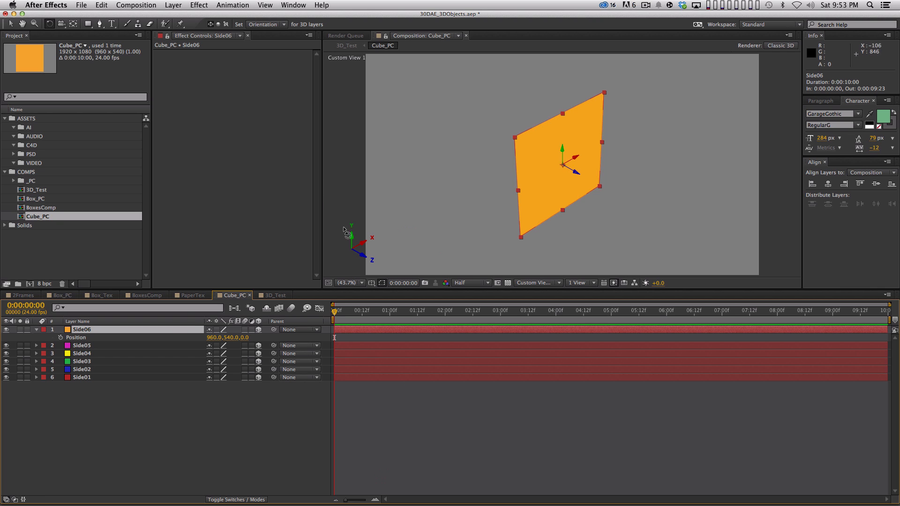
pyautogui.moveTo(246, 337); pyautogui.dragTo(384, 321)
pyautogui.press('super+z')
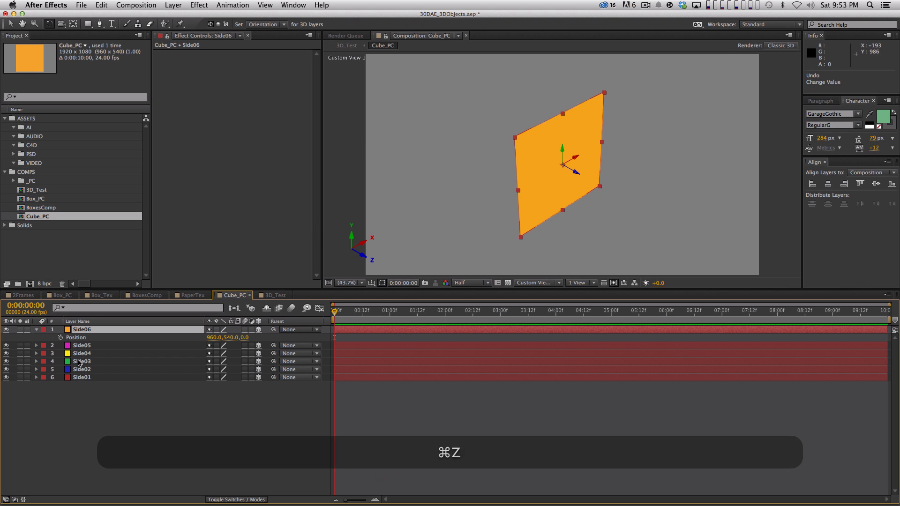
# Step: Hide the layers Side01 through Side05, leaving only the orange Side06 layer visible and selected
pyautogui.click(55, 459)
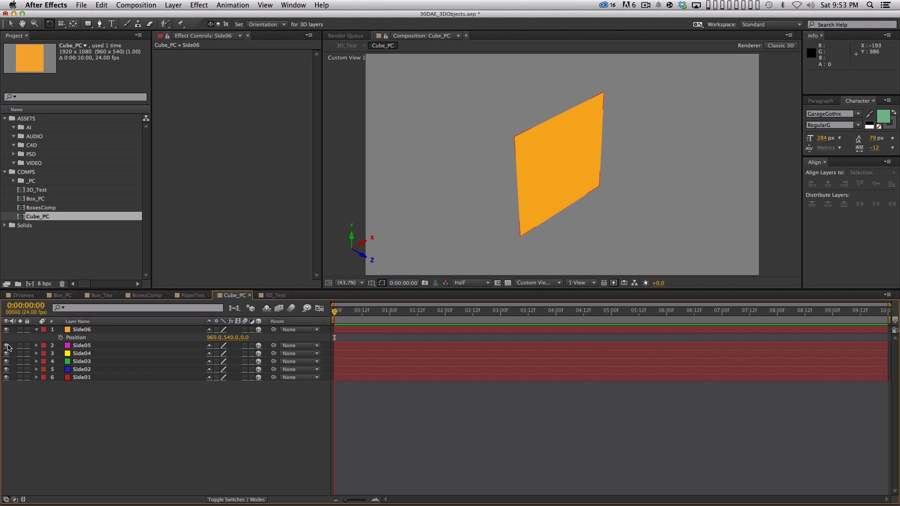
pyautogui.moveTo(6, 345); pyautogui.dragTo(6, 377)
pyautogui.click(92, 330)
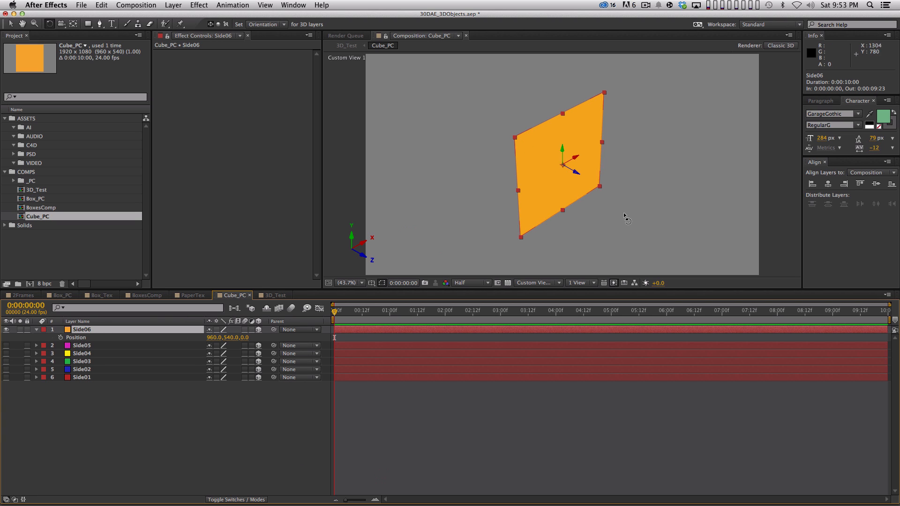
# Step: Rename the orange Side06 layer as Front
pyautogui.click(132, 422)
pyautogui.click(84, 330)
pyautogui.press('Return')
pyautogui.write('Front')
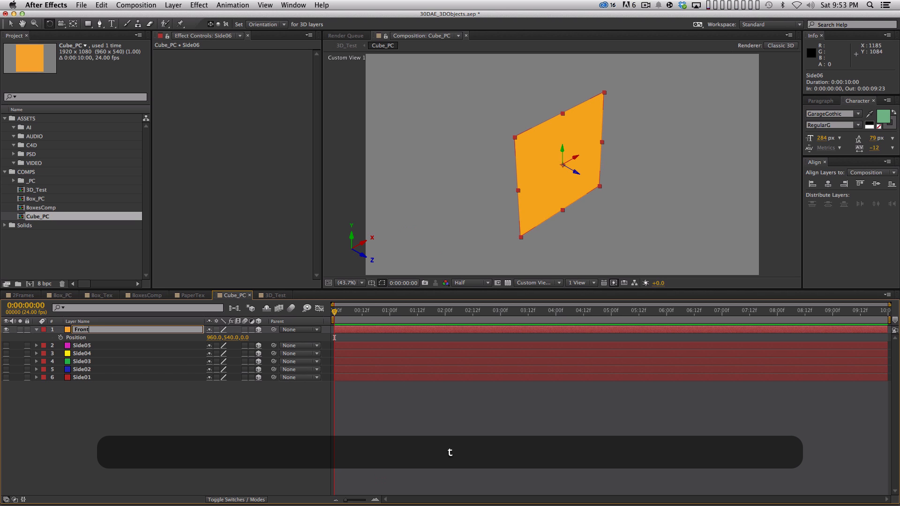
pyautogui.press('Return')
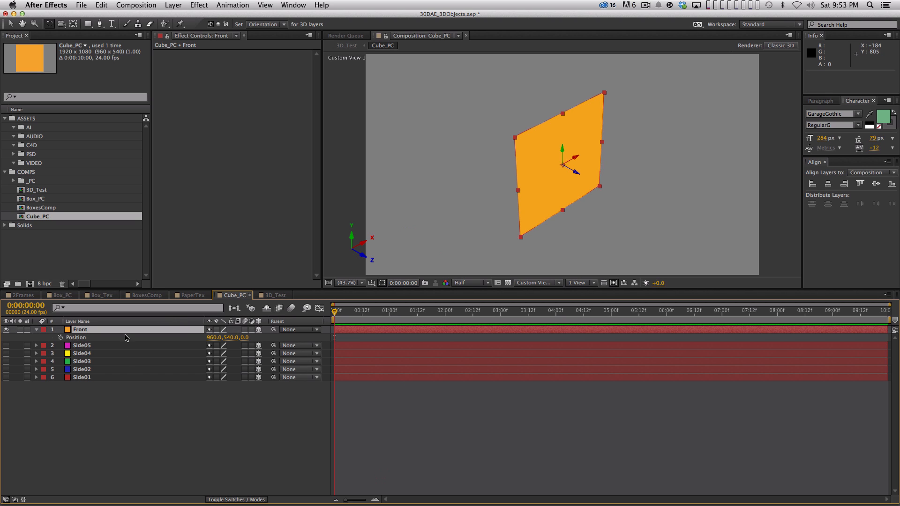
# Step: Rename the magenta Side05 layer as Back
pyautogui.click(97, 345)
pyautogui.press('Return')
pyautogui.write('Back')
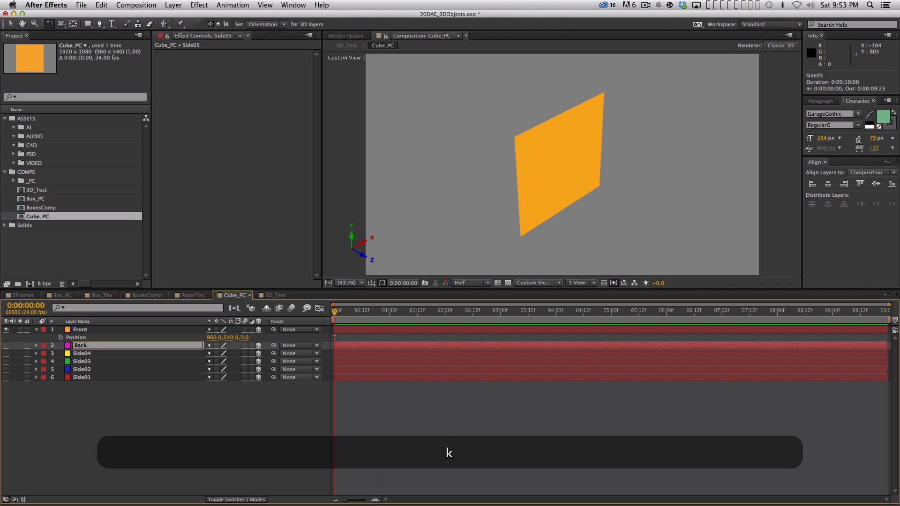
pyautogui.press('Return')
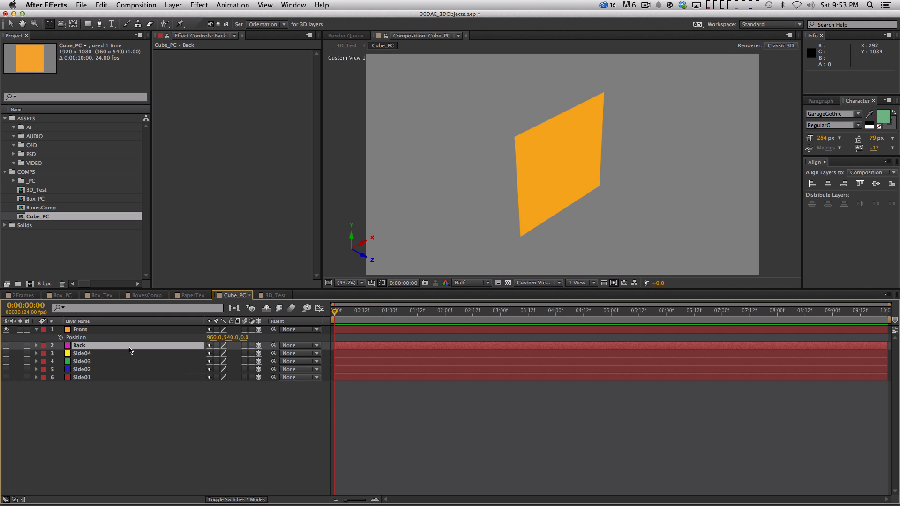
# Step: Try repositioning the Front layer directly in the 3D view, then switch to the Selection tool and undo the move
pyautogui.click(118, 330)
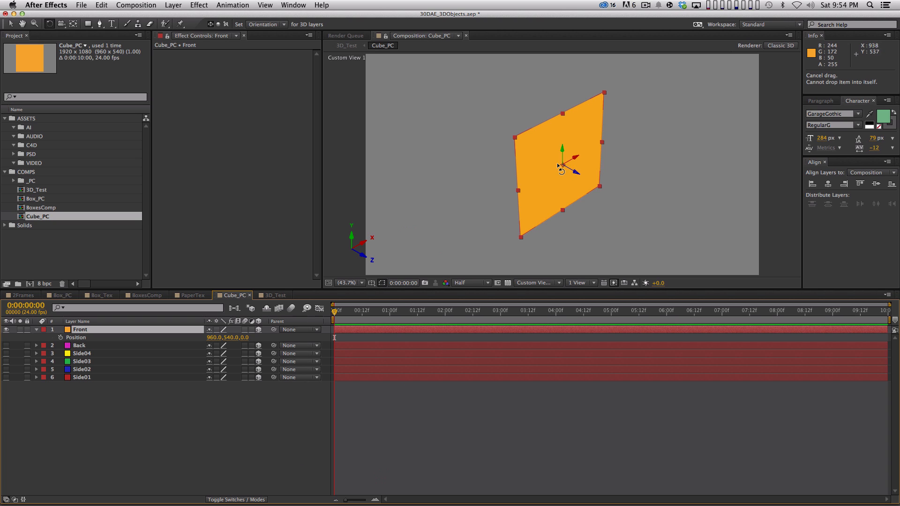
pyautogui.moveTo(575, 172); pyautogui.dragTo(646, 213)
pyautogui.press('super+z')
pyautogui.press('v')
pyautogui.press('super+z')
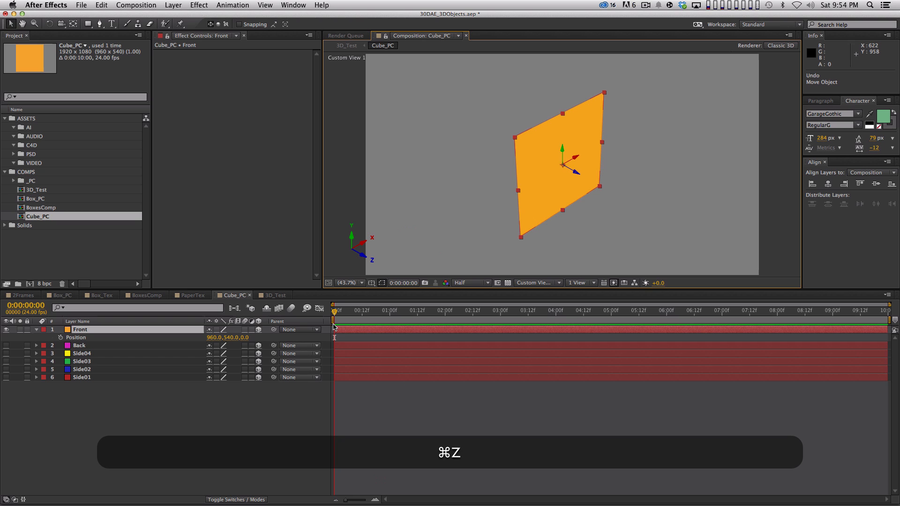
# Step: Try setting the Front layer's Z position to -250, then undo the change
pyautogui.click(246, 337)
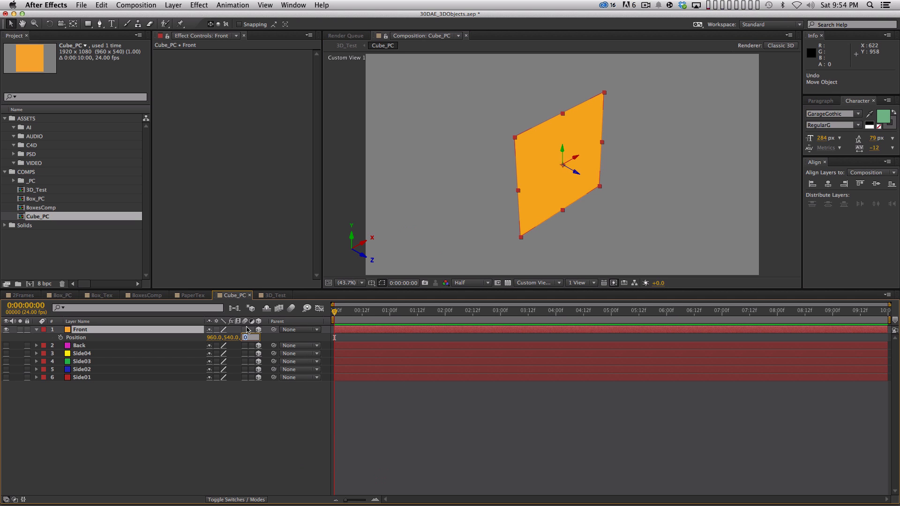
pyautogui.write('-250')
pyautogui.press('Return')
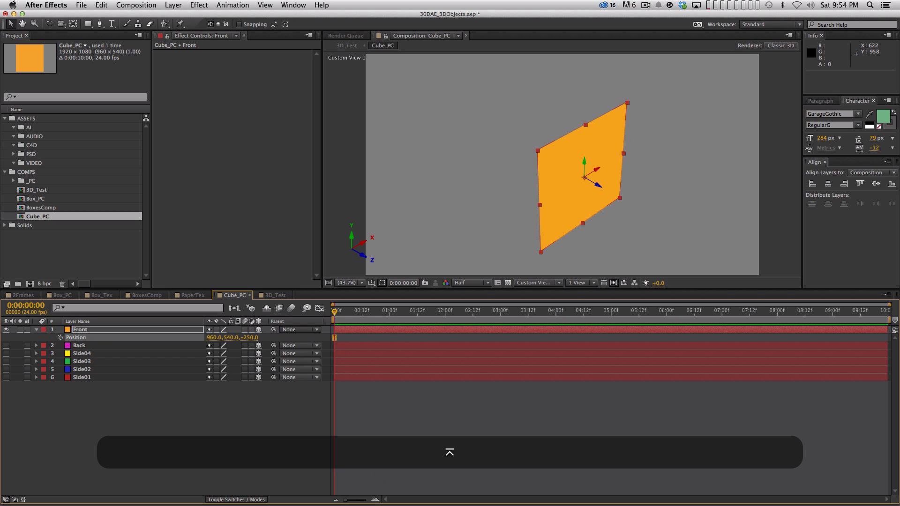
pyautogui.press('super+z')
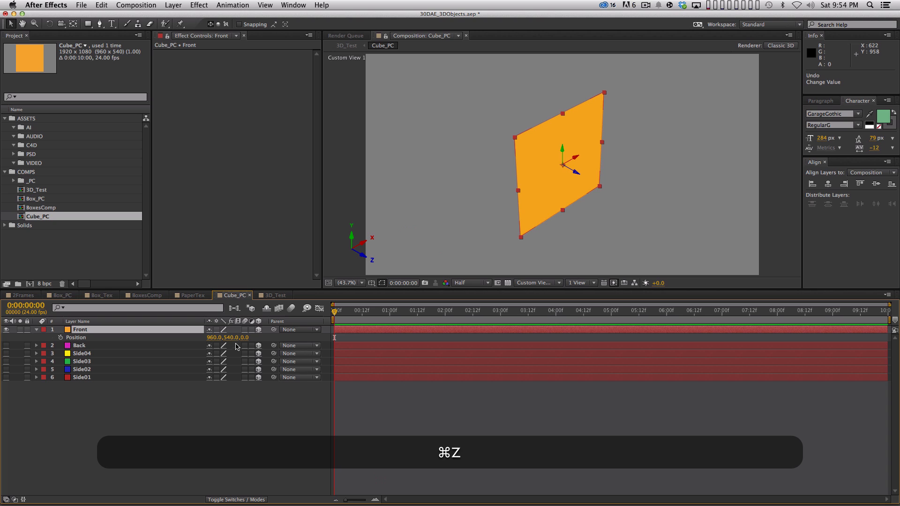
# Step: Try offsetting the Front layer's X position with the expression 960-250, then undo the change
pyautogui.click(211, 337)
pyautogui.press('Right')
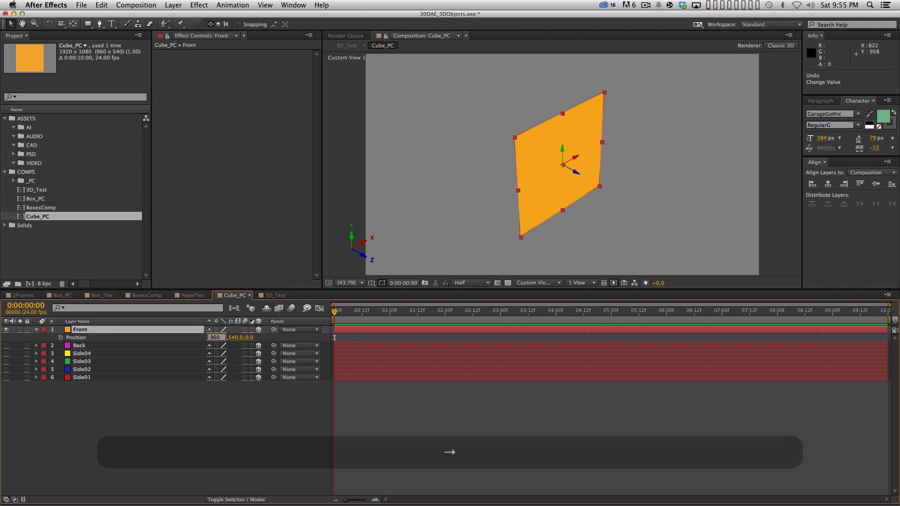
pyautogui.write('-')
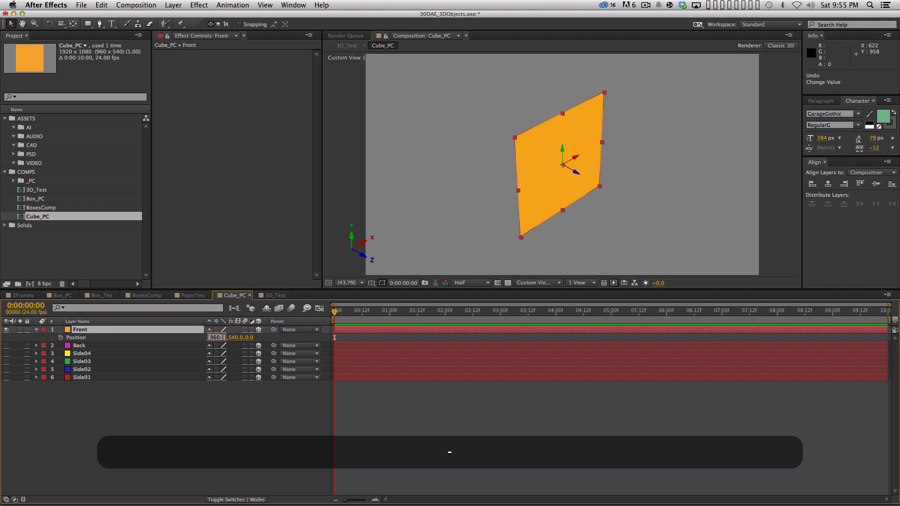
pyautogui.write('250')
pyautogui.press('Return')
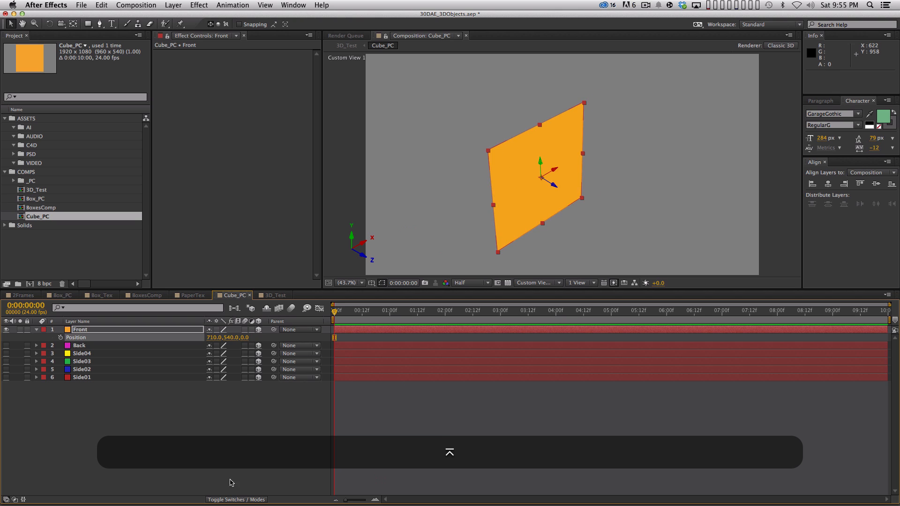
pyautogui.press('super+z')
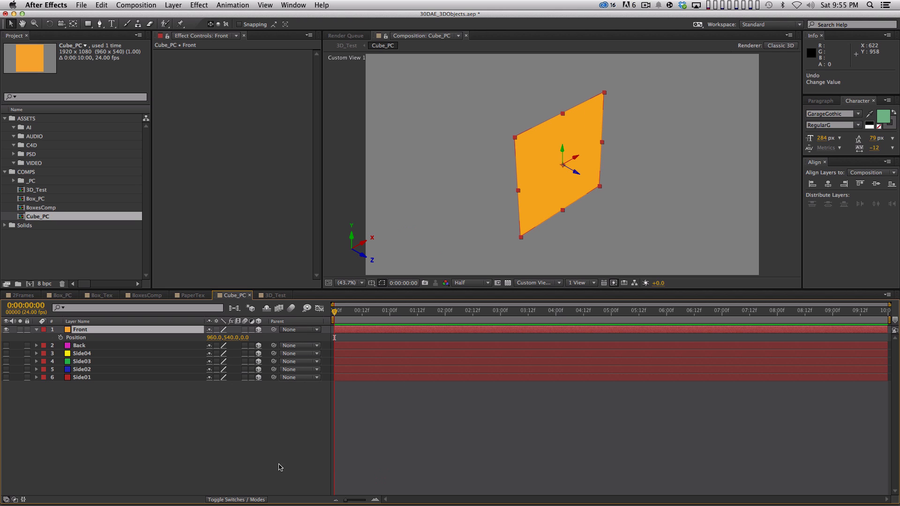
# Step: Collapse the Front layer's properties and add a new null object named ZERO to Cube_PC
pyautogui.click(36, 331)
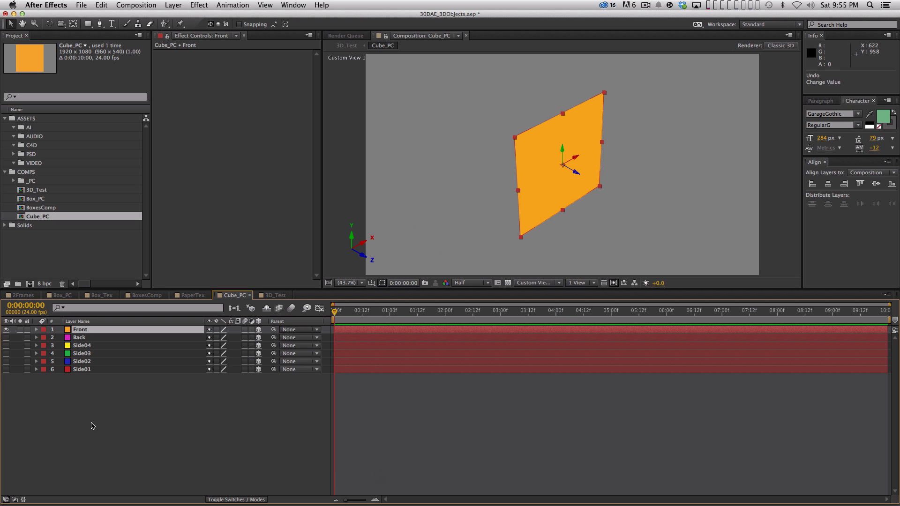
pyautogui.click(118, 424)
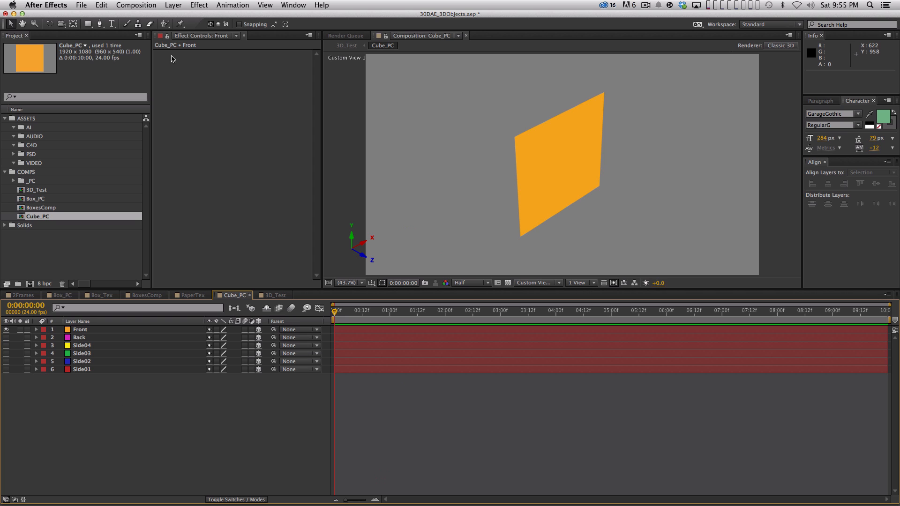
pyautogui.click(173, 5)
pyautogui.moveTo(176, 17)
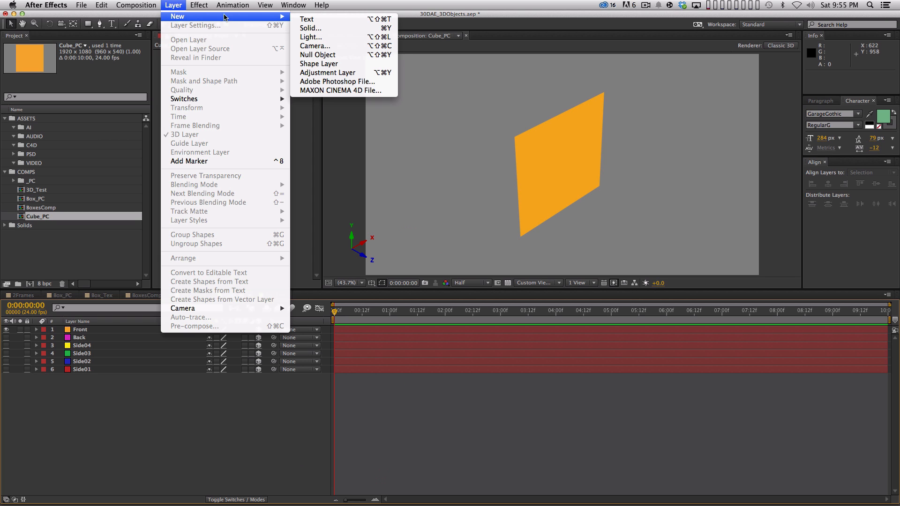
pyautogui.click(318, 54)
pyautogui.hotkey('shift', 'Return')
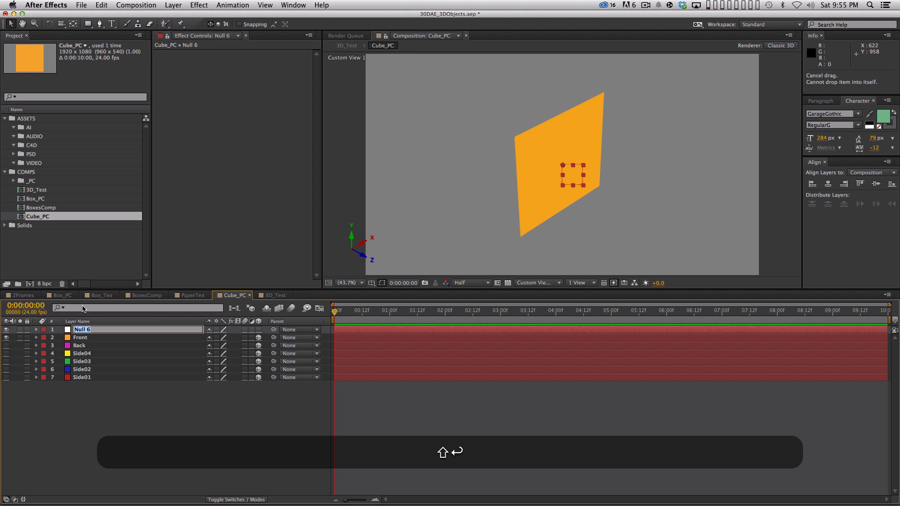
pyautogui.write('ZERO')
pyautogui.hotkey('shift', 'Return')
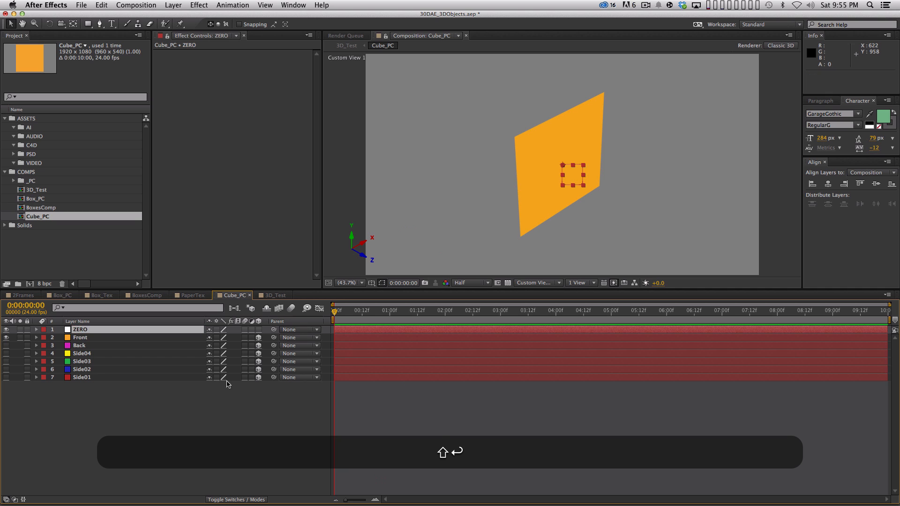
# Step: Make the ZERO null a 3D layer and parent all six side layers to it
pyautogui.click(258, 330)
pyautogui.moveTo(109, 404); pyautogui.dragTo(79, 334)
pyautogui.moveTo(274, 338); pyautogui.dragTo(237, 330)
pyautogui.click(205, 423)
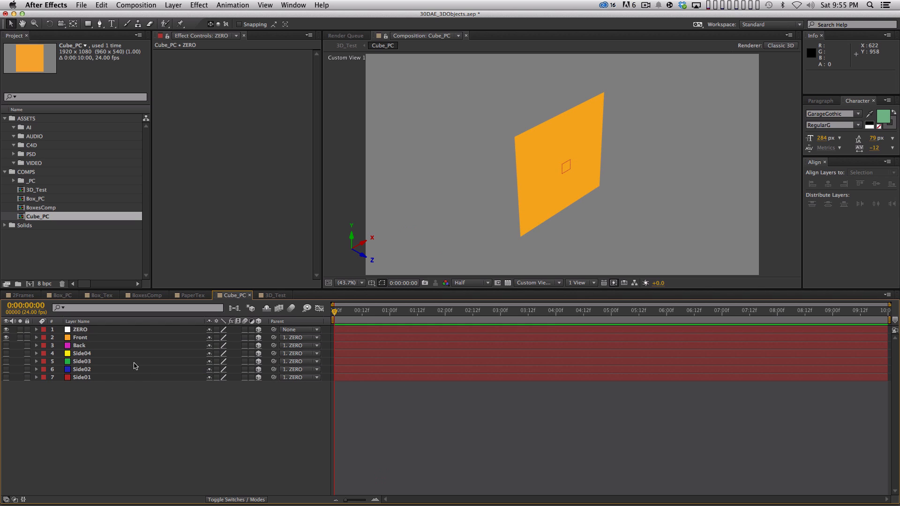
# Step: Compare the Position values of the ZERO null and the parented Front layer, then collapse ZERO's properties
pyautogui.click(121, 331)
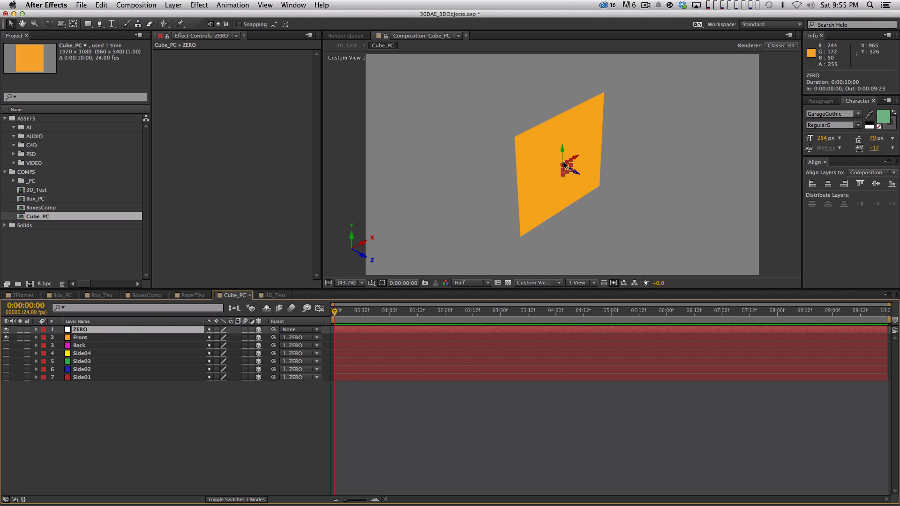
pyautogui.press('p')
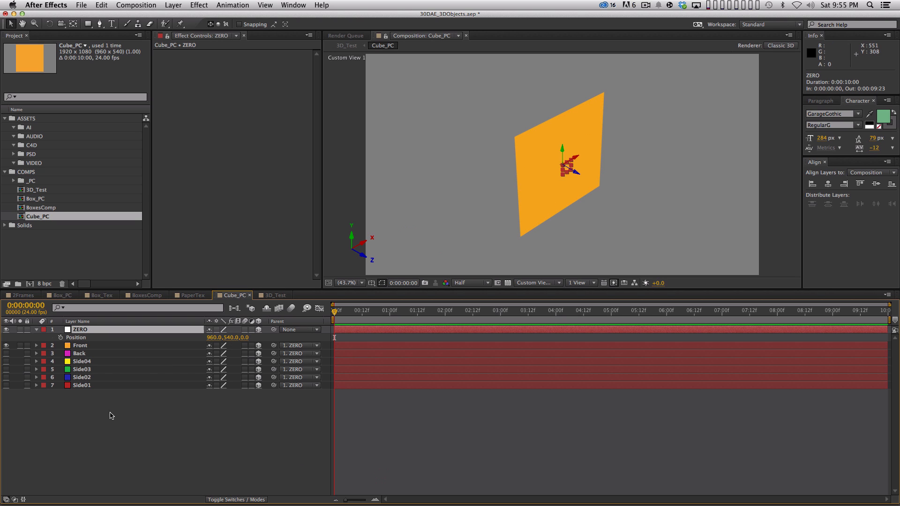
pyautogui.moveTo(111, 414); pyautogui.dragTo(83, 345)
pyautogui.click(159, 440)
pyautogui.click(106, 347)
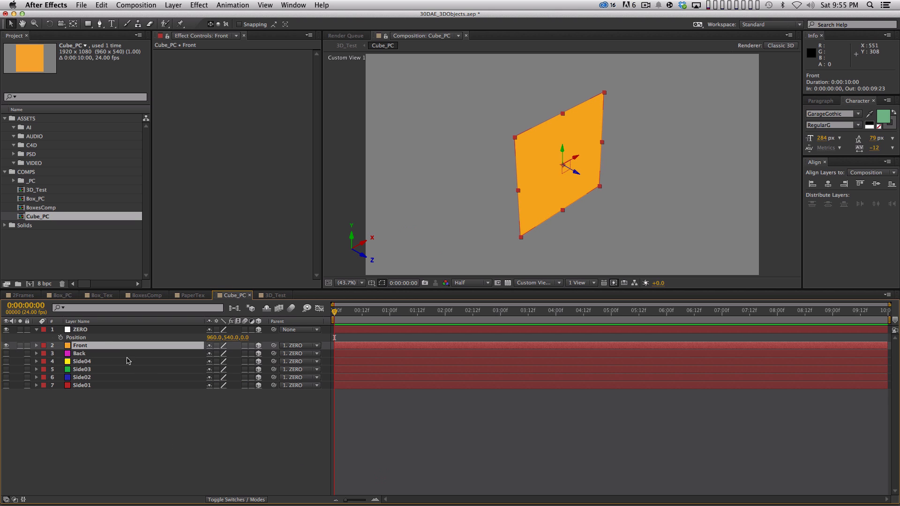
pyautogui.press('p')
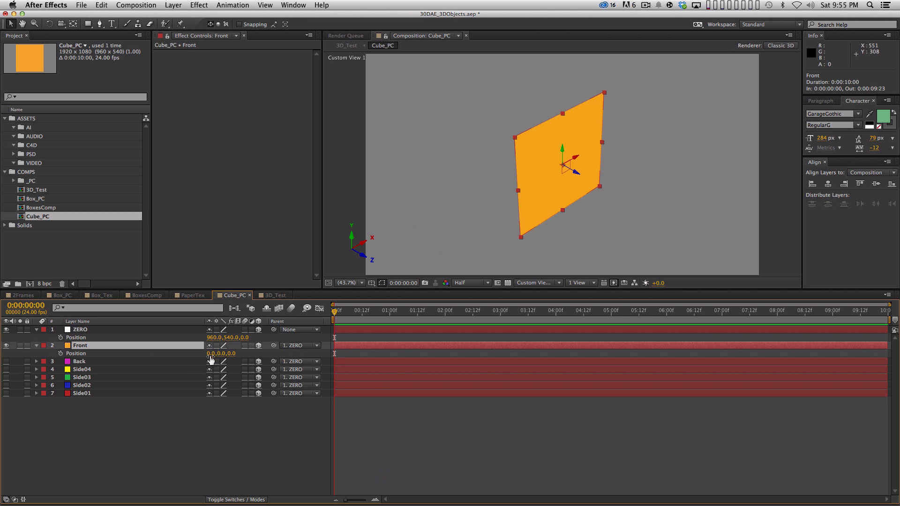
pyautogui.click(37, 329)
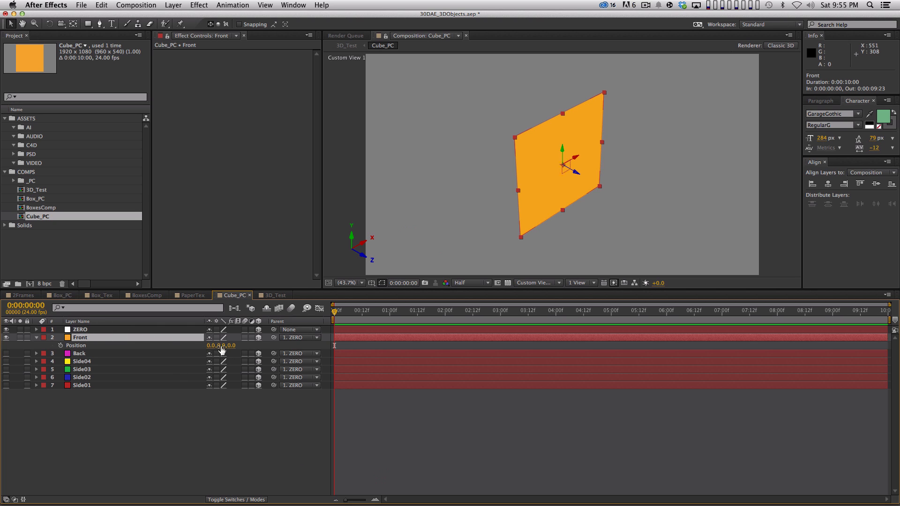
# Step: Set the Front layer's Z position to -250
pyautogui.moveTo(230, 346); pyautogui.dragTo(94, 367)
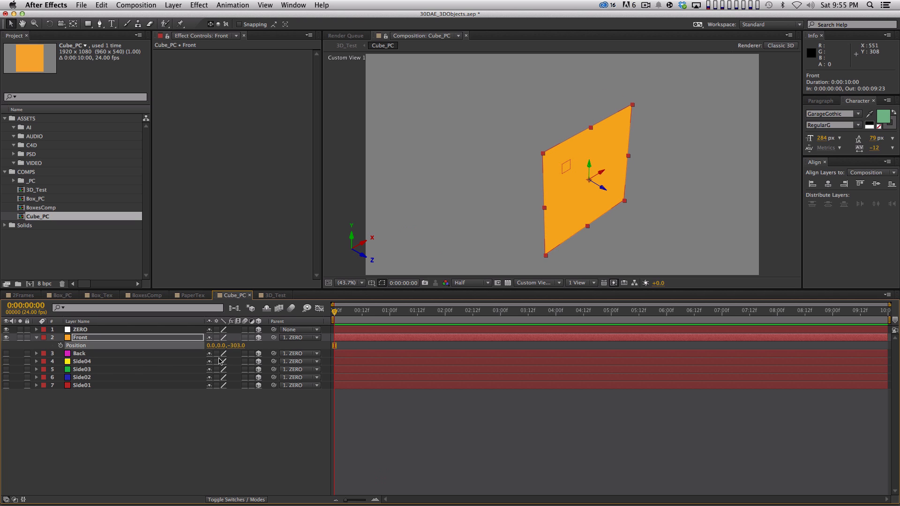
pyautogui.click(232, 345)
pyautogui.write('-250')
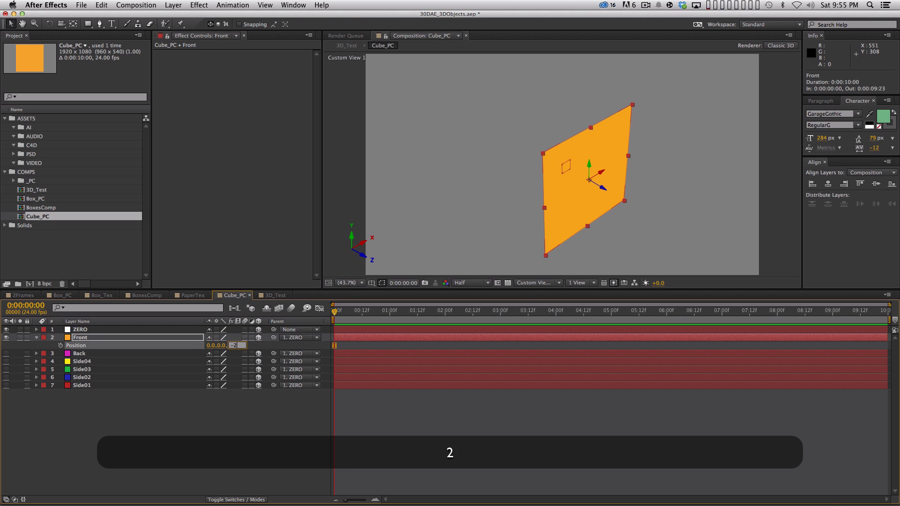
pyautogui.press('KP_Enter')
# Step: Make the Back layer visible and set its Z position to 250
pyautogui.click(6, 353)
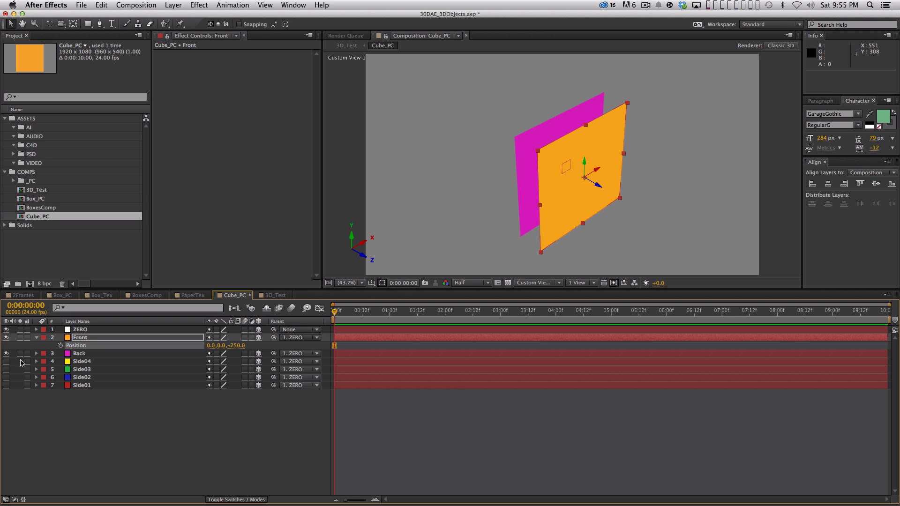
pyautogui.click(151, 353)
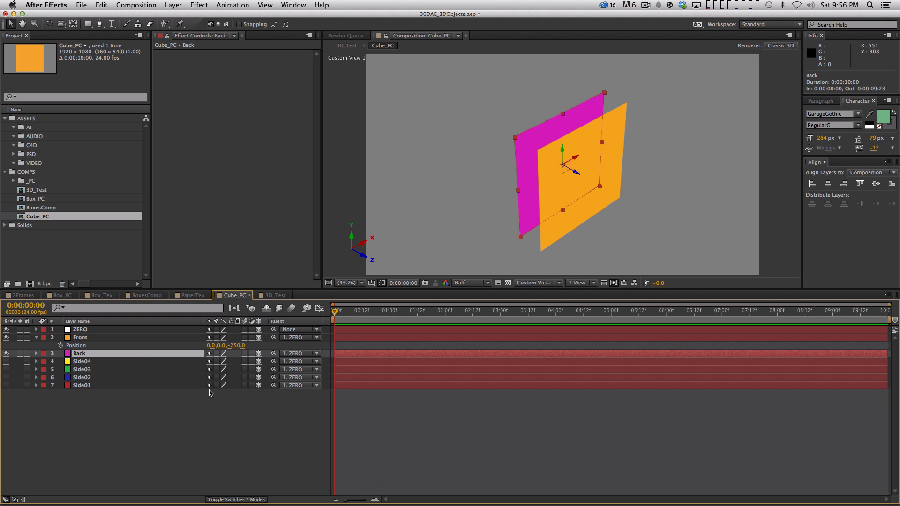
pyautogui.press('p')
pyautogui.moveTo(235, 365); pyautogui.dragTo(368, 352)
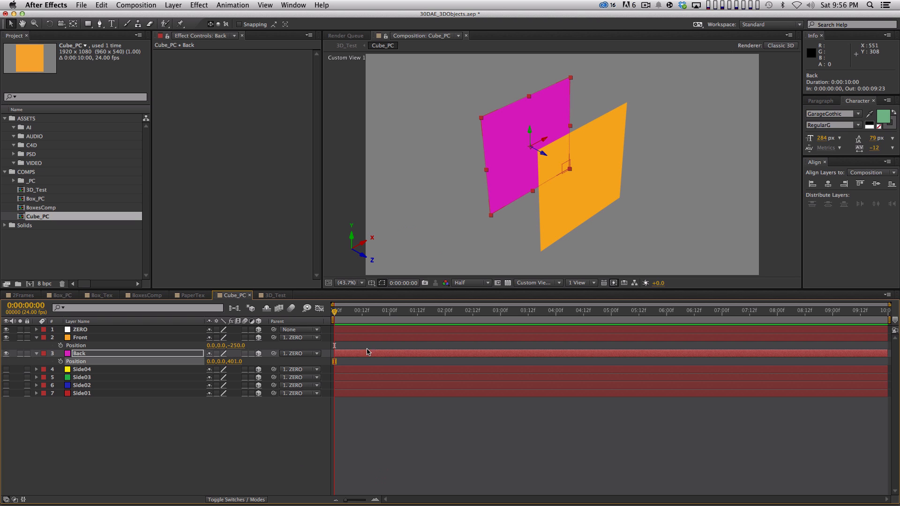
pyautogui.click(235, 362)
pyautogui.write('52')
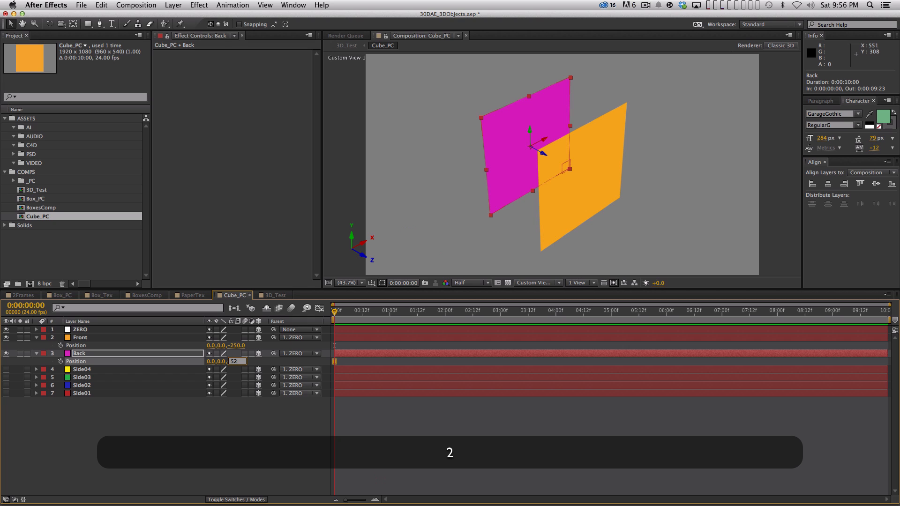
pyautogui.write('0')
pyautogui.press('Return')
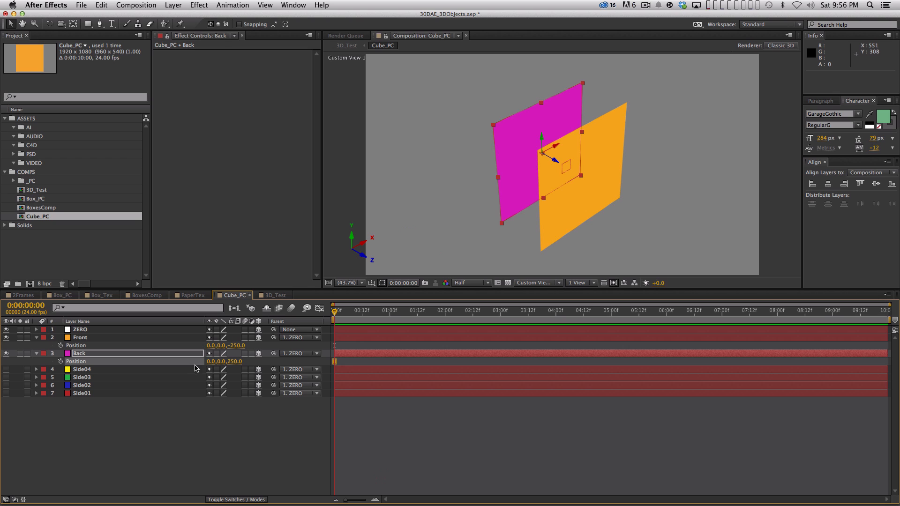
# Step: Rename the Side04 layer as Left and the Side03 layer as Right
pyautogui.click(91, 370)
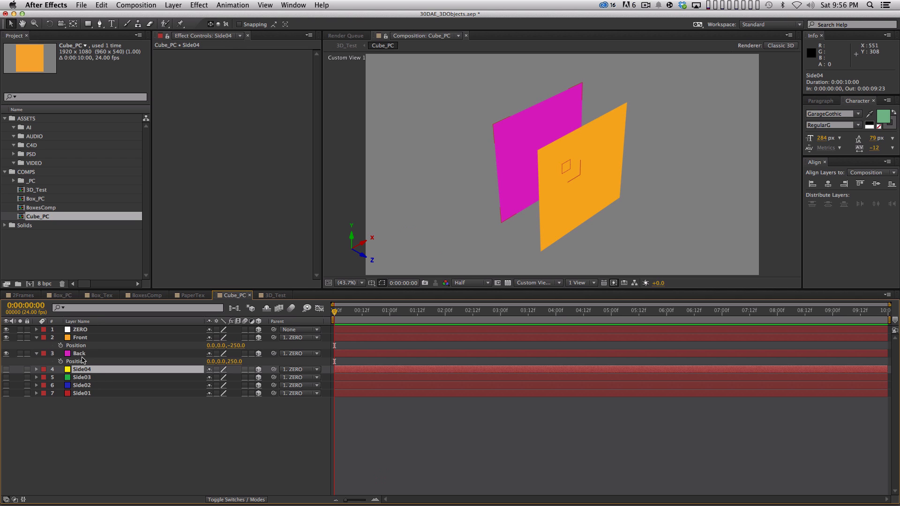
pyautogui.press('Return')
pyautogui.write('Left')
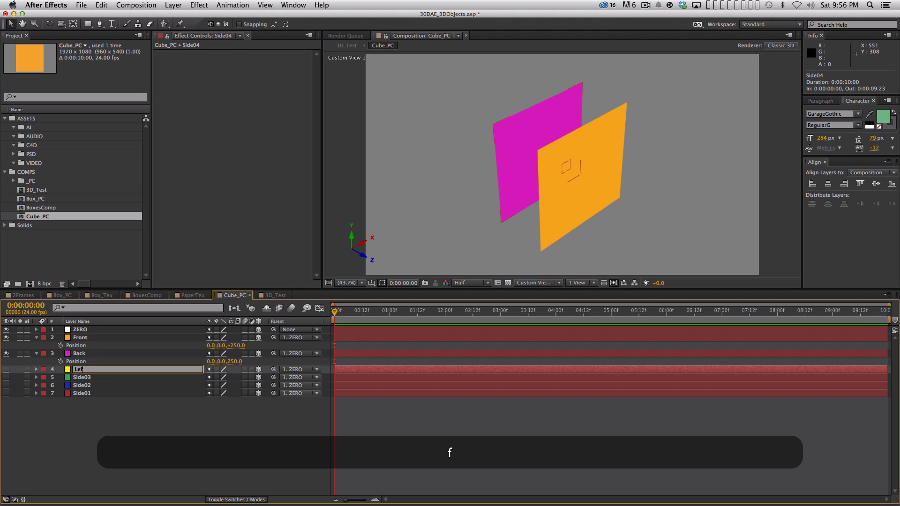
pyautogui.press('Return')
pyautogui.click(82, 377)
pyautogui.press('Return')
pyautogui.write('R')
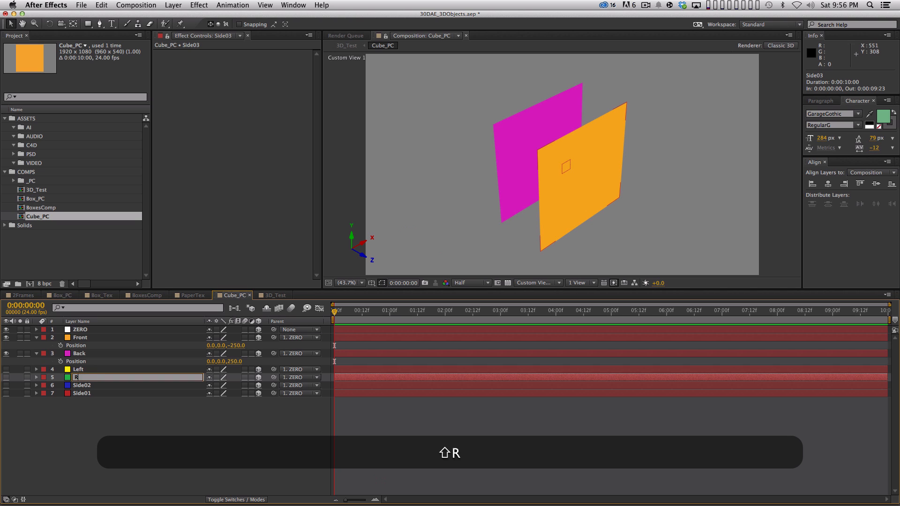
pyautogui.write('ight')
pyautogui.press('Return')
# Step: Make the Left layer visible and set its Y Rotation to -90°
pyautogui.click(6, 369)
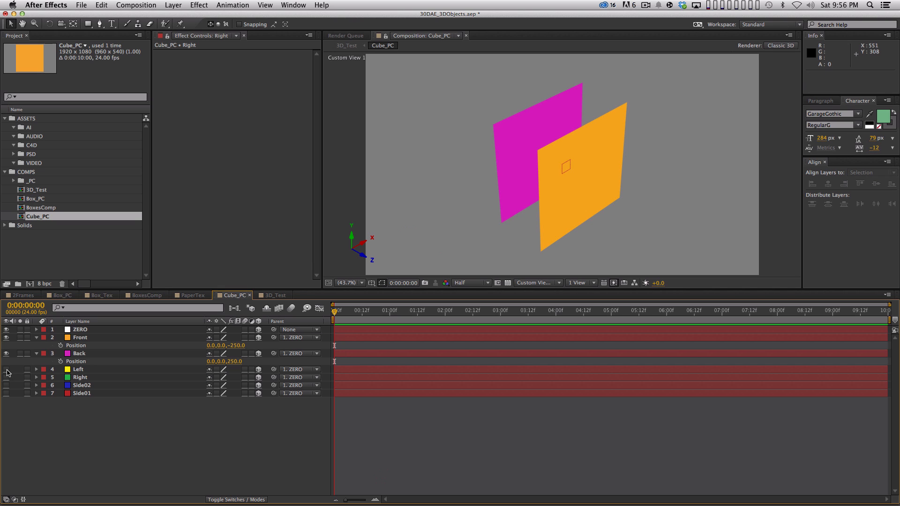
pyautogui.click(119, 371)
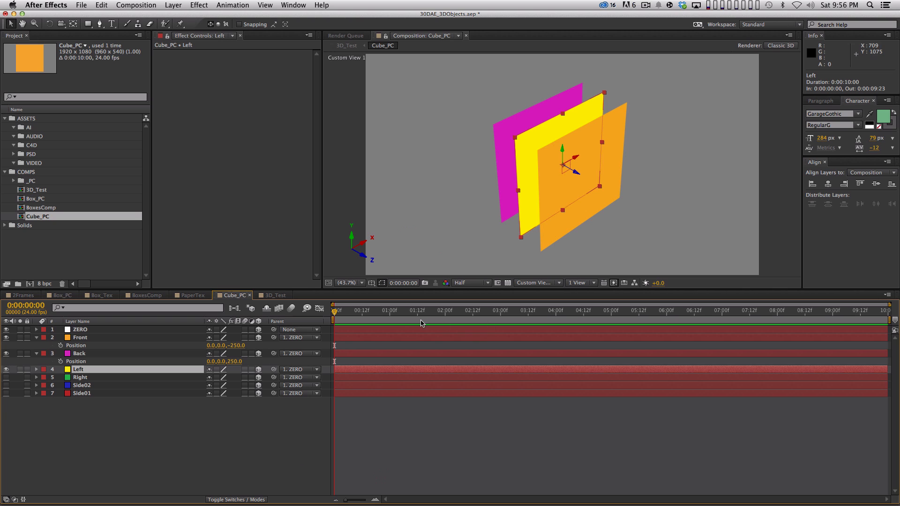
pyautogui.press('r')
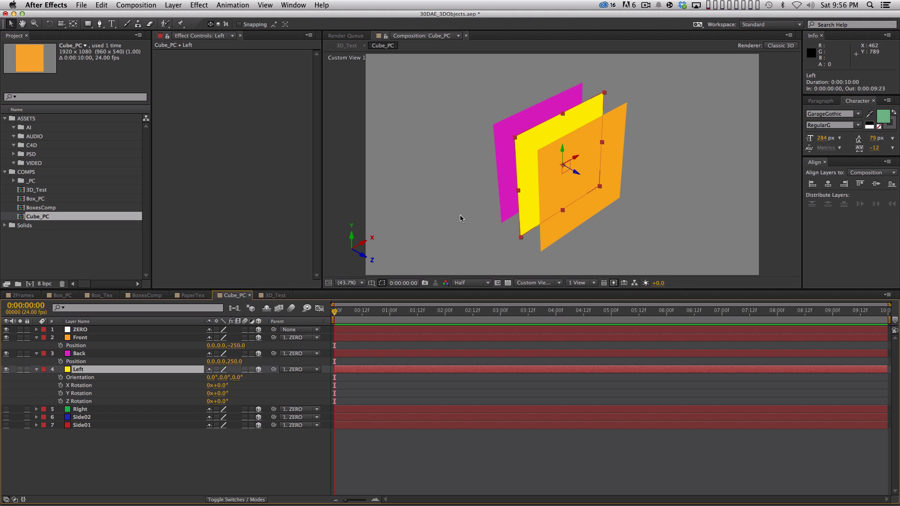
pyautogui.moveTo(223, 393); pyautogui.dragTo(186, 396)
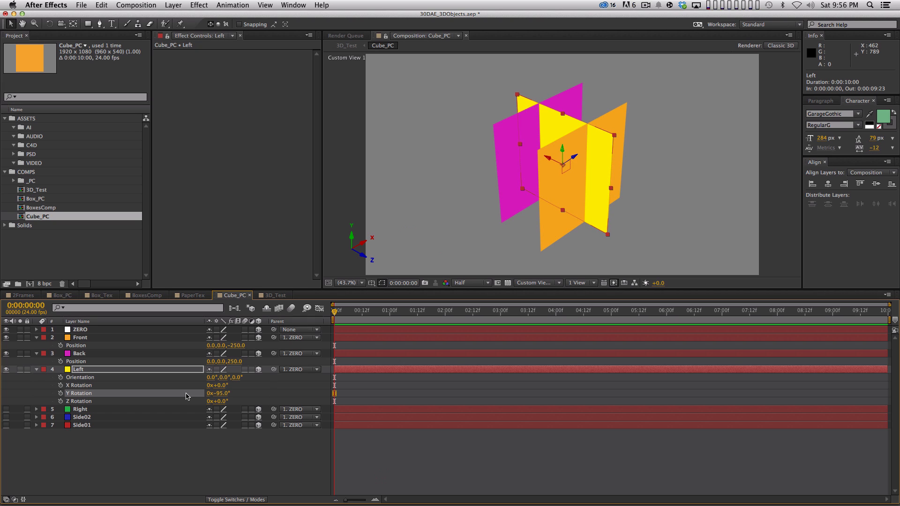
pyautogui.click(220, 394)
pyautogui.write('-90')
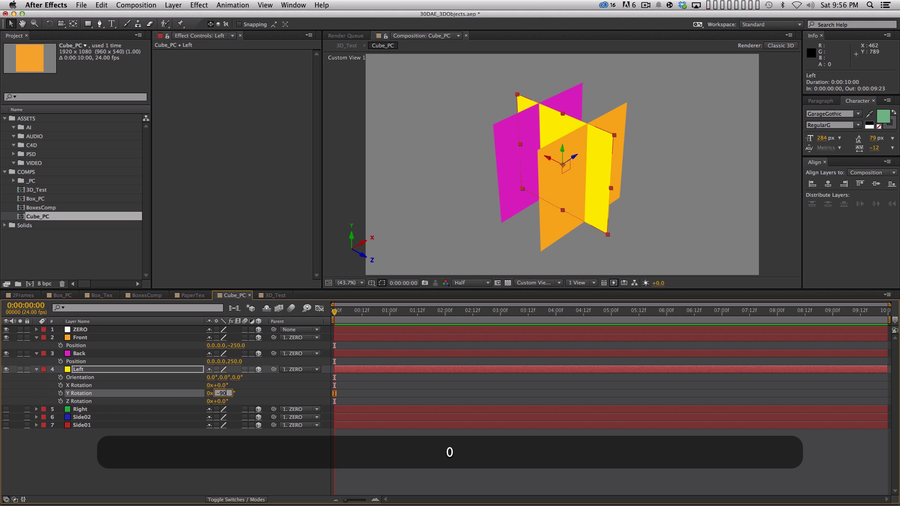
pyautogui.press('Return')
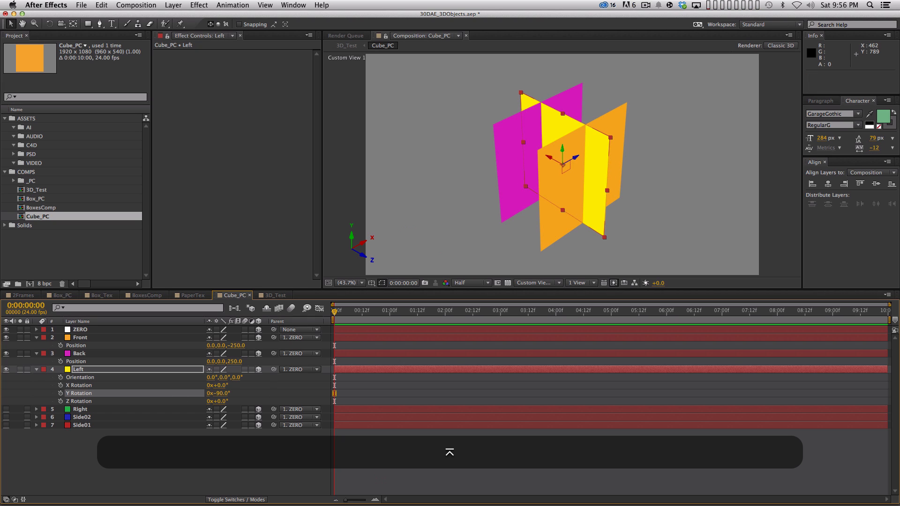
# Step: Set the Left layer's X position to -500
pyautogui.press('p')
pyautogui.moveTo(210, 381); pyautogui.dragTo(28, 431)
pyautogui.click(212, 377)
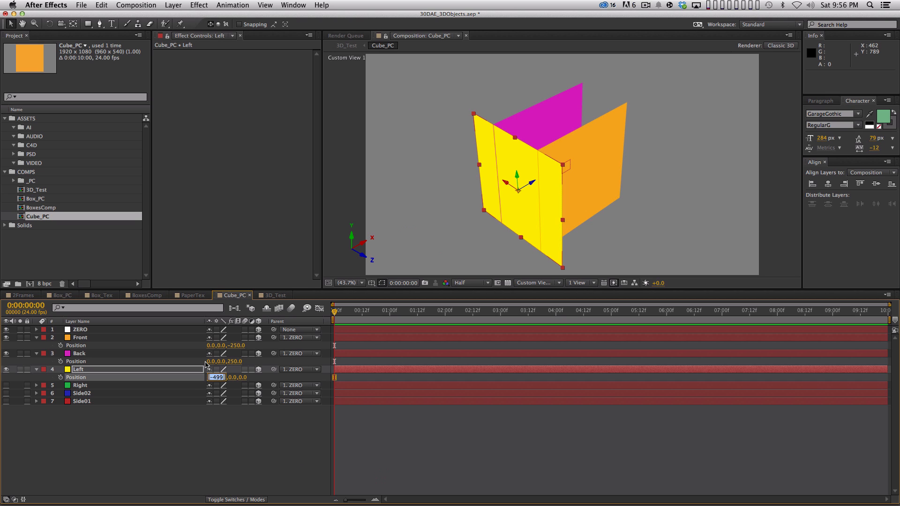
pyautogui.write('-500')
pyautogui.press('Return')
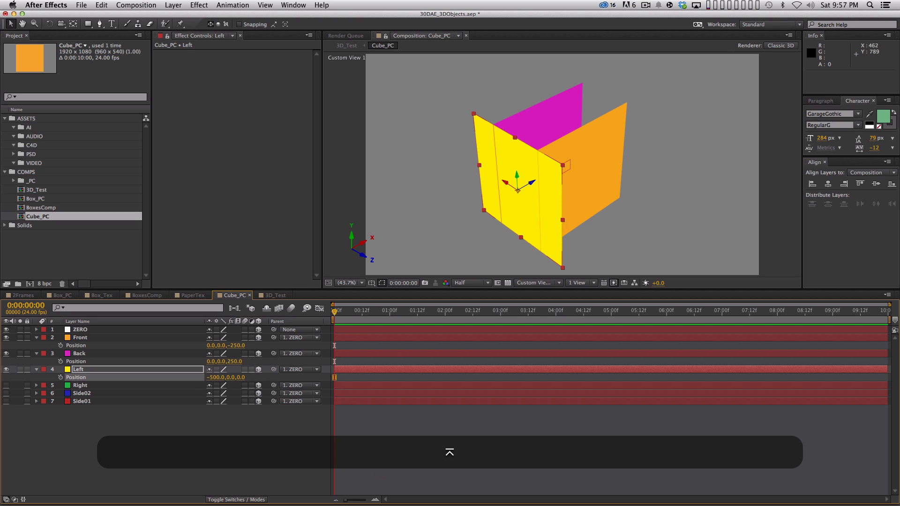
# Step: Set the Front layer's Z position to -500 and the Back layer's Z position to 500
pyautogui.click(523, 120)
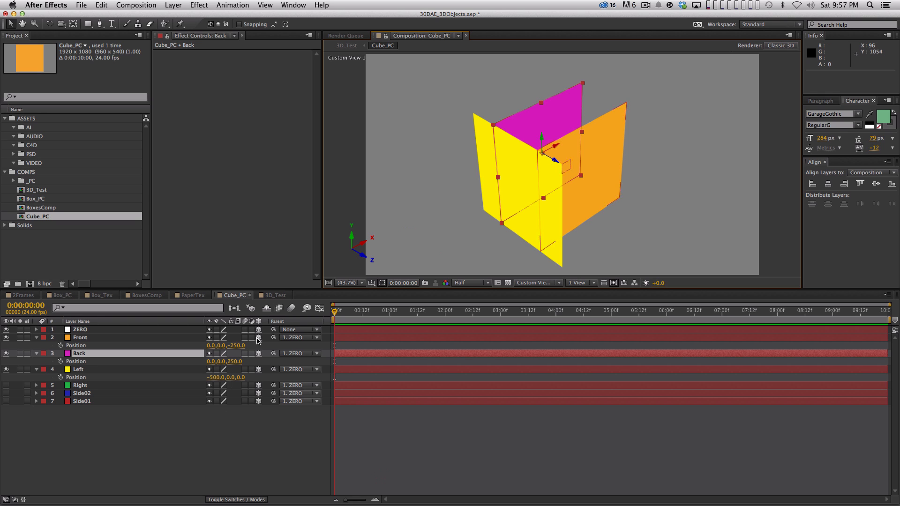
pyautogui.moveTo(243, 348); pyautogui.dragTo(118, 336)
pyautogui.click(237, 345)
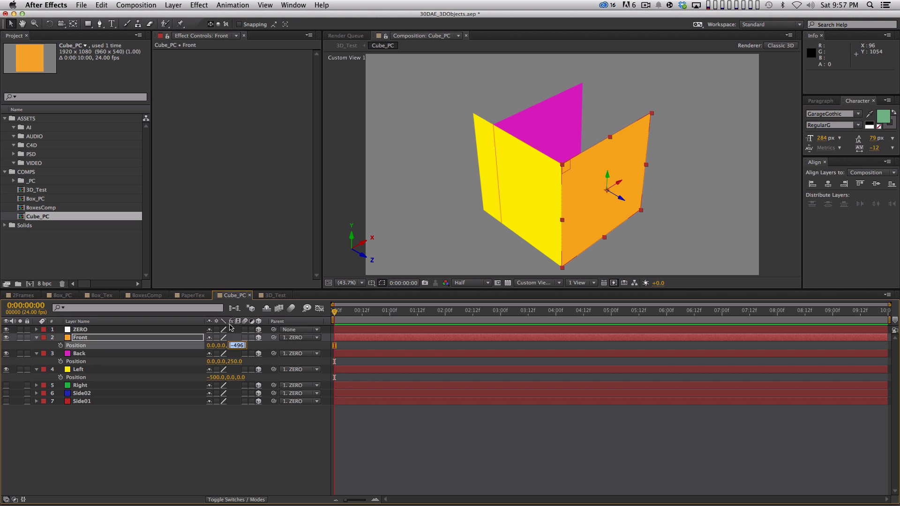
pyautogui.write('-500')
pyautogui.press('Tab')
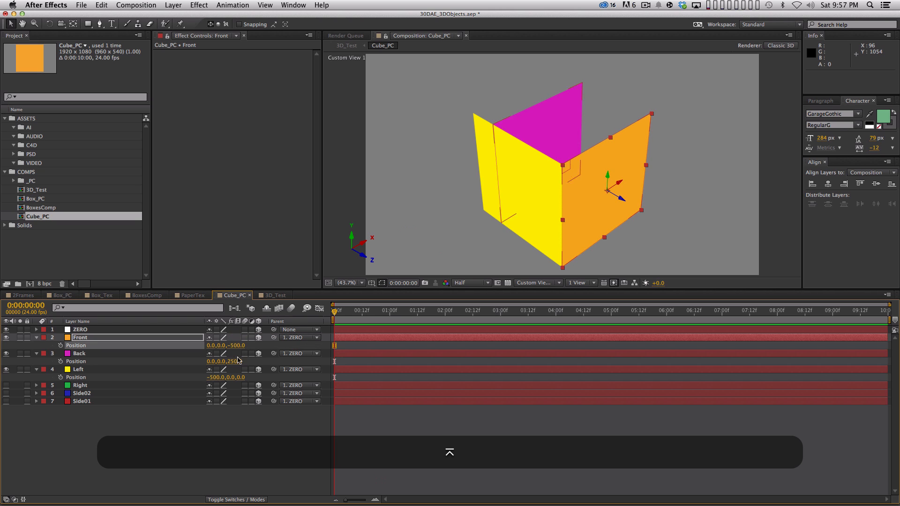
pyautogui.write('500')
pyautogui.press('Return')
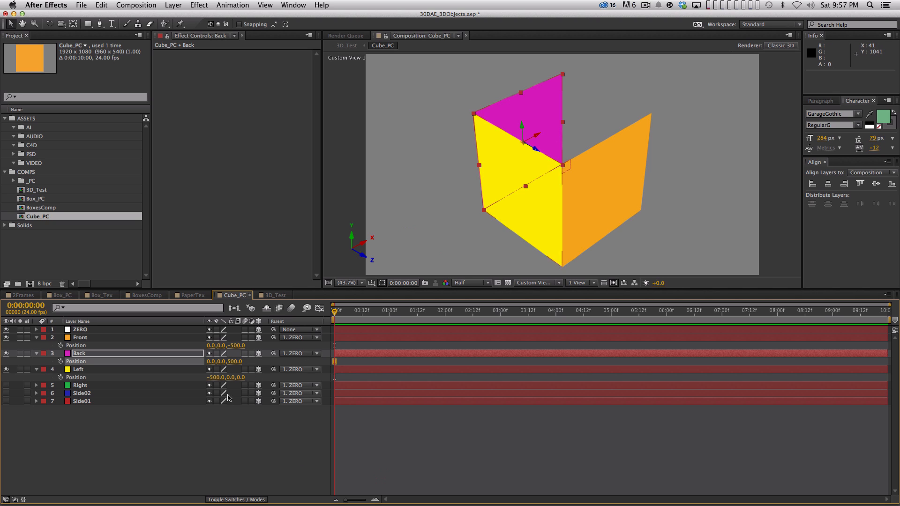
pyautogui.click(225, 413)
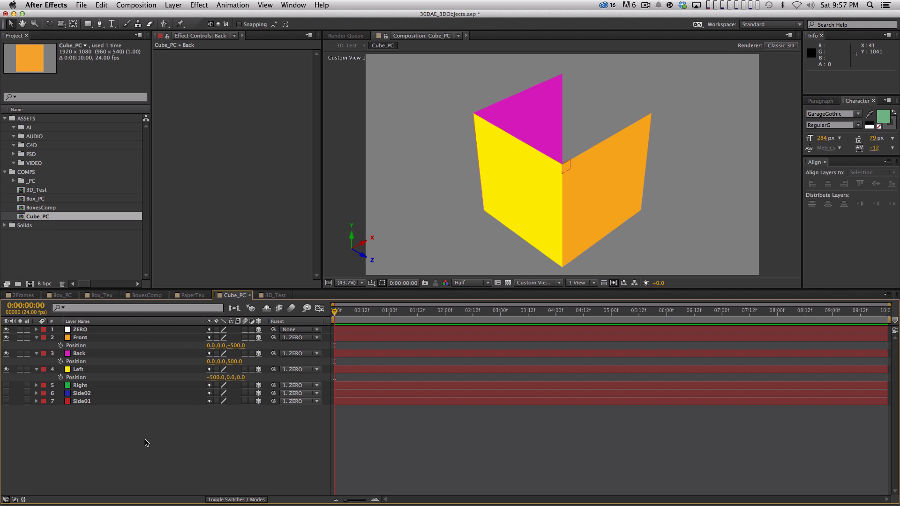
# Step: Make the Right layer visible and set its Y Rotation to 90°
pyautogui.click(6, 385)
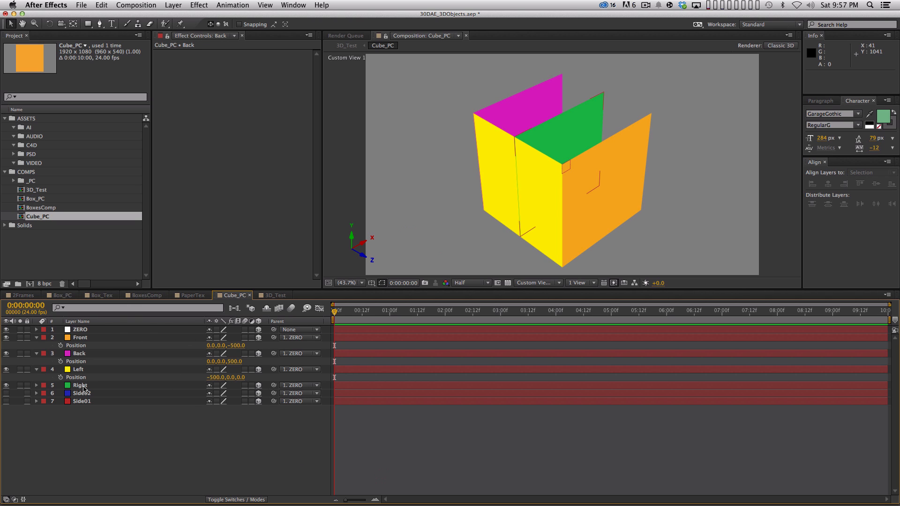
pyautogui.click(86, 385)
pyautogui.press('r')
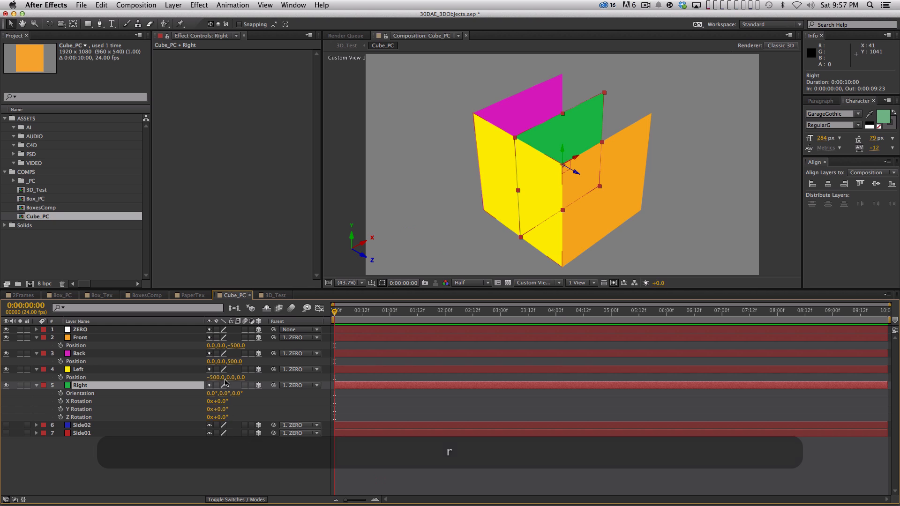
pyautogui.click(220, 409)
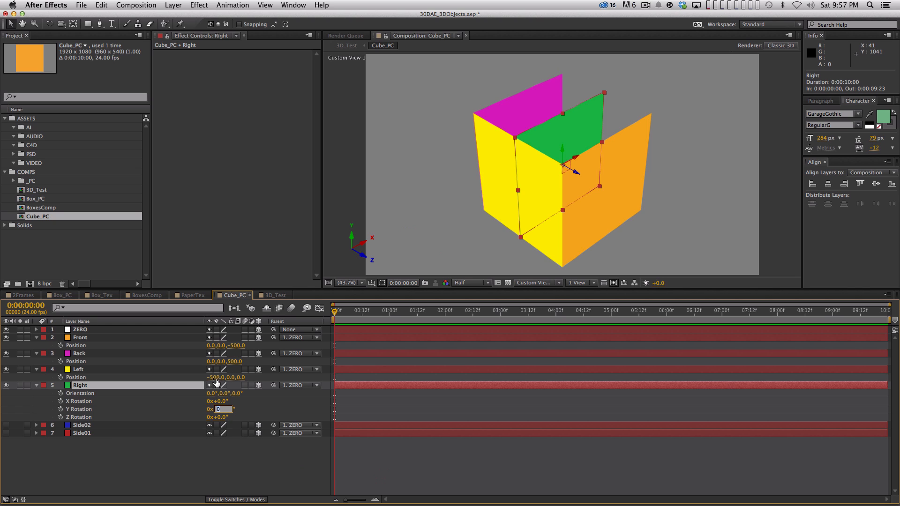
pyautogui.write('90')
pyautogui.press('Return')
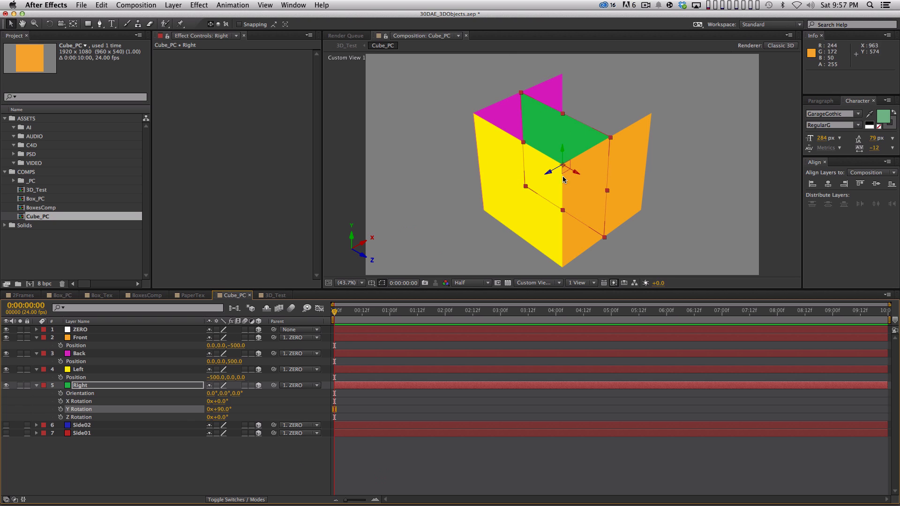
# Step: Set the Right layer's X position to 500
pyautogui.press('p')
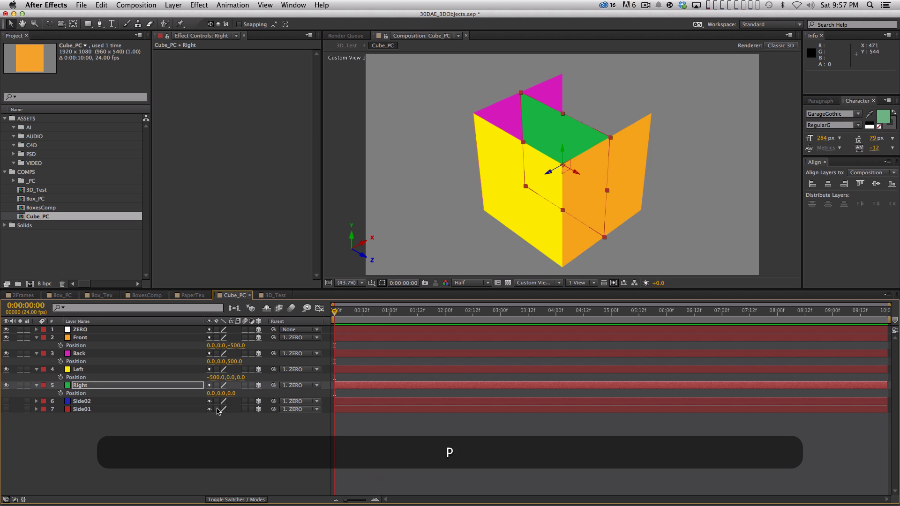
pyautogui.moveTo(214, 395); pyautogui.dragTo(434, 365)
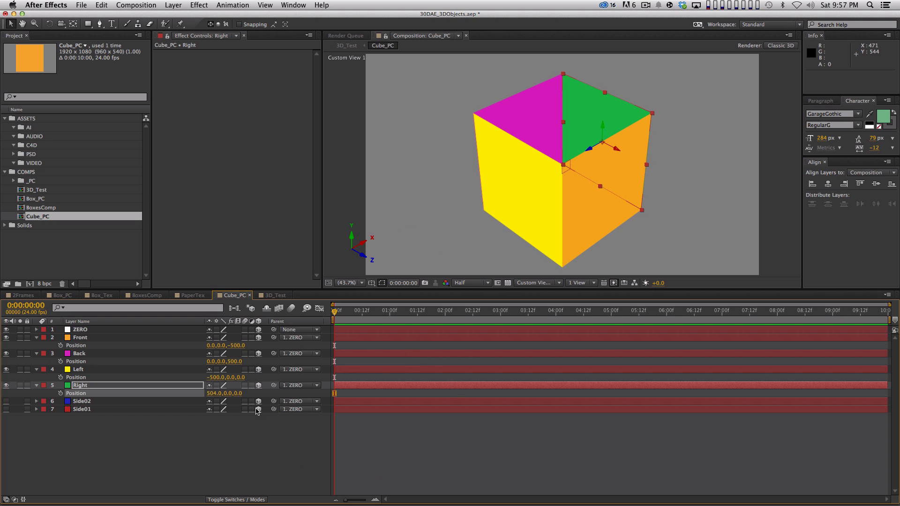
pyautogui.click(210, 395)
pyautogui.write('500')
pyautogui.press('Return')
pyautogui.click(377, 493)
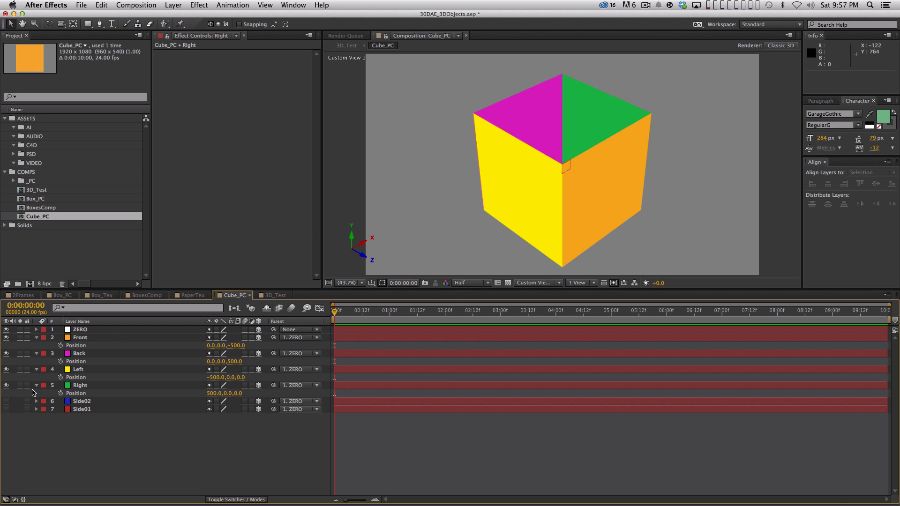
# Step: Rename the Side02 layer as Top and the Side01 layer as Bottom
pyautogui.click(57, 401)
pyautogui.press('Return')
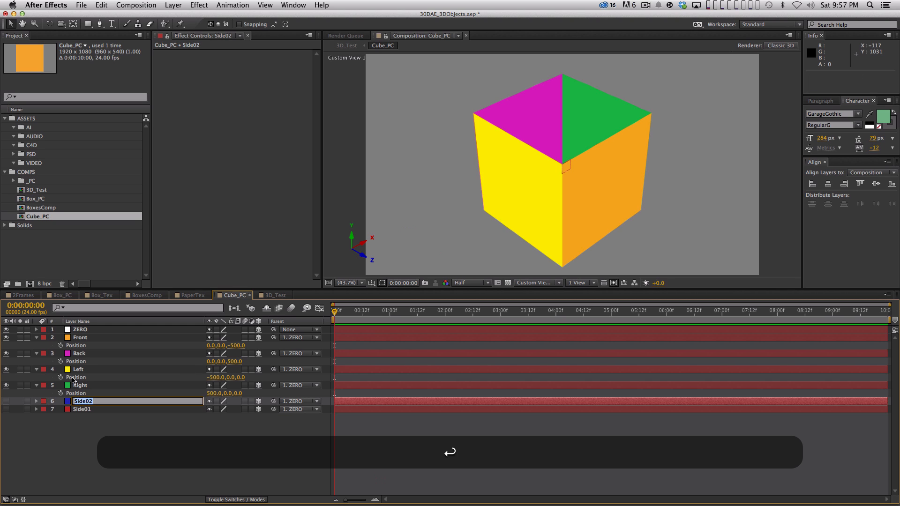
pyautogui.write('Top')
pyautogui.press('Return')
pyautogui.click(119, 409)
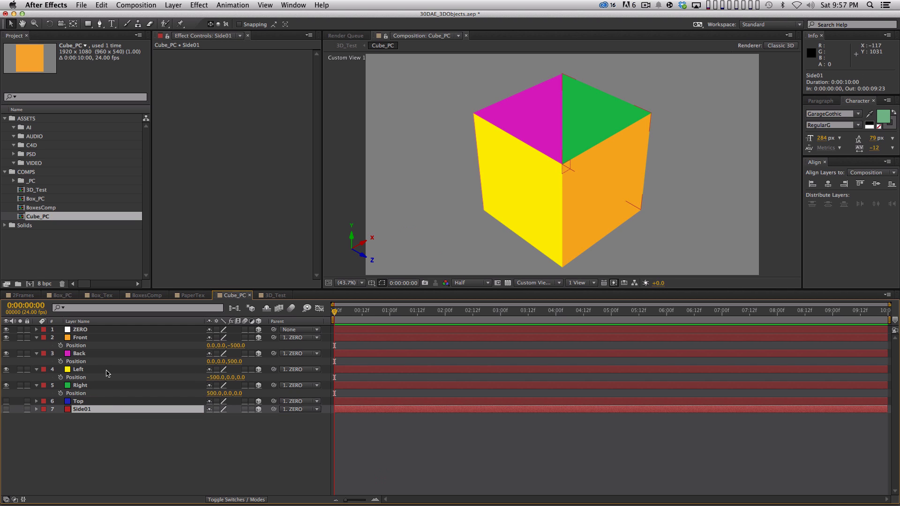
pyautogui.press('Return')
pyautogui.write('Botto')
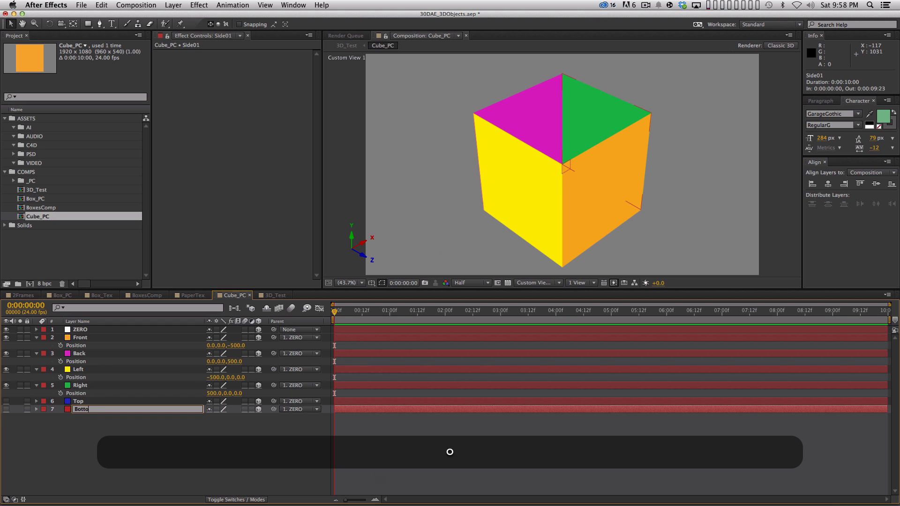
pyautogui.write('m')
pyautogui.press('Return')
# Step: Make the Top layer visible and set its X Rotation to -90°
pyautogui.click(6, 401)
pyautogui.press('r')
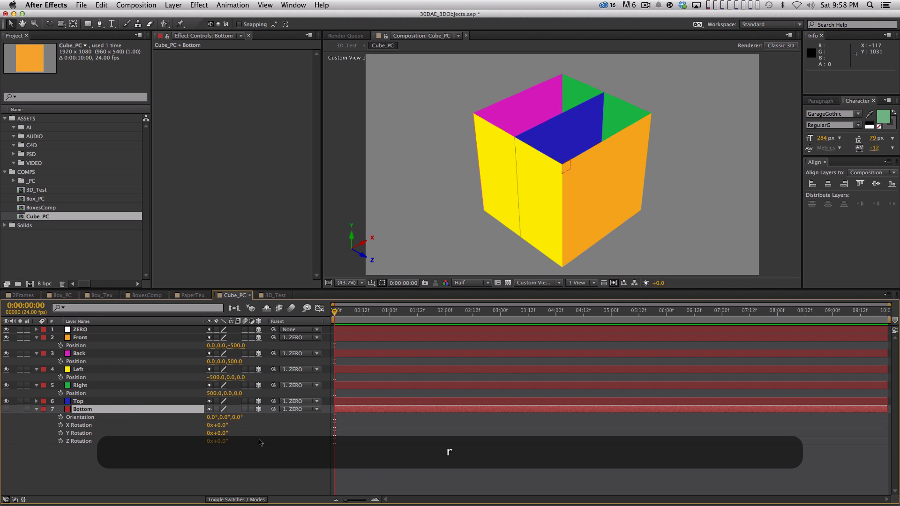
pyautogui.press('r')
pyautogui.click(117, 401)
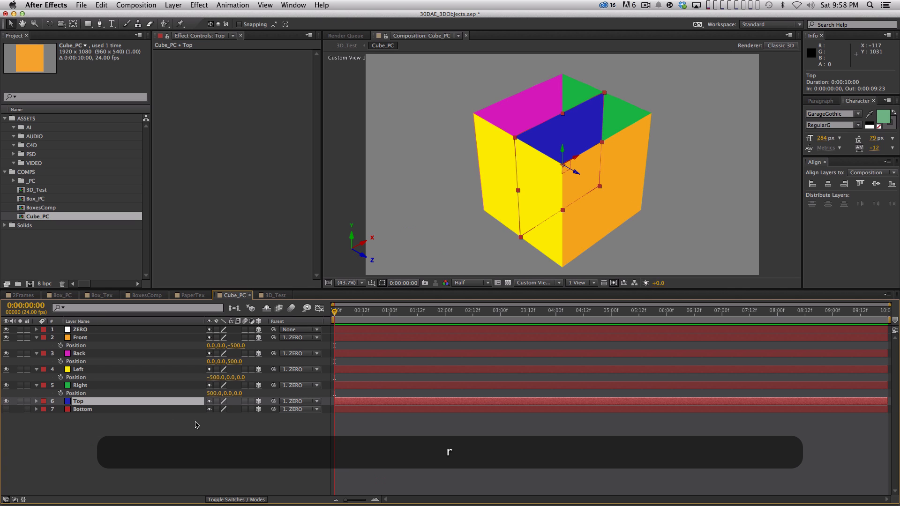
pyautogui.press('r')
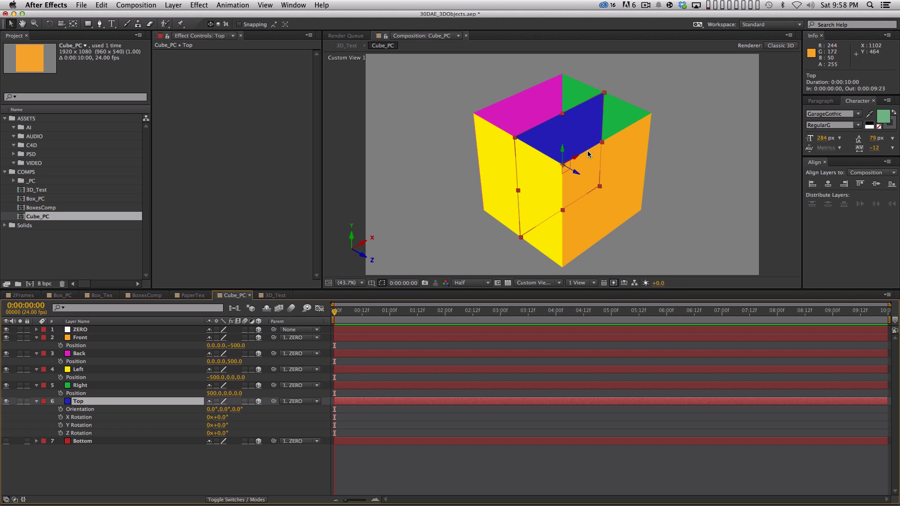
pyautogui.click(222, 418)
pyautogui.write('-90')
pyautogui.press('Return')
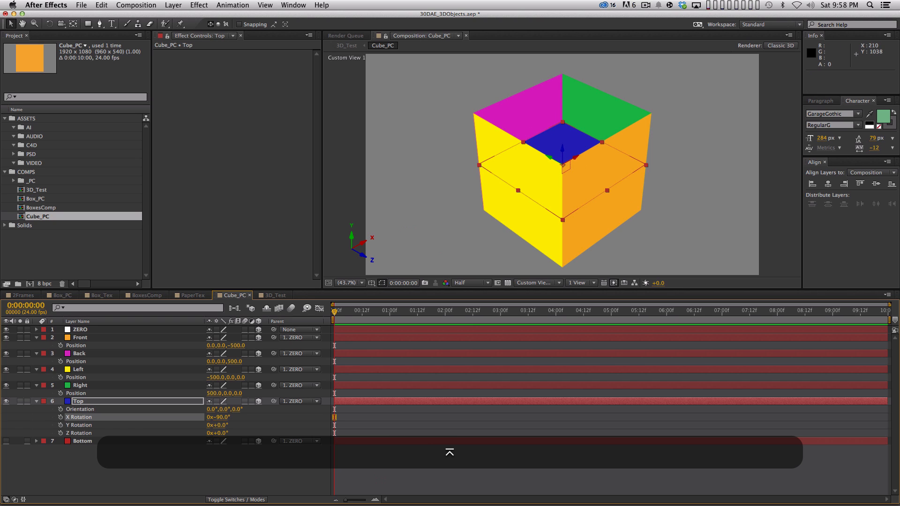
# Step: Raise the Top layer to the cube's upper edge and set its Y position to exactly -500
pyautogui.moveTo(564, 150); pyautogui.dragTo(644, 49)
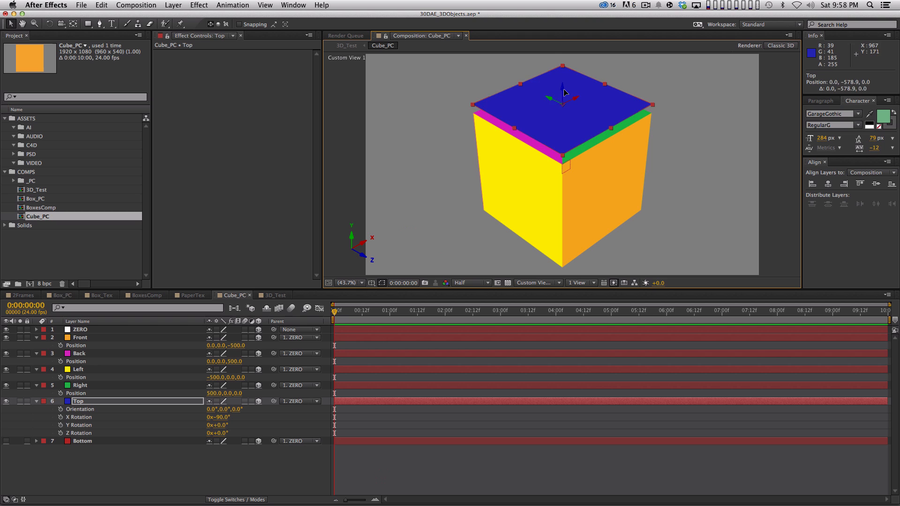
pyautogui.moveTo(564, 89); pyautogui.dragTo(588, 106)
pyautogui.press('super+z')
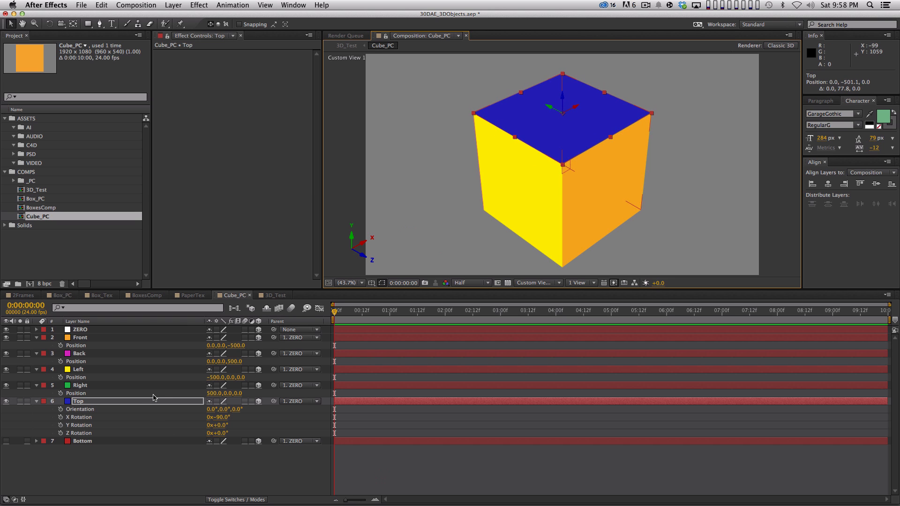
pyautogui.click(162, 401)
pyautogui.press('p')
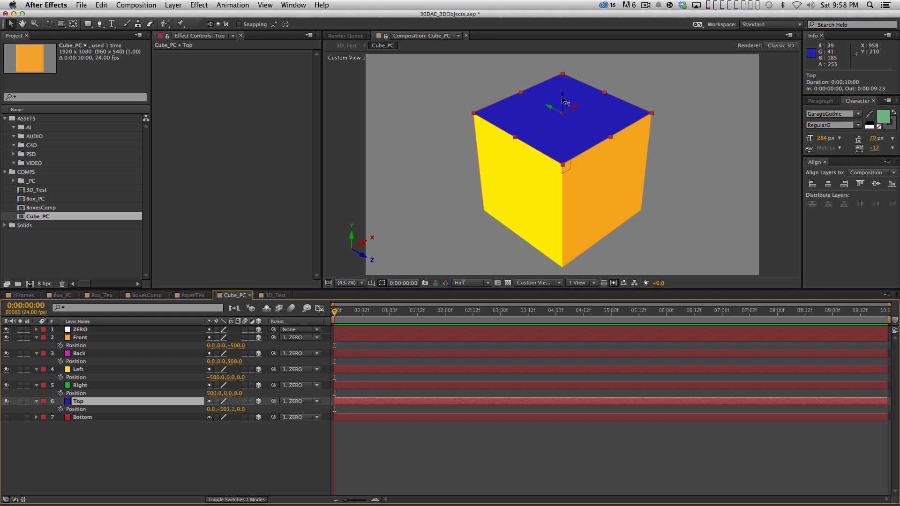
pyautogui.moveTo(562, 100); pyautogui.dragTo(529, 89)
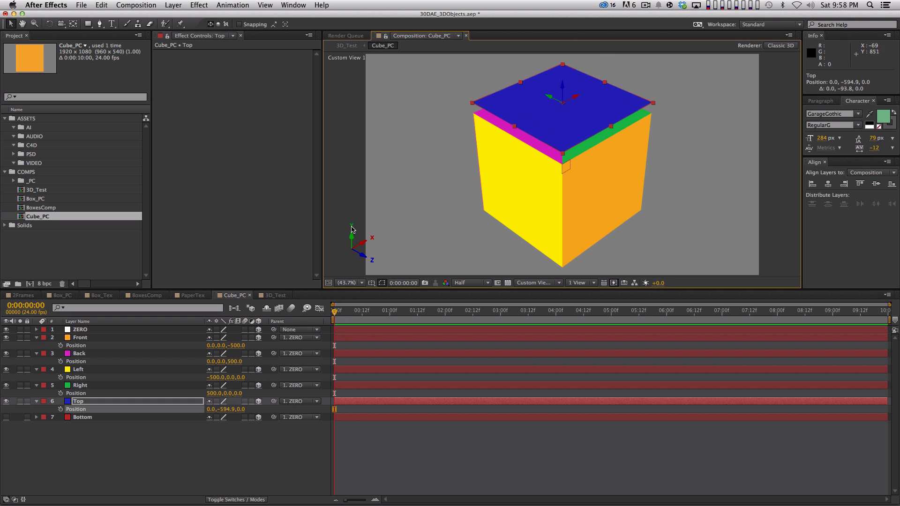
pyautogui.click(226, 409)
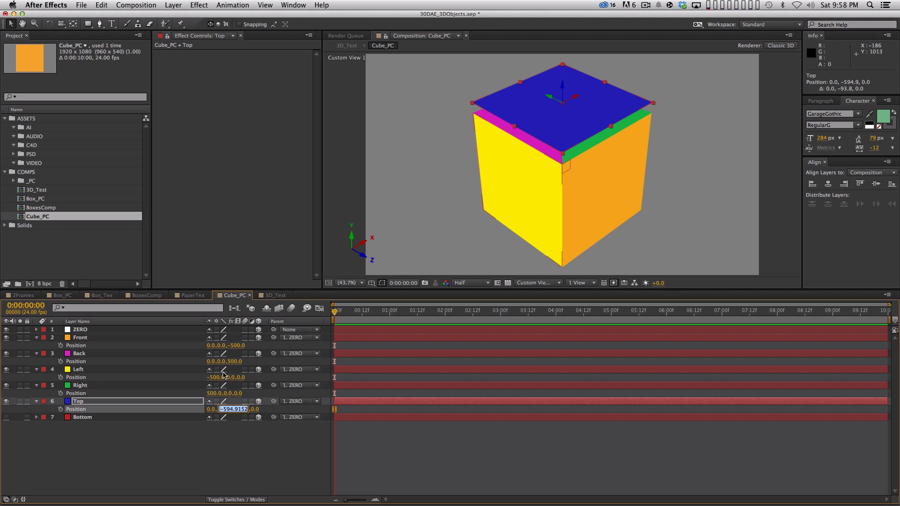
pyautogui.write('-500')
pyautogui.press('Return')
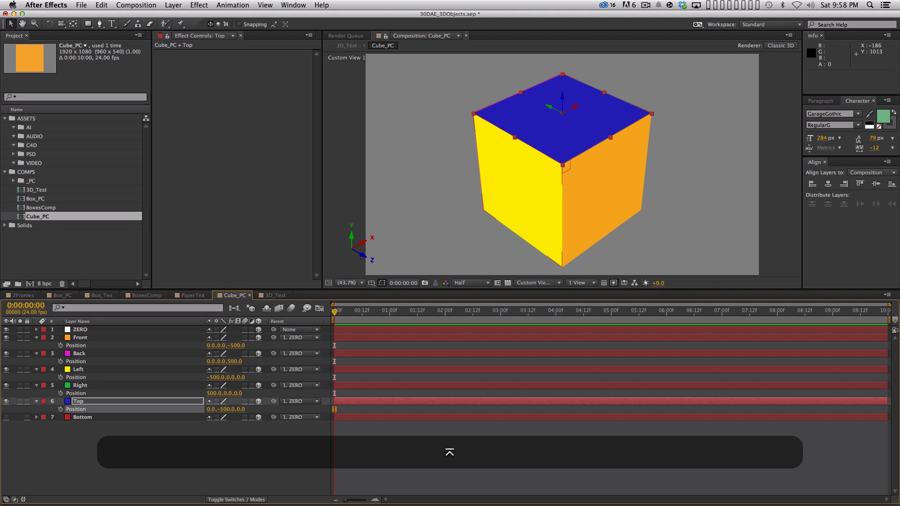
# Step: Make the Bottom layer visible and set its X Rotation to 90°
pyautogui.click(115, 416)
pyautogui.press('p')
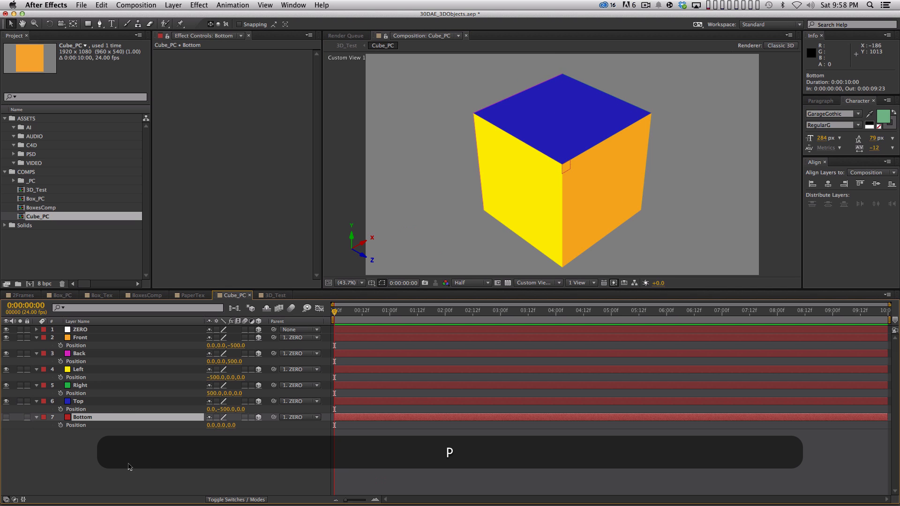
pyautogui.click(6, 418)
pyautogui.press('r')
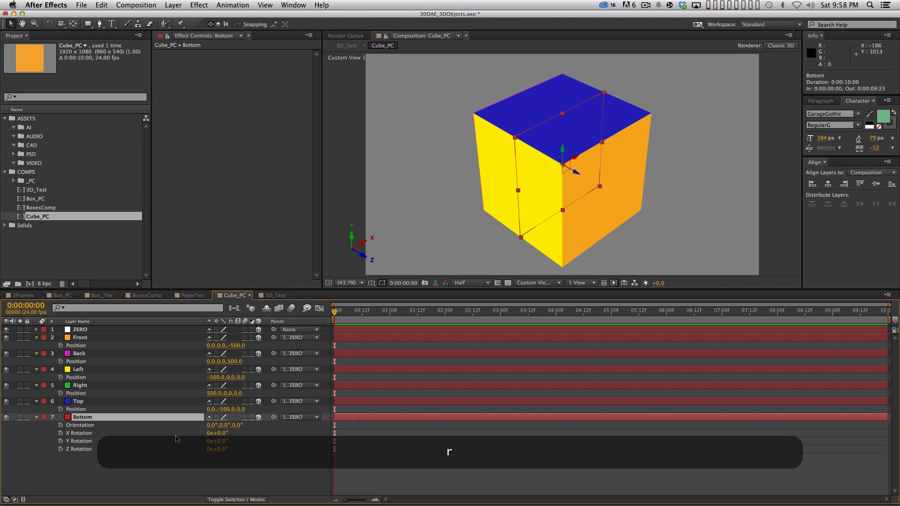
pyautogui.click(223, 433)
pyautogui.write('90')
pyautogui.press('Return')
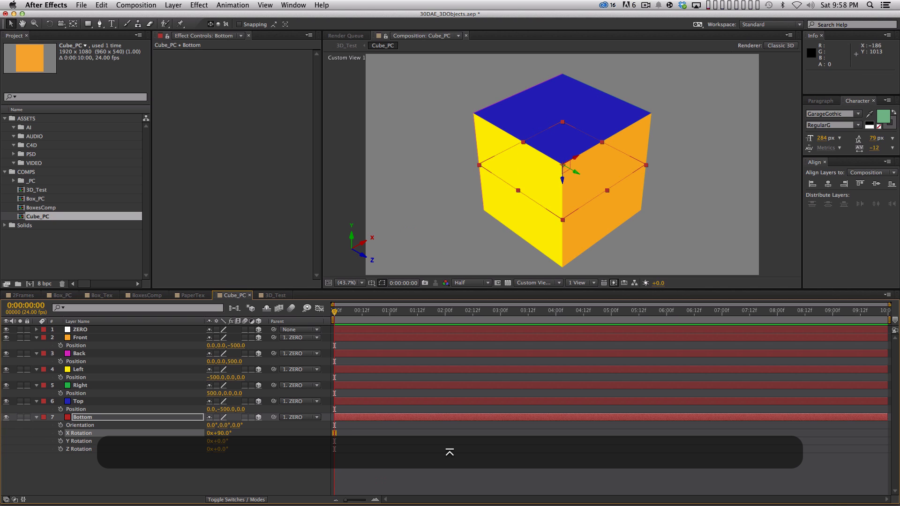
# Step: Set the Bottom layer's Y position to 500 and deselect the layer
pyautogui.press('p')
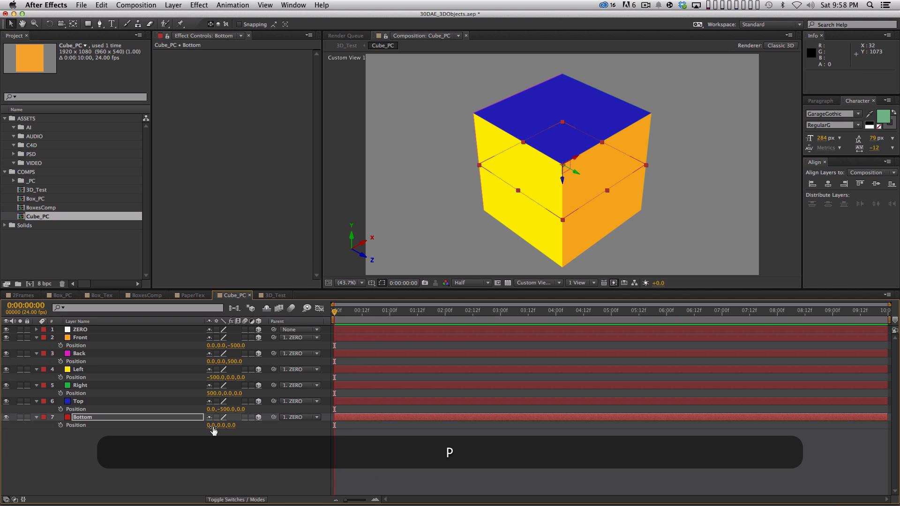
pyautogui.click(220, 425)
pyautogui.write('500')
pyautogui.press('Return')
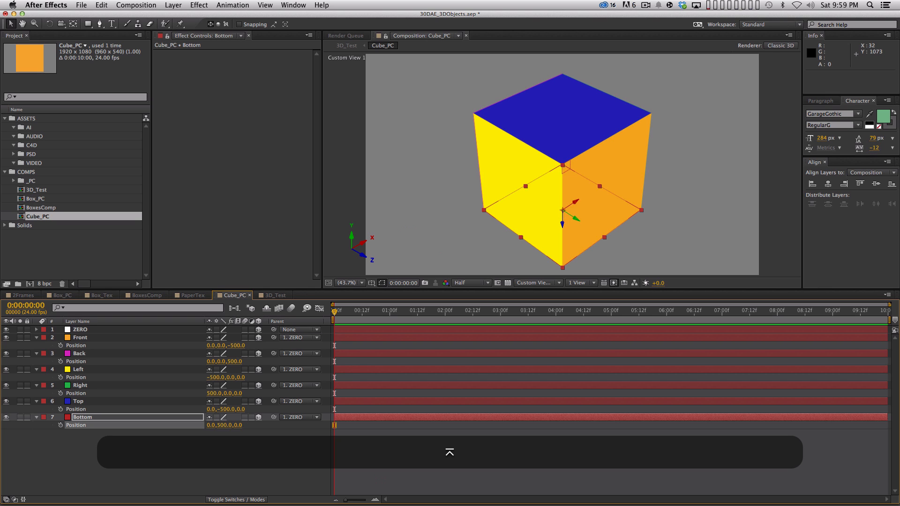
pyautogui.click(253, 459)
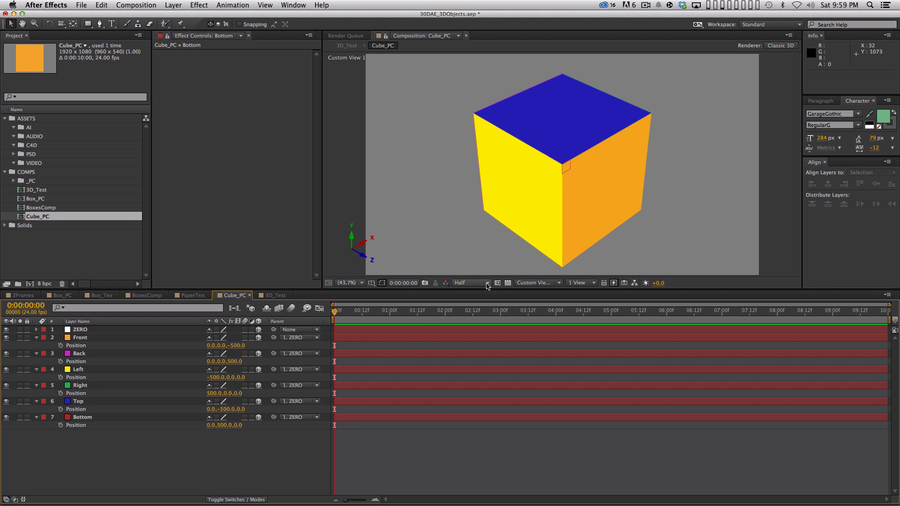
# Step: Test-rotate the whole cube through the ZERO null on X and Y, undoing each rotation
pyautogui.click(131, 330)
pyautogui.press('r')
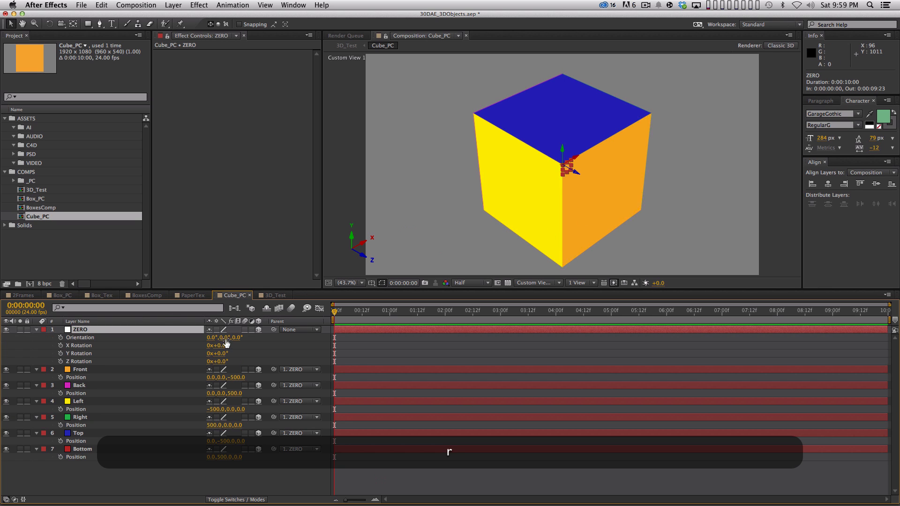
pyautogui.moveTo(223, 347); pyautogui.dragTo(146, 346)
pyautogui.press('super+z')
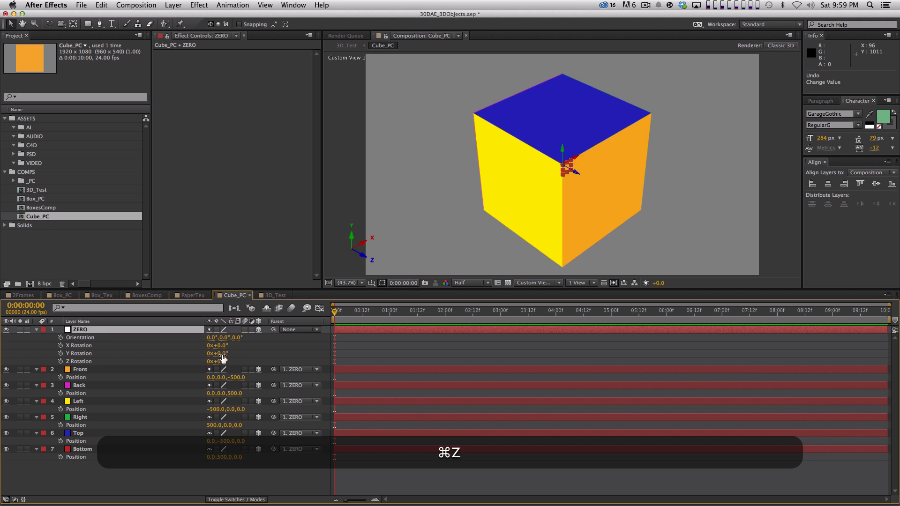
pyautogui.moveTo(219, 354); pyautogui.dragTo(295, 352)
pyautogui.press('super+z')
# Step: Collapse the open properties of all Cube_PC layers and deselect everything
pyautogui.press('super+a')
pyautogui.press('shift+super+grave')
pyautogui.press('shift+super+a')
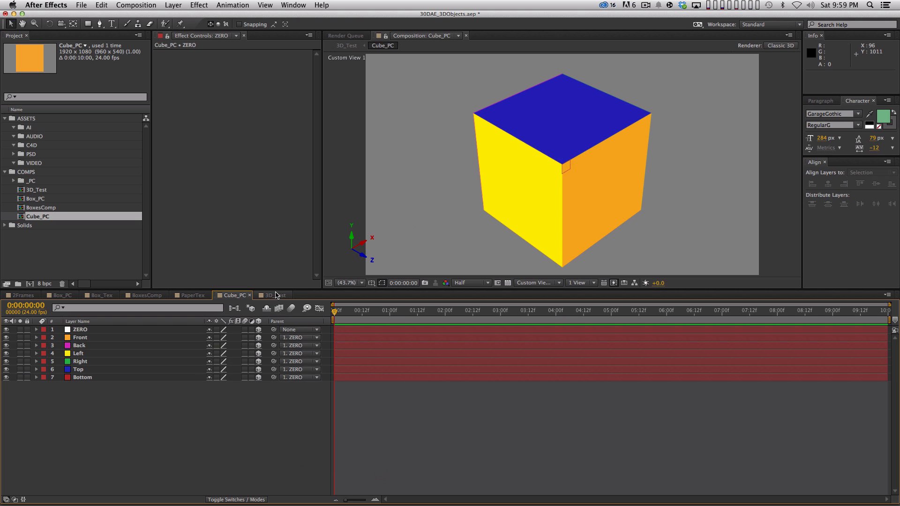
# Step: In the 3D_Test composition, make the Cube_PC layer 3D and set its Y Rotation to about -53°
pyautogui.click(275, 295)
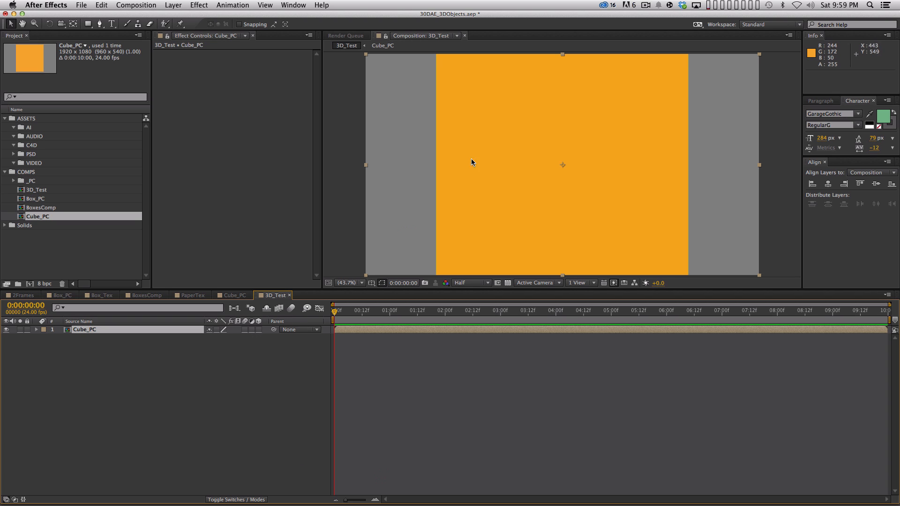
pyautogui.click(258, 330)
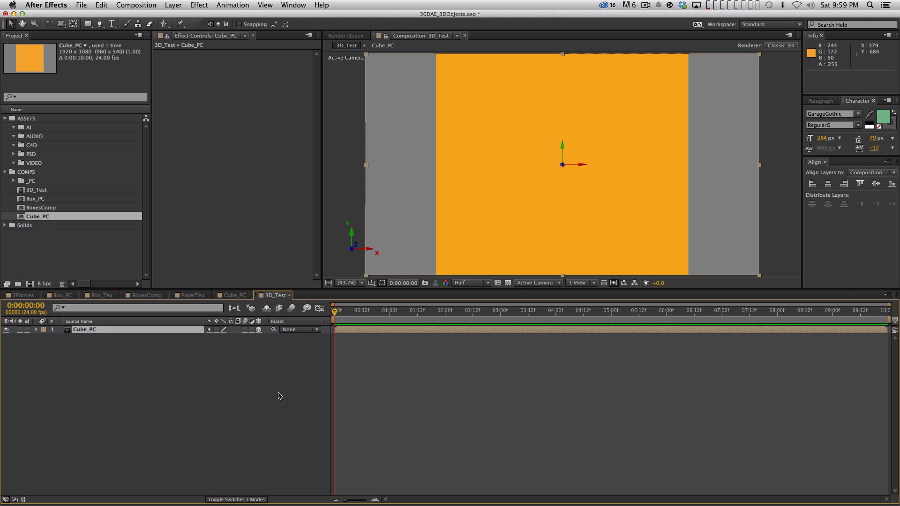
pyautogui.press('r')
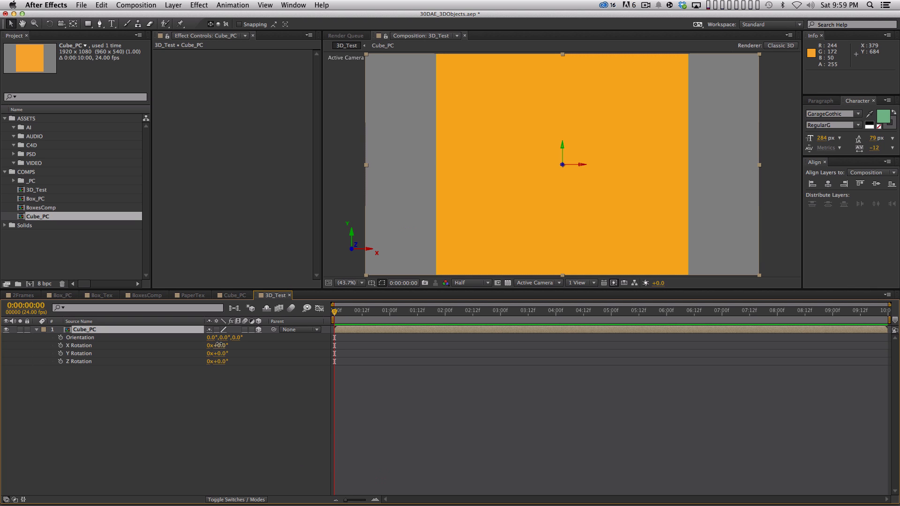
pyautogui.moveTo(215, 345); pyautogui.dragTo(214, 375)
pyautogui.press('super+z')
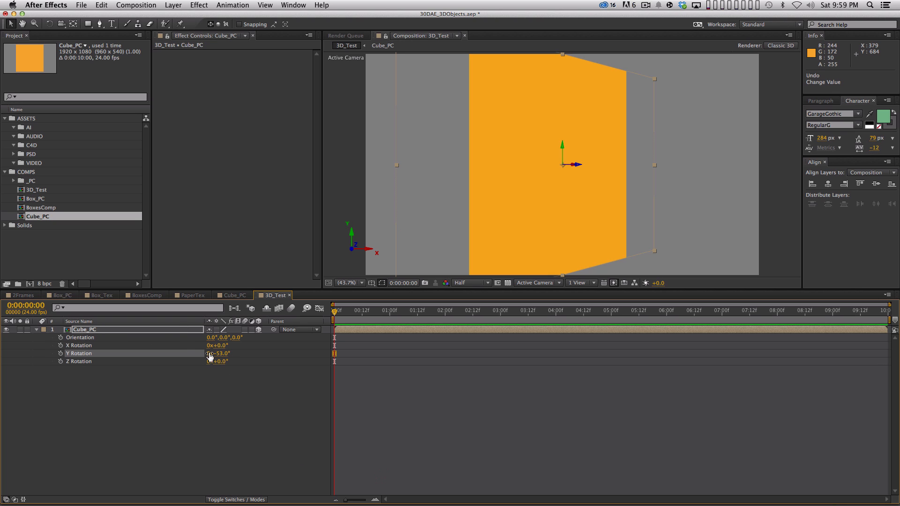
# Step: Enable Collapse Transformations for the Cube_PC layer and rotate it to about -42° on X and -70° on Z
pyautogui.click(216, 329)
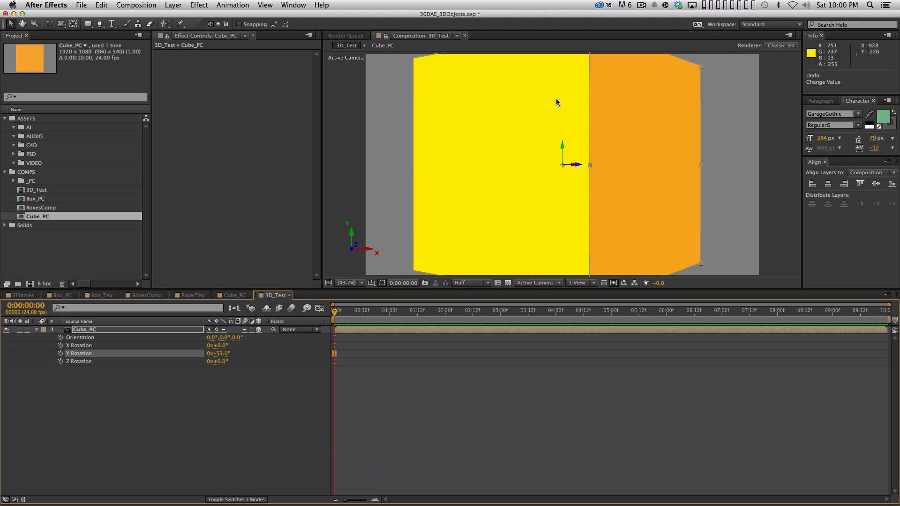
pyautogui.moveTo(217, 345); pyautogui.dragTo(183, 322)
pyautogui.moveTo(224, 361); pyautogui.dragTo(209, 388)
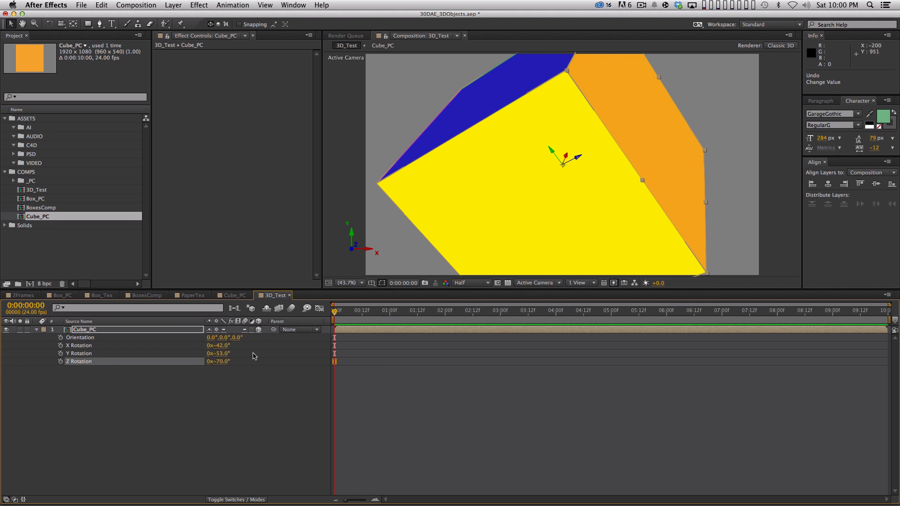
# Step: Move the Cube_PC layer up and away from the camera to a position of about 960, 320, 2345
pyautogui.press('p')
pyautogui.moveTo(242, 338); pyautogui.dragTo(288, 334)
pyautogui.moveTo(233, 338); pyautogui.dragTo(227, 338)
# Step: Spin Cube_PC freely in 3D with the Rotation tool until its magenta, red and green faces point at the camera
pyautogui.press('w')
pyautogui.moveTo(525, 150); pyautogui.dragTo(577, 148)
pyautogui.moveTo(529, 184); pyautogui.dragTo(510, 186)
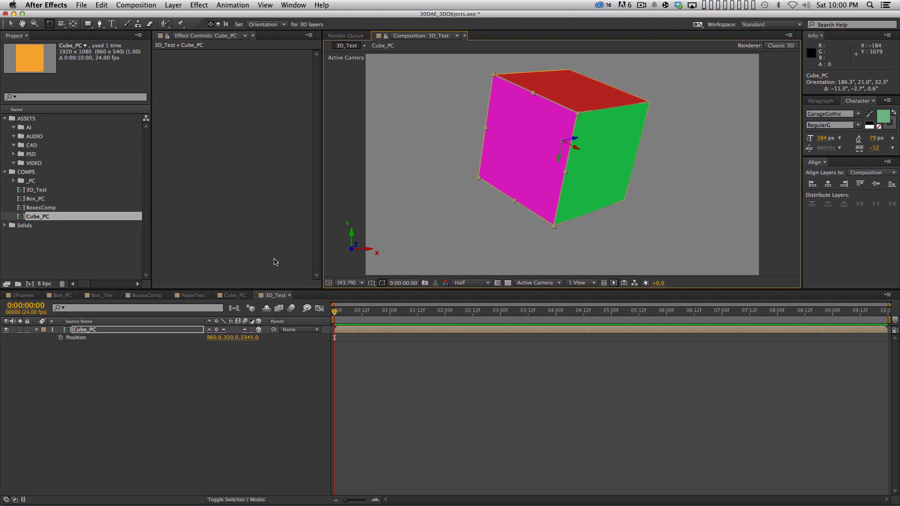
pyautogui.moveTo(588, 119); pyautogui.dragTo(619, 116)
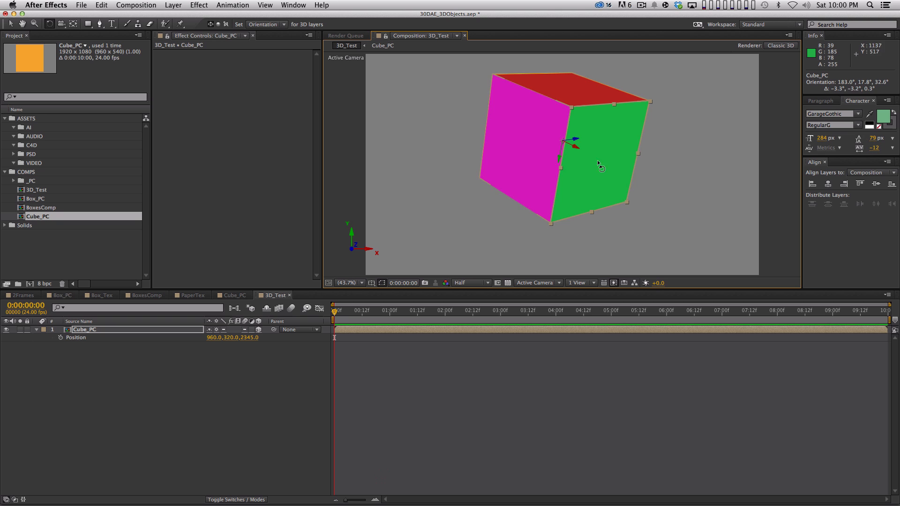
pyautogui.moveTo(599, 163); pyautogui.dragTo(569, 180)
# Step: Scale the Cube_PC layer non-uniformly to about 234, 15, 63% to form a long flat box
pyautogui.click(171, 330)
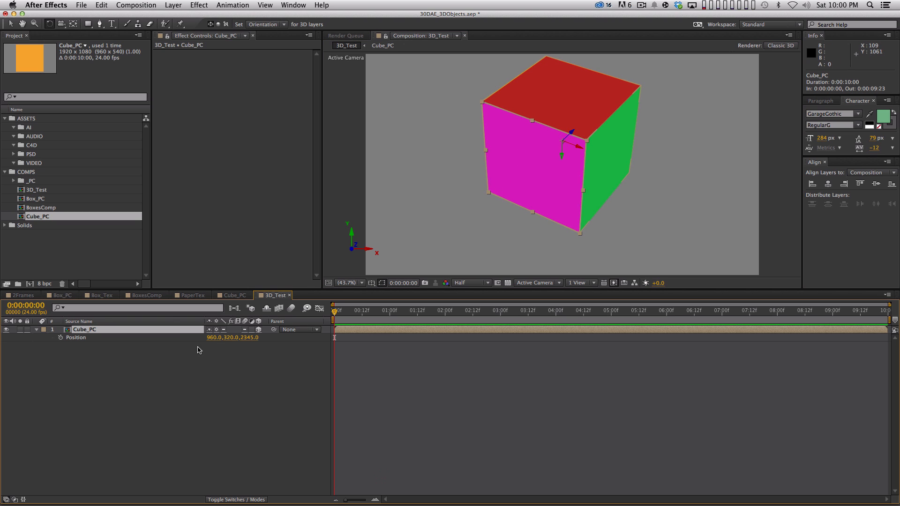
pyautogui.press('s')
pyautogui.moveTo(257, 339); pyautogui.dragTo(243, 322)
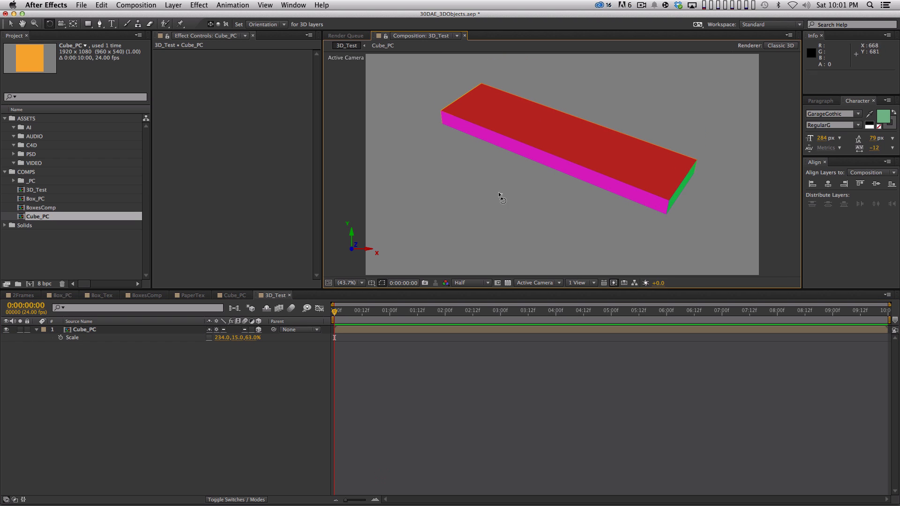
# Step: Rotate the Cube_PC box in 3D and rescale it non-uniformly to about 198, 81, 62%
pyautogui.moveTo(498, 192); pyautogui.dragTo(576, 156)
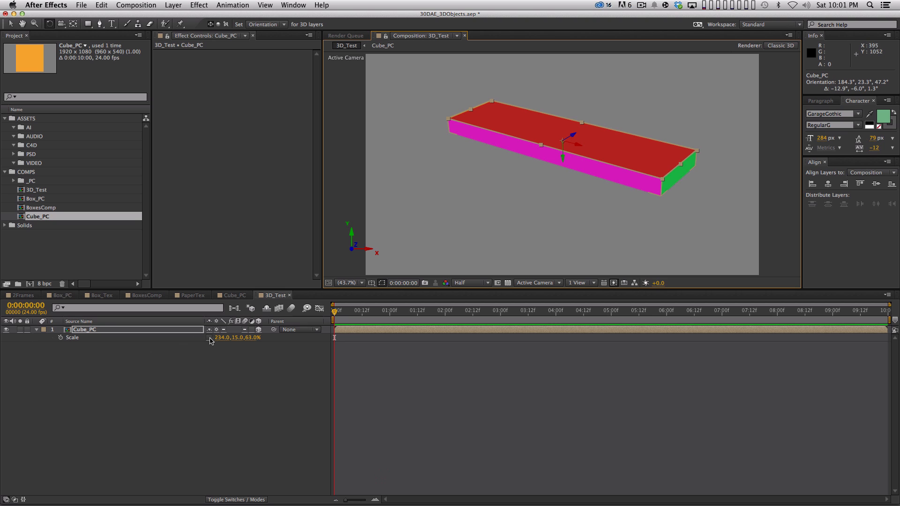
pyautogui.moveTo(220, 338)
pyautogui.mouseDown()
pyautogui.moveTo(234, 338)
pyautogui.moveTo(202, 338)
pyautogui.moveTo(259, 336)
pyautogui.moveTo(218, 336)
pyautogui.mouseUp()
pyautogui.moveTo(569, 171); pyautogui.dragTo(538, 187)
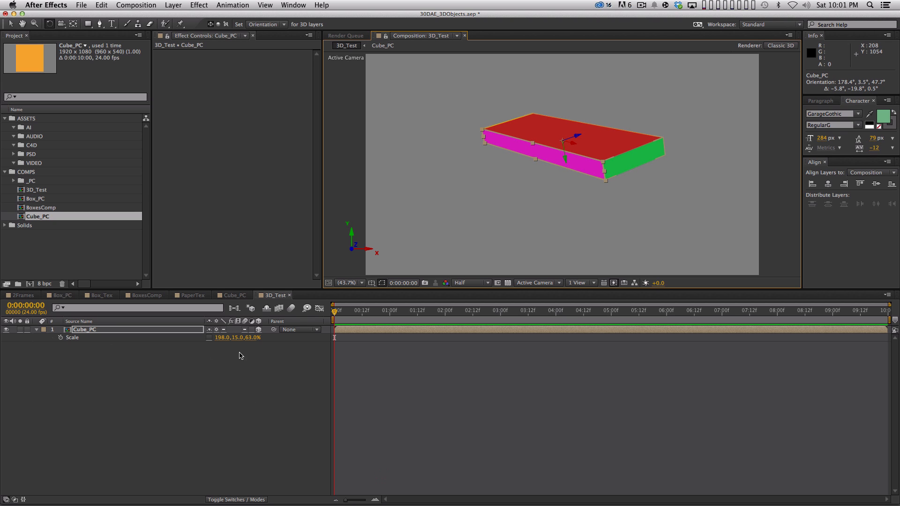
pyautogui.moveTo(238, 337)
pyautogui.mouseDown()
pyautogui.moveTo(316, 338)
pyautogui.moveTo(205, 341)
pyautogui.moveTo(243, 341)
pyautogui.mouseUp()
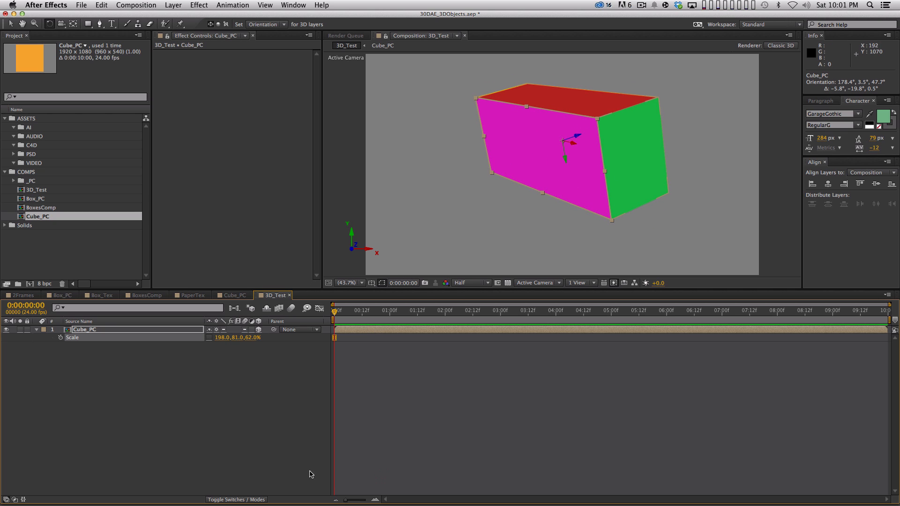
# Step: Close the 3D_Test, Cube_PC and PaperTex compositions
pyautogui.press('super+w')
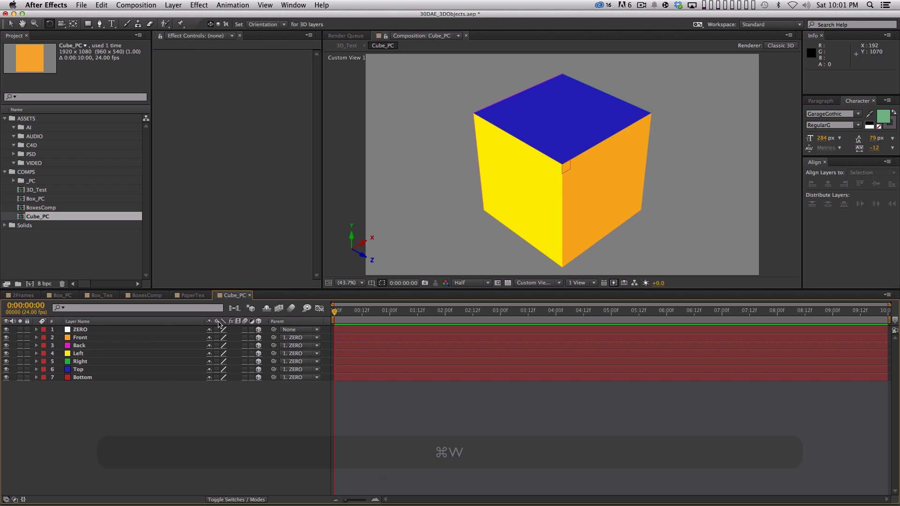
pyautogui.press('super+w')
pyautogui.press('super+w')
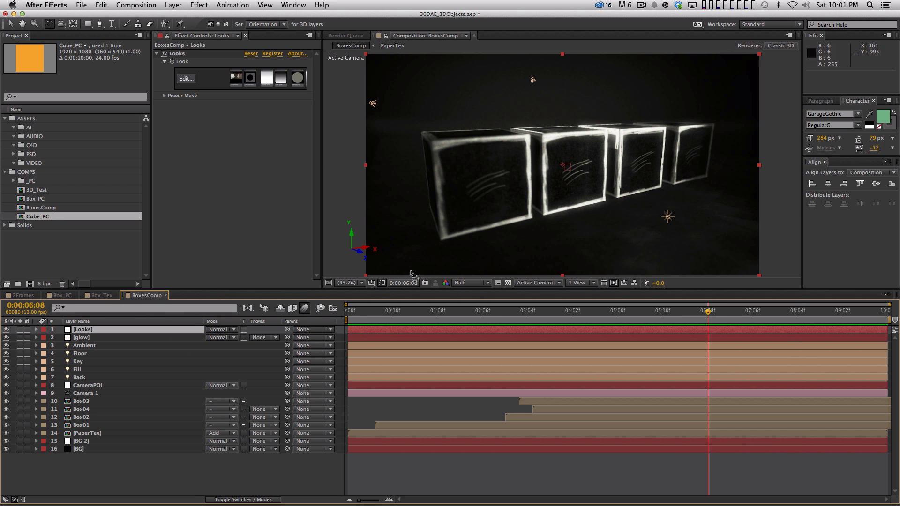
# Step: Open the 2Frames composition, play a preview of its alternating 01 and 02 layers, and scrub through its frames
pyautogui.click(97, 295)
pyautogui.click(61, 295)
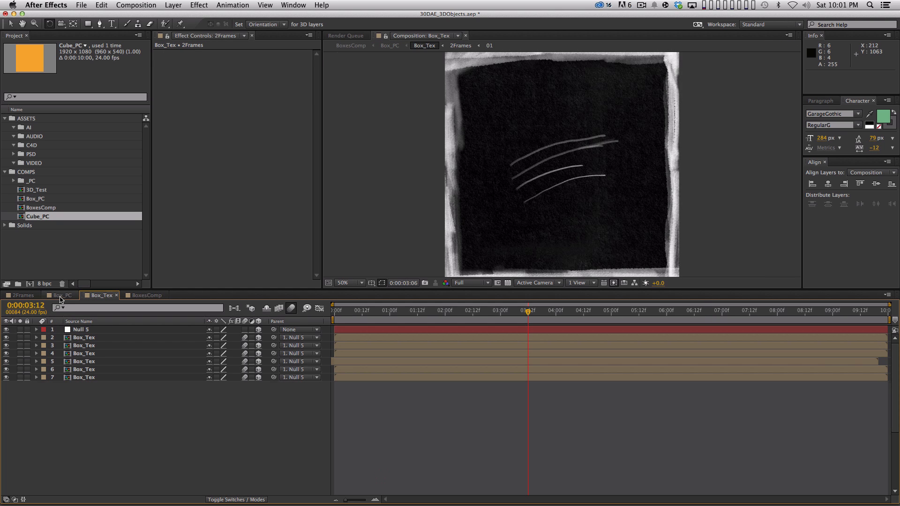
pyautogui.click(22, 296)
pyautogui.press('KP_0')
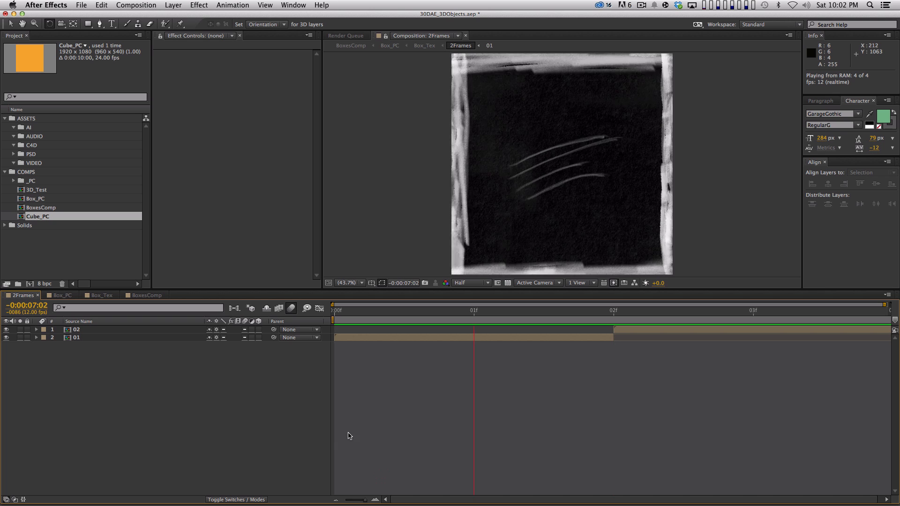
pyautogui.press('space')
pyautogui.click(406, 311)
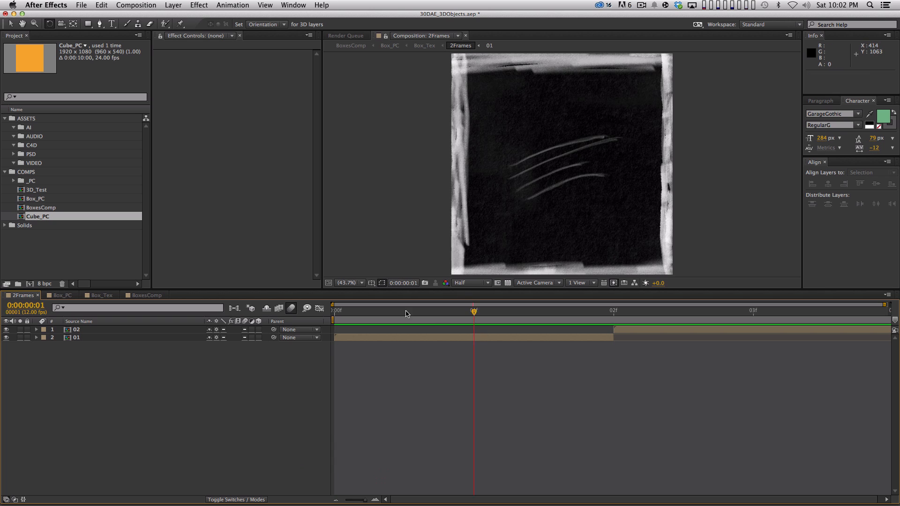
pyautogui.moveTo(558, 321); pyautogui.dragTo(408, 327)
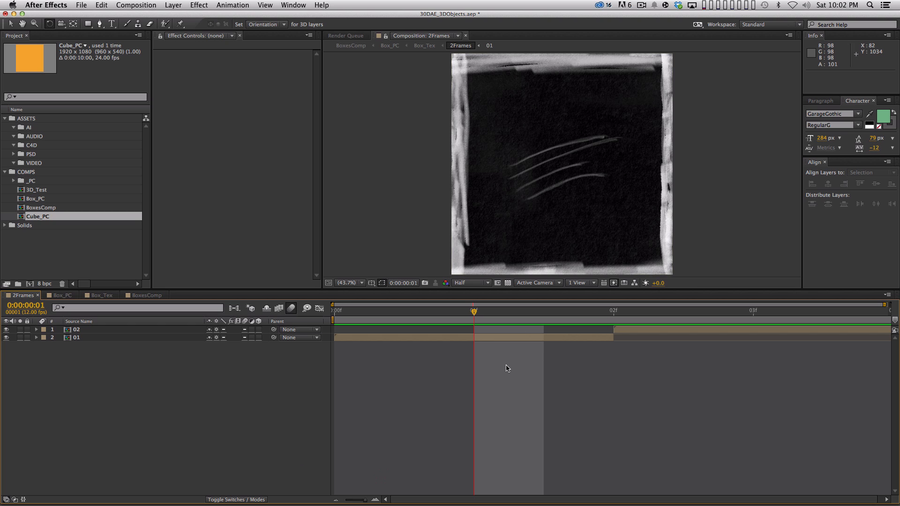
# Step: Use the composition mini-flowchart to examine what 2Frames is nested in and go up to Box_Tex
pyautogui.press('Tab')
pyautogui.press('Tab')
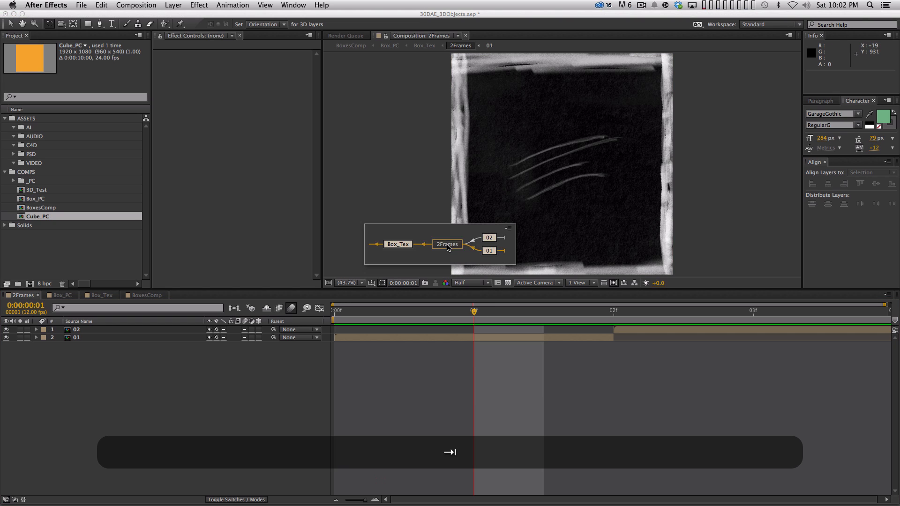
pyautogui.press('Tab')
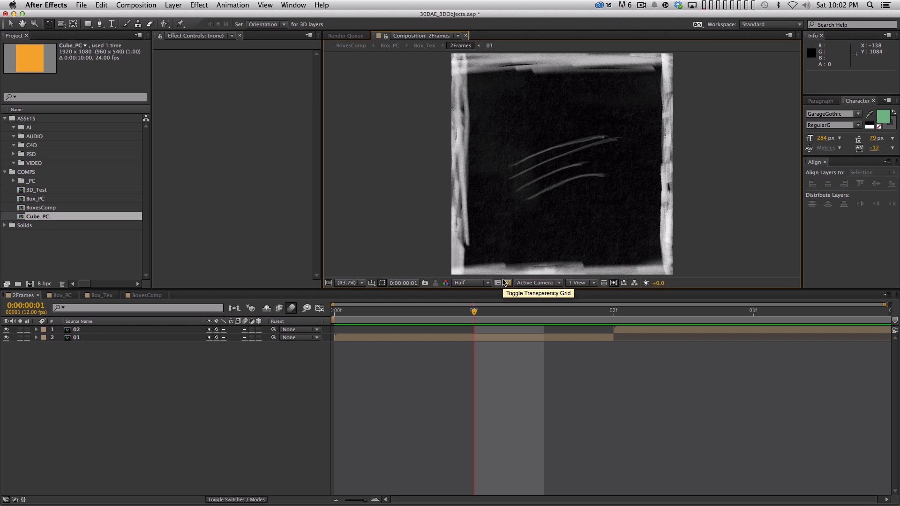
pyautogui.press('Tab')
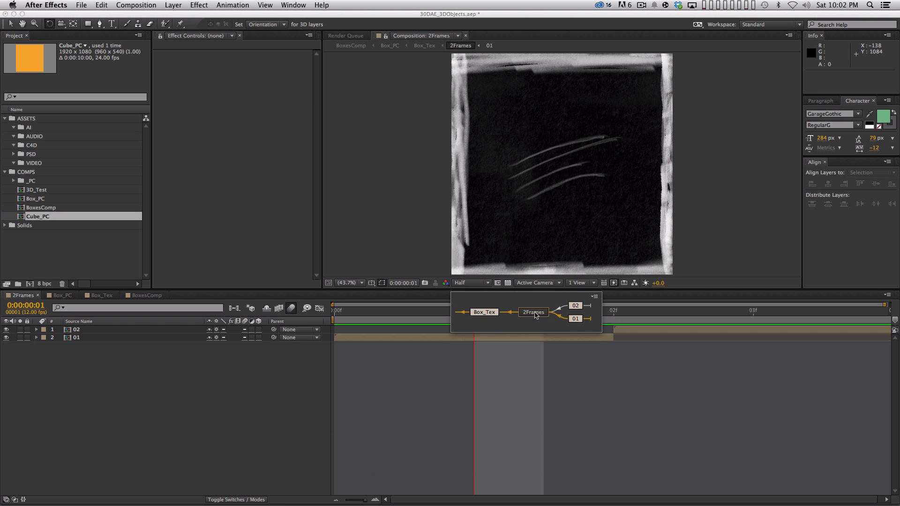
pyautogui.click(579, 307)
pyautogui.press('Tab')
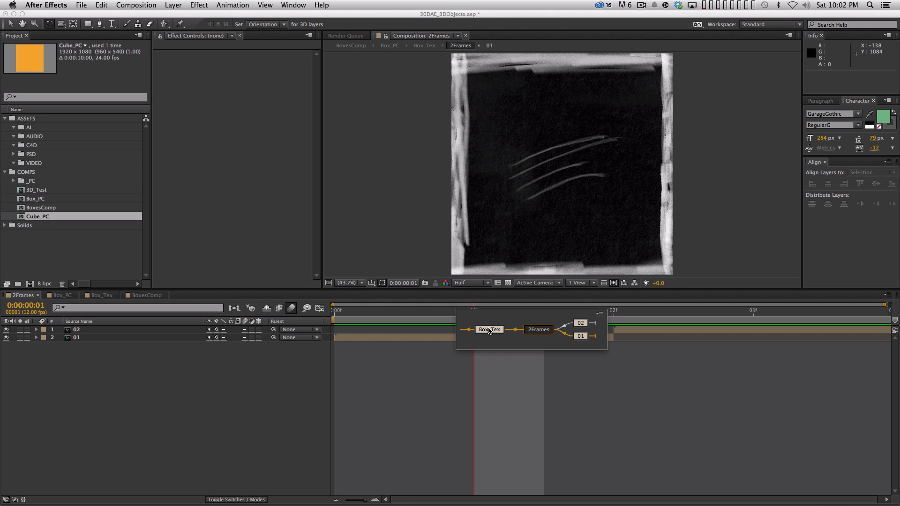
pyautogui.click(490, 330)
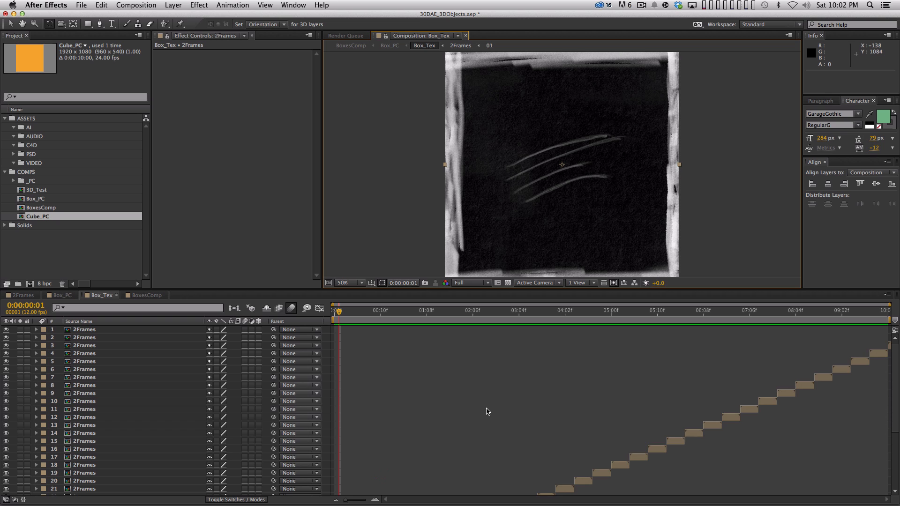
# Step: Preview Box_Tex and examine its staggered sequence of 2Frames layers along the timeline
pyautogui.scroll(-2, 466, 351)
pyautogui.press('KP_0')
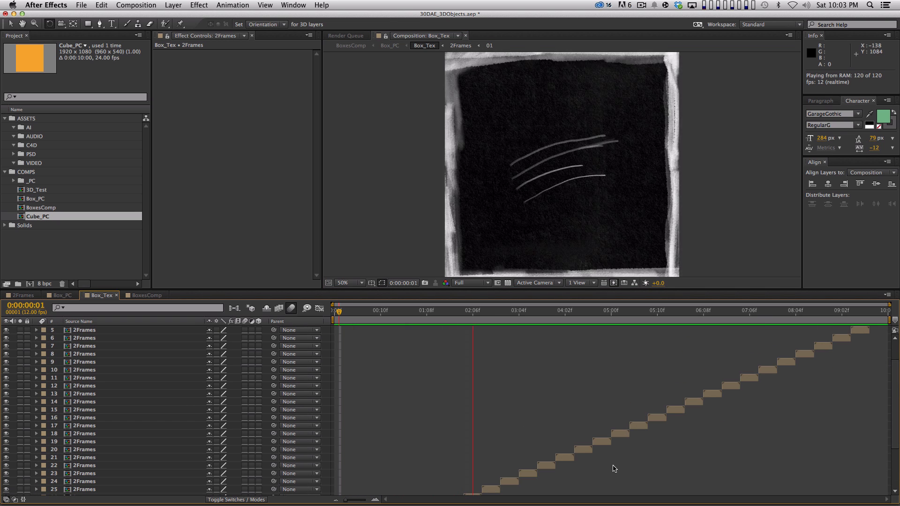
pyautogui.press('space')
pyautogui.scroll(-3, 515, 384)
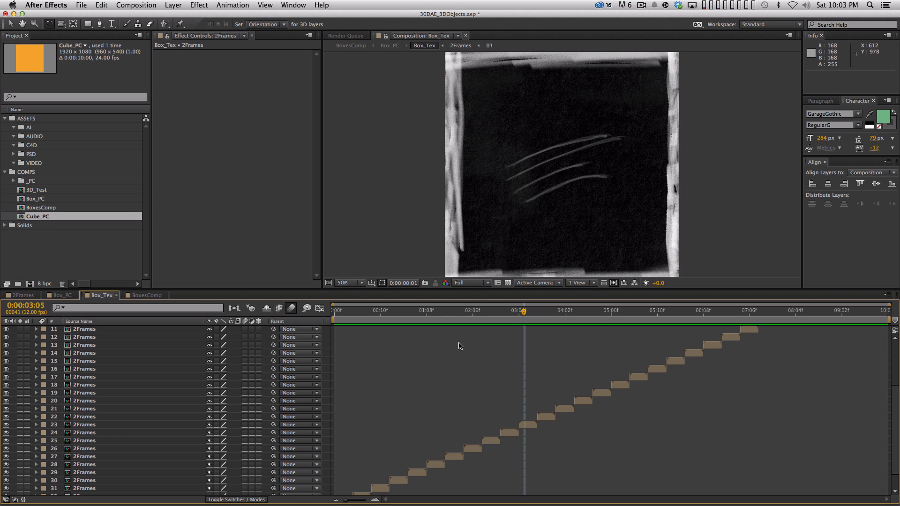
pyautogui.moveTo(458, 308); pyautogui.dragTo(416, 351)
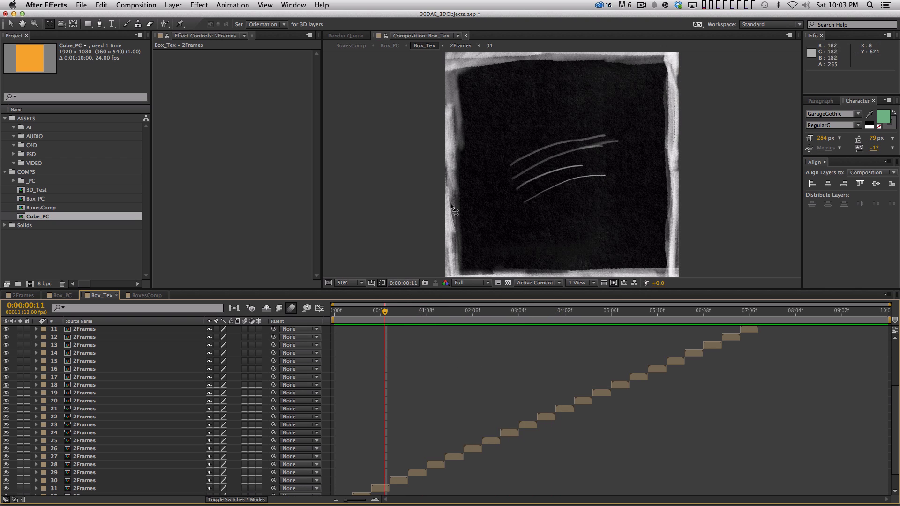
# Step: Check the frame rate in the Box_Tex composition settings and scrub through the looping texture again
pyautogui.press('super+k')
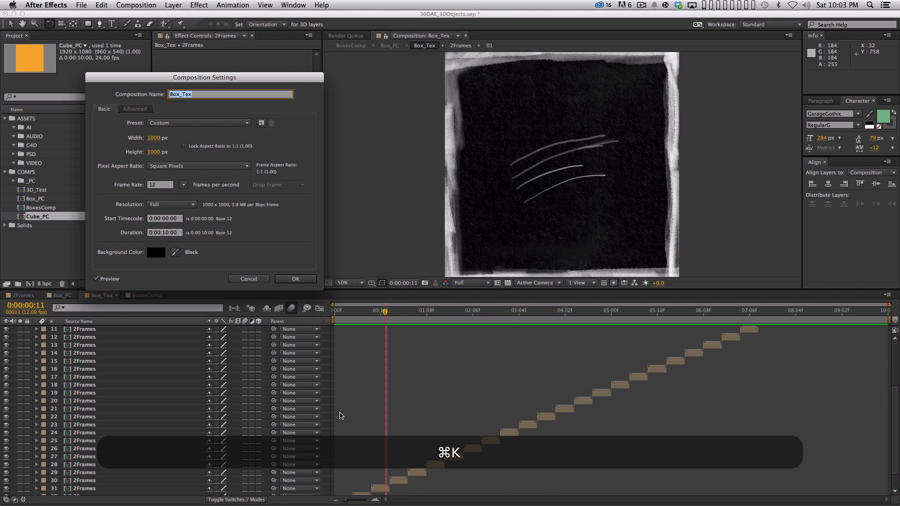
pyautogui.press('Return')
pyautogui.press('KP_0')
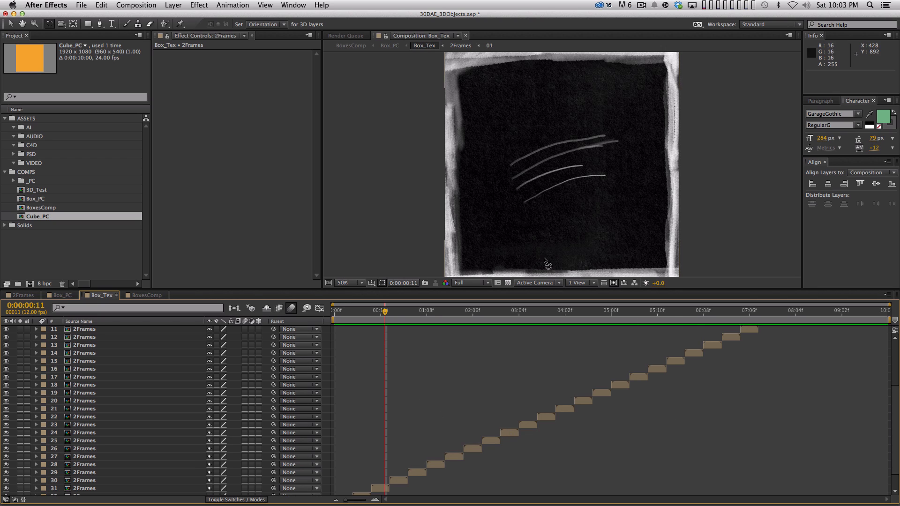
pyautogui.moveTo(392, 312); pyautogui.dragTo(675, 323)
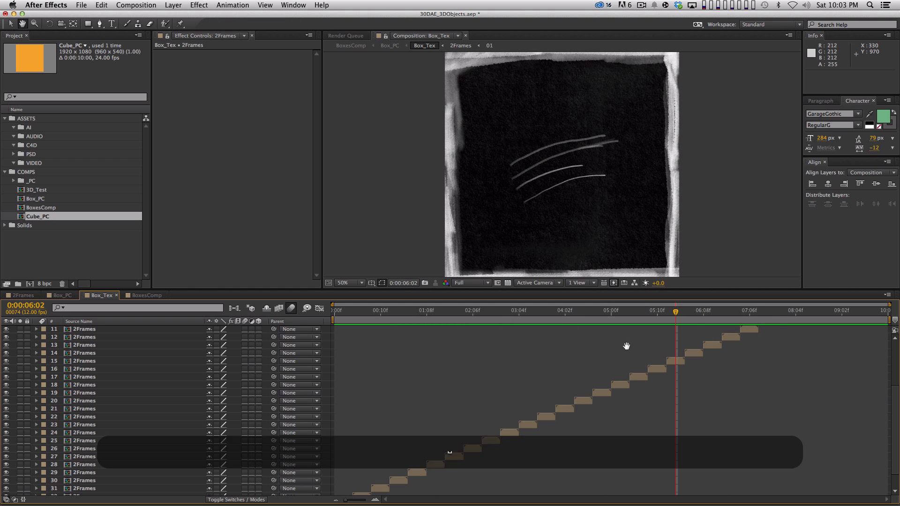
pyautogui.scroll(5, 626, 347)
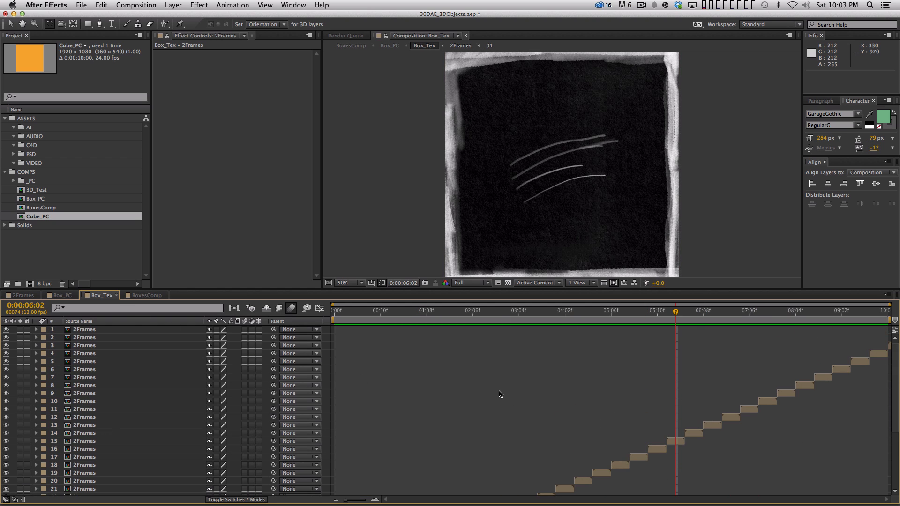
# Step: Go up to the Box_PC composition through the mini-flowchart and show layer names instead of source names
pyautogui.press('Tab')
pyautogui.click(456, 393)
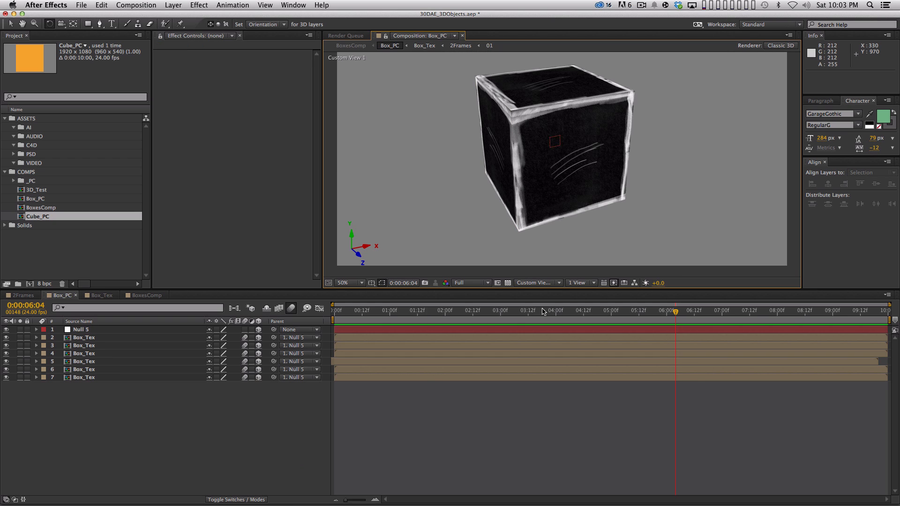
pyautogui.moveTo(543, 311)
pyautogui.mouseDown()
pyautogui.moveTo(358, 312)
pyautogui.moveTo(551, 312)
pyautogui.mouseUp()
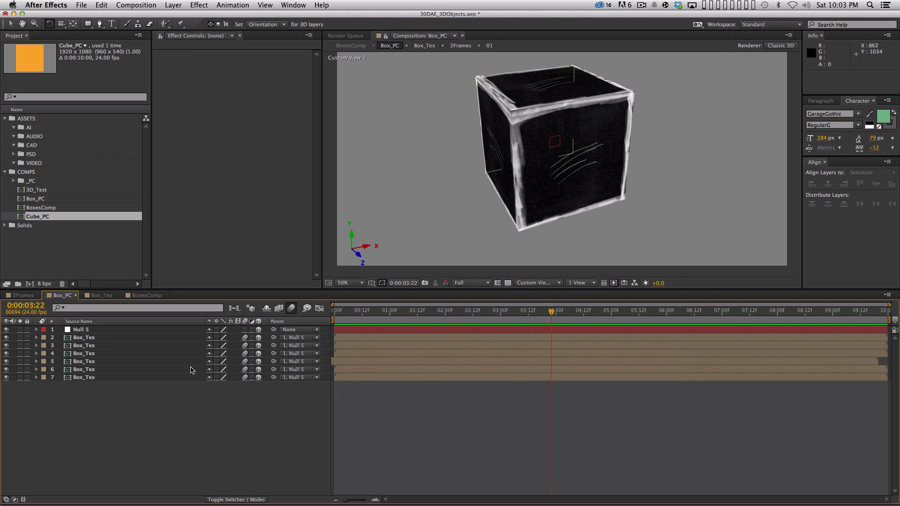
pyautogui.click(146, 322)
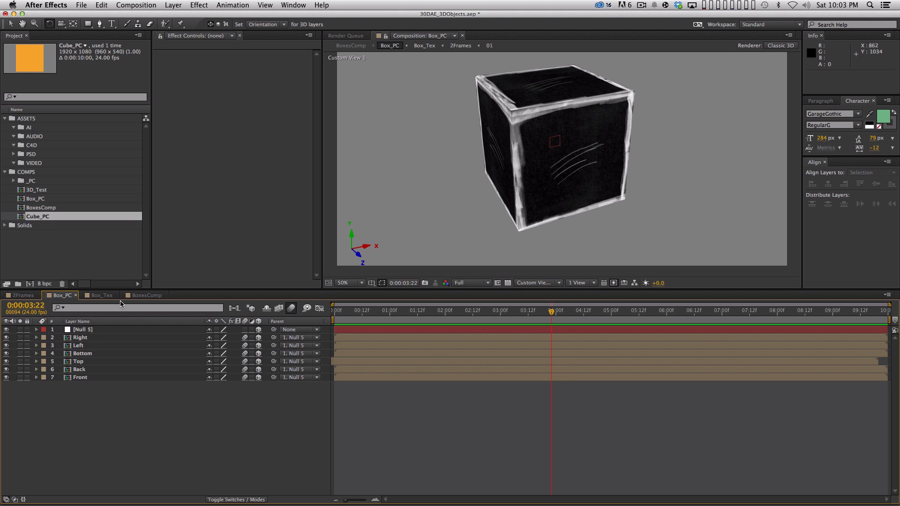
# Step: Create a new composition from Box_PC, then make its Box_PC layer 3D with Collapse Transformations enabled
pyautogui.press('KP_0')
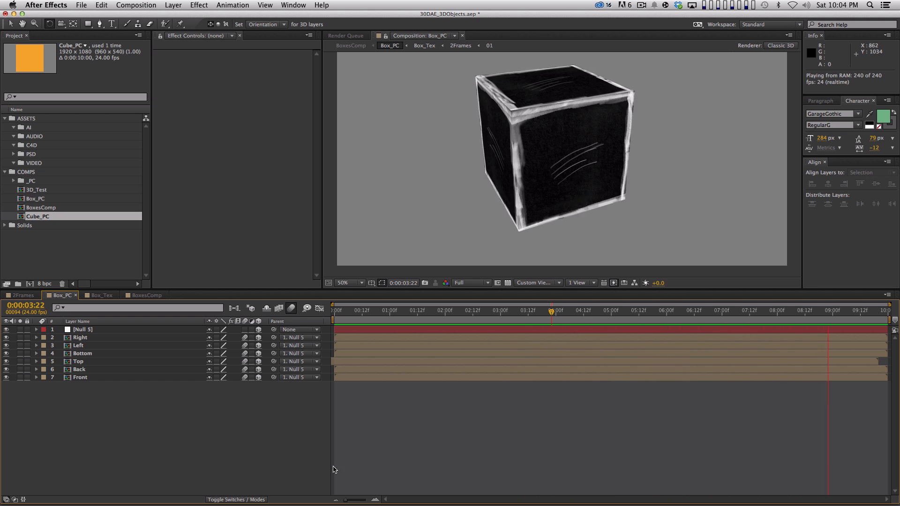
pyautogui.click(69, 253)
pyautogui.moveTo(41, 203); pyautogui.dragTo(30, 284)
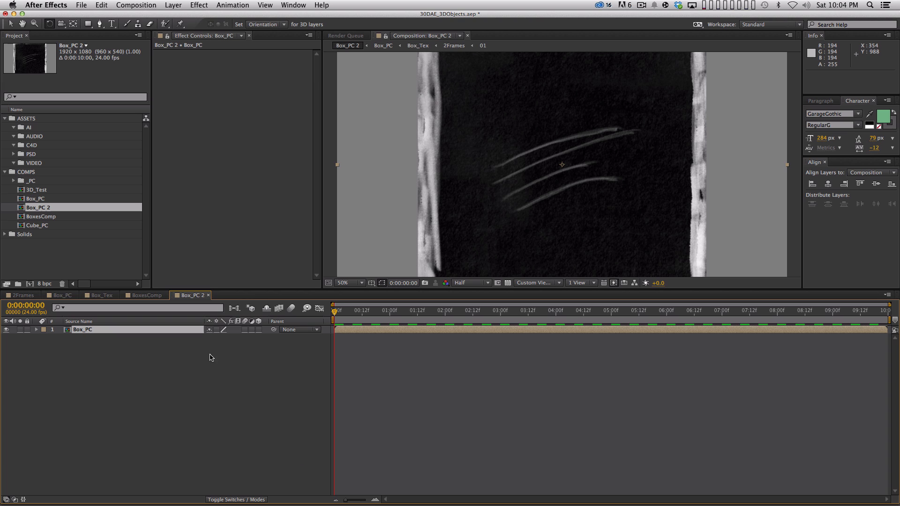
pyautogui.click(258, 329)
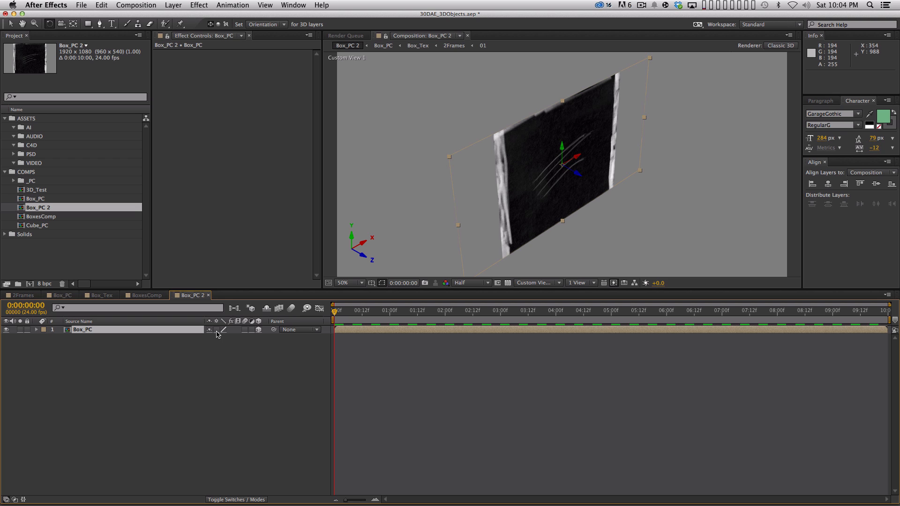
pyautogui.click(216, 330)
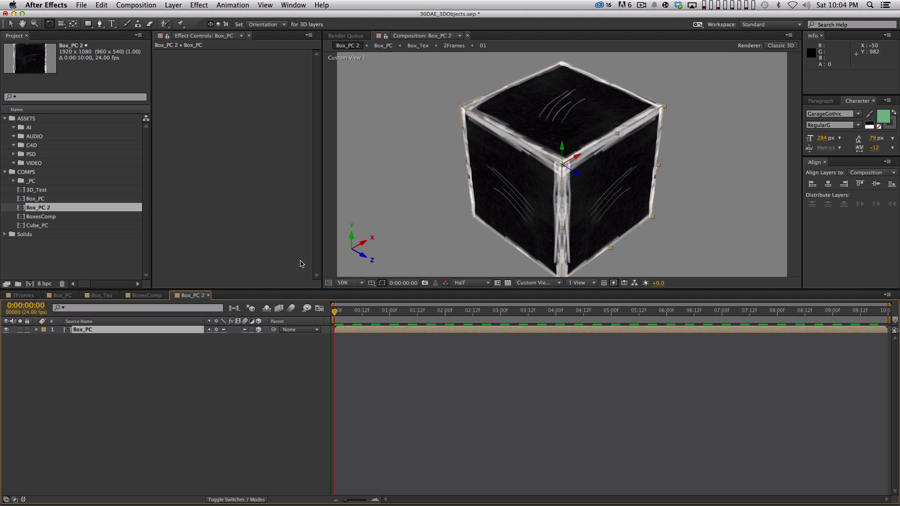
# Step: Try a small rotation of the Box_PC cube in the composition view and undo it
pyautogui.click(514, 185)
pyautogui.moveTo(513, 181); pyautogui.dragTo(518, 180)
pyautogui.press('super+z')
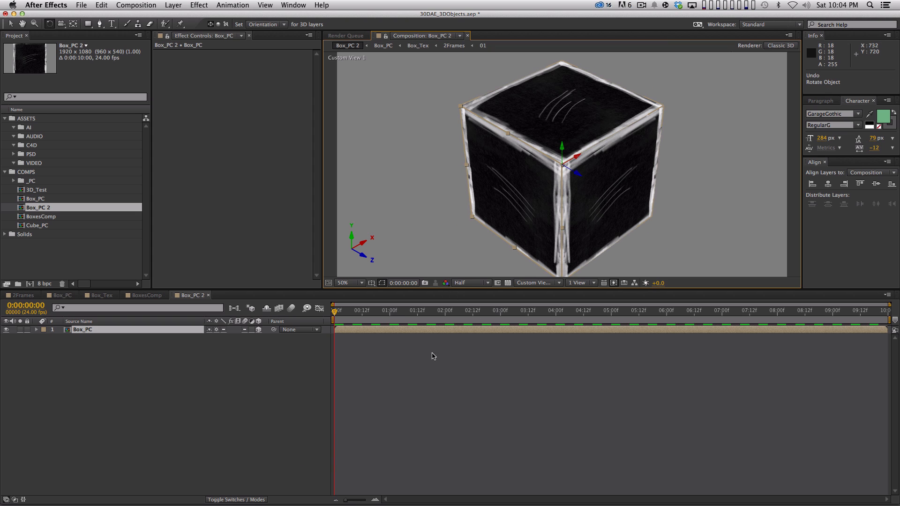
# Step: Reveal the Box_PC layer's Position and separate its dimensions into X, Y and Z
pyautogui.click(361, 283)
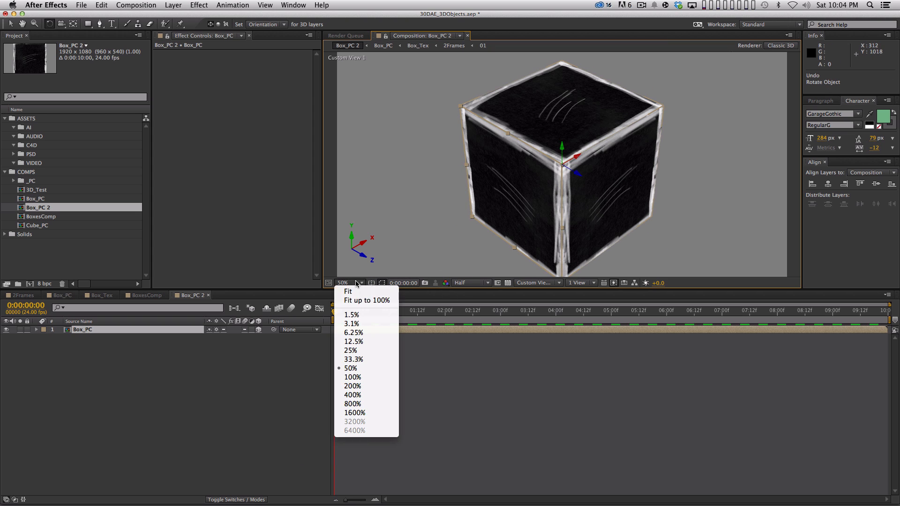
pyautogui.click(359, 302)
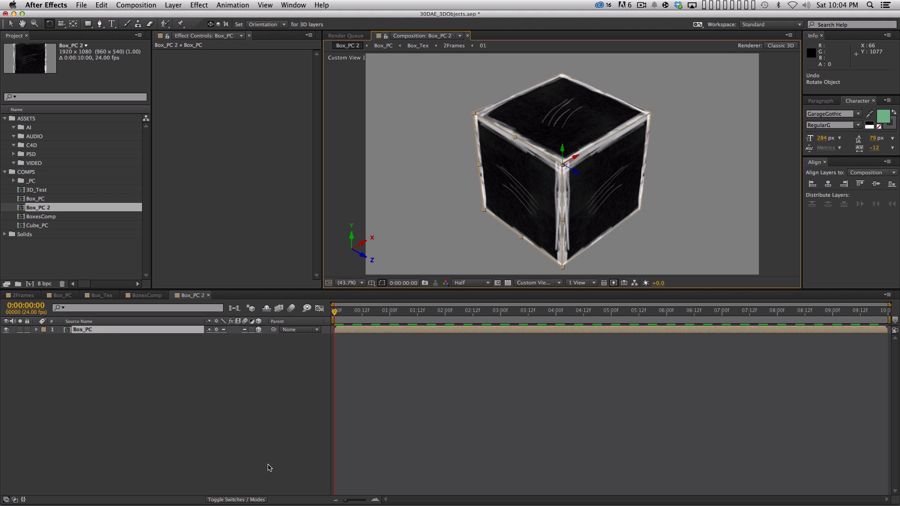
pyautogui.press('p')
pyautogui.keyDown('ctrl'); pyautogui.click(88, 337); pyautogui.keyUp('ctrl')
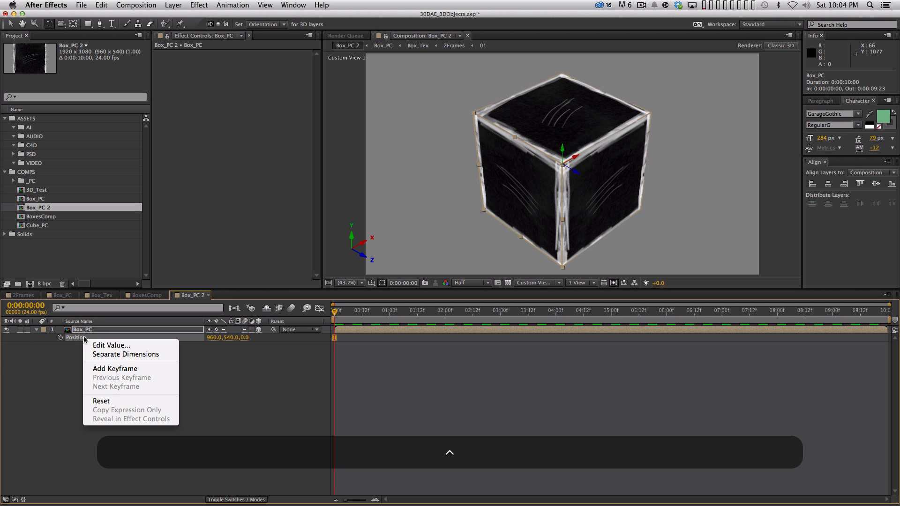
pyautogui.click(124, 356)
pyautogui.click(123, 376)
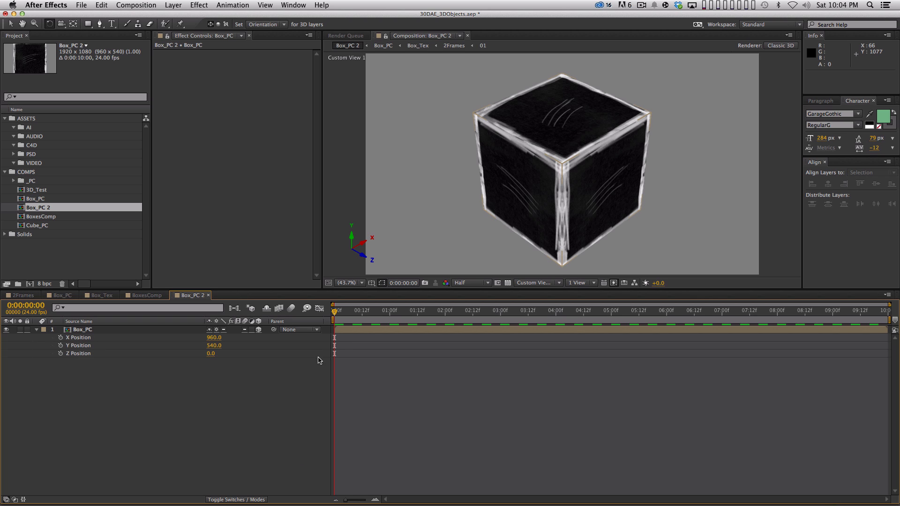
# Step: Reveal the Box_PC layer's Scale property and check whether its dimensions can be separated
pyautogui.click(121, 336)
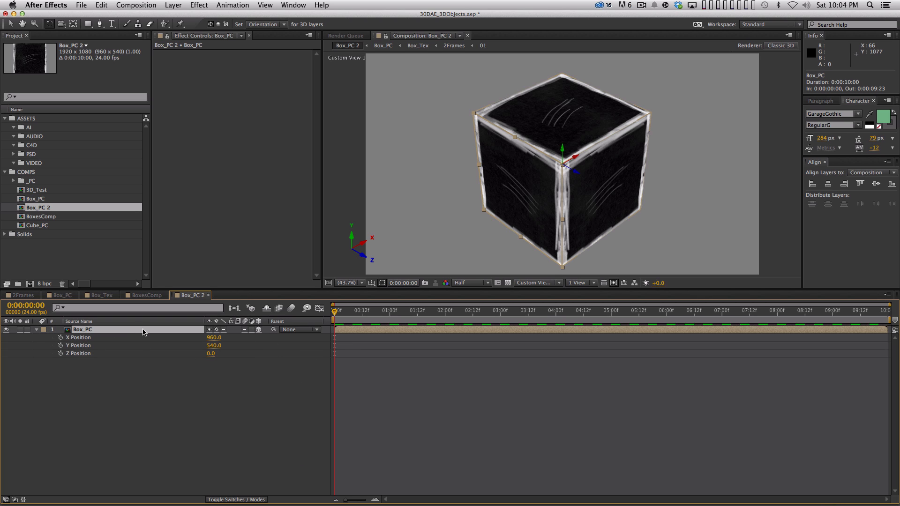
pyautogui.press('s')
pyautogui.keyDown('ctrl'); pyautogui.click(71, 338); pyautogui.keyUp('ctrl')
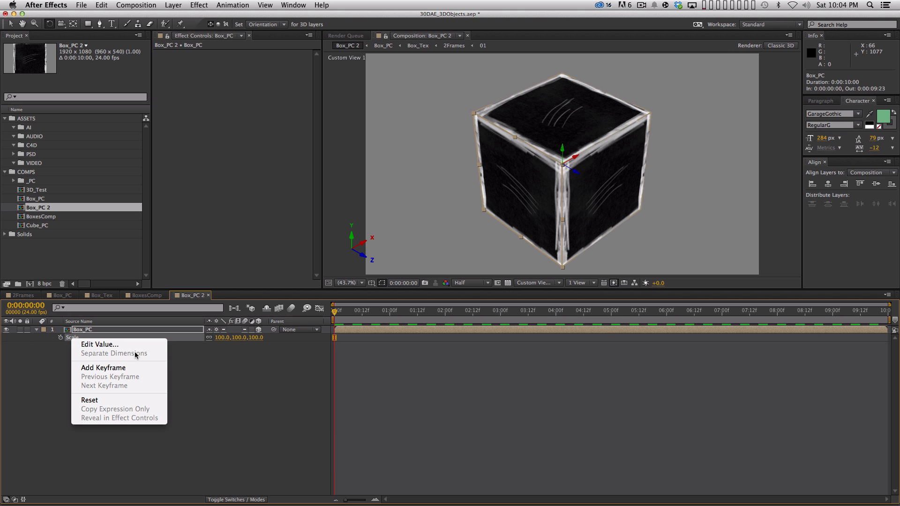
pyautogui.press('Escape')
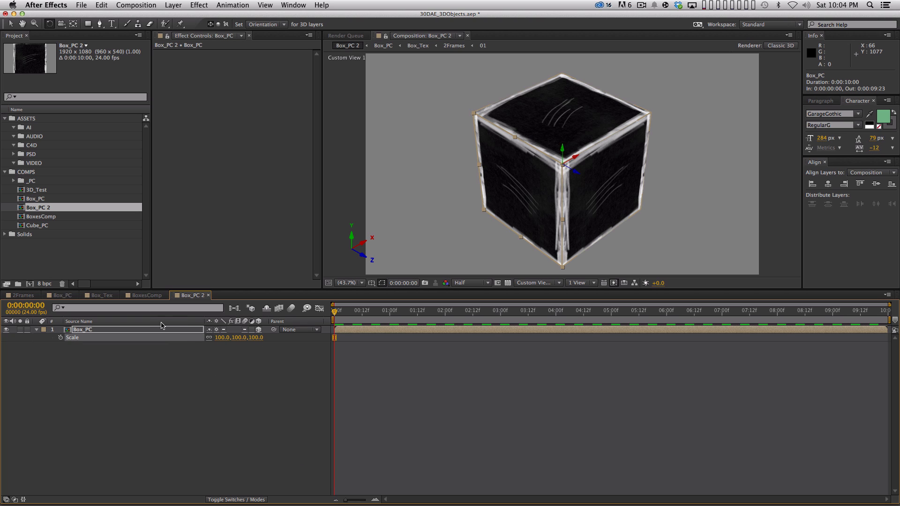
# Step: Unlink Box_PC's Scale dimensions, enable Scale keyframing at frame 0, and set the Y scale to 0%
pyautogui.click(209, 338)
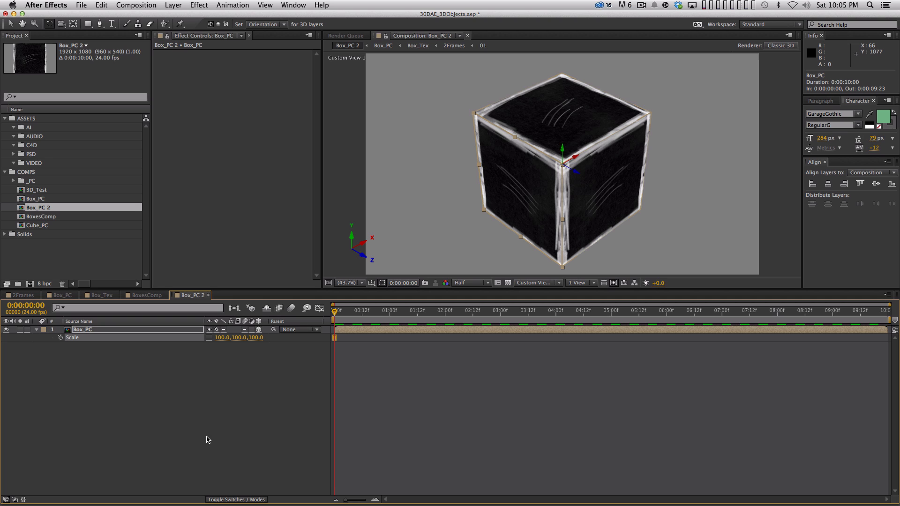
pyautogui.click(60, 337)
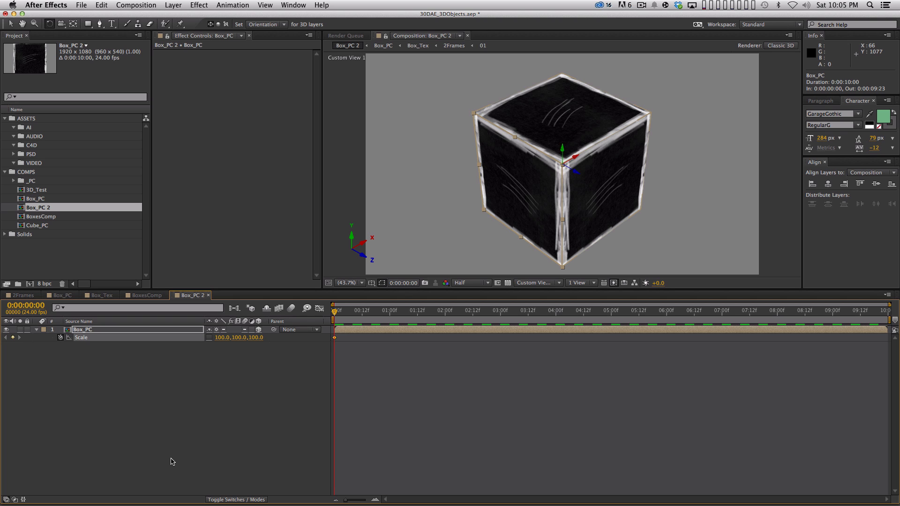
pyautogui.moveTo(240, 337); pyautogui.dragTo(195, 338)
pyautogui.click(234, 338)
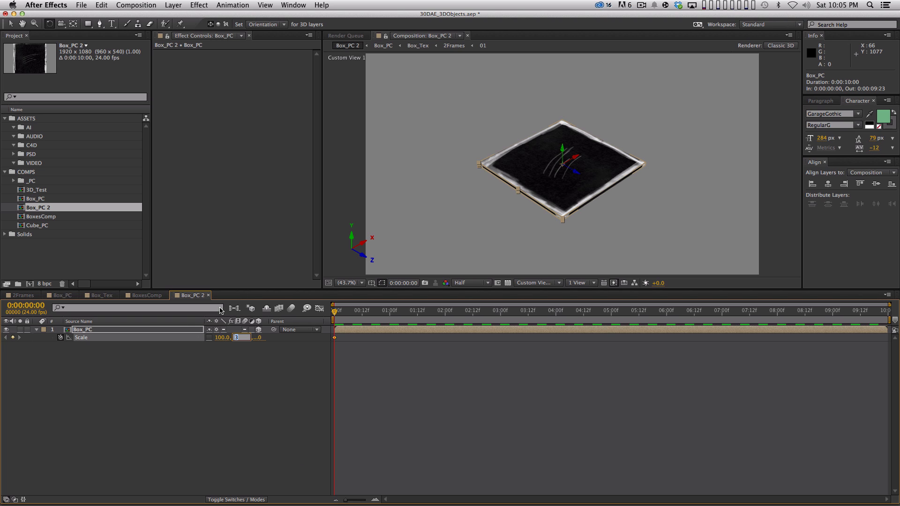
pyautogui.write('0')
pyautogui.press('Return')
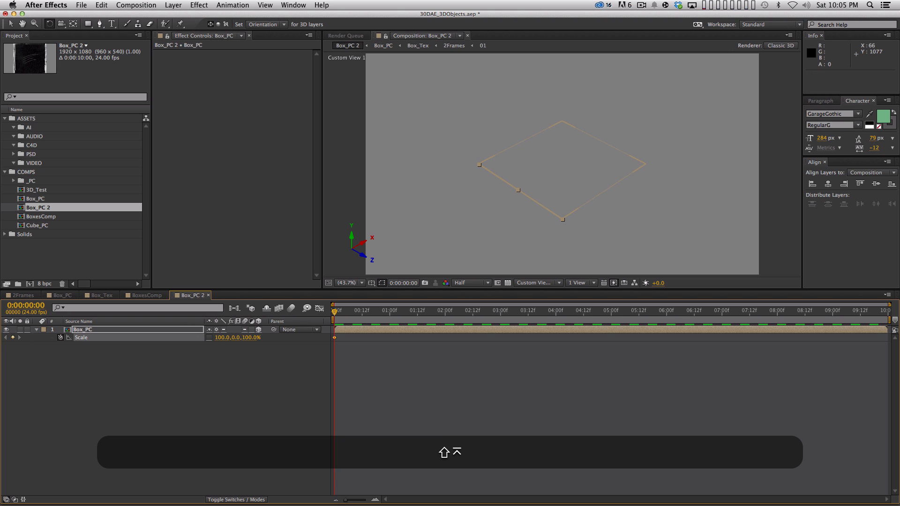
# Step: Keyframe Box_PC's Y scale at 129% on frame 12 and apply Easy Ease to the Scale keyframes
pyautogui.hotkey('shift', 'pagedown')
pyautogui.press('pagedown')
pyautogui.press('pagedown')
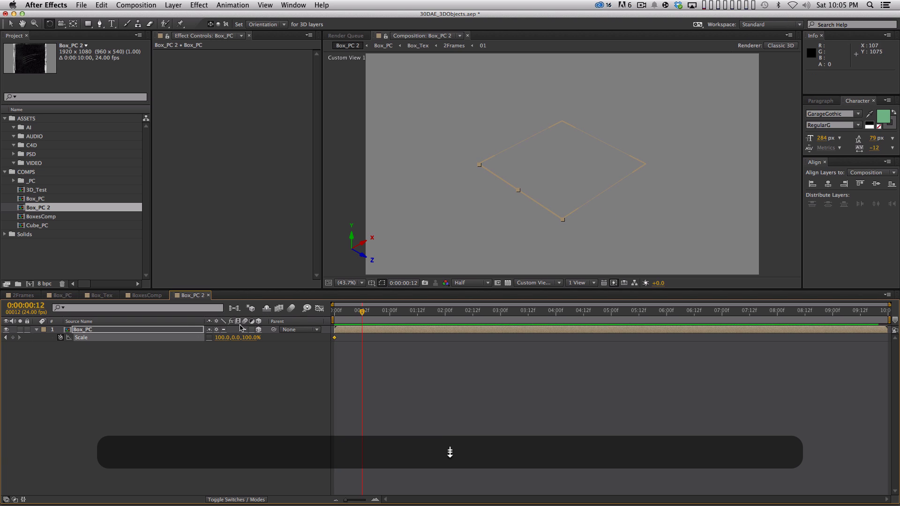
pyautogui.moveTo(233, 337); pyautogui.dragTo(286, 330)
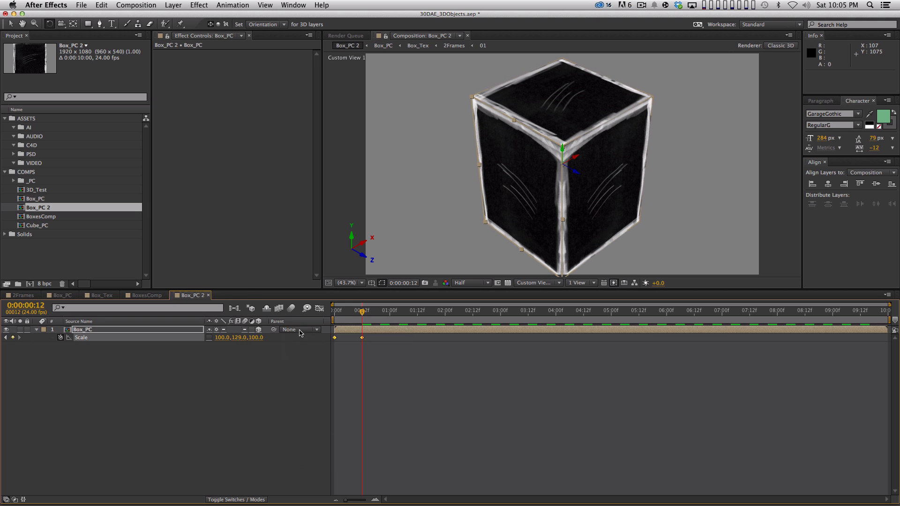
pyautogui.press('F9')
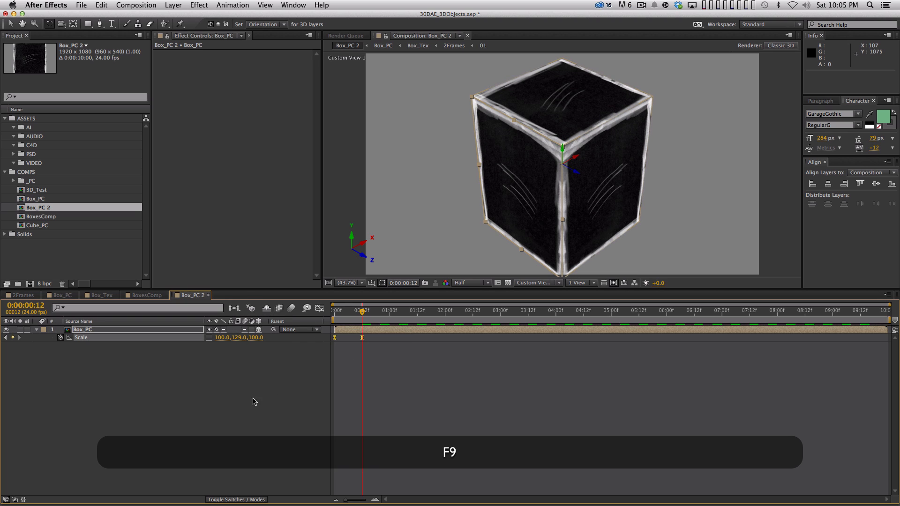
# Step: Show the Scale curves fitted in the graph editor and add a frame 8 keyframe with Z scale at 87%
pyautogui.click(319, 309)
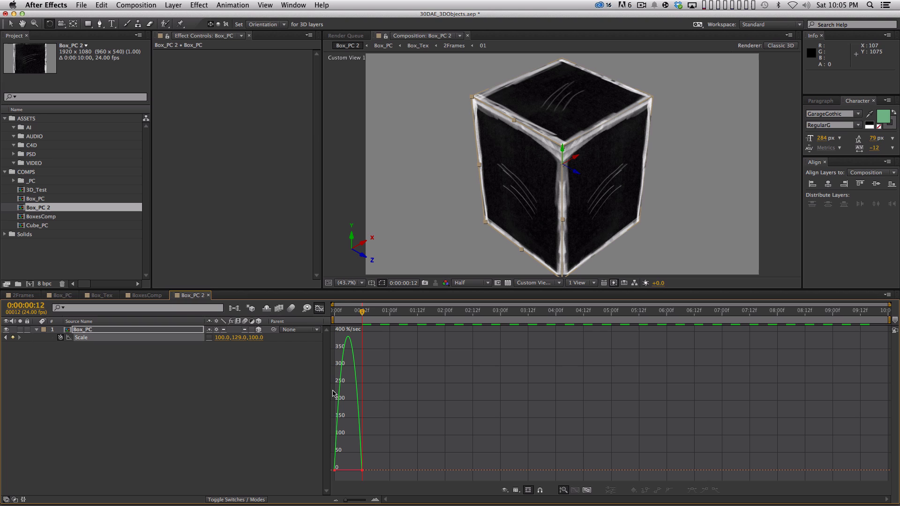
pyautogui.click(587, 491)
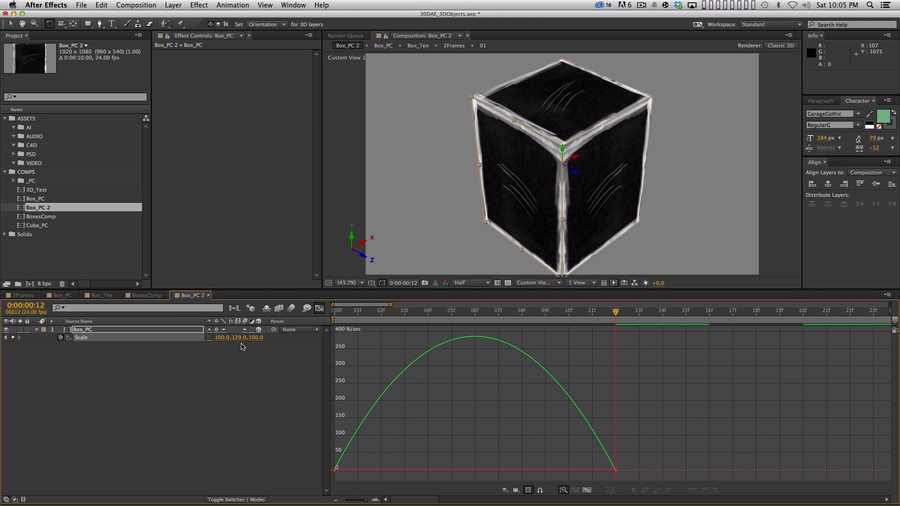
pyautogui.moveTo(335, 470)
pyautogui.moveTo(562, 311); pyautogui.dragTo(524, 313)
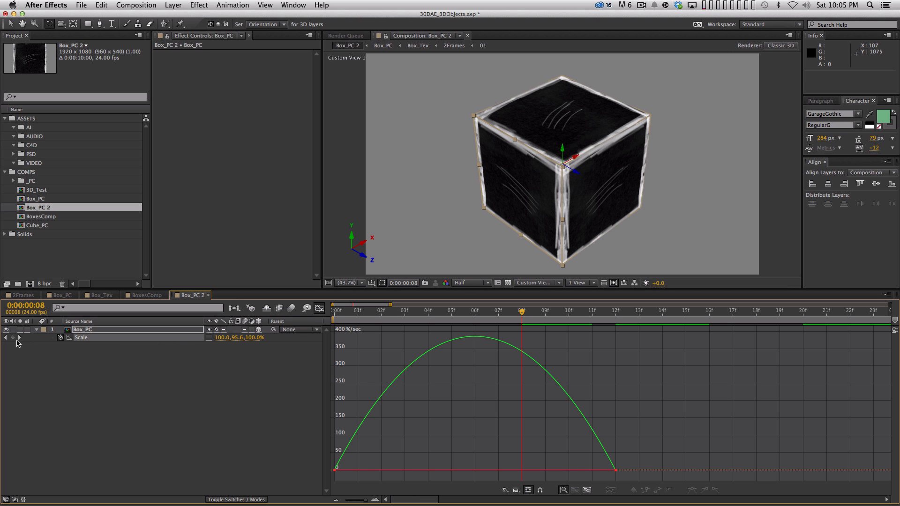
pyautogui.click(13, 338)
pyautogui.moveTo(259, 337); pyautogui.dragTo(251, 337)
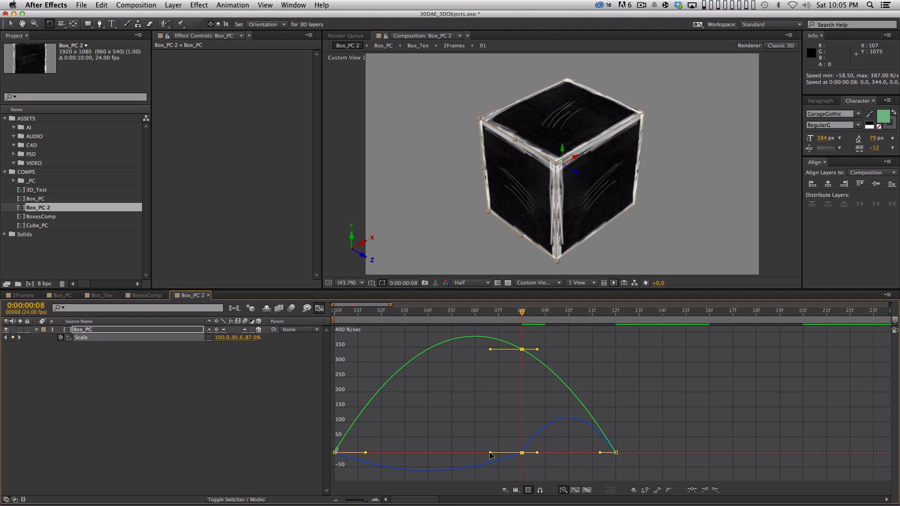
# Step: Switch to the value graph, lower the frame 8 Y scale keyframe to about 52.5%, and reshape its curve with the handles
pyautogui.click(516, 490)
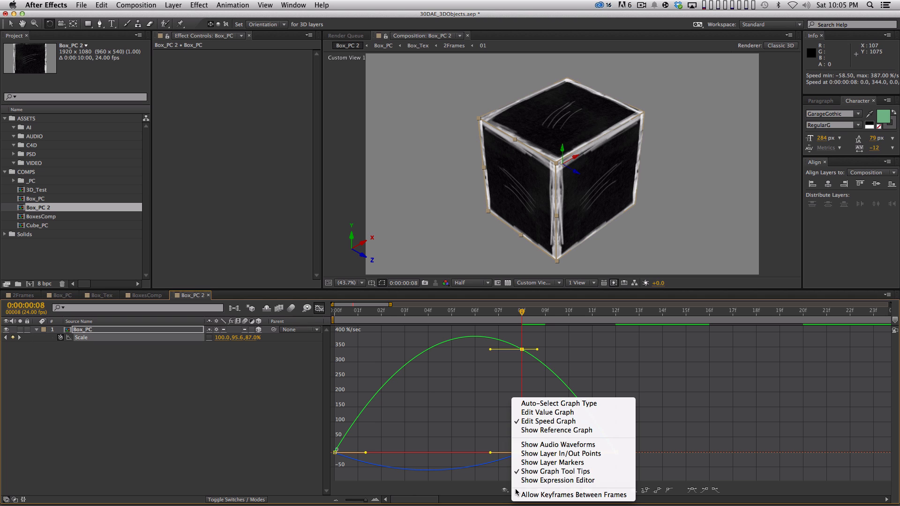
pyautogui.click(543, 415)
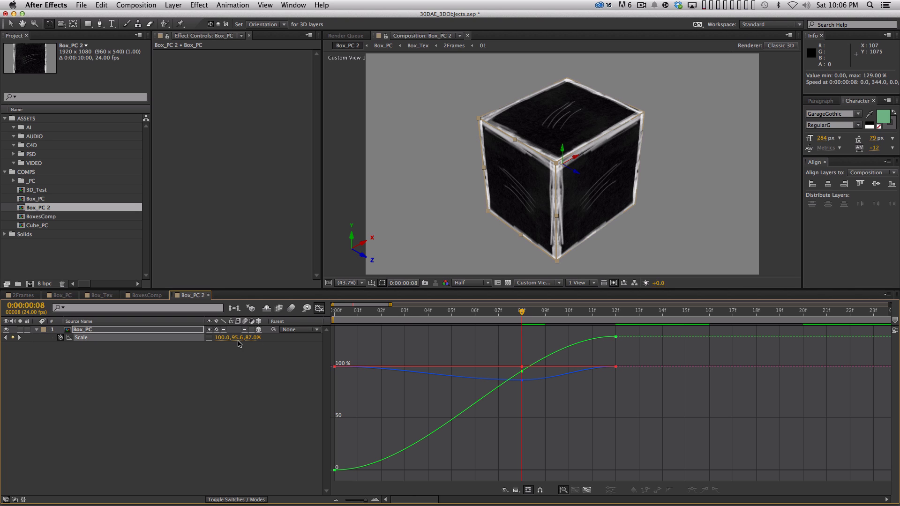
pyautogui.moveTo(524, 373)
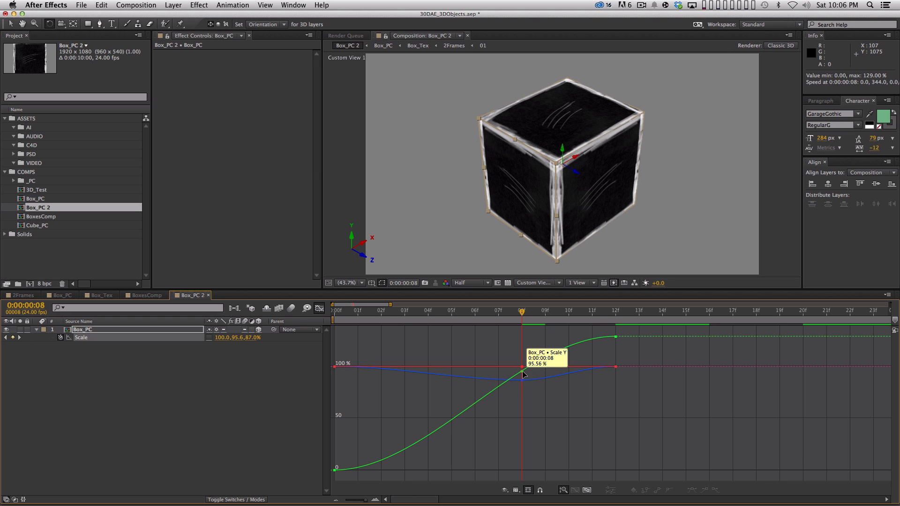
pyautogui.moveTo(524, 374); pyautogui.dragTo(522, 415)
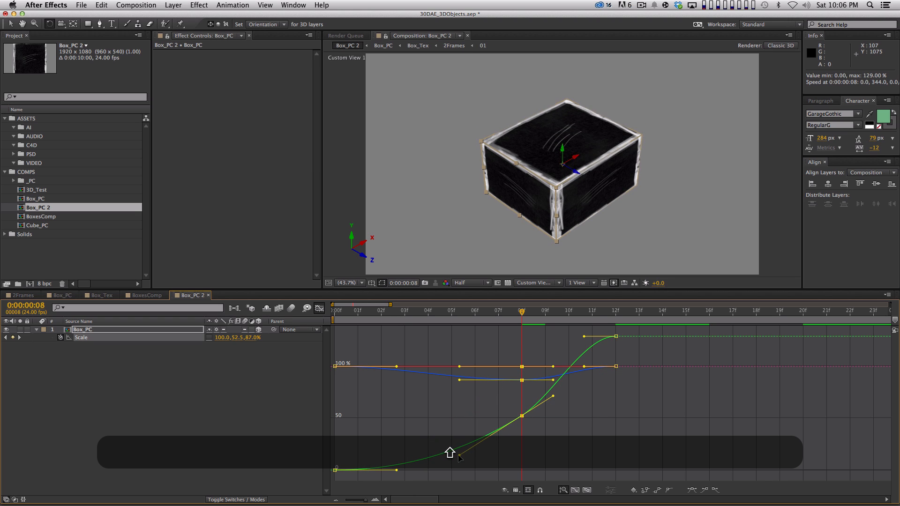
pyautogui.moveTo(459, 455); pyautogui.dragTo(447, 436)
pyautogui.moveTo(553, 396); pyautogui.dragTo(585, 390)
pyautogui.moveTo(522, 381)
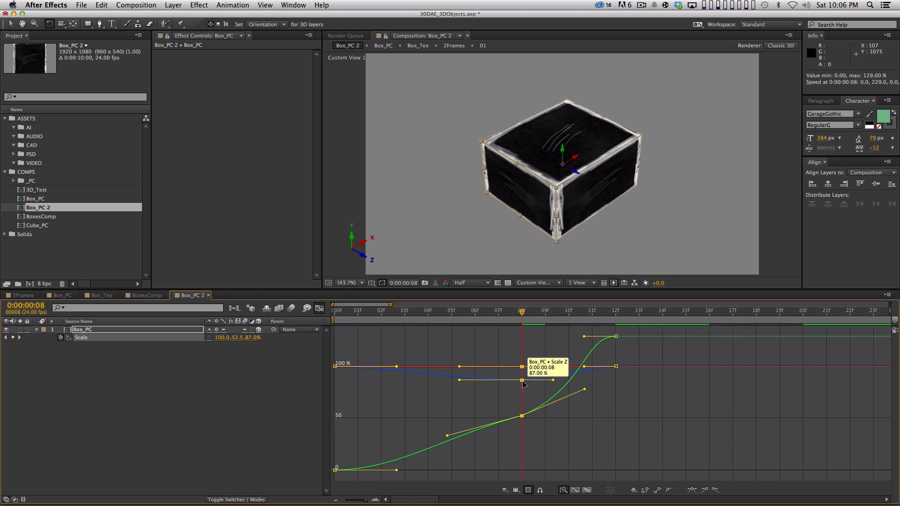
# Step: Try moving the Z scale keyframe at frame 8 in the value graph and undo the movement
pyautogui.moveTo(523, 382)
pyautogui.mouseDown()
pyautogui.moveTo(513, 330)
pyautogui.moveTo(508, 397)
pyautogui.moveTo(511, 364)
pyautogui.moveTo(522, 383)
pyautogui.moveTo(515, 328)
pyautogui.moveTo(538, 387)
pyautogui.moveTo(469, 393)
pyautogui.moveTo(530, 384)
pyautogui.mouseUp()
pyautogui.press('super+z')
pyautogui.press('super+z')
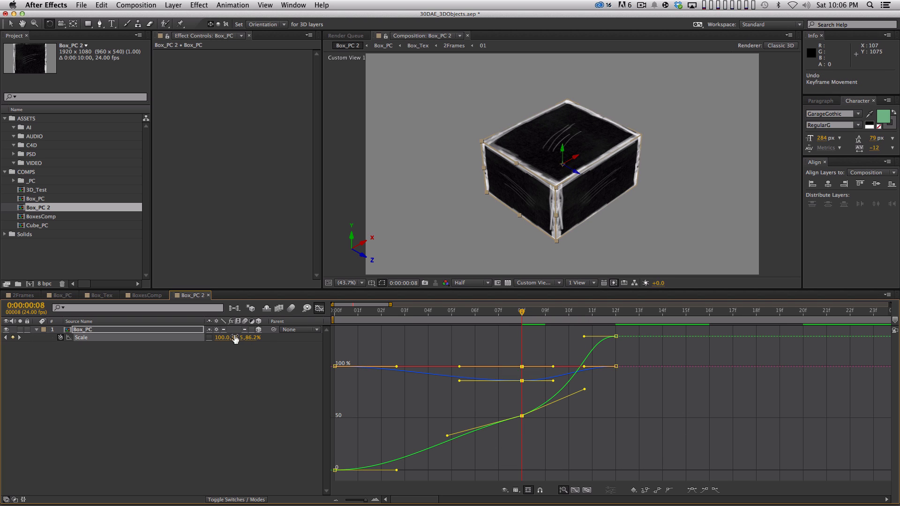
# Step: Try a Z scale of 0% on the frame 8 keyframe and reset it to 100%
pyautogui.click(250, 337)
pyautogui.press('BackSpace')
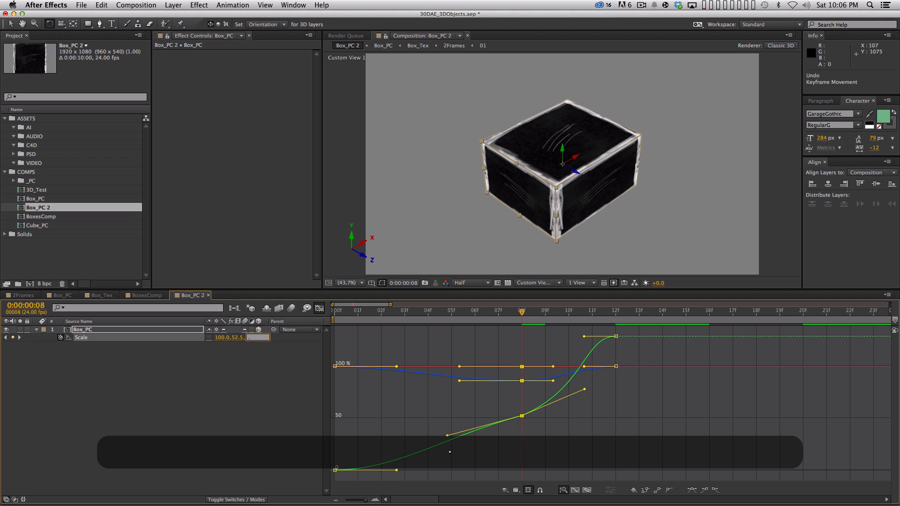
pyautogui.press('BackSpace')
pyautogui.write('0')
pyautogui.press('Return')
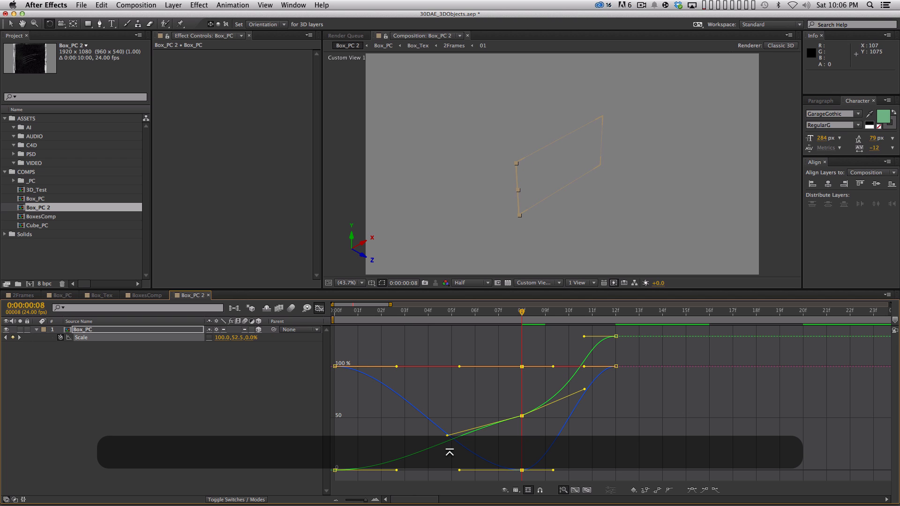
pyautogui.click(251, 338)
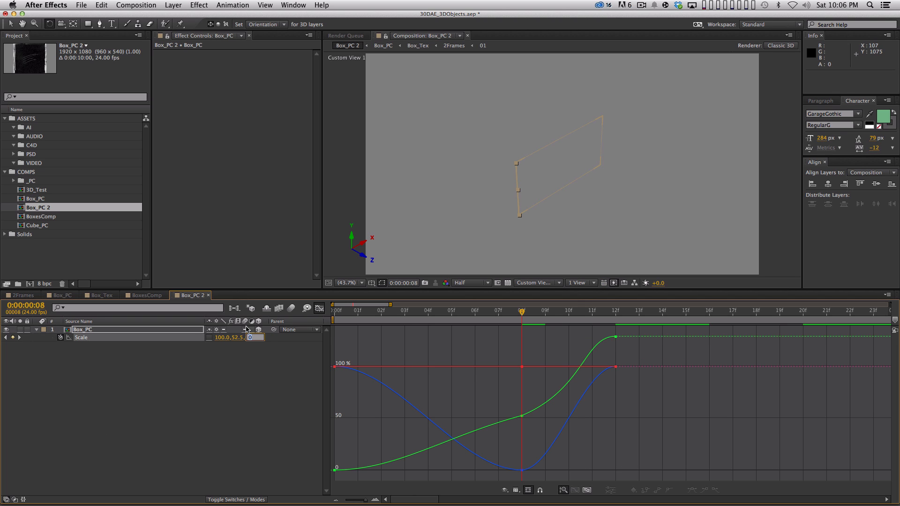
pyautogui.write('100')
pyautogui.press('Return')
# Step: Add a Scale keyframe at frame 6 with Z at 74%, and shift it to frame 4 while reshaping its curves
pyautogui.click(489, 312)
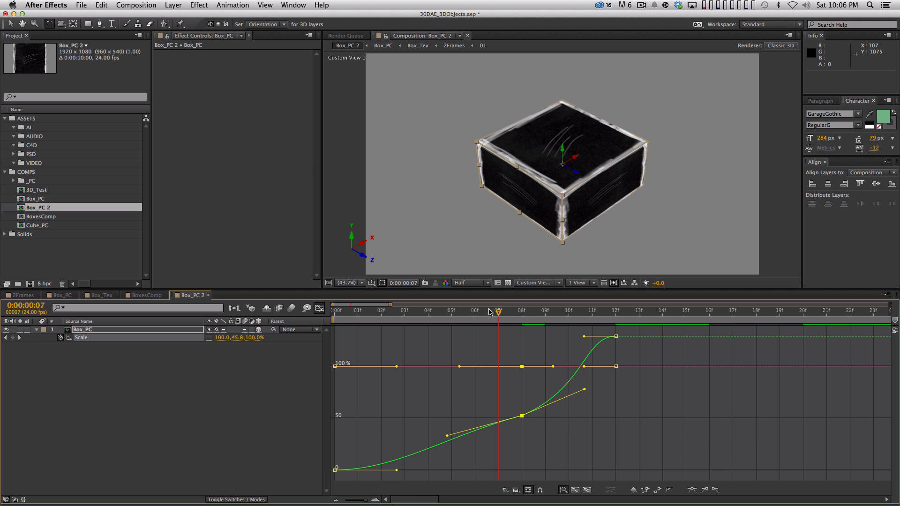
pyautogui.moveTo(488, 311); pyautogui.dragTo(476, 312)
pyautogui.moveTo(254, 339)
pyautogui.mouseDown()
pyautogui.moveTo(275, 340)
pyautogui.moveTo(256, 346)
pyautogui.mouseUp()
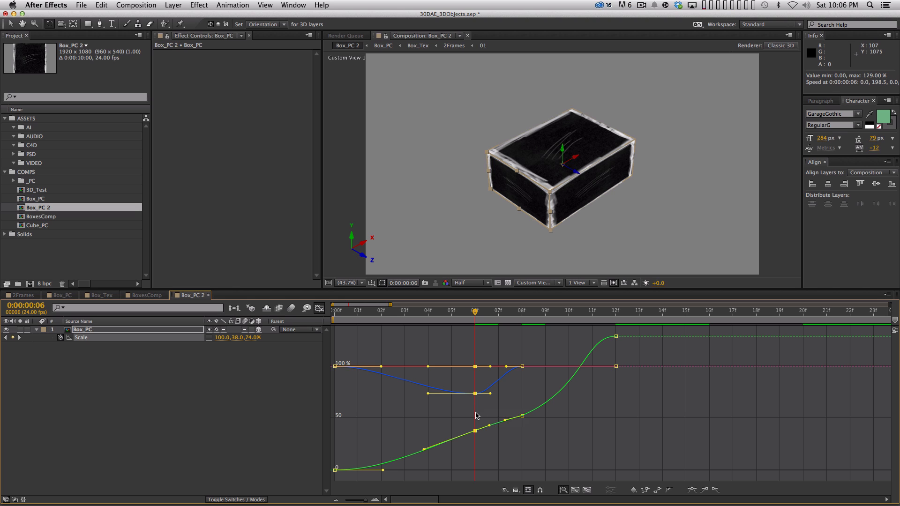
pyautogui.moveTo(475, 433)
pyautogui.moveTo(475, 394); pyautogui.dragTo(427, 400)
pyautogui.moveTo(428, 430); pyautogui.dragTo(474, 435)
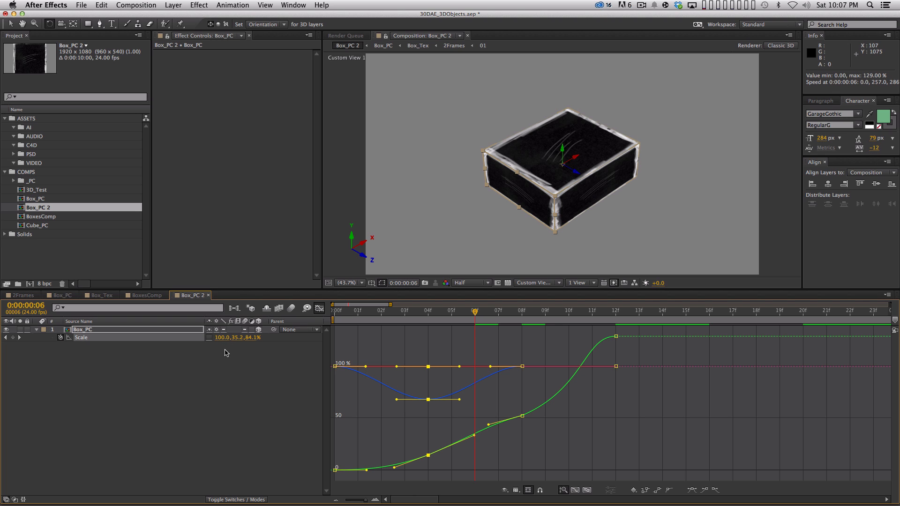
# Step: Remove all Scale keyframes from Box_PC and set its scale to 100% on every axis
pyautogui.click(60, 338)
pyautogui.click(224, 338)
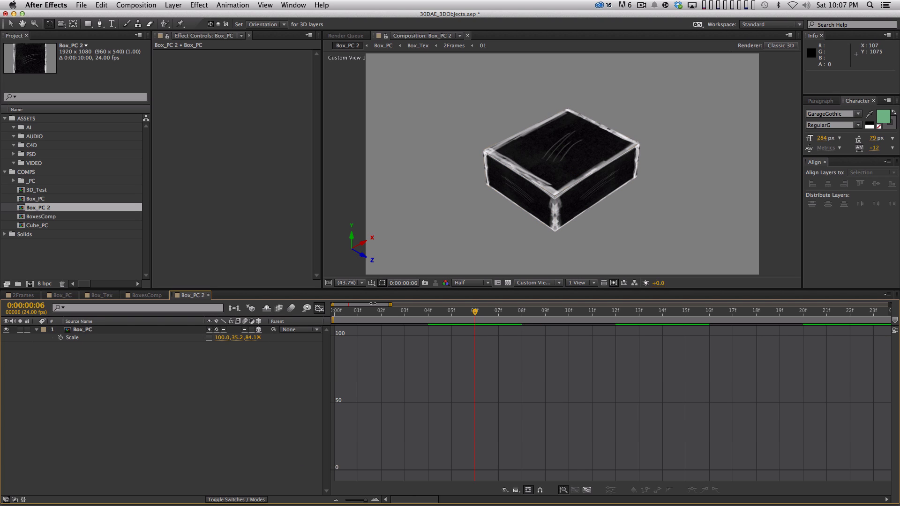
pyautogui.write('100')
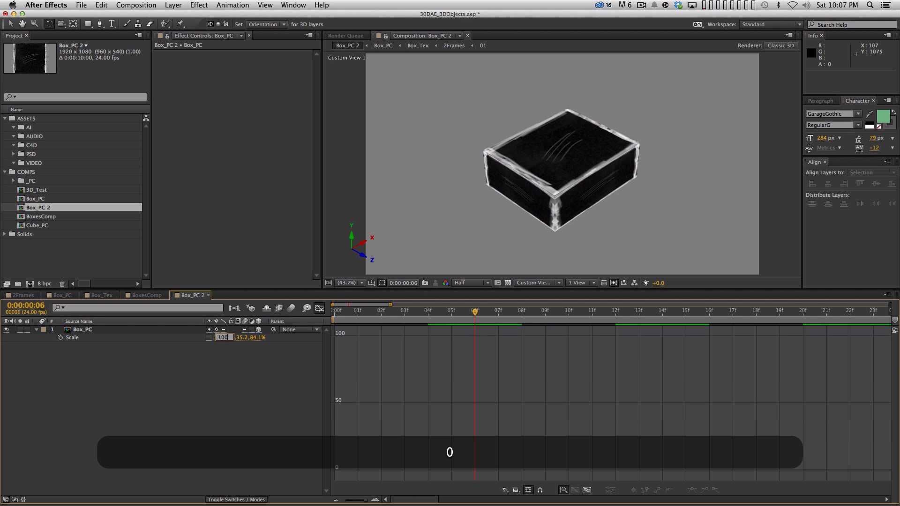
pyautogui.hotkey('shift', 'BackSpace')
pyautogui.hotkey('shift', 'Tab')
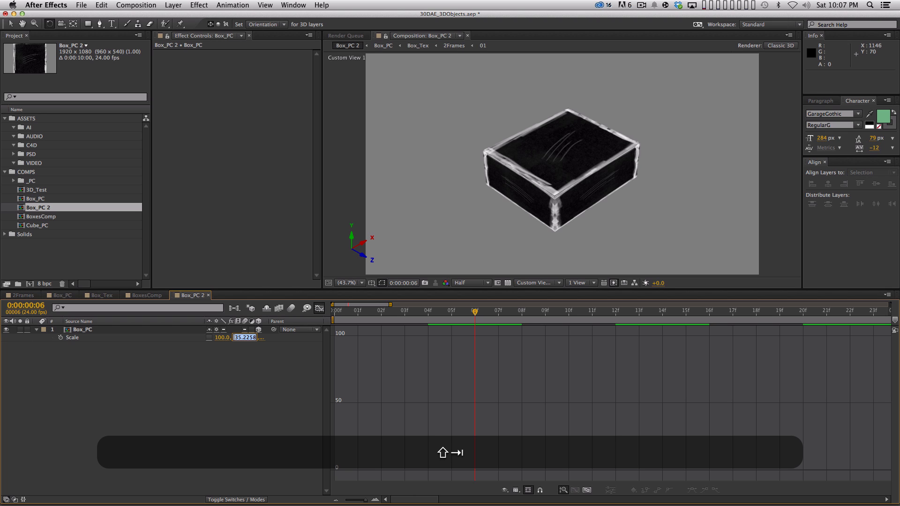
pyautogui.write('100')
pyautogui.press('Tab')
pyautogui.press('Return')
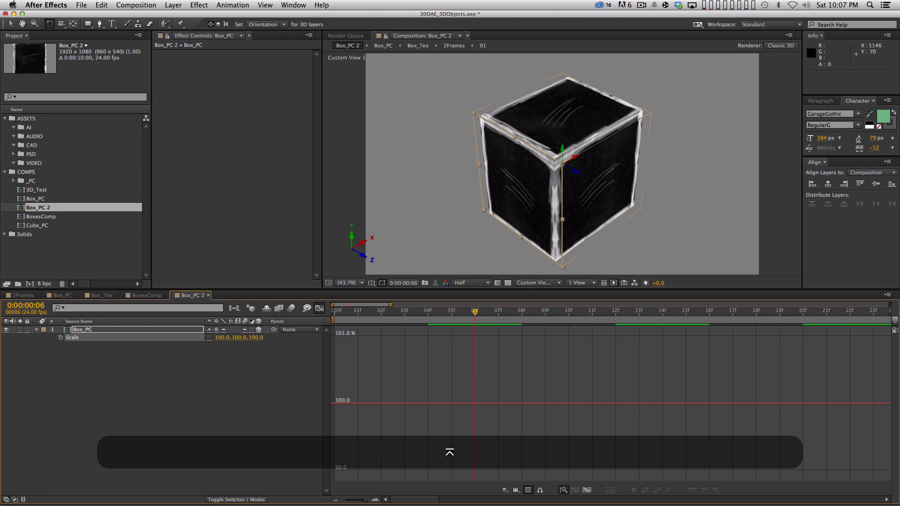
# Step: Apply a Slider Control expression effect to the Box_PC layer and switch the timeline back from the graph editor
pyautogui.click(251, 423)
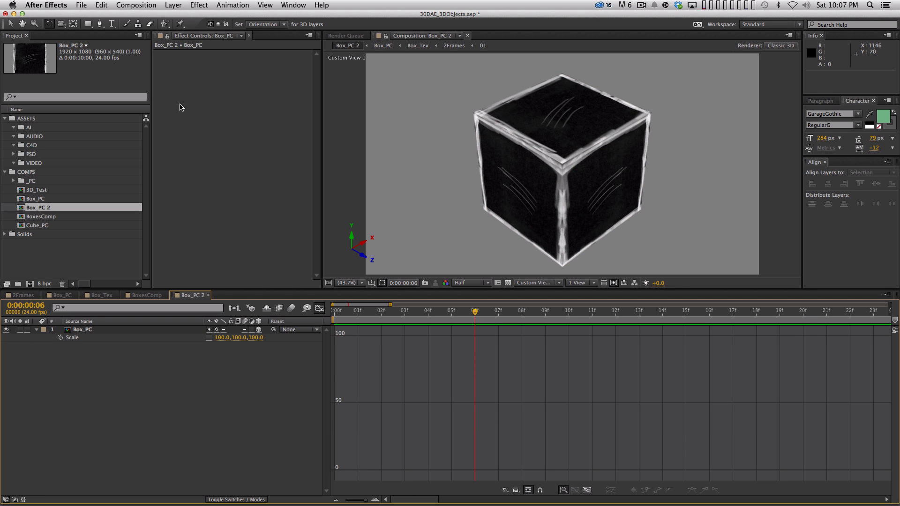
pyautogui.click(199, 4)
pyautogui.click(168, 118)
pyautogui.click(81, 330)
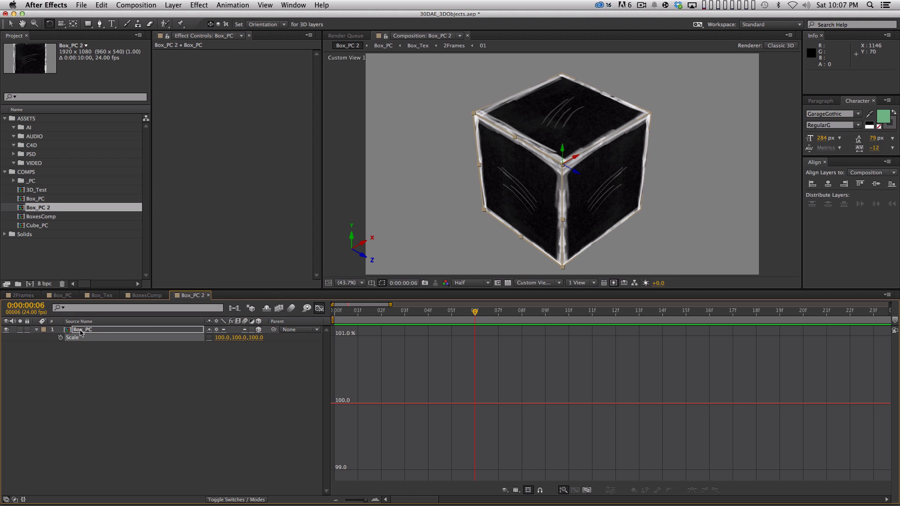
pyautogui.click(198, 4)
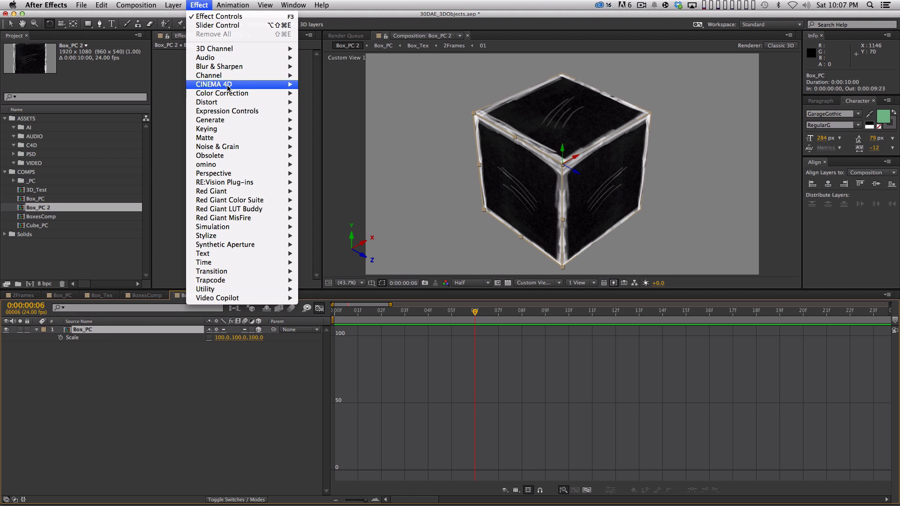
pyautogui.moveTo(235, 111)
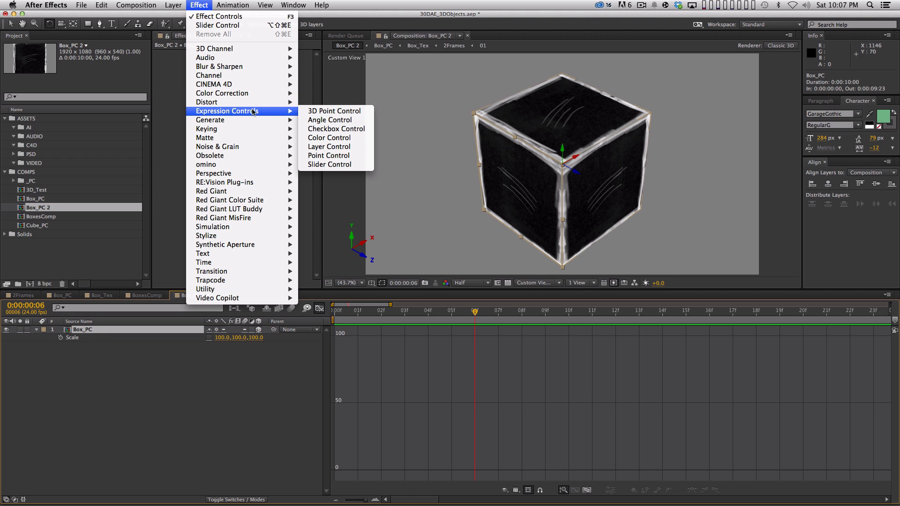
pyautogui.click(343, 165)
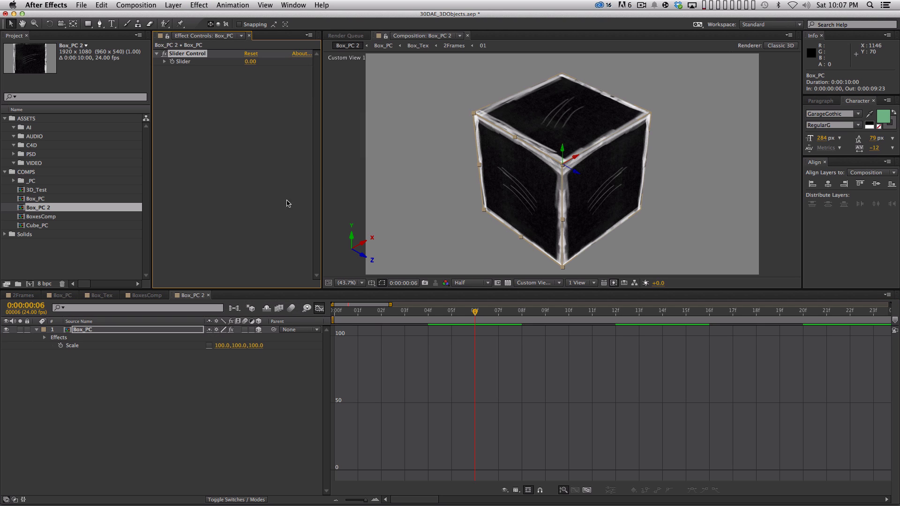
pyautogui.click(318, 309)
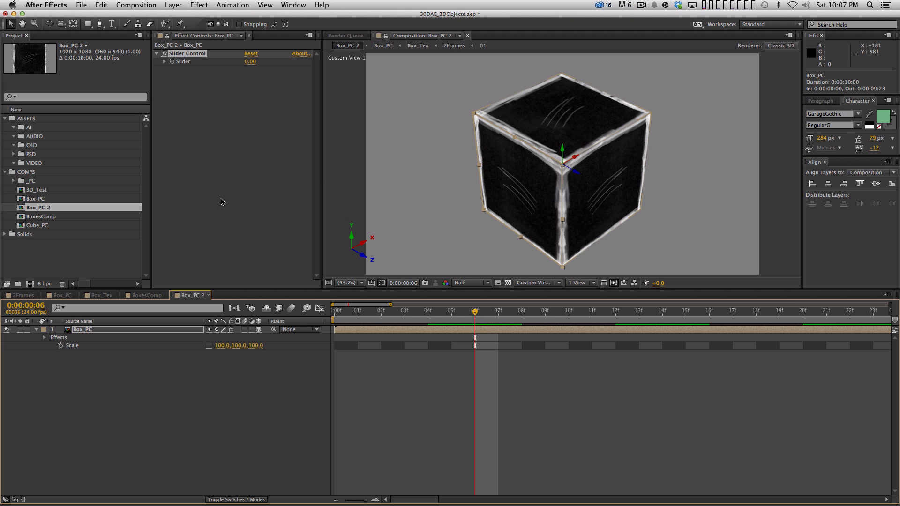
# Step: Rename the Slider Control effect on Box_PC as X+Scale
pyautogui.click(230, 103)
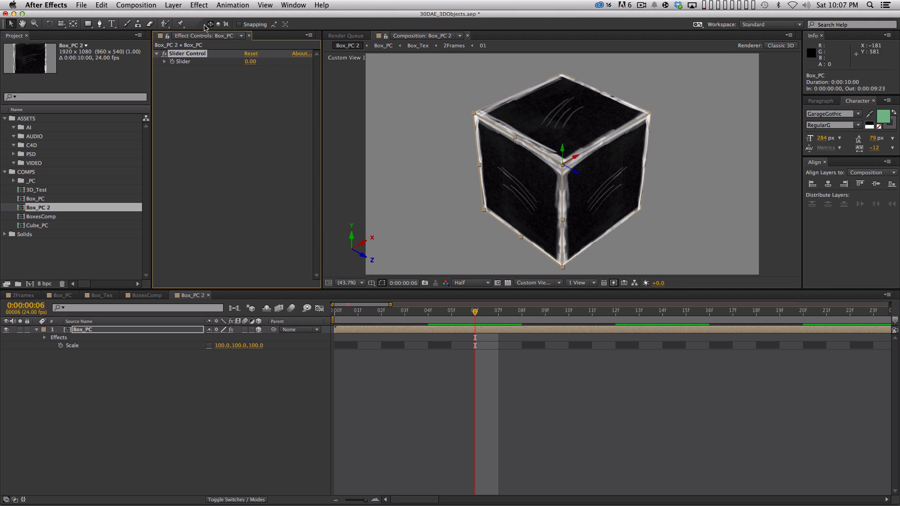
pyautogui.press('Return')
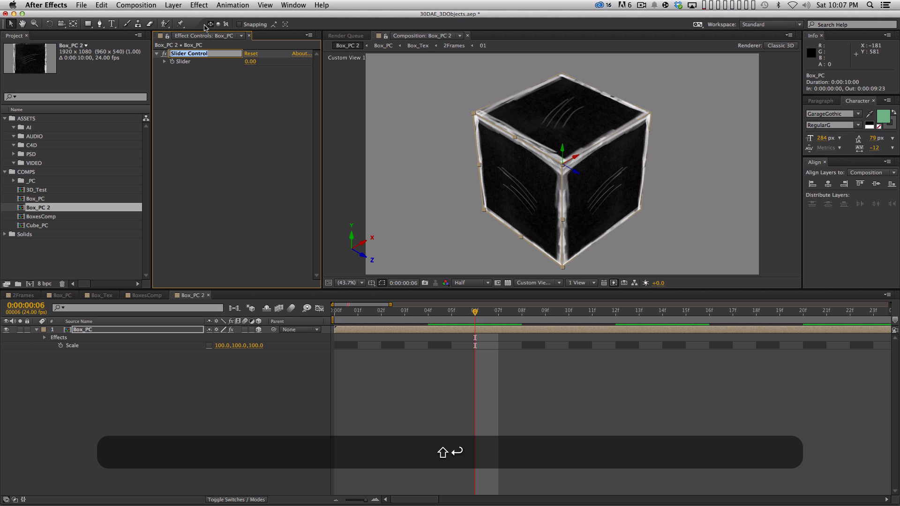
pyautogui.write('X+Sca;')
pyautogui.press('BackSpace')
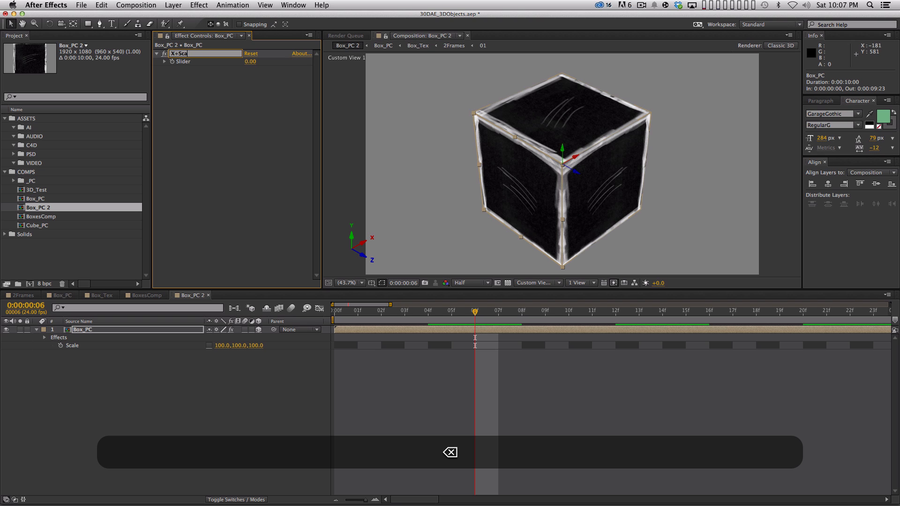
pyautogui.write('le')
pyautogui.press('Return')
# Step: Duplicate the X+Scale slider effect on Box_PC and rename the copy Y_Scale
pyautogui.press('super+d')
pyautogui.press('Return')
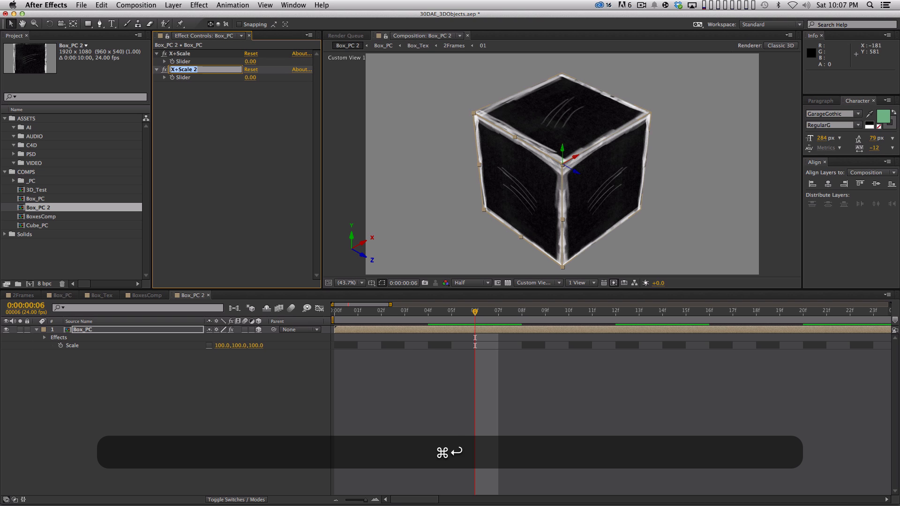
pyautogui.write('Y=Y')
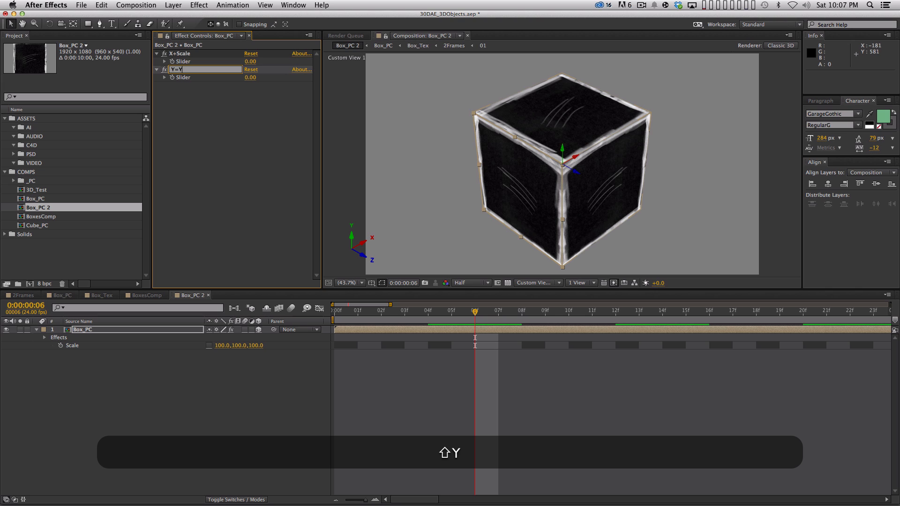
pyautogui.press('BackSpace')
pyautogui.write('_Scale')
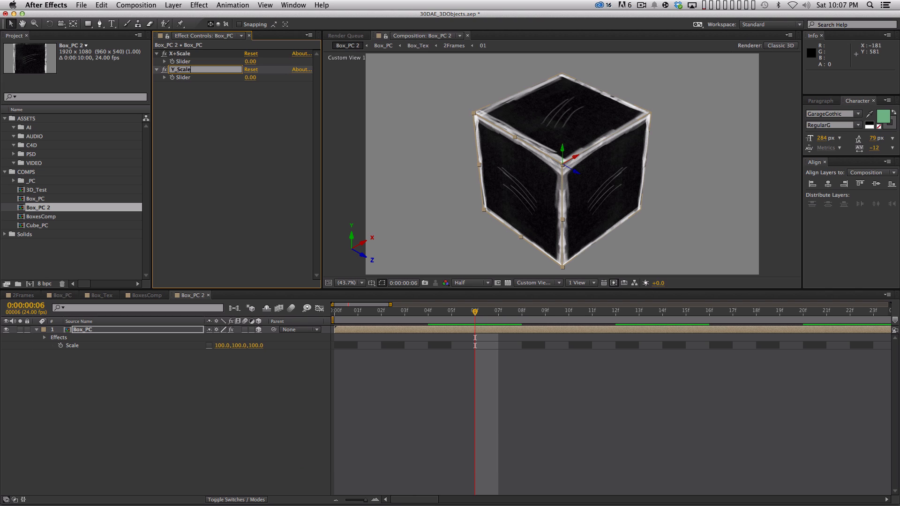
pyautogui.press('Return')
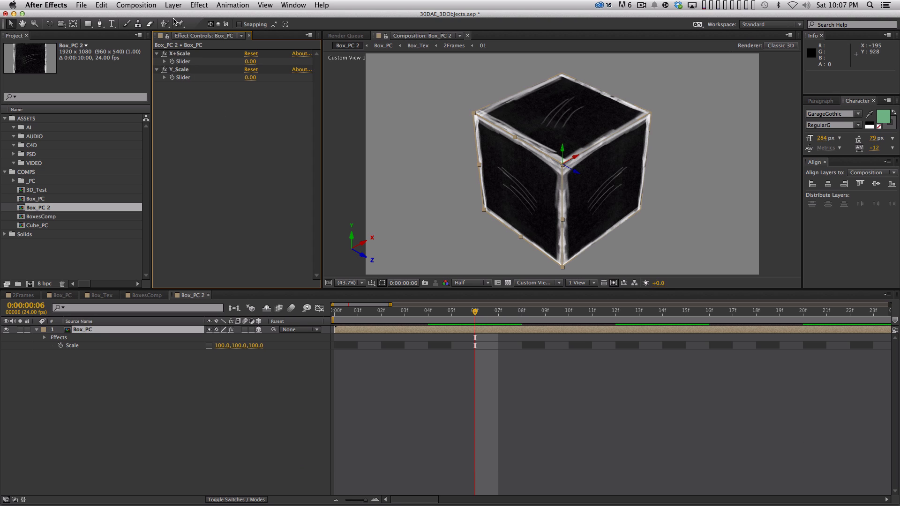
# Step: Correct the name of the X+Scale slider effect to X_Scale
pyautogui.click(179, 53)
pyautogui.press('Return')
pyautogui.press('Right')
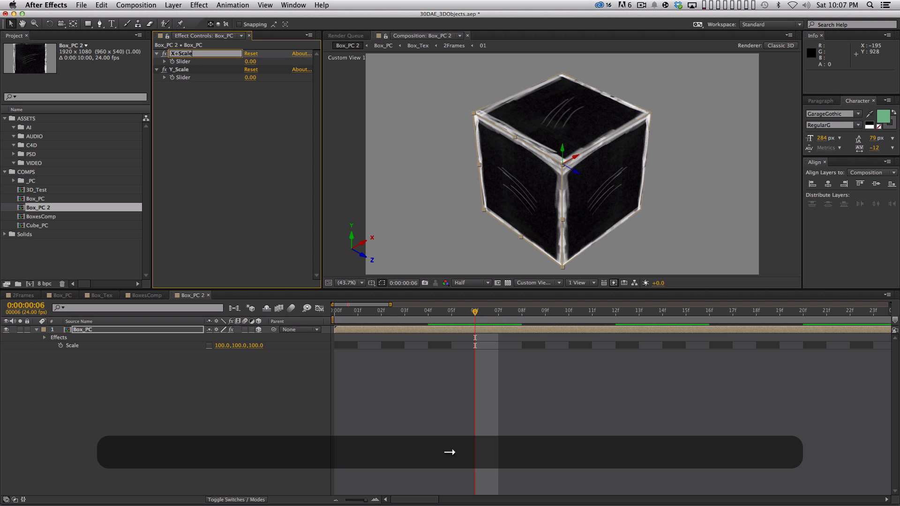
pyautogui.press('BackSpace')
pyautogui.write('_')
pyautogui.press('Return')
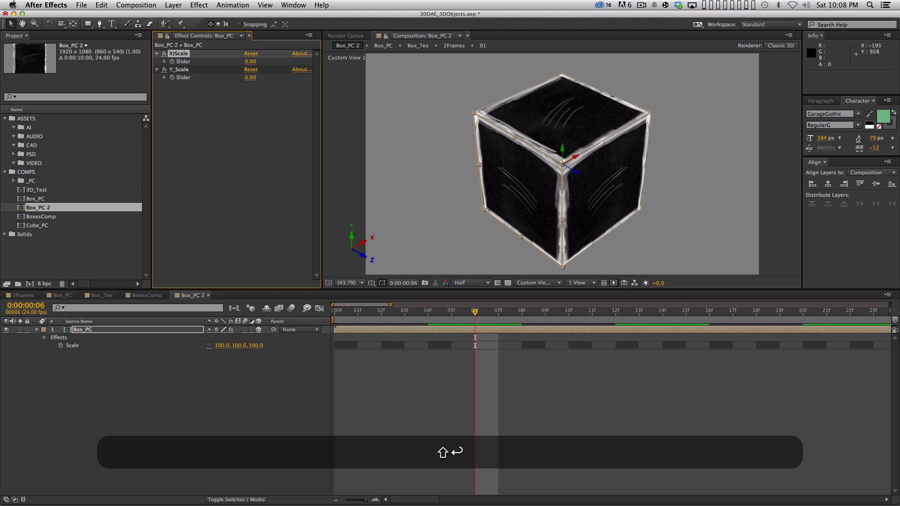
pyautogui.press('Return')
pyautogui.press('Right')
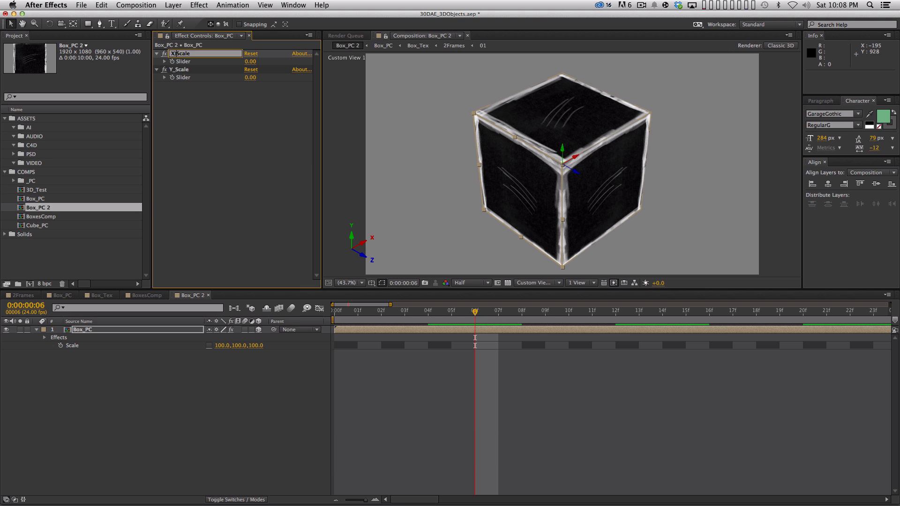
pyautogui.press('BackSpace')
pyautogui.write('_')
pyautogui.press('Return')
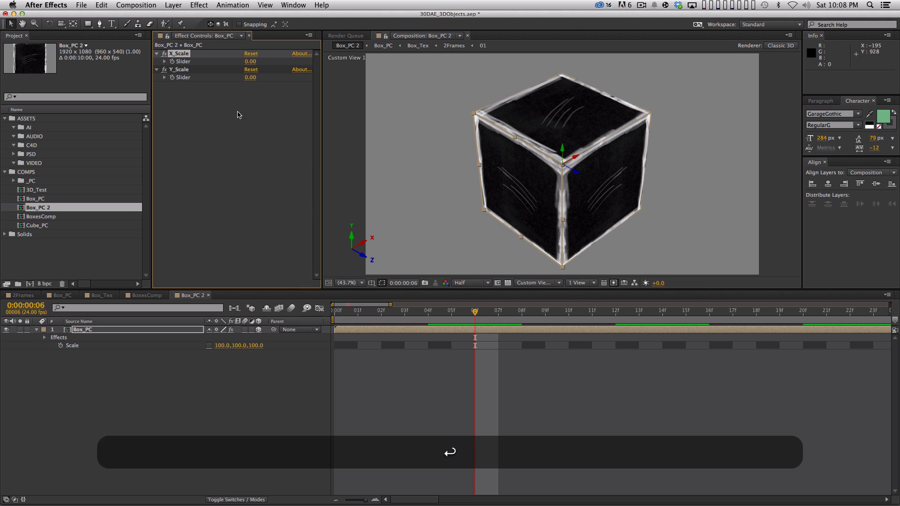
# Step: Duplicate the Y_Scale slider effect and rename the copy Z_Scale
pyautogui.click(179, 70)
pyautogui.press('super+d')
pyautogui.press('Return')
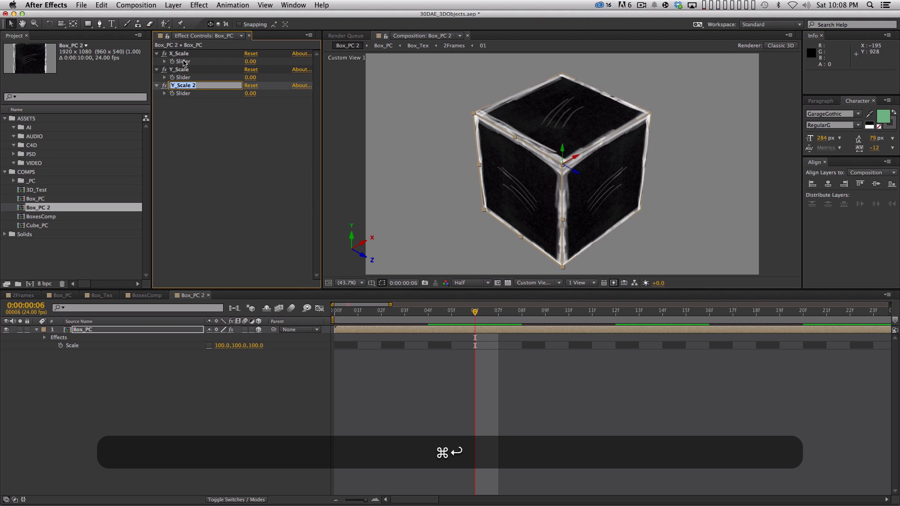
pyautogui.write('Z_Scale')
pyautogui.press('Return')
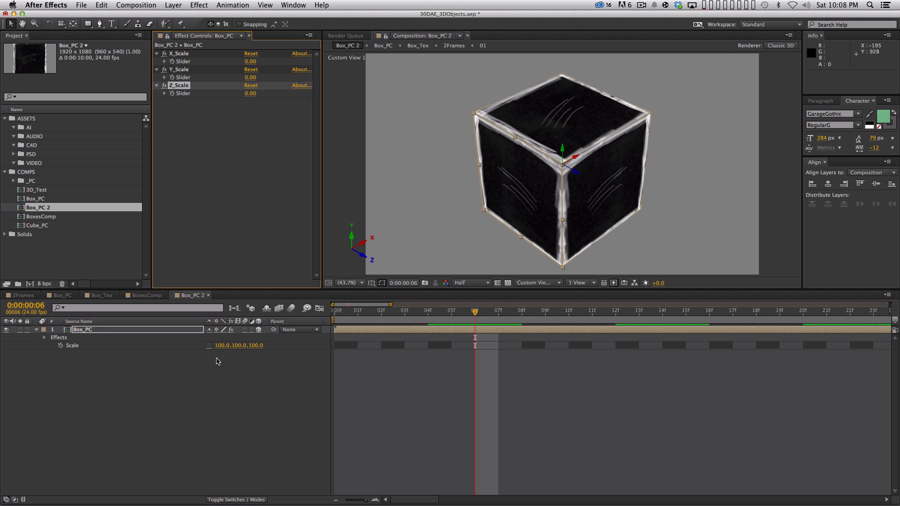
# Step: Add an expression to Box_PC's Scale whose first line sets x to the X_Scale slider: x=effect("X_Scale")("Slider");
pyautogui.press('alt')
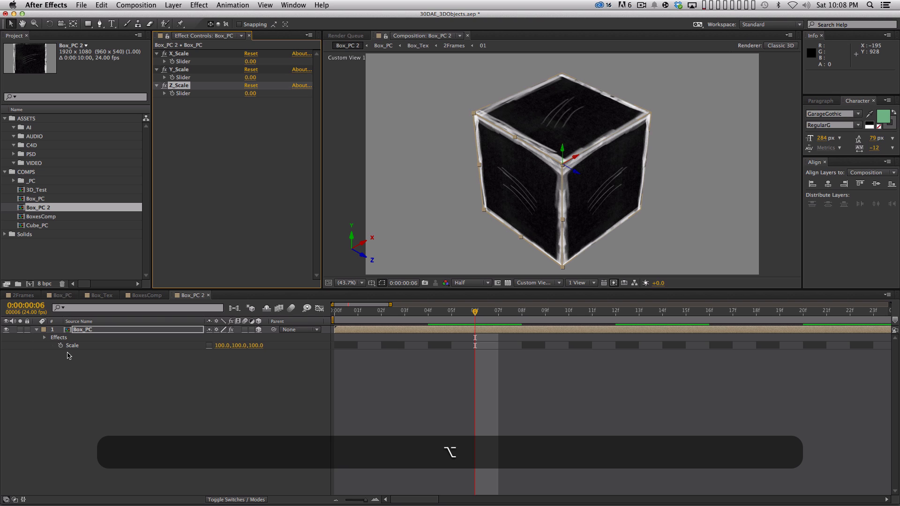
pyautogui.keyDown('alt'); pyautogui.click(61, 345); pyautogui.keyUp('alt')
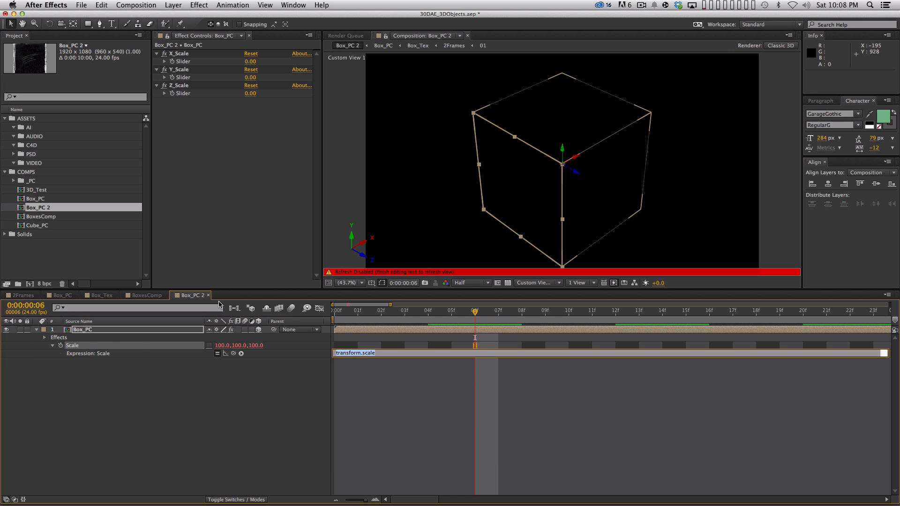
pyautogui.write('x=')
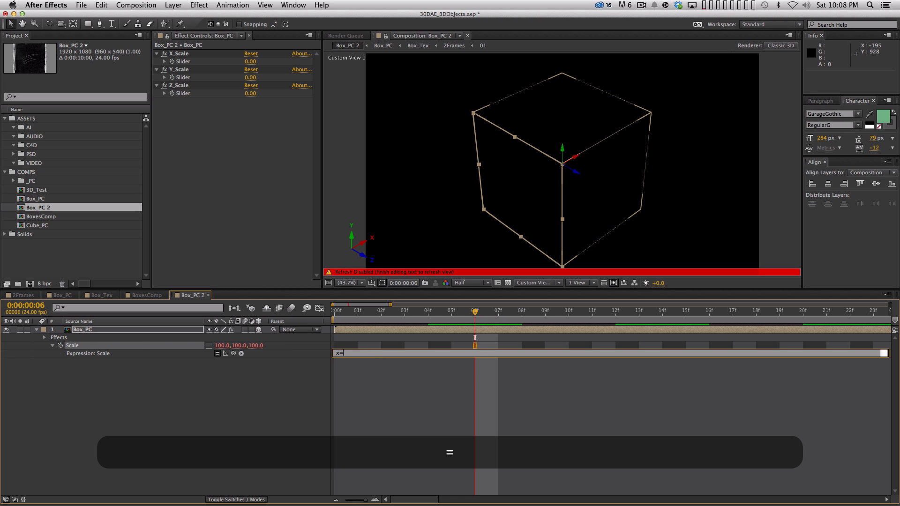
pyautogui.moveTo(233, 354); pyautogui.dragTo(183, 65)
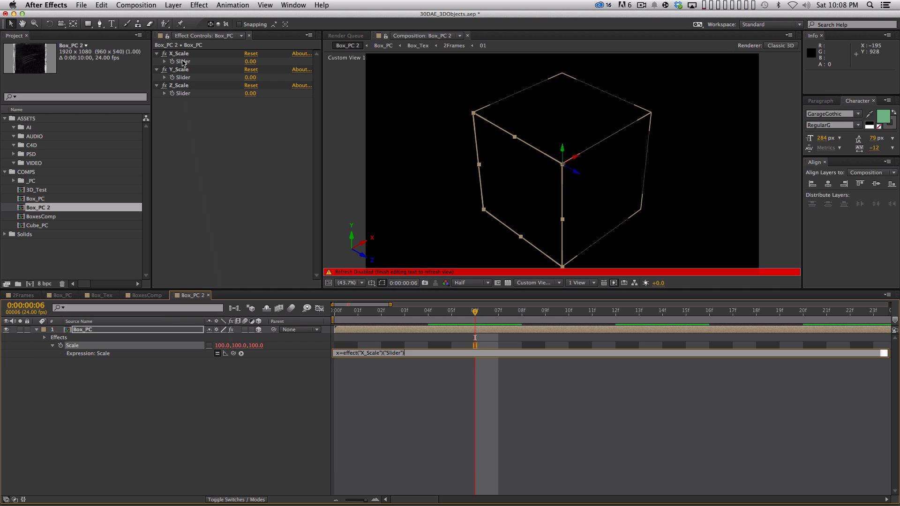
pyautogui.write(';')
pyautogui.press('Return')
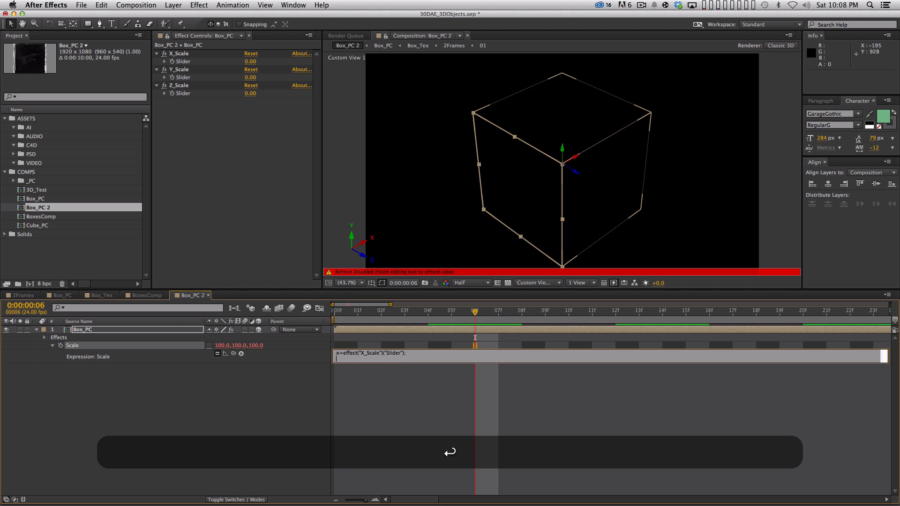
# Step: Extend the Scale expression with two lines, setting y to the Y_Scale slider and z to the Z_Scale slider, each ended with a semicolon
pyautogui.write('y=')
pyautogui.moveTo(234, 354); pyautogui.dragTo(195, 78)
pyautogui.write(';')
pyautogui.press('Return')
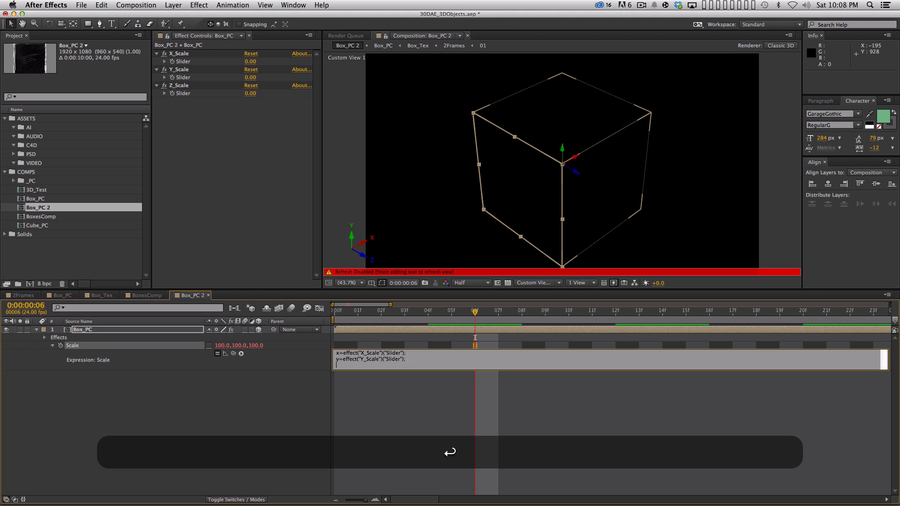
pyautogui.write('z=')
pyautogui.moveTo(233, 354); pyautogui.dragTo(182, 93)
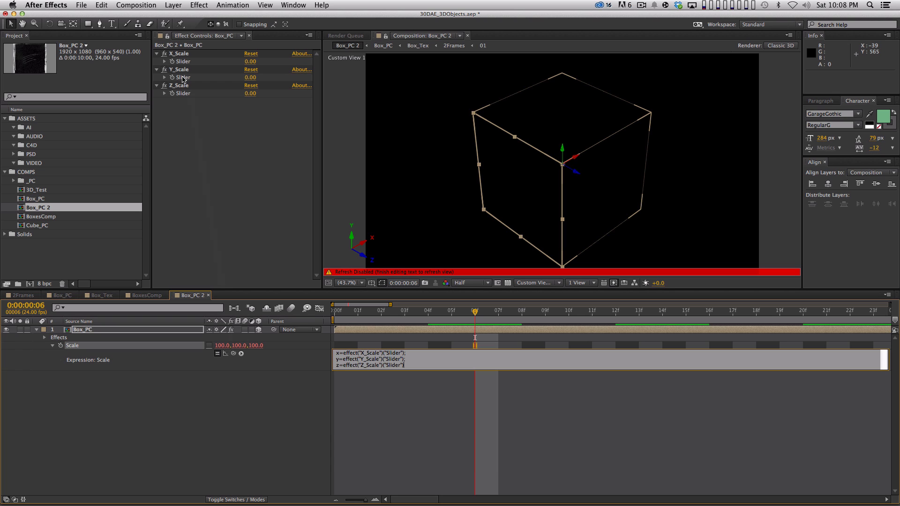
pyautogui.write(';')
pyautogui.press('Return')
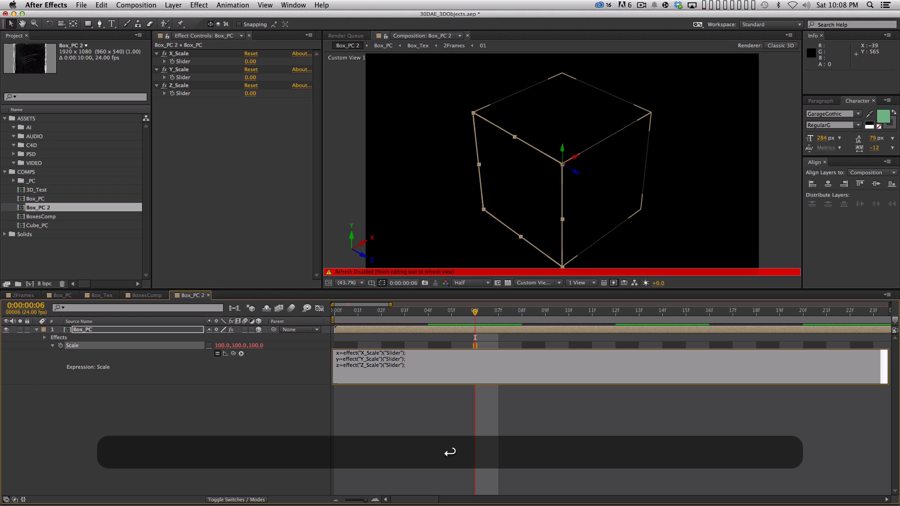
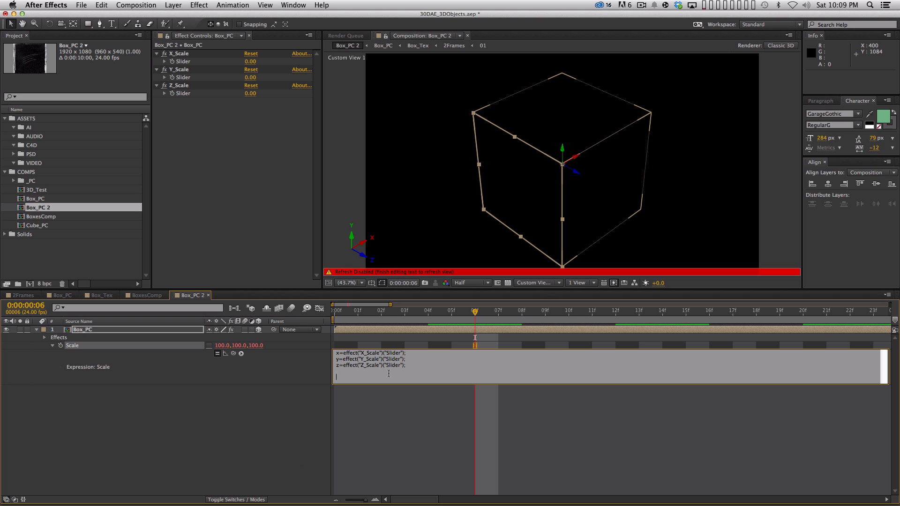
# Step: Finish Box_PC's Scale expression with the array line [x,y,z]; and apply it
pyautogui.write('[x')
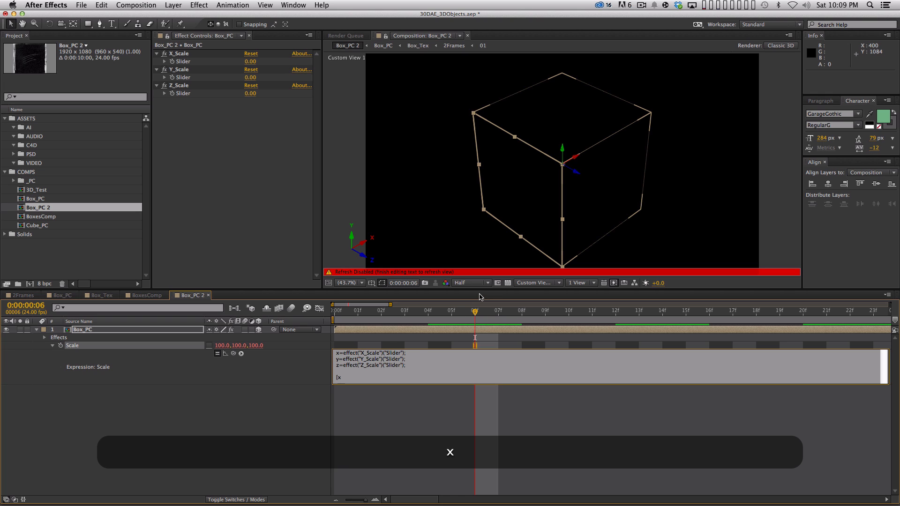
pyautogui.write(',y')
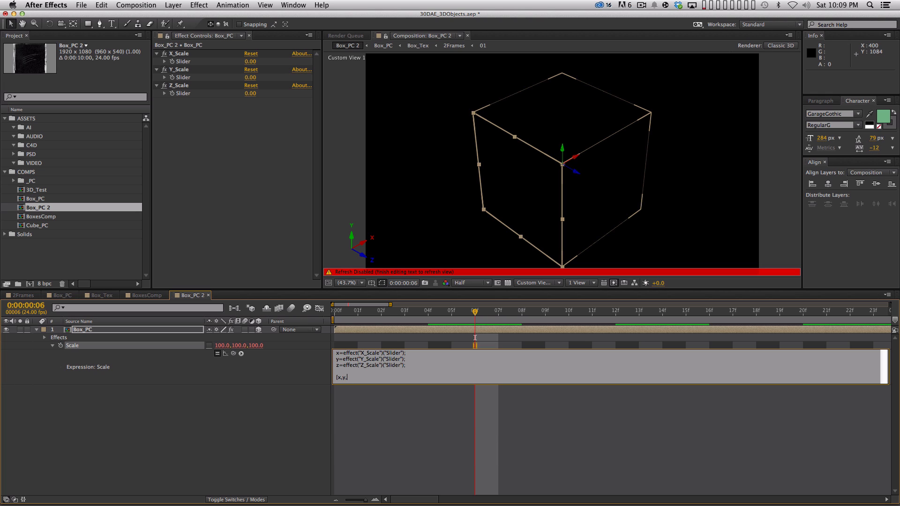
pyautogui.write(',z')
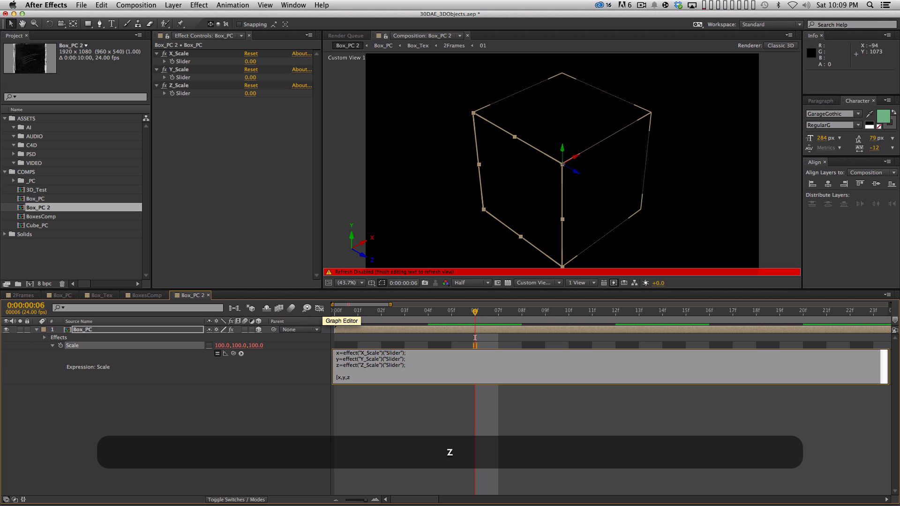
pyautogui.write('];')
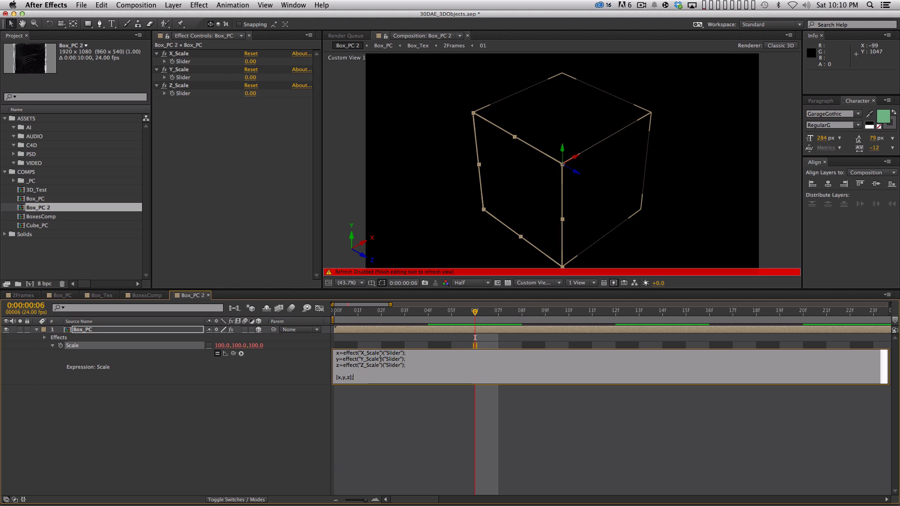
pyautogui.press('KP_Enter')
pyautogui.click(276, 391)
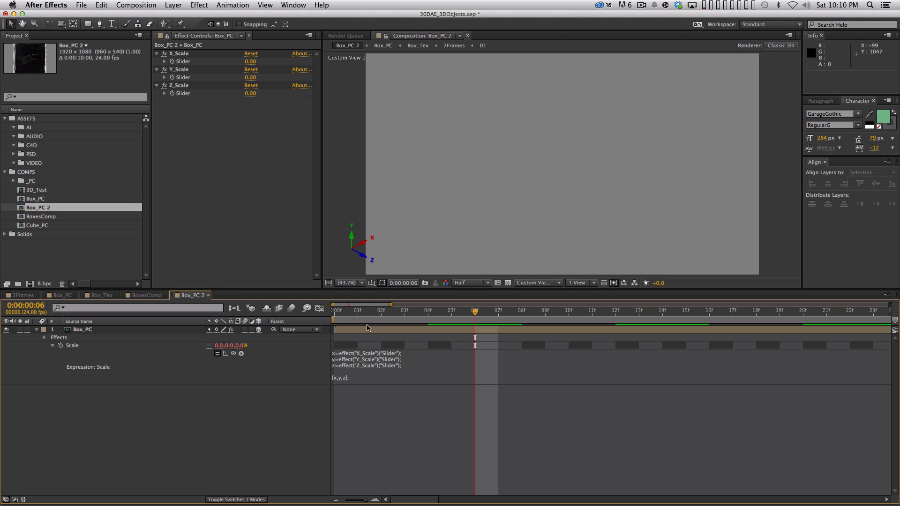
# Step: Go to the first frame and set the X_Scale, Y_Scale and Z_Scale sliders to 100 each
pyautogui.click(334, 324)
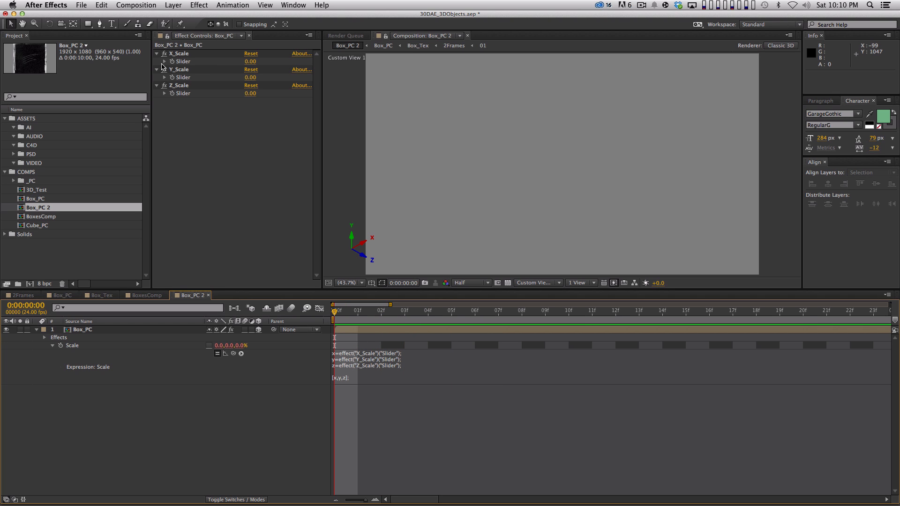
pyautogui.click(249, 62)
pyautogui.write('1')
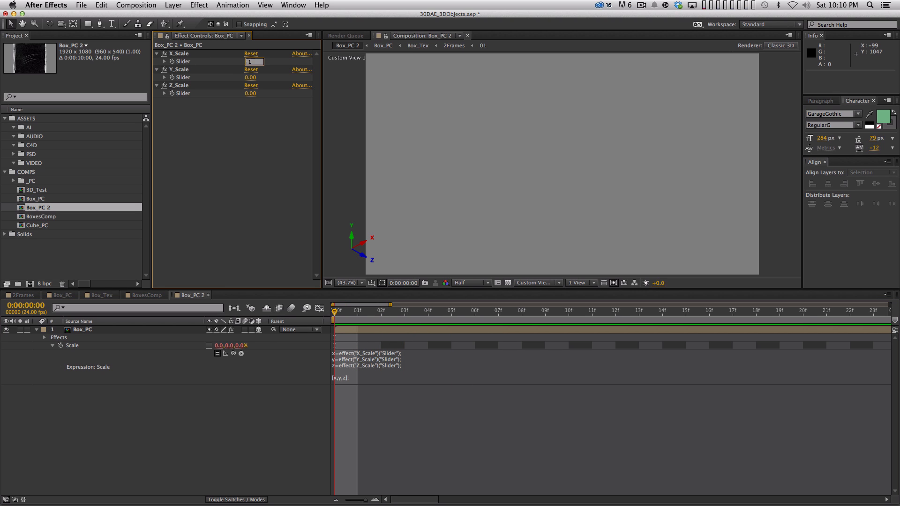
pyautogui.write('00')
pyautogui.press('Tab')
pyautogui.write('100')
pyautogui.press('Tab')
pyautogui.write('100')
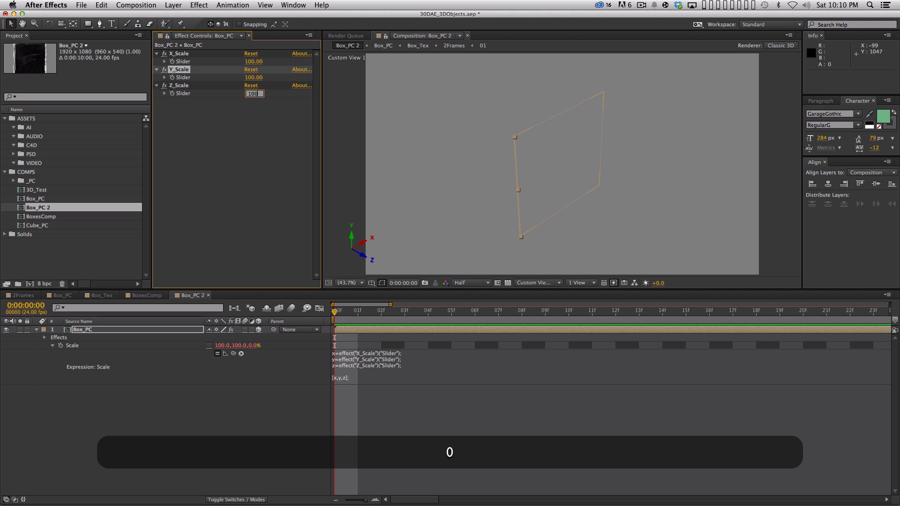
pyautogui.press('Return')
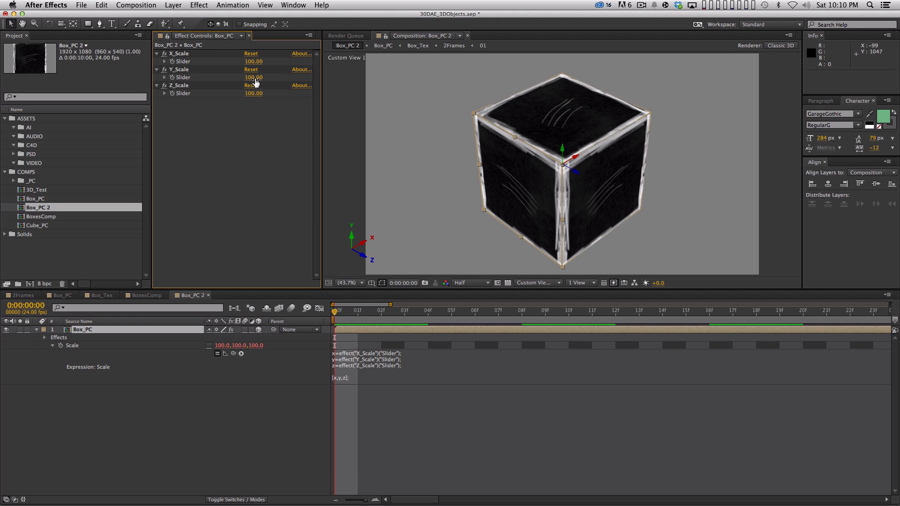
# Step: Try the Y_Scale slider at 57 and X_Scale at 71, and reset both sliders to 100
pyautogui.moveTo(253, 78); pyautogui.dragTo(223, 66)
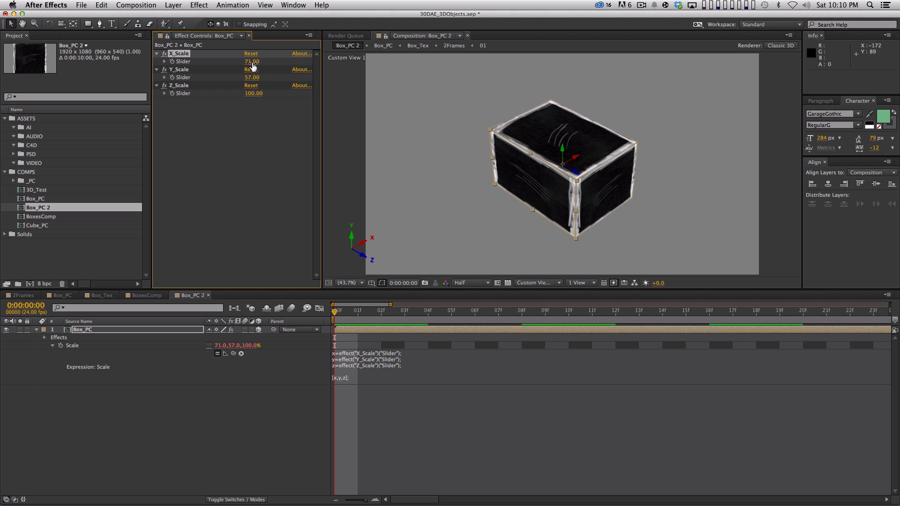
pyautogui.click(252, 63)
pyautogui.write('100')
pyautogui.press('Tab')
pyautogui.write('10')
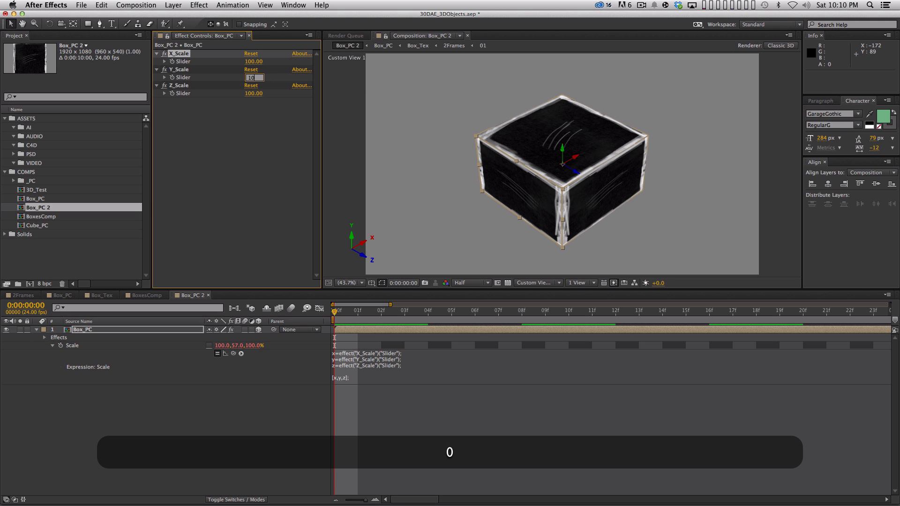
pyautogui.write('0')
pyautogui.press('Return')
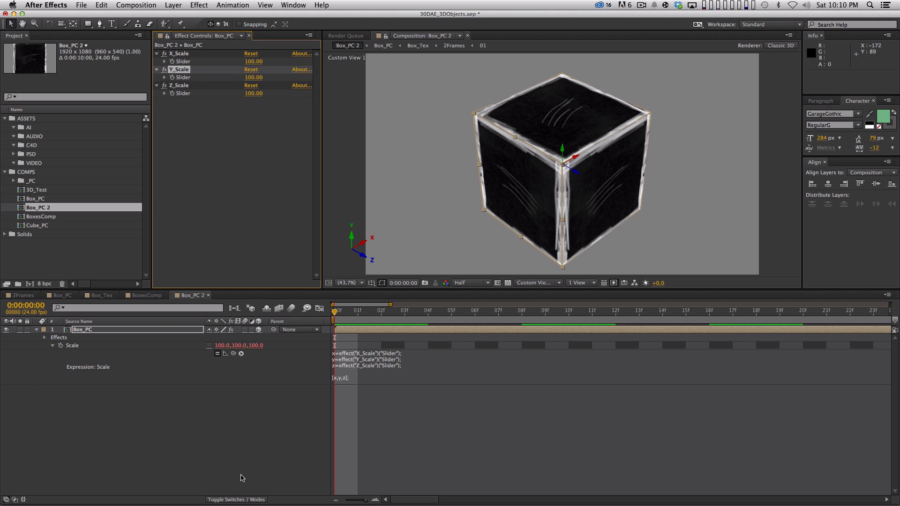
# Step: Try rotating Box_PC slightly in the view with the Rotation tool, and undo the rotation
pyautogui.click(165, 320)
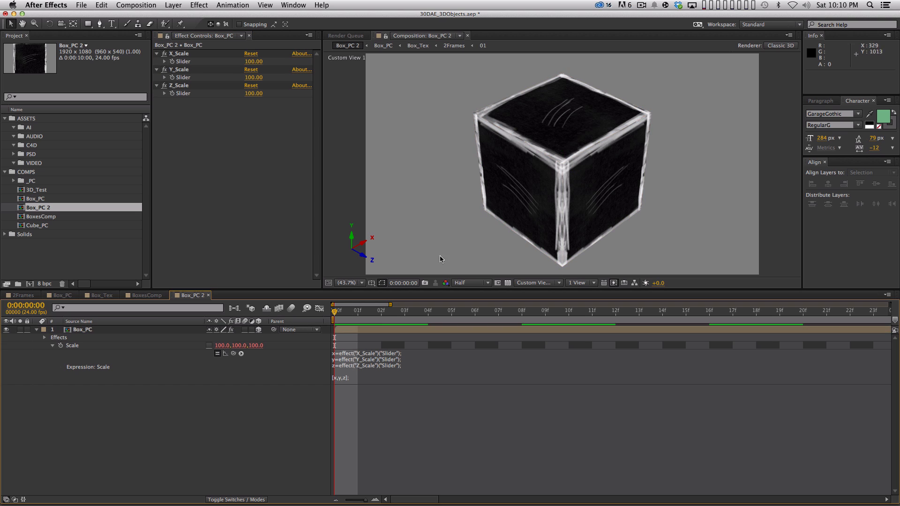
pyautogui.click(113, 331)
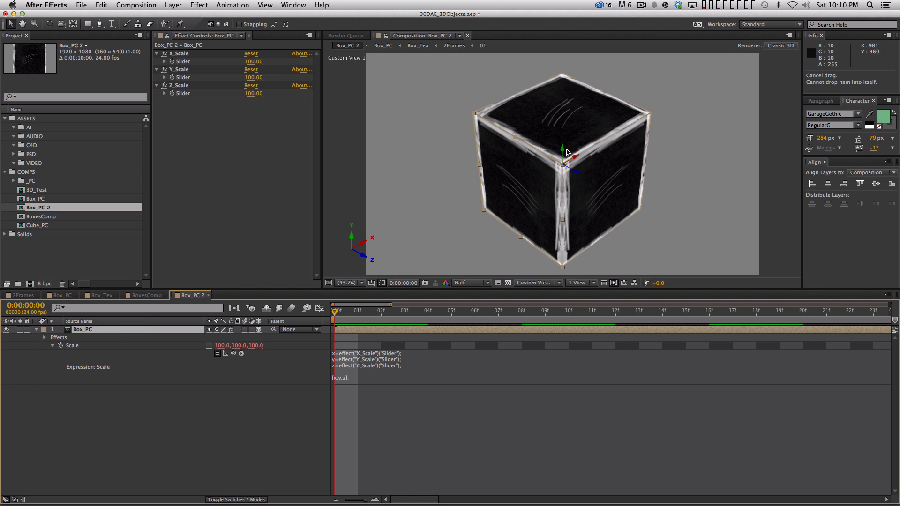
pyautogui.press('q')
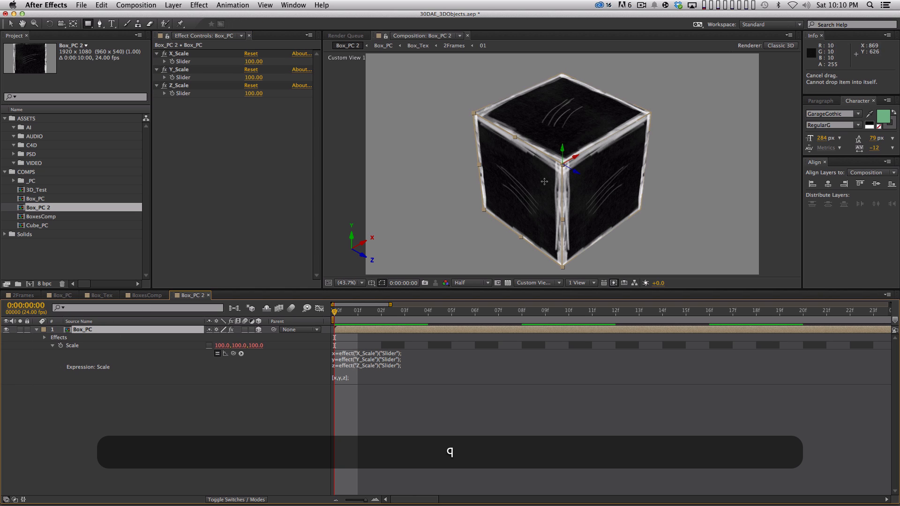
pyautogui.press('w')
pyautogui.moveTo(544, 182); pyautogui.dragTo(547, 178)
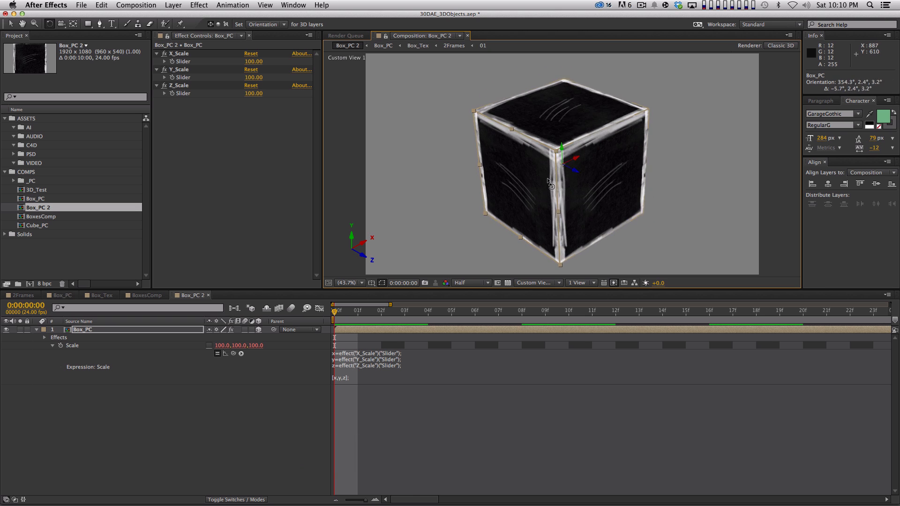
pyautogui.press('super+z')
pyautogui.press('super+z')
# Step: Create a new 1000 x 1000 px orange solid named Floor
pyautogui.click(286, 425)
pyautogui.press('super+y')
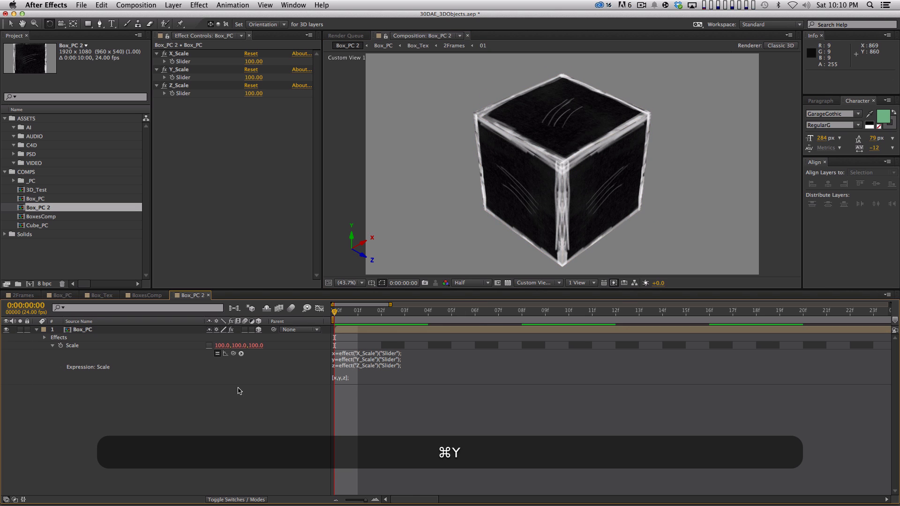
pyautogui.write('Flooo')
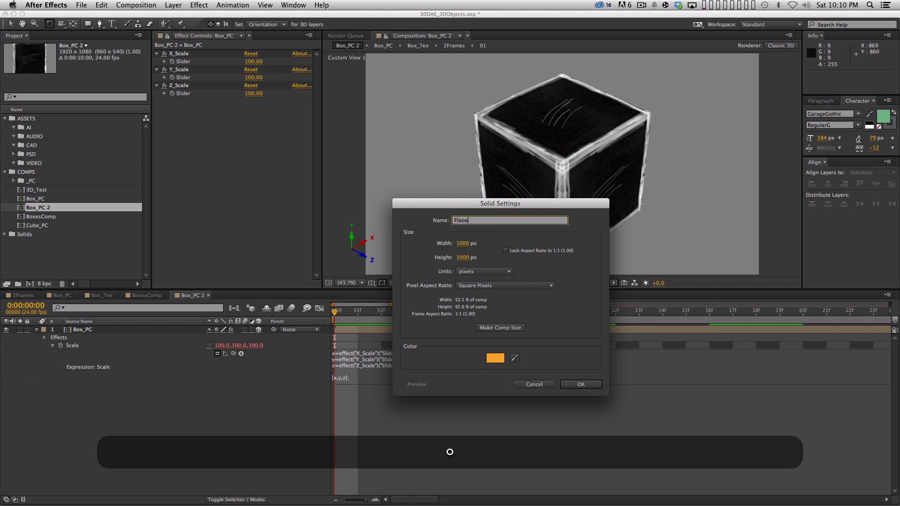
pyautogui.press('BackSpace')
pyautogui.write('r')
pyautogui.press('Return')
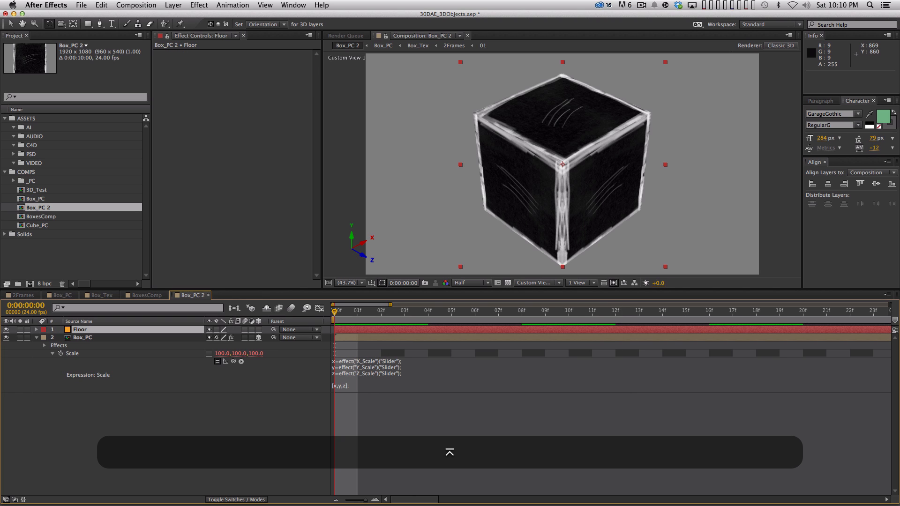
# Step: Make the Floor layer 3D and set its X Rotation to 90 degrees
pyautogui.click(258, 330)
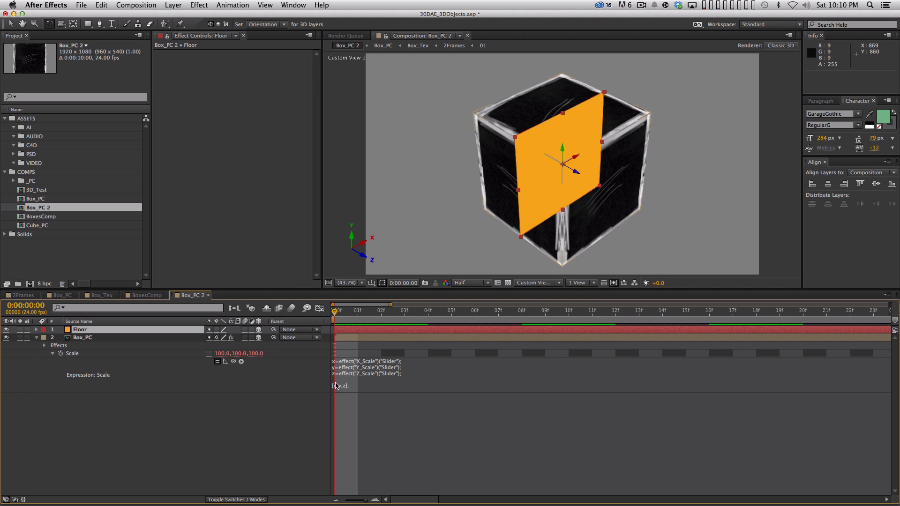
pyautogui.press('r')
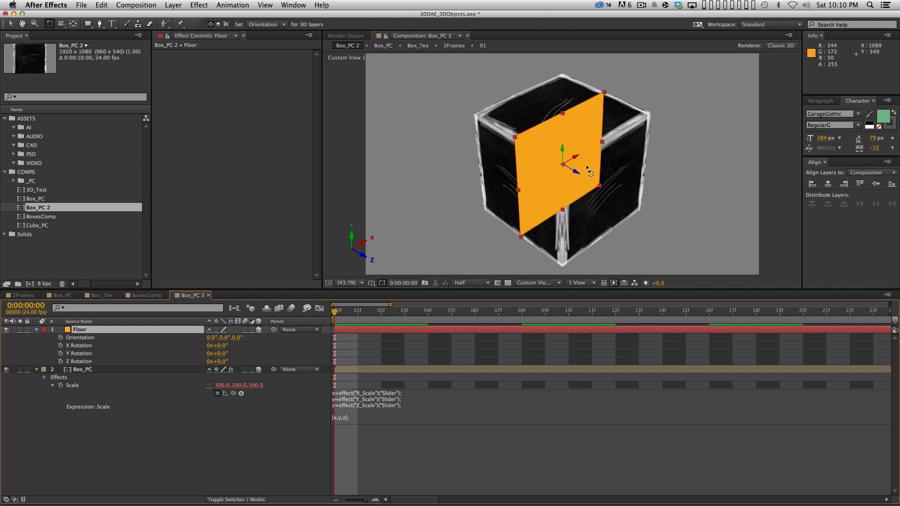
pyautogui.click(230, 349)
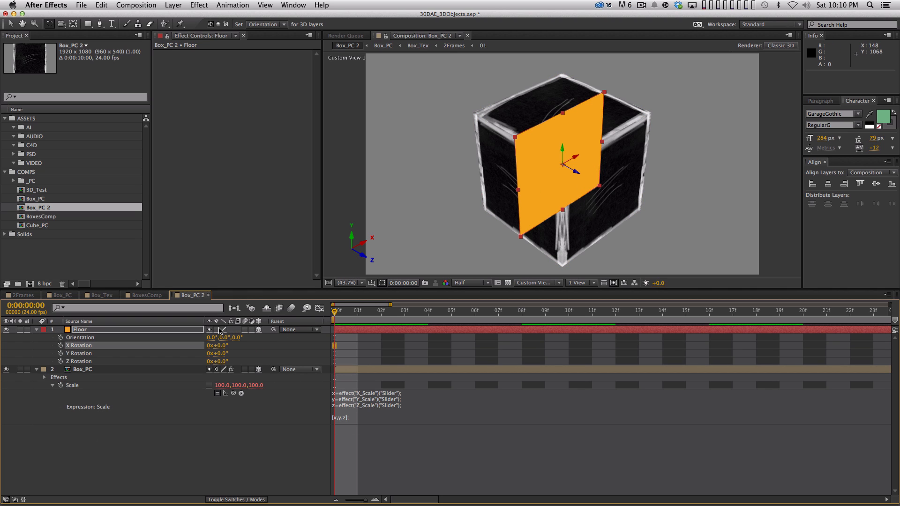
pyautogui.click(224, 345)
pyautogui.write('90')
pyautogui.press('Return')
# Step: Scale the Floor layer up to 360% and move it below Box_PC in the layer order
pyautogui.press('s')
pyautogui.moveTo(233, 337); pyautogui.dragTo(245, 335)
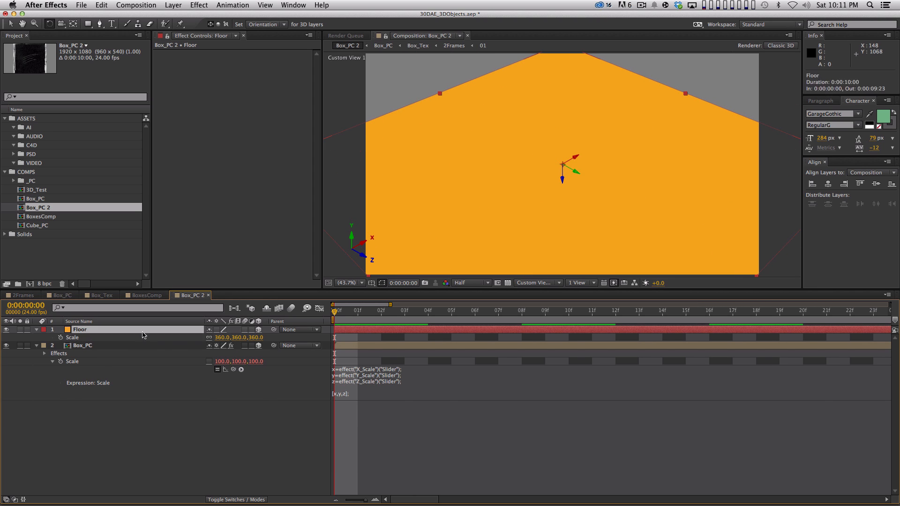
pyautogui.moveTo(144, 335); pyautogui.dragTo(161, 402)
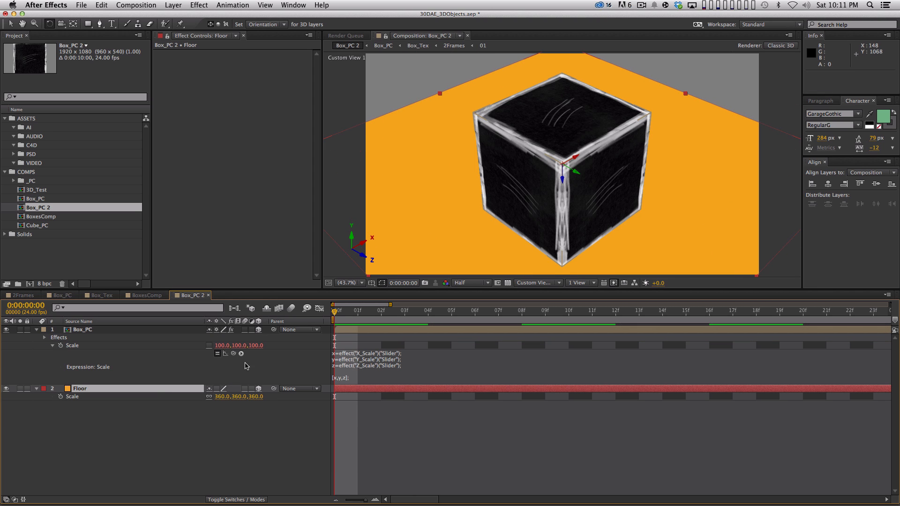
# Step: Try different Y Position values for the Floor layer relative to the cube, ending at 416
pyautogui.press('p')
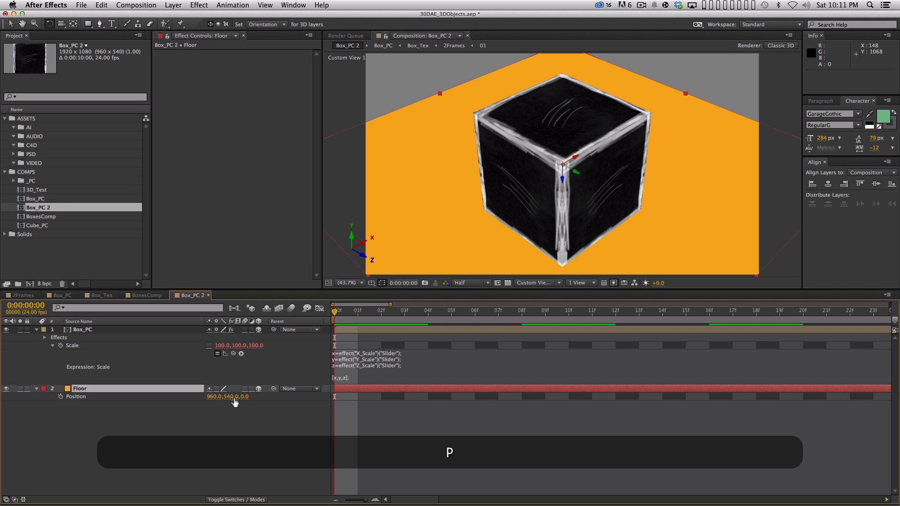
pyautogui.moveTo(230, 397); pyautogui.dragTo(359, 380)
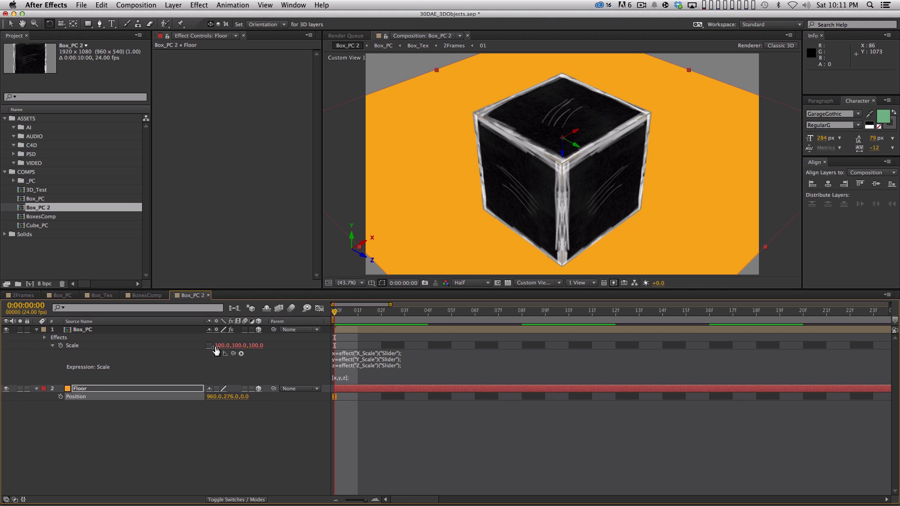
pyautogui.moveTo(245, 397)
pyautogui.mouseDown()
pyautogui.moveTo(194, 393)
pyautogui.moveTo(240, 388)
pyautogui.mouseUp()
pyautogui.press('super+z')
pyautogui.press('shift+super+z')
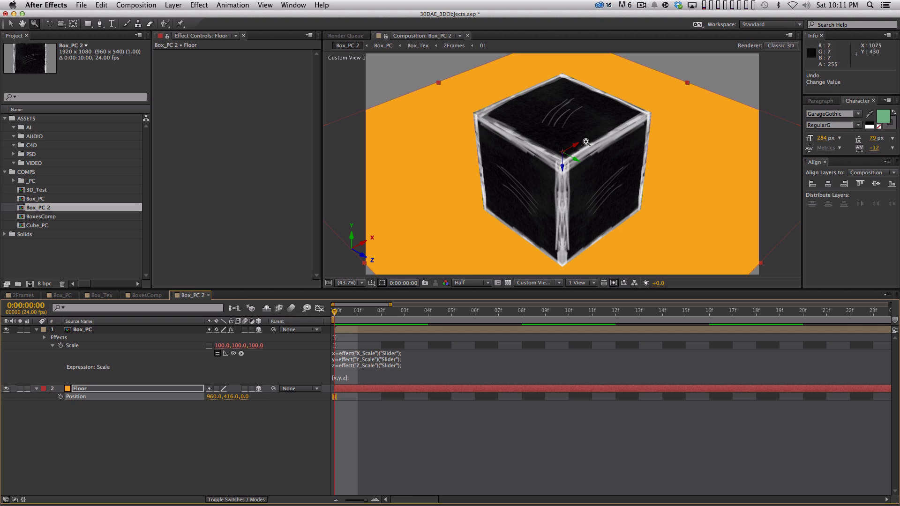
pyautogui.press('v')
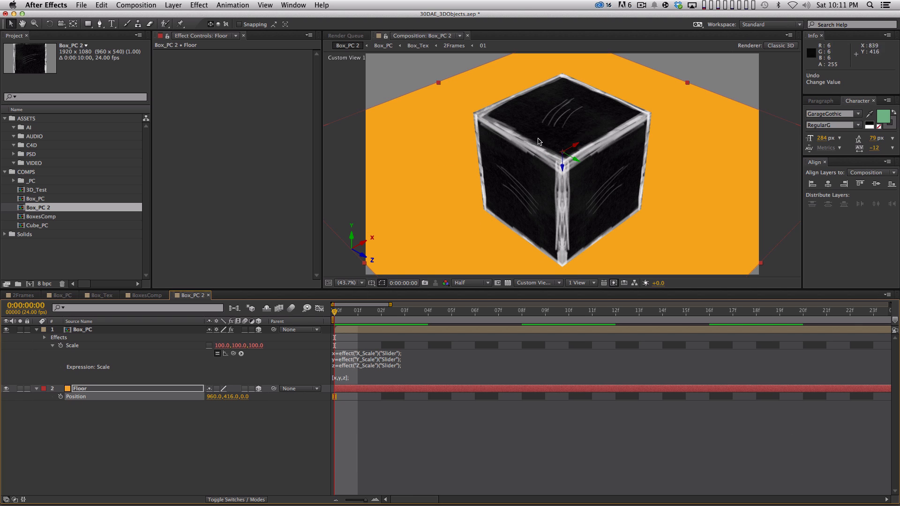
# Step: Open the nested Box_PC and Box_Tex comps, check the width and height of Box_Tex in its composition settings, and return to Box_PC 2
pyautogui.doubleClick(107, 330)
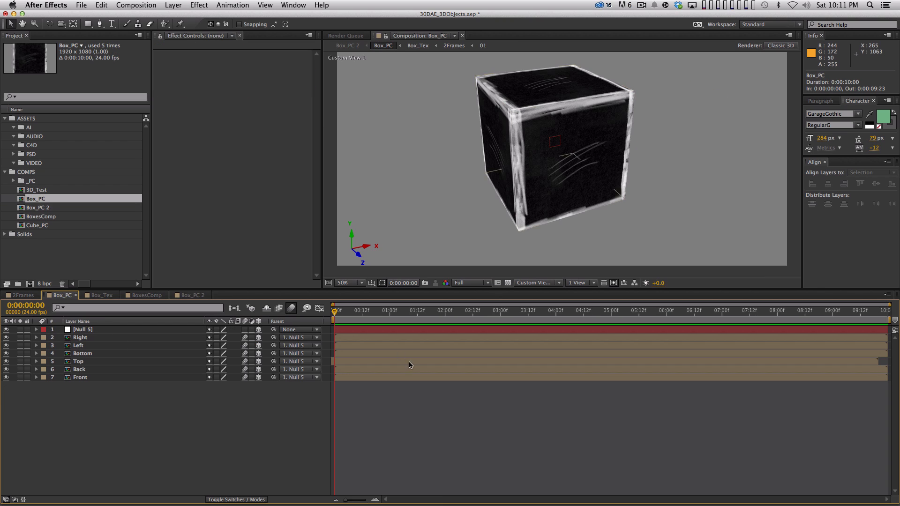
pyautogui.doubleClick(98, 338)
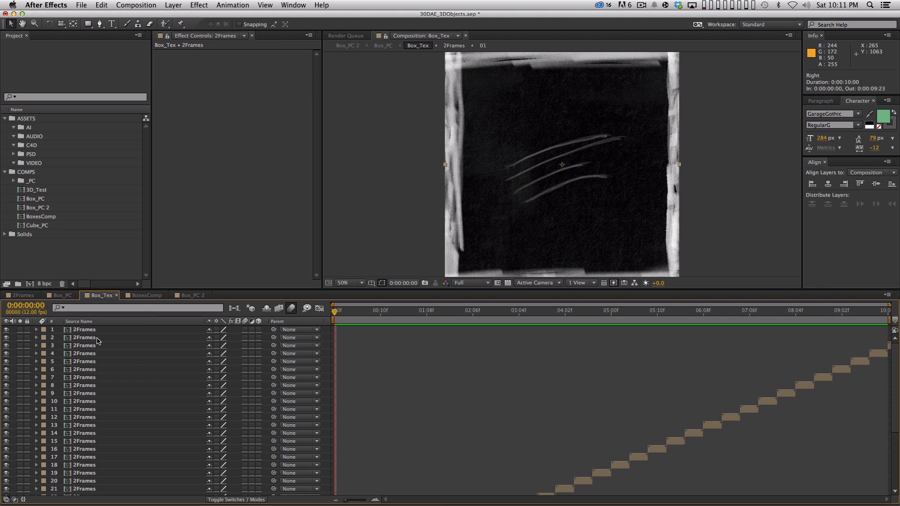
pyautogui.press('super+k')
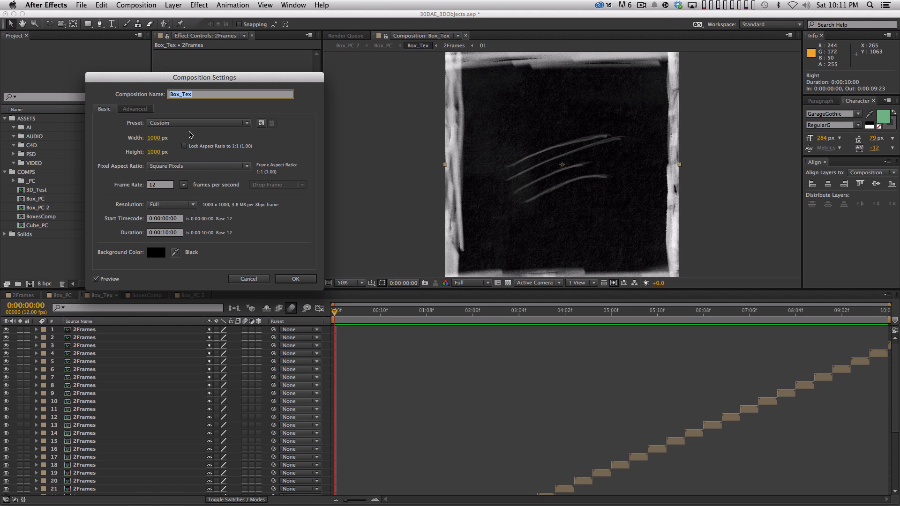
pyautogui.press('Escape')
pyautogui.click(31, 296)
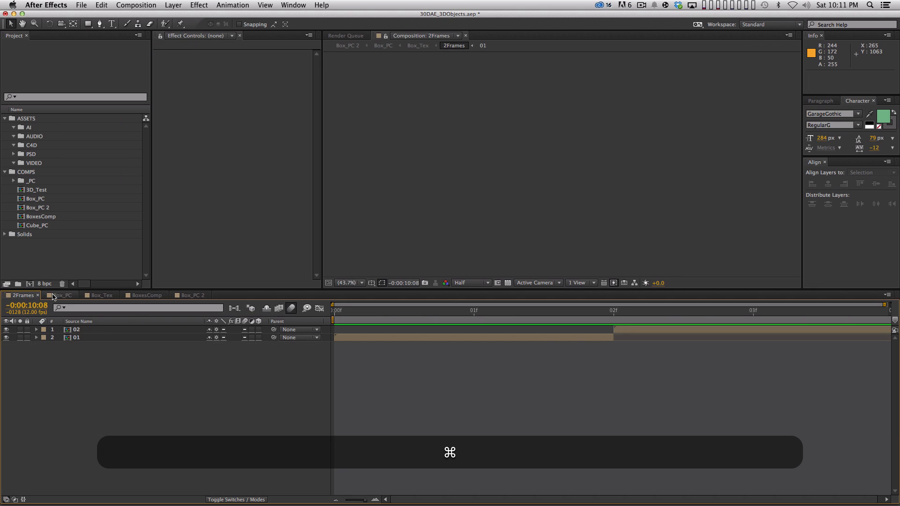
pyautogui.click(58, 296)
pyautogui.click(186, 296)
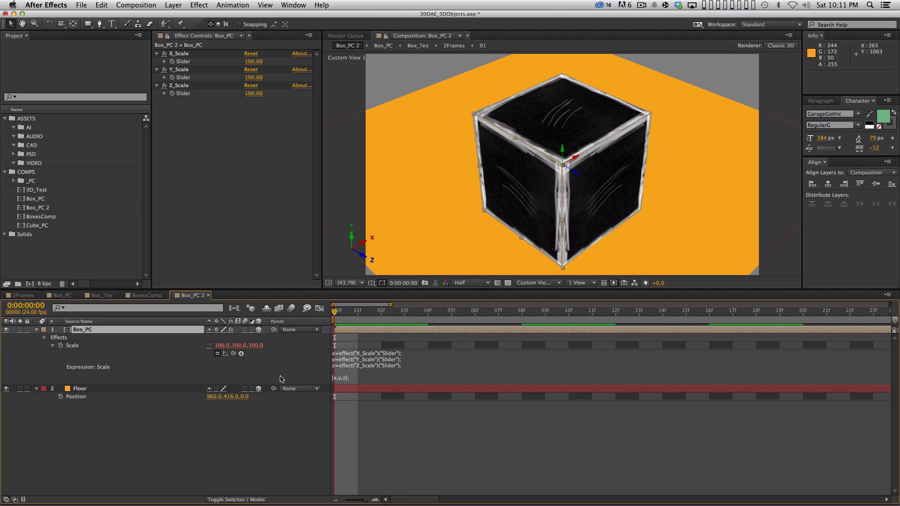
# Step: Set the Floor layer's Y Position to 40
pyautogui.click(231, 397)
pyautogui.write('40')
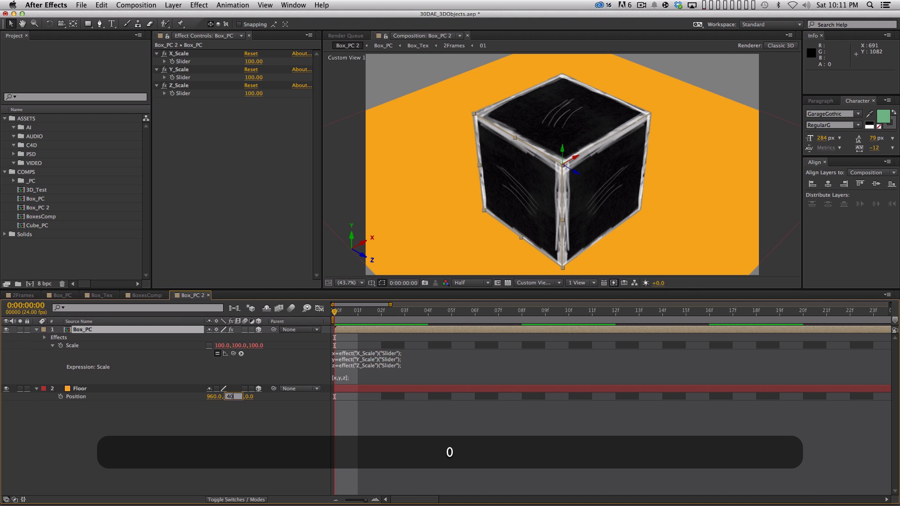
pyautogui.press('Return')
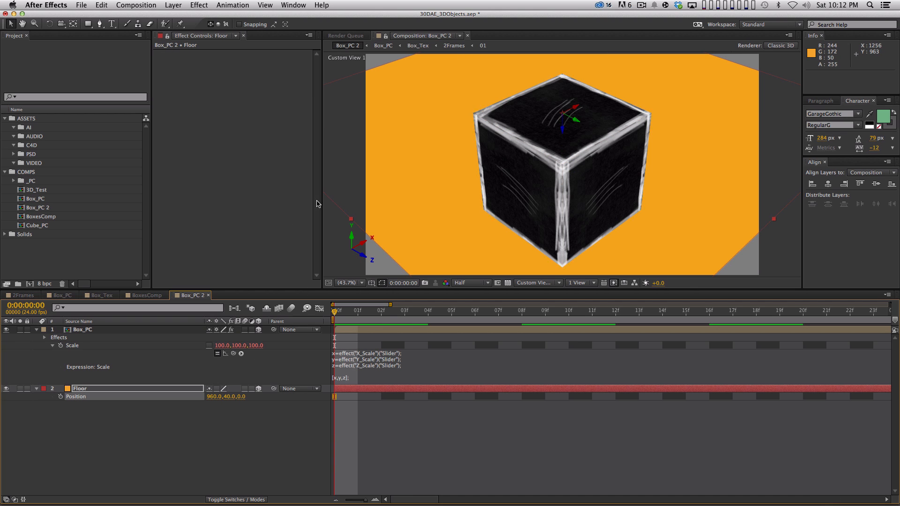
# Step: Try a Y Position of 1110 on the Floor layer against the cube from a low viewing angle, and set it to 540
pyautogui.click(172, 5)
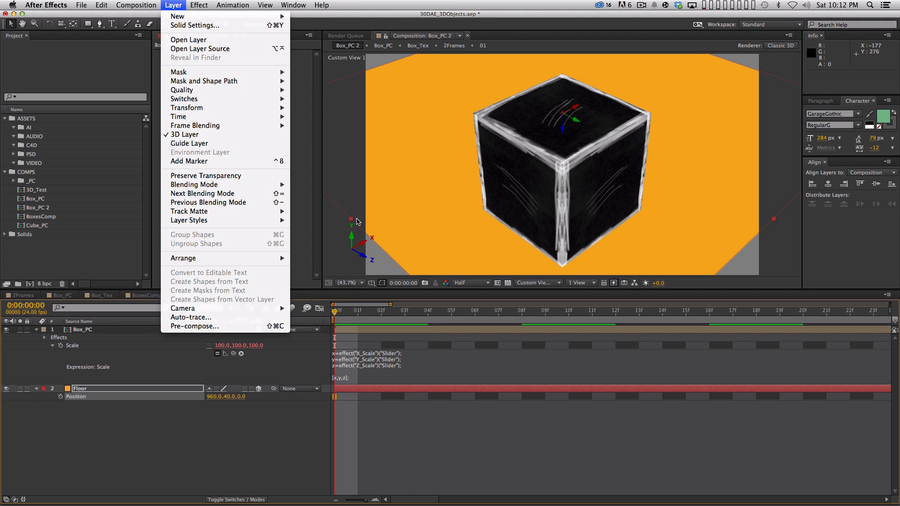
pyautogui.click(246, 410)
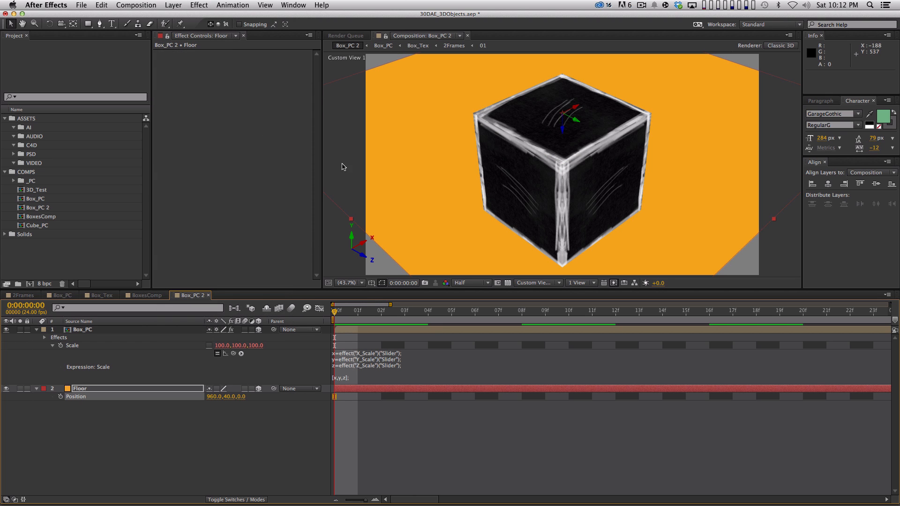
pyautogui.click(61, 25)
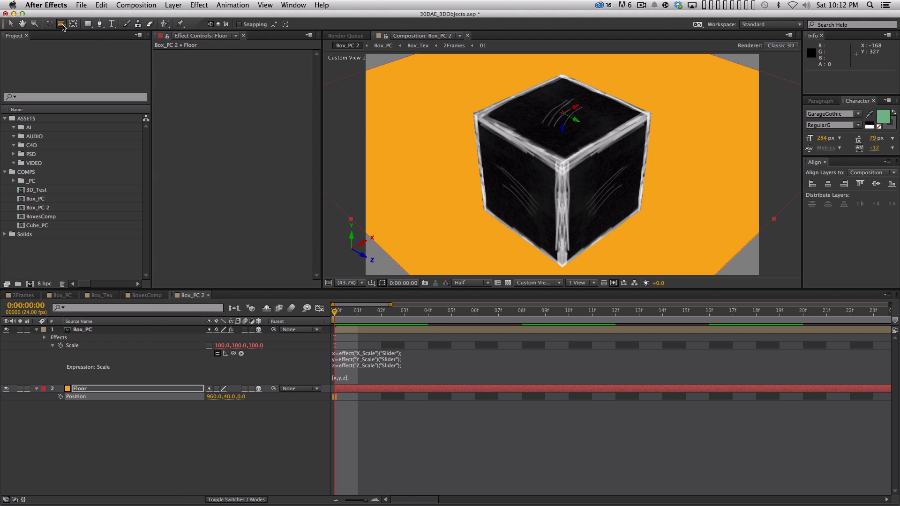
pyautogui.moveTo(578, 184); pyautogui.dragTo(576, 160)
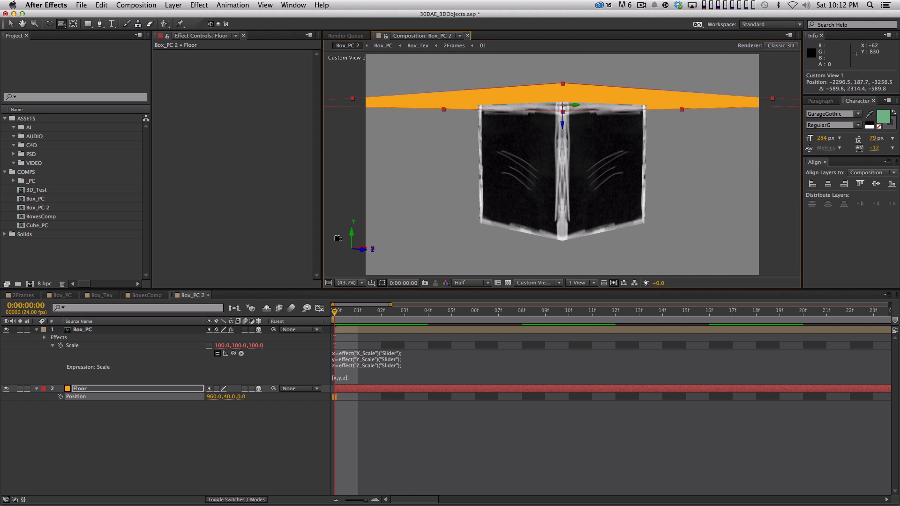
pyautogui.moveTo(226, 396); pyautogui.dragTo(763, 332)
pyautogui.click(229, 396)
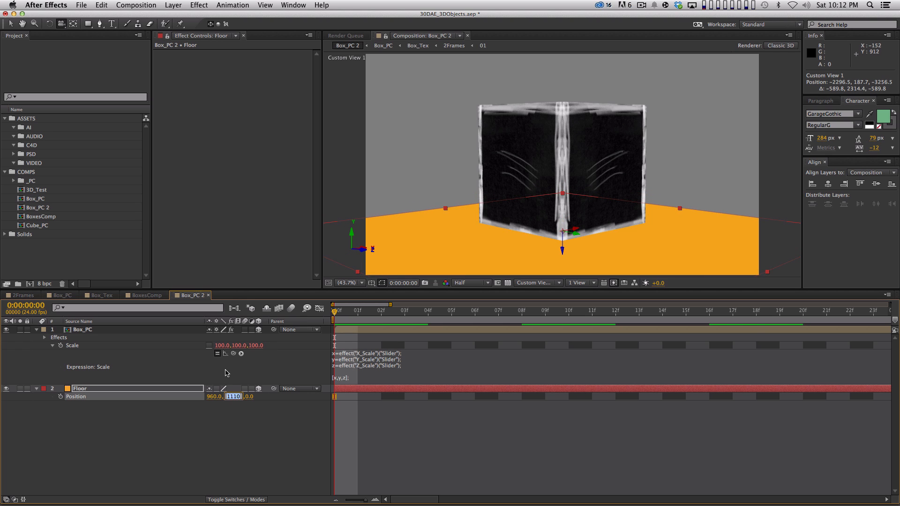
pyautogui.write('540')
pyautogui.press('Tab')
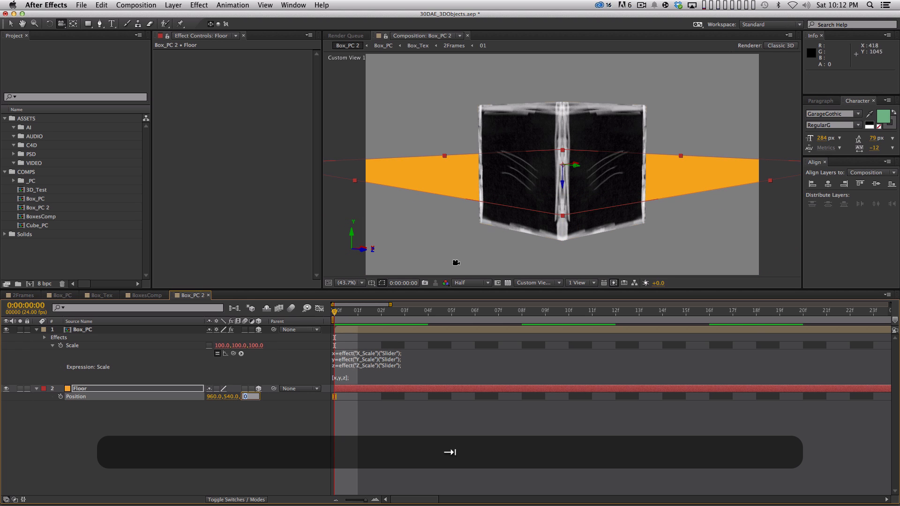
# Step: Try offsetting the Floor layer's Y Position by 500, and return it to 540
pyautogui.moveTo(550, 184); pyautogui.dragTo(560, 181)
pyautogui.click(229, 397)
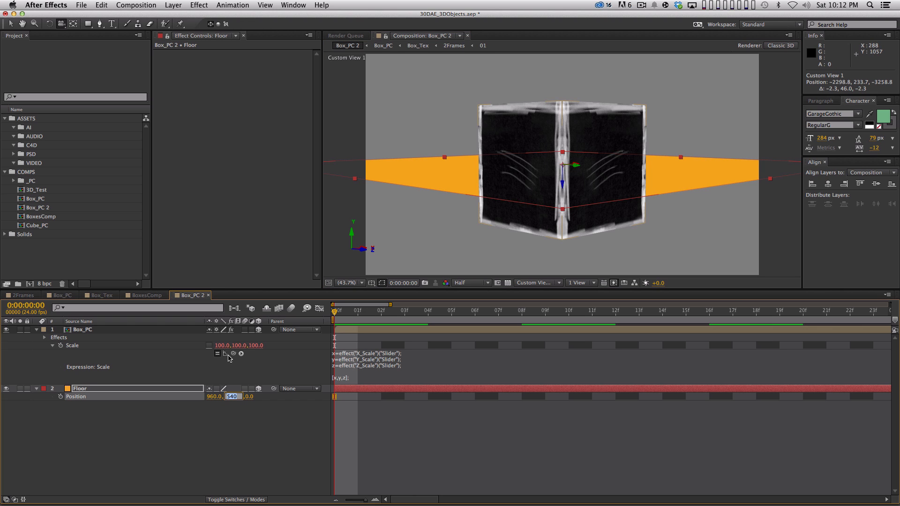
pyautogui.press('Right')
pyautogui.write('+500')
pyautogui.press('Return')
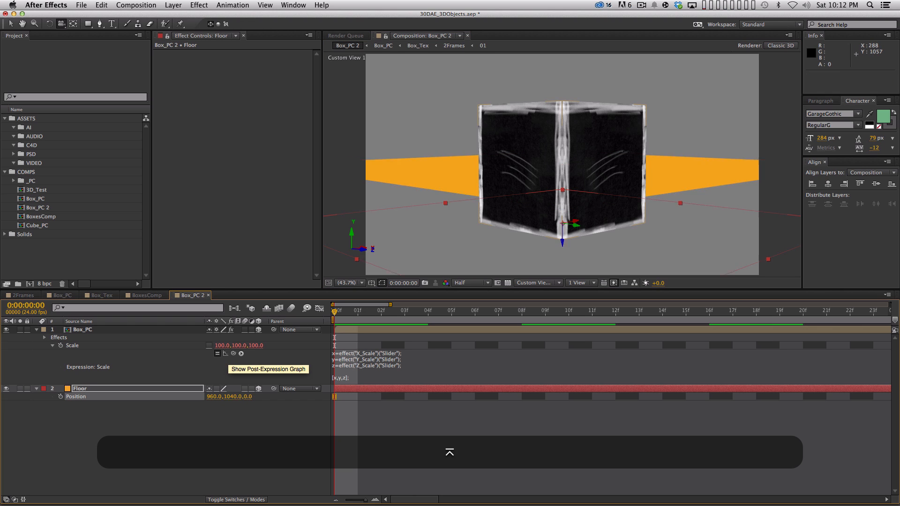
pyautogui.click(230, 397)
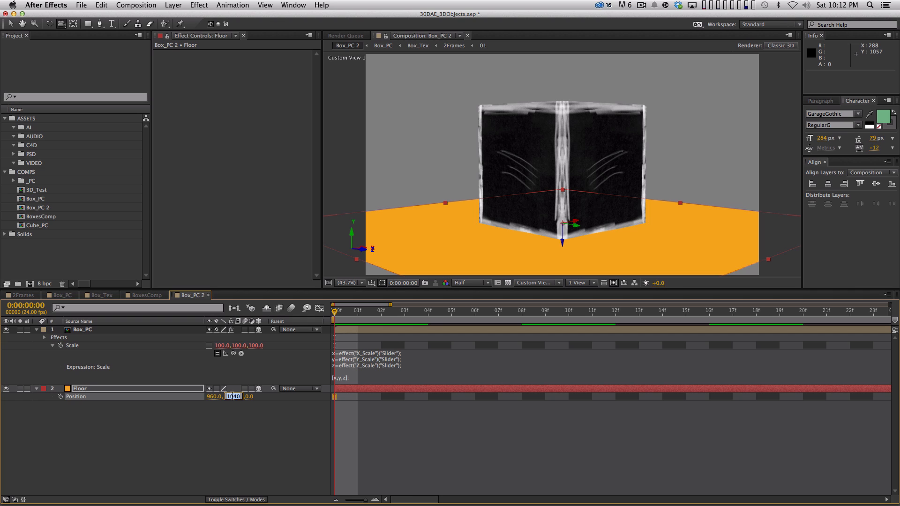
pyautogui.write('540')
pyautogui.press('Return')
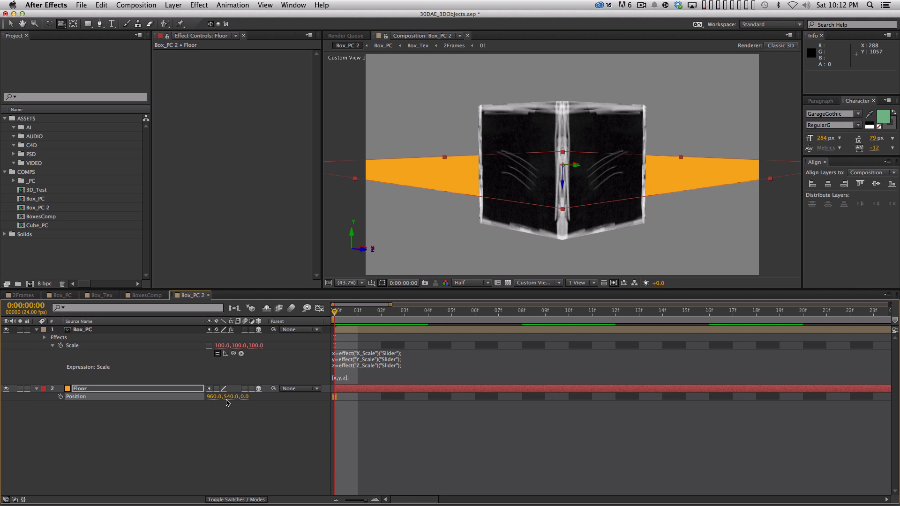
# Step: Add 500 to the Floor layer's Y Position of 540 to place it at 1040
pyautogui.click(227, 398)
pyautogui.press('Right')
pyautogui.write('+6')
pyautogui.press('BackSpace')
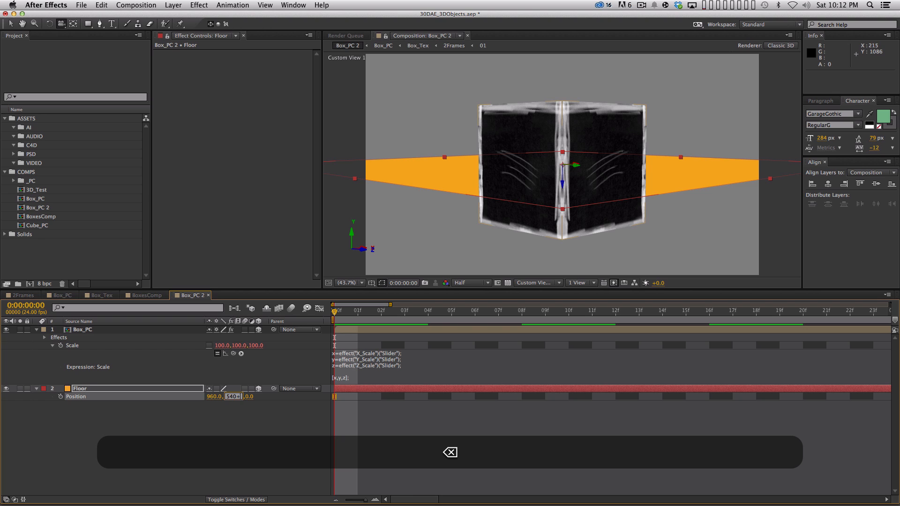
pyautogui.write('500')
pyautogui.press('Return')
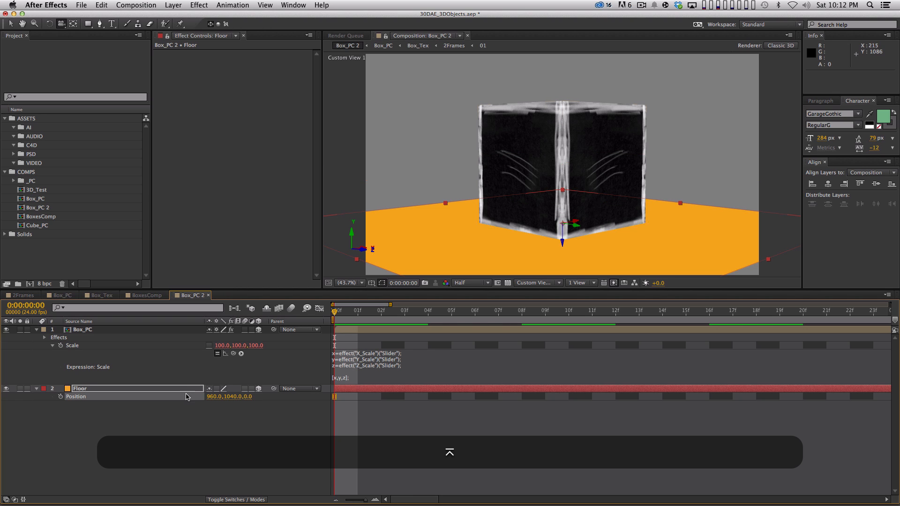
# Step: Select the Box_PC layer and reveal its Anchor Point property
pyautogui.moveTo(560, 185)
pyautogui.mouseDown()
pyautogui.moveTo(577, 205)
pyautogui.moveTo(573, 188)
pyautogui.moveTo(545, 175)
pyautogui.mouseUp()
pyautogui.click(382, 456)
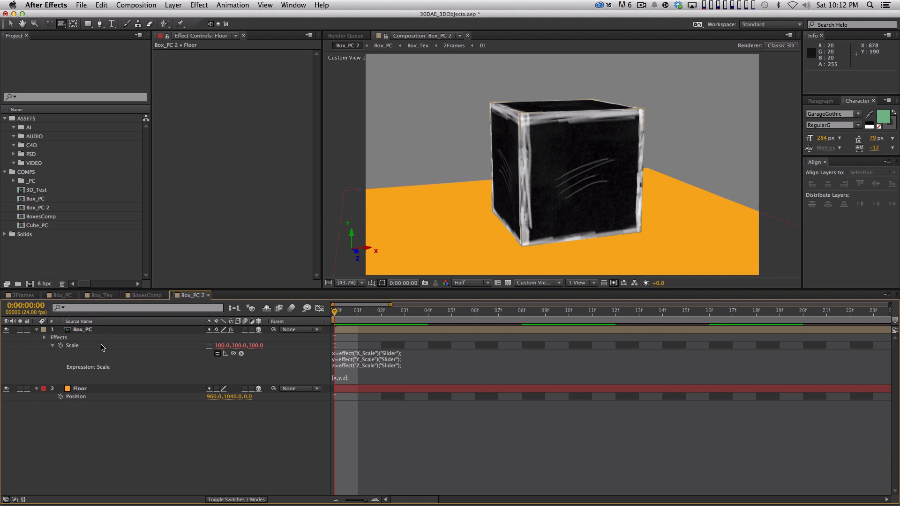
pyautogui.click(103, 329)
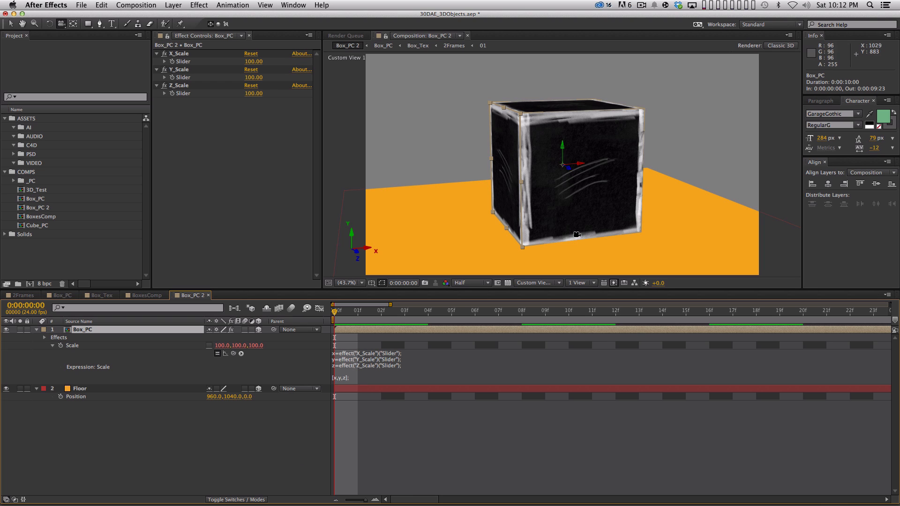
pyautogui.press('a')
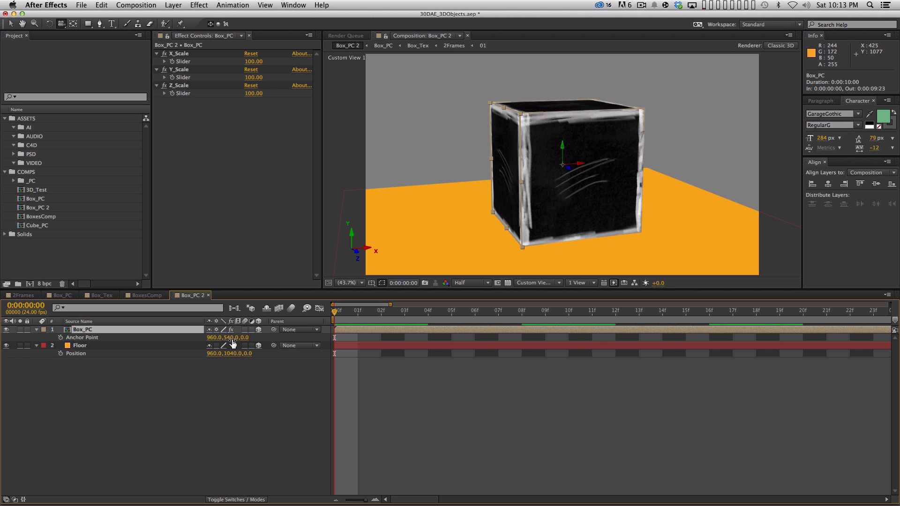
# Step: Try different Y Anchor Point values for Box_PC, ending at 1067, and undo the changes
pyautogui.moveTo(230, 338); pyautogui.dragTo(566, 283)
pyautogui.moveTo(608, 203); pyautogui.dragTo(595, 215)
pyautogui.moveTo(233, 339); pyautogui.dragTo(202, 338)
pyautogui.moveTo(388, 235); pyautogui.dragTo(382, 239)
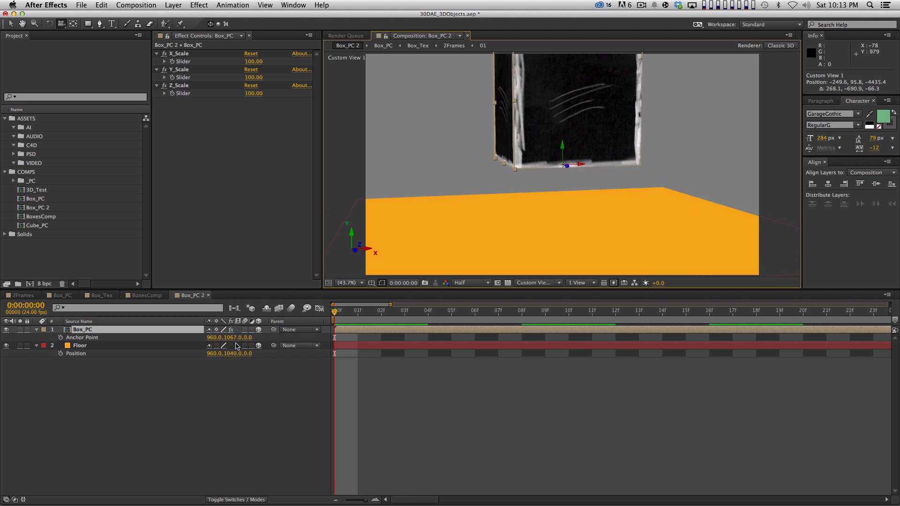
pyautogui.press('super+z')
pyautogui.press('super+z')
pyautogui.press('super+z')
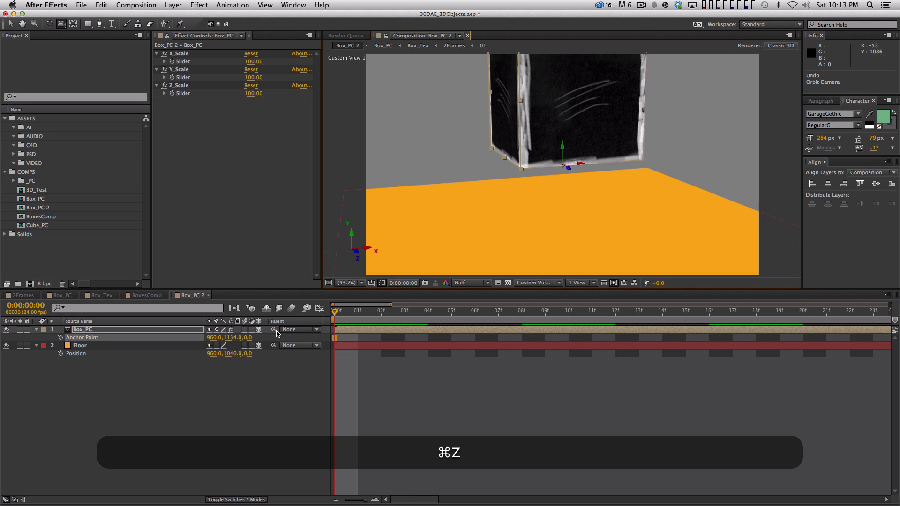
pyautogui.press('super+z')
# Step: Add 500 to Box_PC's Y Anchor Point of 540 to place the anchor at 1040
pyautogui.click(232, 338)
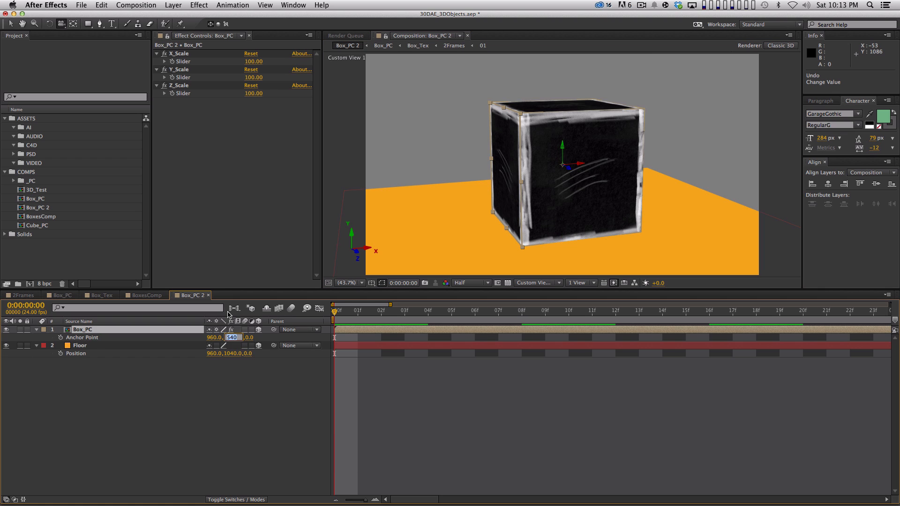
pyautogui.press('Right')
pyautogui.write('+500')
pyautogui.press('Return')
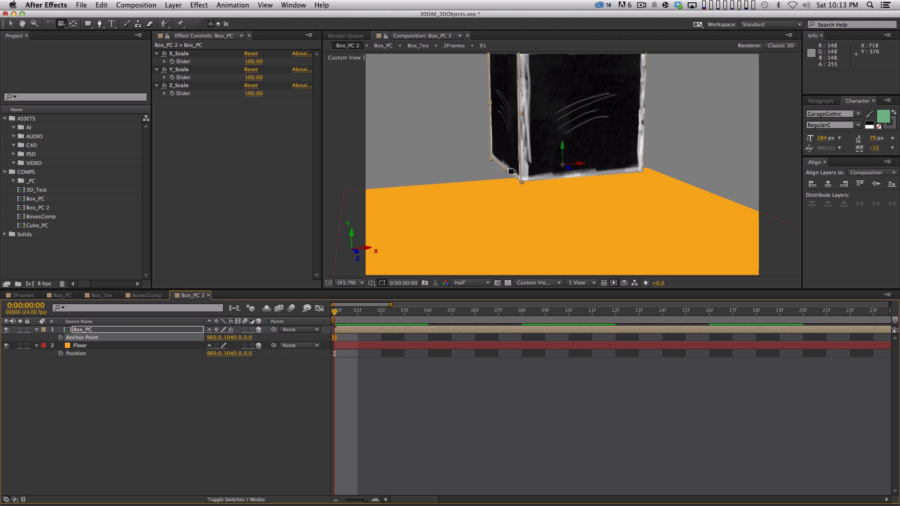
pyautogui.moveTo(488, 183)
pyautogui.mouseDown()
pyautogui.moveTo(501, 161)
pyautogui.moveTo(465, 128)
pyautogui.moveTo(492, 174)
pyautogui.moveTo(484, 177)
pyautogui.mouseUp()
pyautogui.press('super+z')
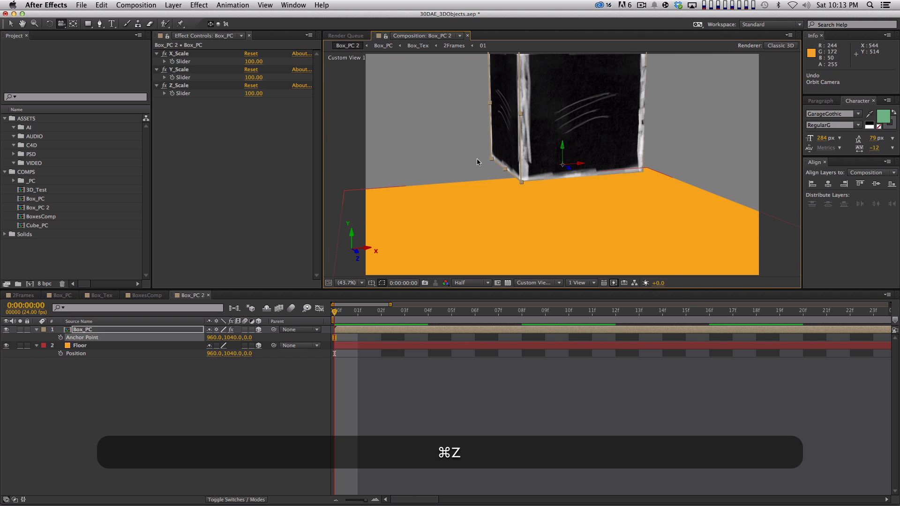
# Step: Reveal Box_PC's Position and add 500 to its Y Position, making it 1040
pyautogui.click(130, 330)
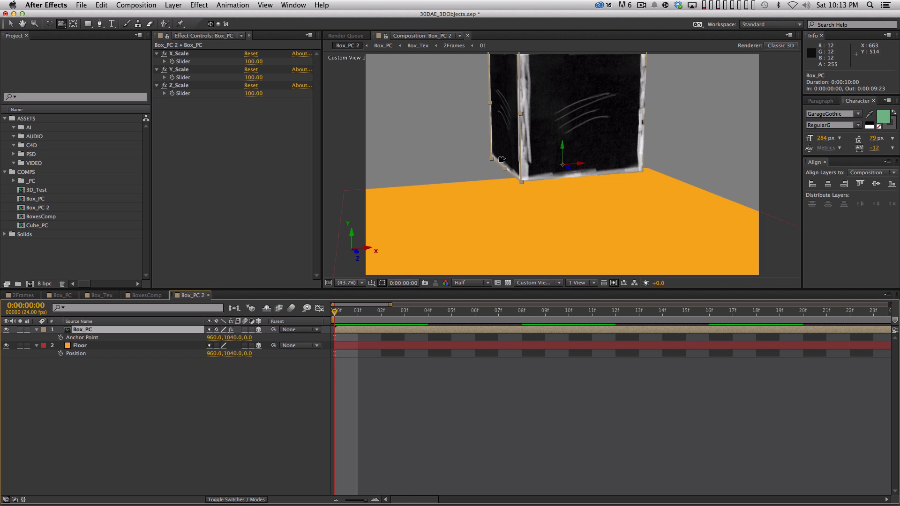
pyautogui.press('p')
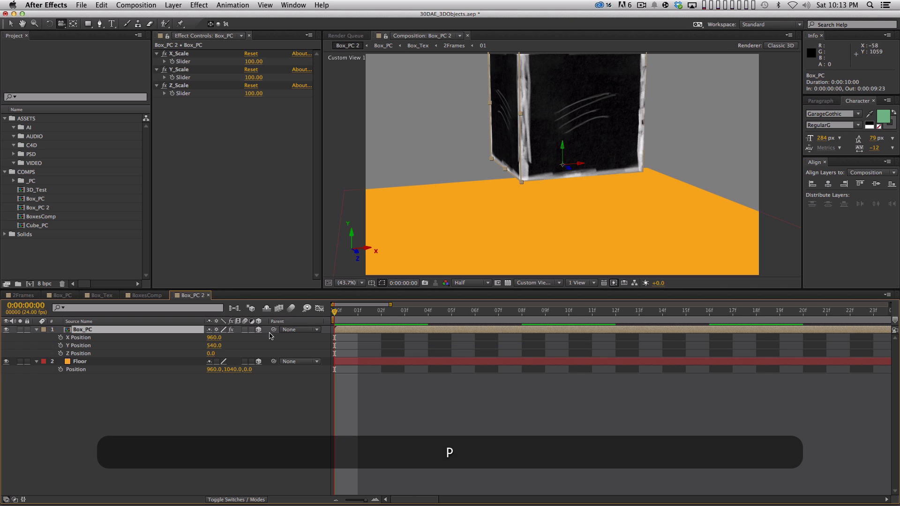
pyautogui.click(212, 346)
pyautogui.press('Right')
pyautogui.write('+500')
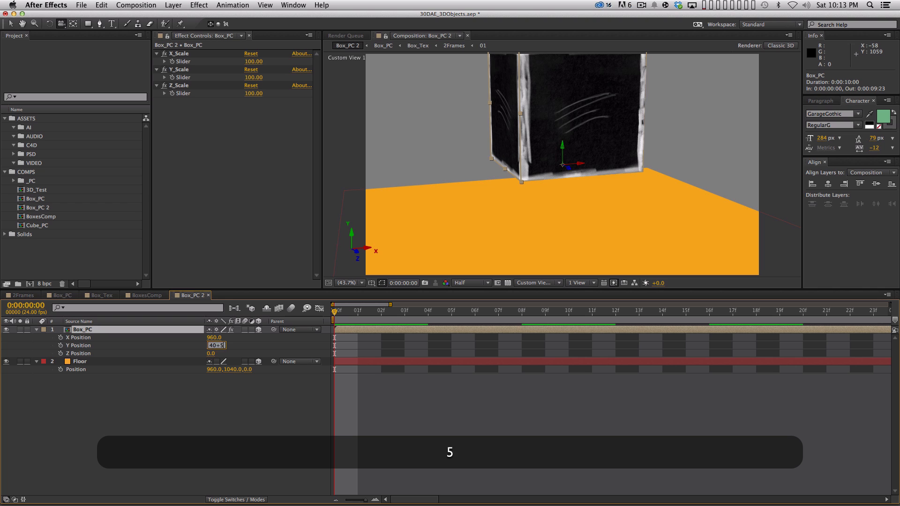
pyautogui.press('Return')
pyautogui.moveTo(574, 203); pyautogui.dragTo(538, 232)
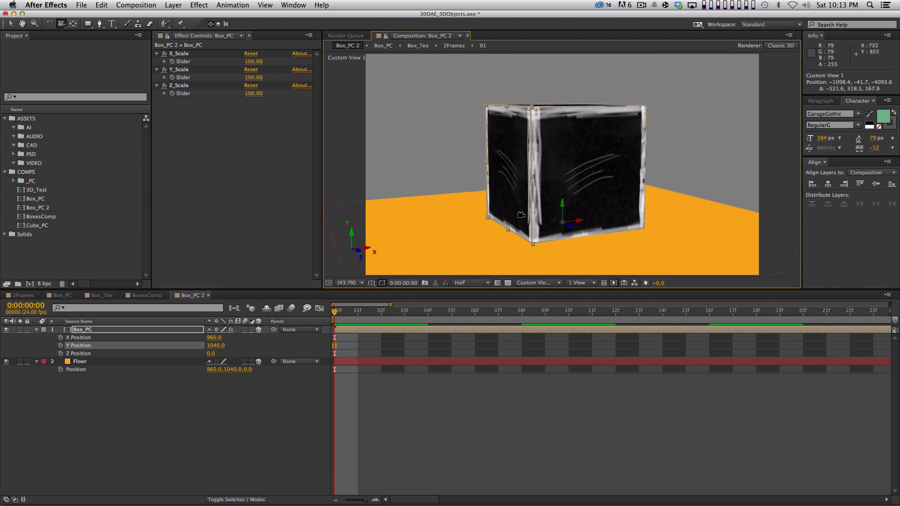
pyautogui.click(255, 396)
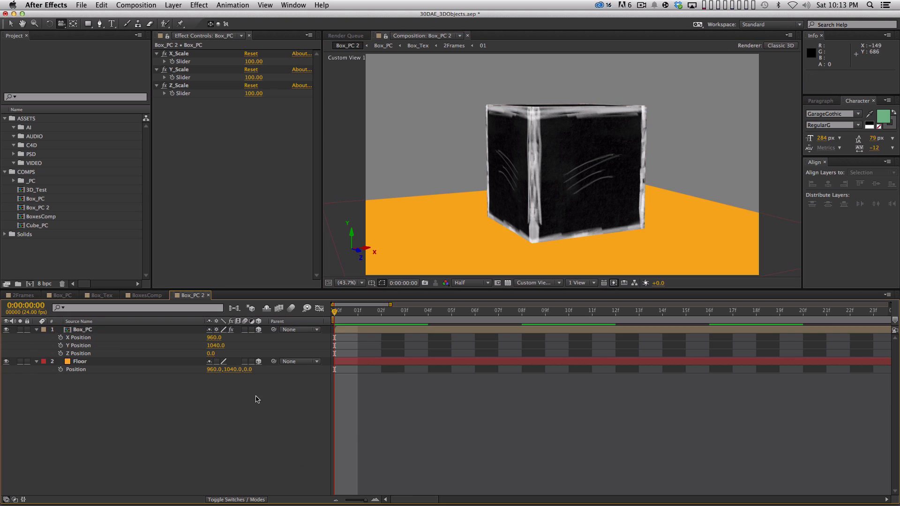
# Step: Enable keyframing on Box_PC's X_Scale, Y_Scale and Z_Scale sliders at frame 0, with all three set to 0
pyautogui.click(99, 329)
pyautogui.click(172, 65)
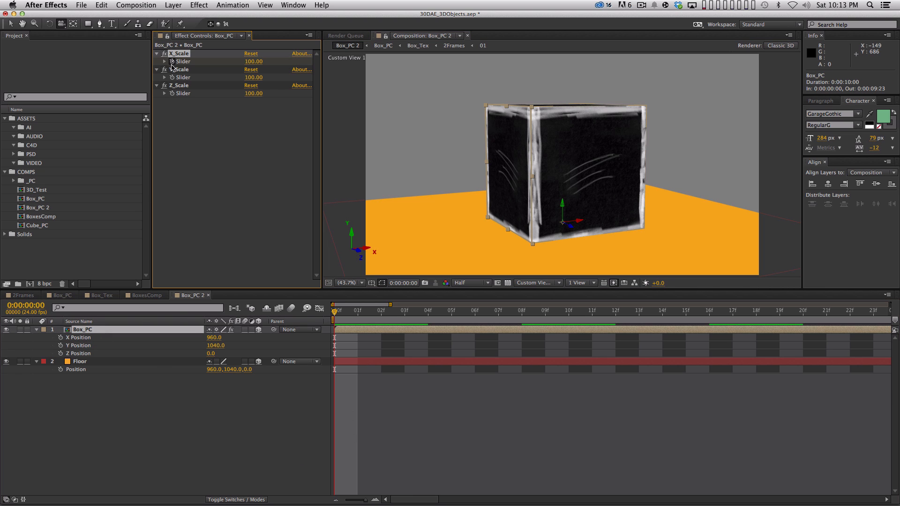
pyautogui.click(175, 86)
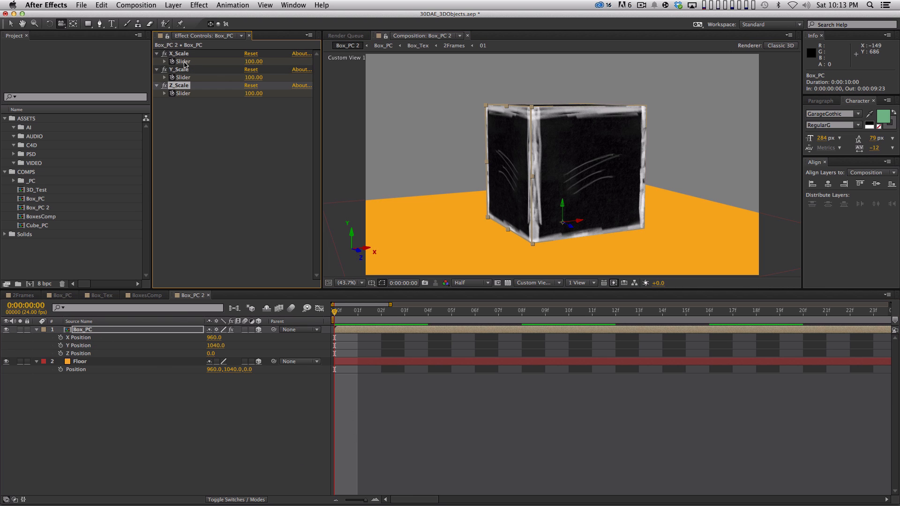
pyautogui.click(36, 361)
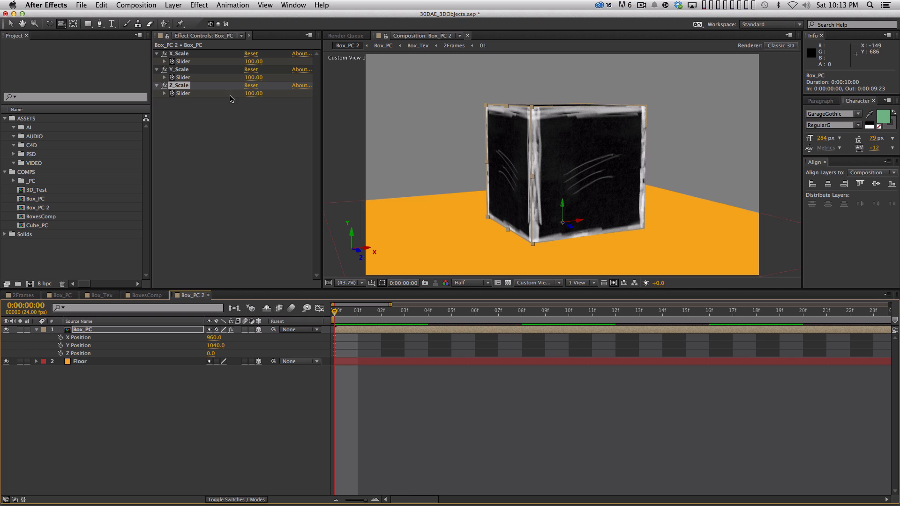
pyautogui.click(253, 61)
pyautogui.write('0')
pyautogui.press('Return')
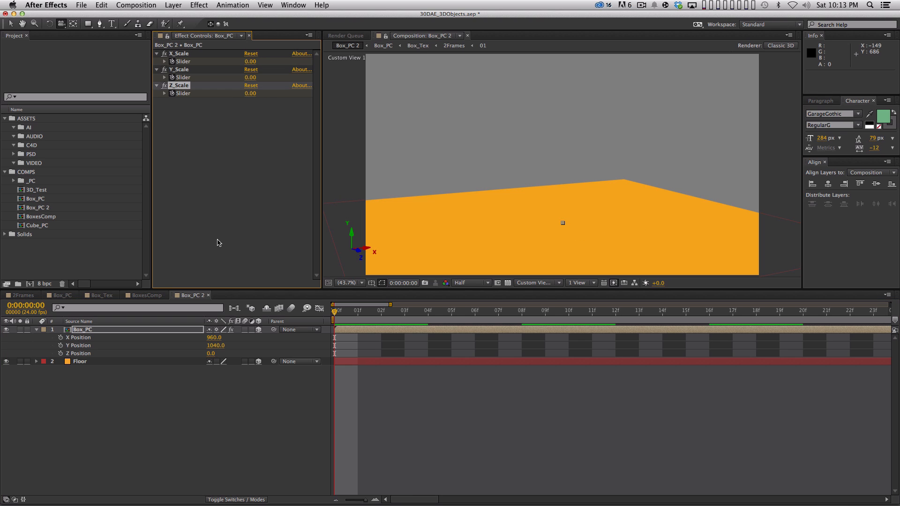
# Step: Set the X_Scale, Y_Scale and Z_Scale sliders of Box_PC to 30 at frame 8
pyautogui.press('pagedown')
pyautogui.press('pagedown')
pyautogui.press('pagedown')
pyautogui.press('pagedown')
pyautogui.press('pagedown')
pyautogui.press('pagedown')
pyautogui.press('pagedown')
pyautogui.press('pagedown')
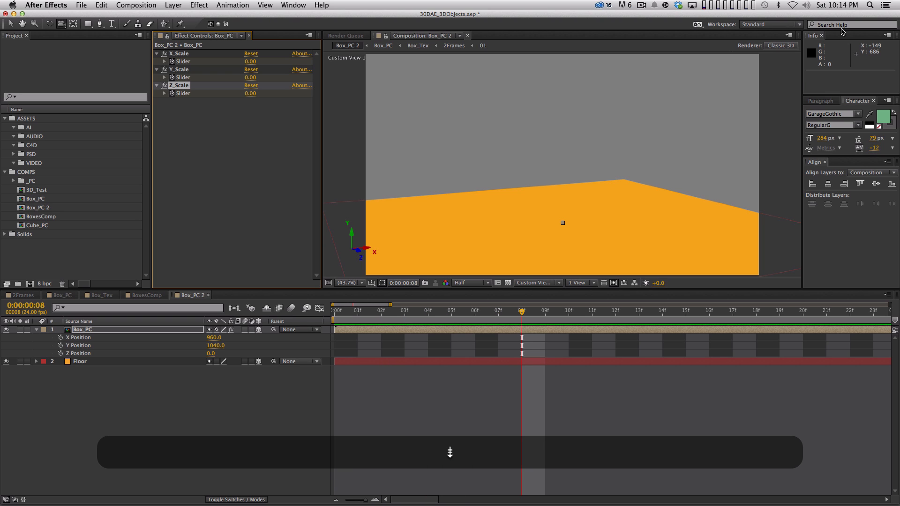
pyautogui.press('-')
pyautogui.press('-')
pyautogui.press('-')
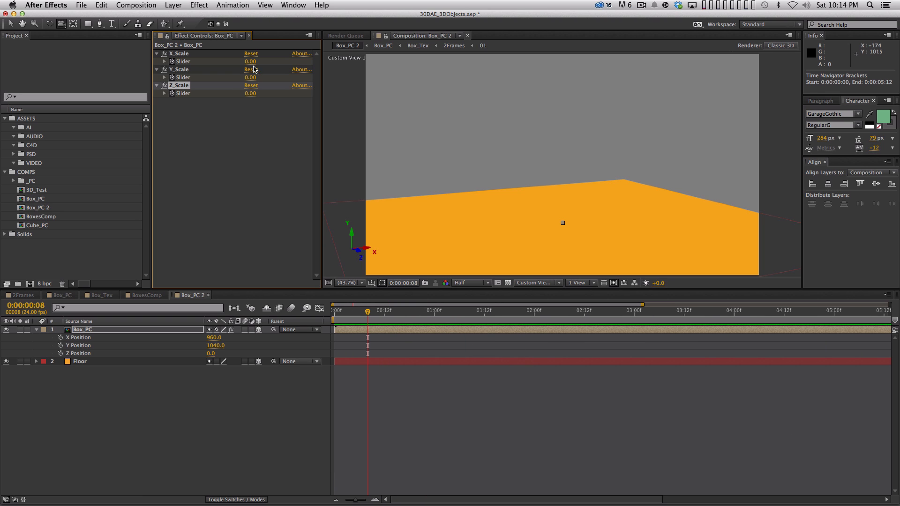
pyautogui.click(250, 61)
pyautogui.write('30')
pyautogui.press('Tab')
pyautogui.write('30')
pyautogui.press('Tab')
pyautogui.write('30')
pyautogui.press('Return')
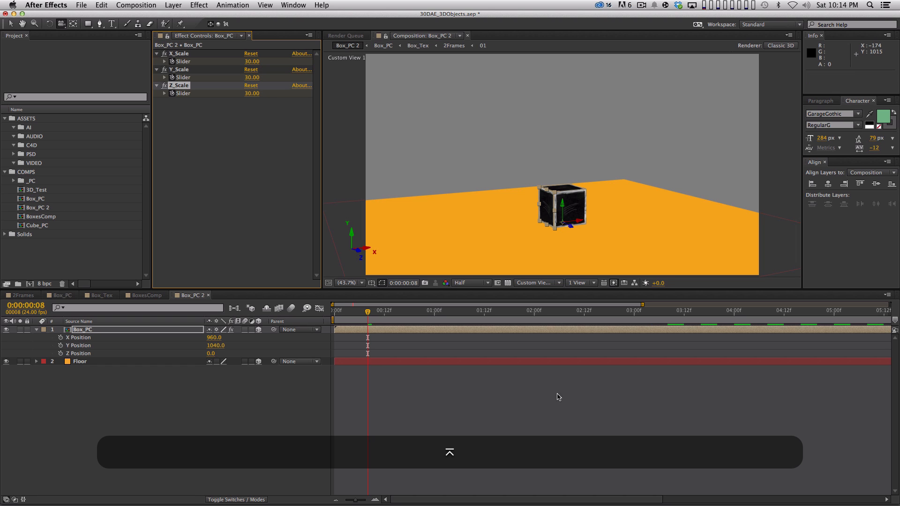
# Step: Reveal Box_PC's slider keyframes and apply Easy Ease to all of them
pyautogui.click(102, 331)
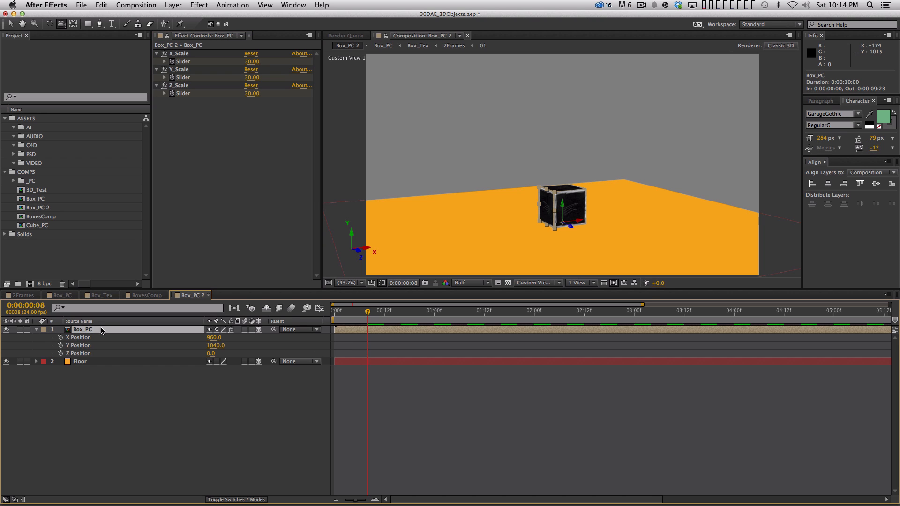
pyautogui.press('u')
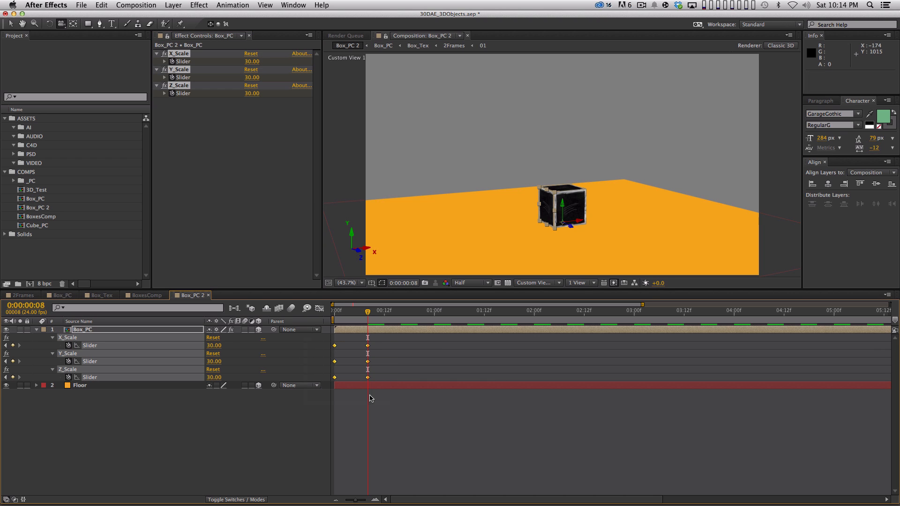
pyautogui.press('F9')
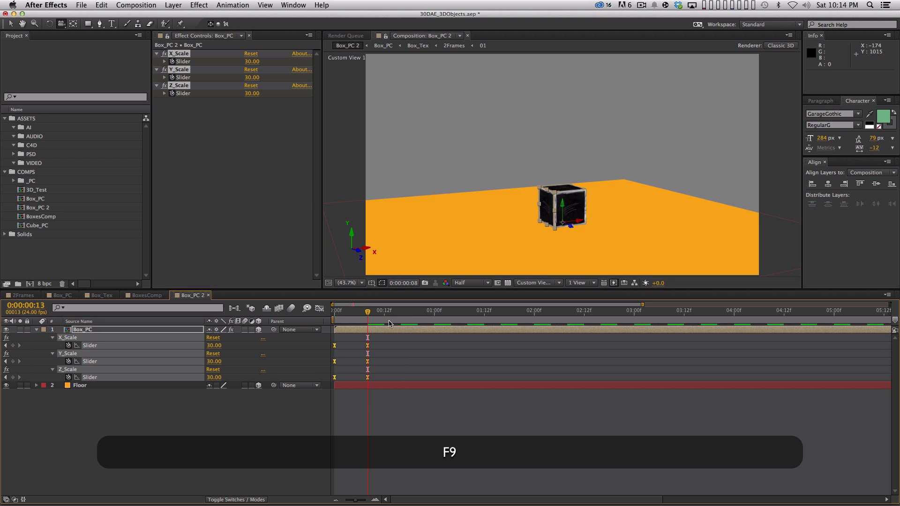
# Step: End the work area at 0:00:01:01 and preview the box's growth animation
pyautogui.click(438, 310)
pyautogui.press('KP_0')
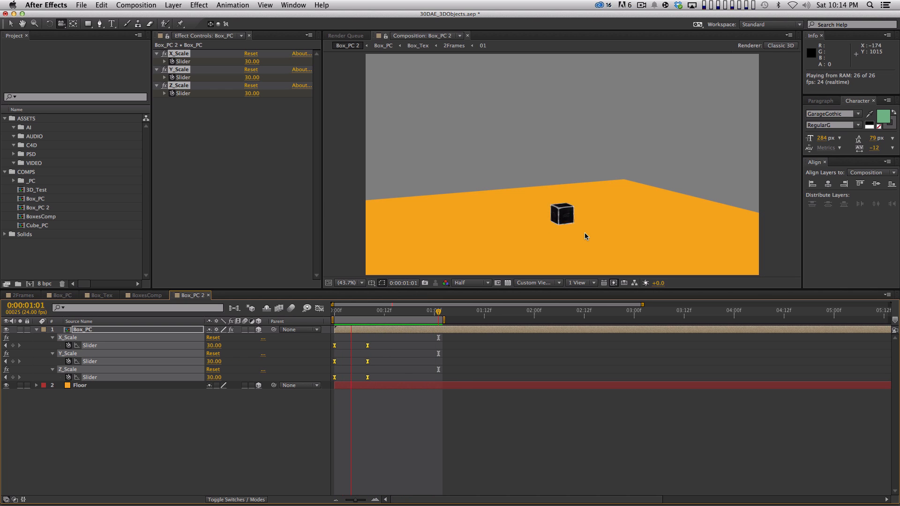
pyautogui.press('space')
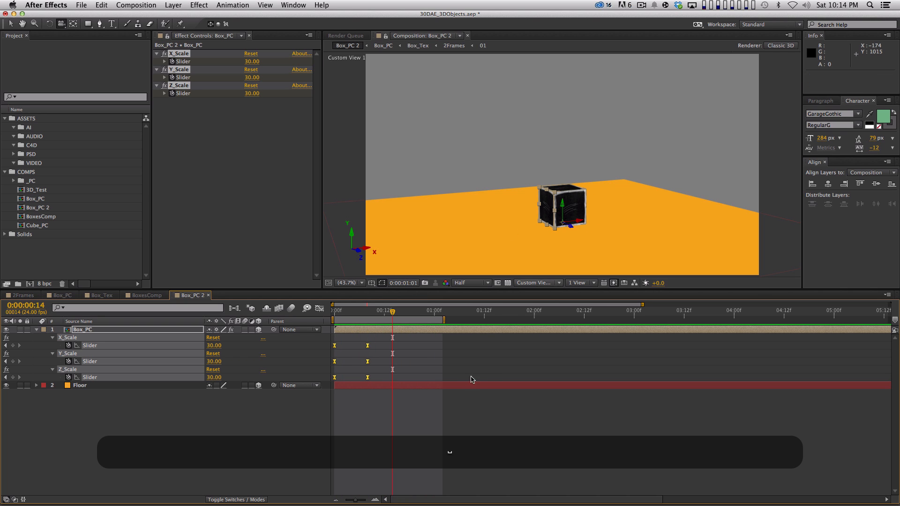
# Step: Move the ending keyframes of Box_PC's three scale sliders to frame 5, previewing the faster growth
pyautogui.moveTo(357, 339); pyautogui.dragTo(378, 389)
pyautogui.click(366, 346)
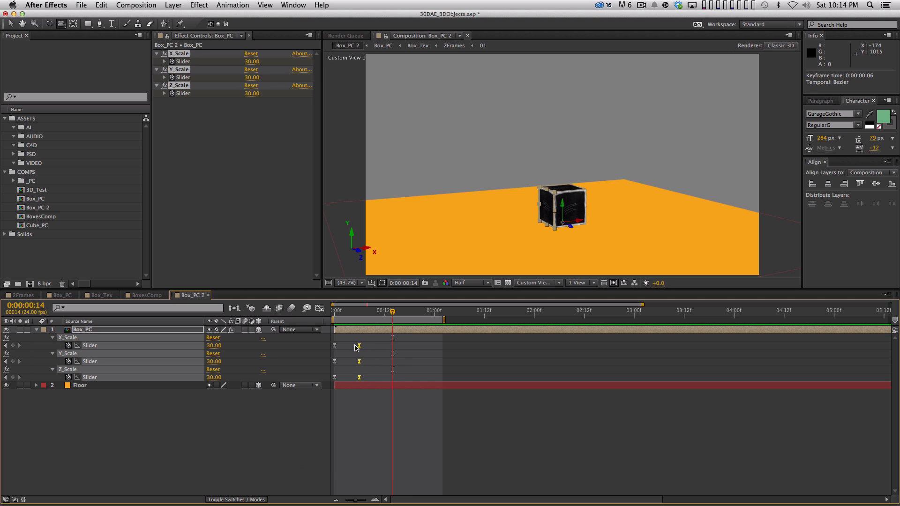
pyautogui.moveTo(357, 346); pyautogui.dragTo(348, 347)
pyautogui.press('KP_0')
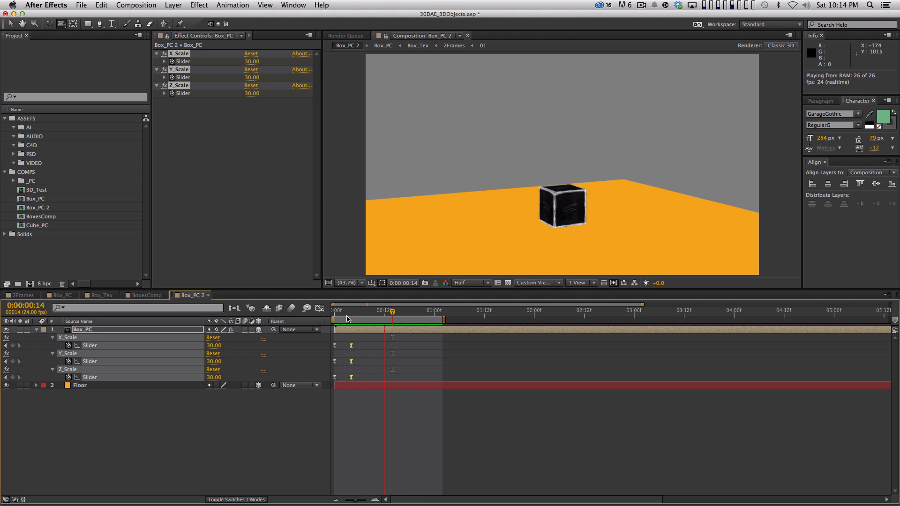
pyautogui.press('space')
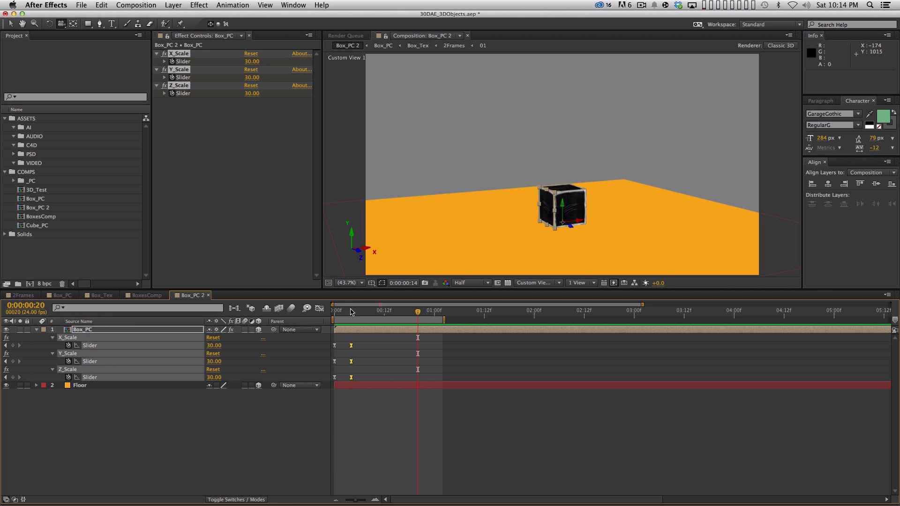
pyautogui.moveTo(352, 312); pyautogui.dragTo(333, 316)
pyautogui.press('space')
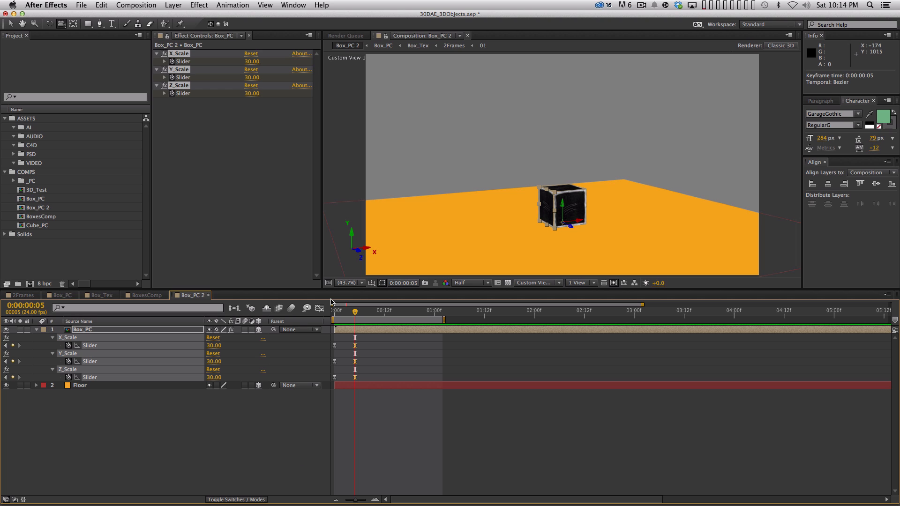
# Step: Add keyframes to the X_Scale, Y_Scale and Z_Scale sliders at frames 8 and 10, keeping the value at 30
pyautogui.press('pagedown')
pyautogui.press('pagedown')
pyautogui.press('pagedown')
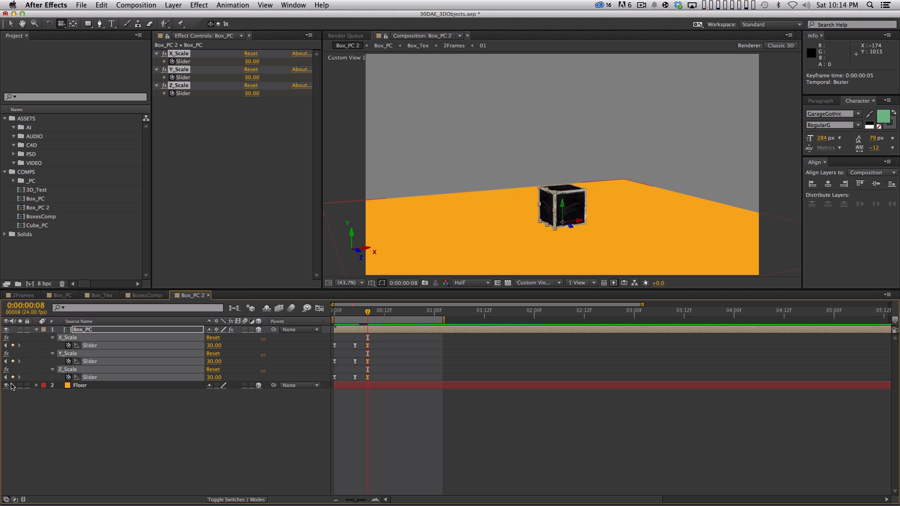
pyautogui.press('pagedown')
pyautogui.press('pagedown')
pyautogui.click(12, 346)
pyautogui.click(13, 361)
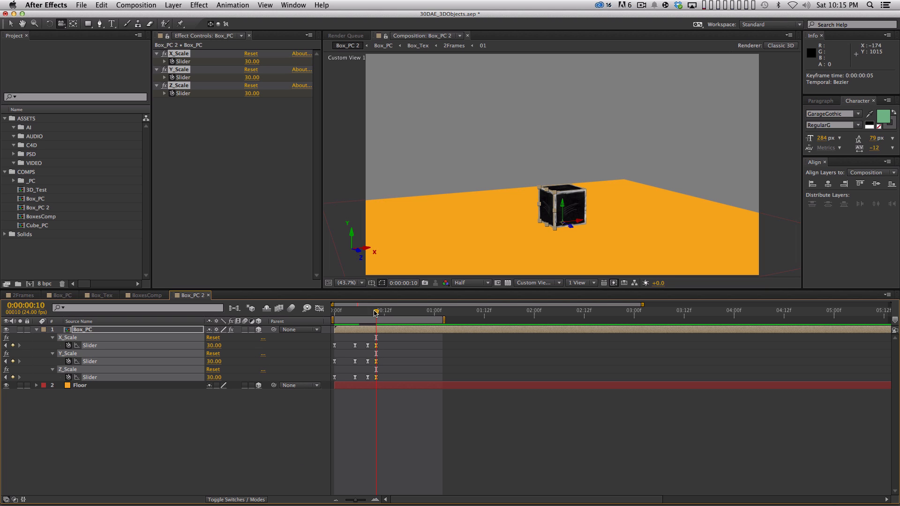
# Step: Set all three scale sliders to 38 at frame 5 and 26 at frame 8, and preview the bounce
pyautogui.moveTo(335, 313); pyautogui.dragTo(357, 314)
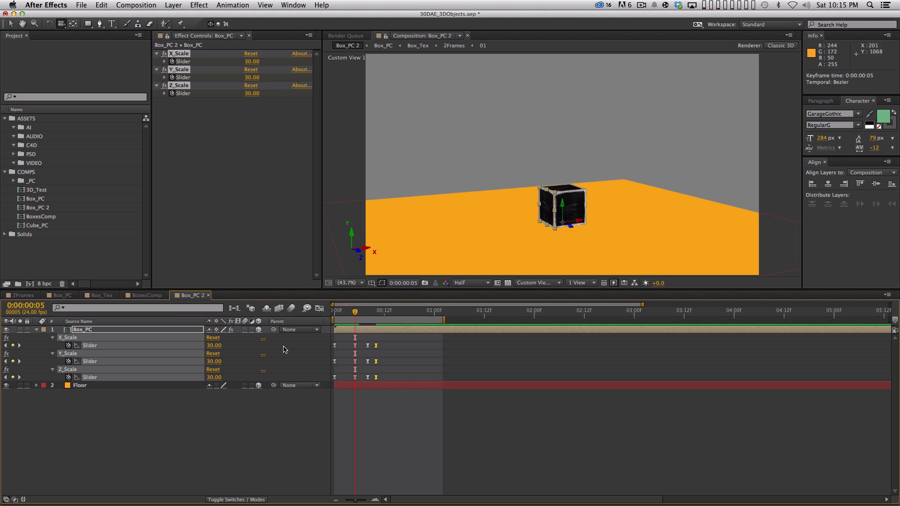
pyautogui.moveTo(217, 346)
pyautogui.mouseDown()
pyautogui.moveTo(252, 343)
pyautogui.moveTo(225, 346)
pyautogui.mouseUp()
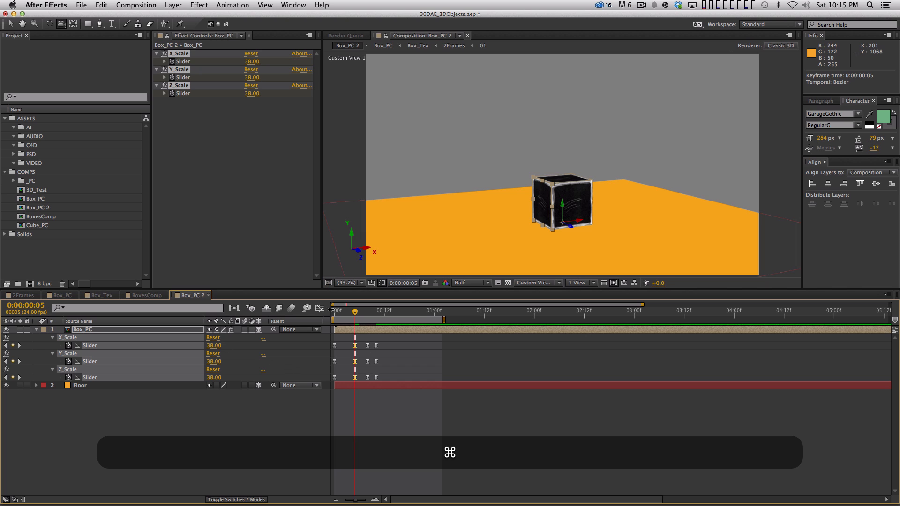
pyautogui.press('k')
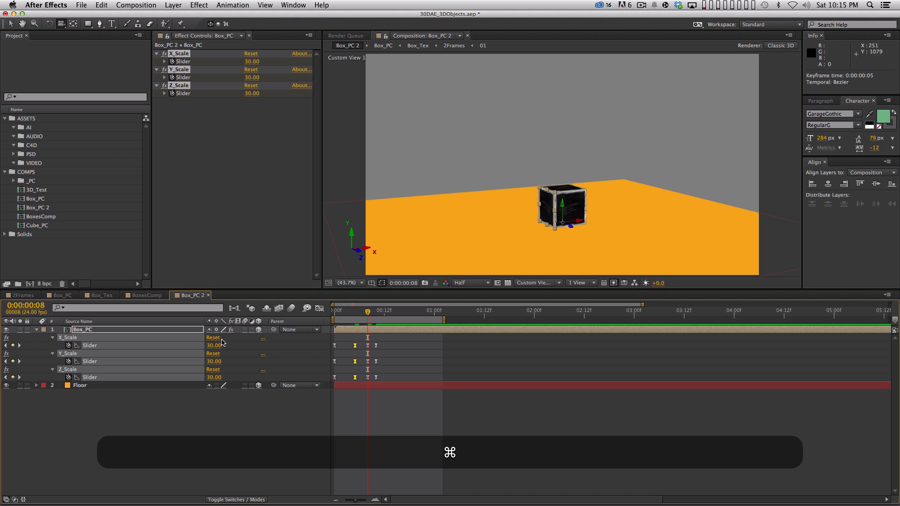
pyautogui.moveTo(216, 346); pyautogui.dragTo(202, 347)
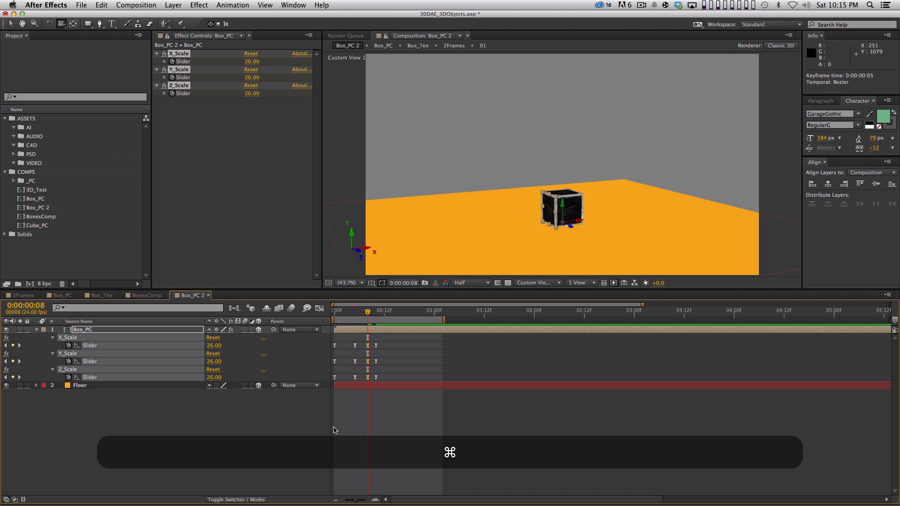
pyautogui.press('KP_0')
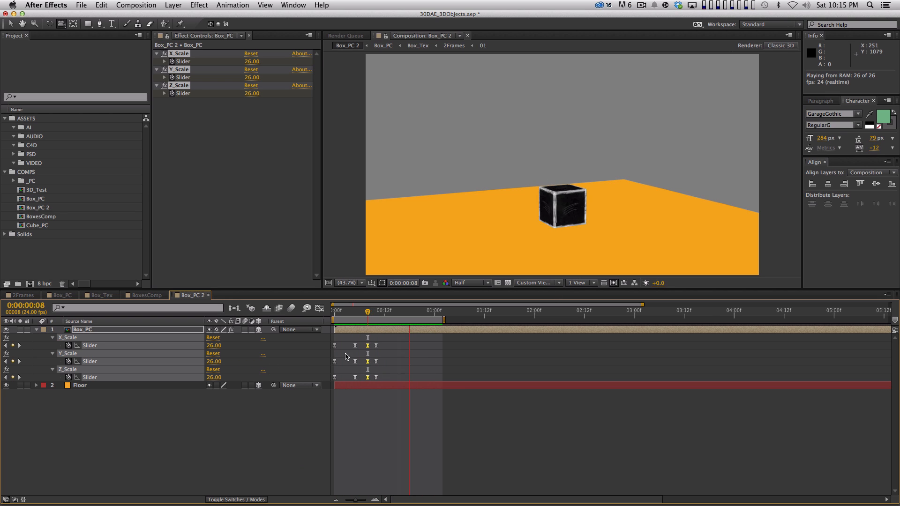
pyautogui.press('space')
# Step: Show the slider curves fitted in the Graph Editor and lengthen both easing handles of the frame 5 peak
pyautogui.hotkey('shift', 'F3')
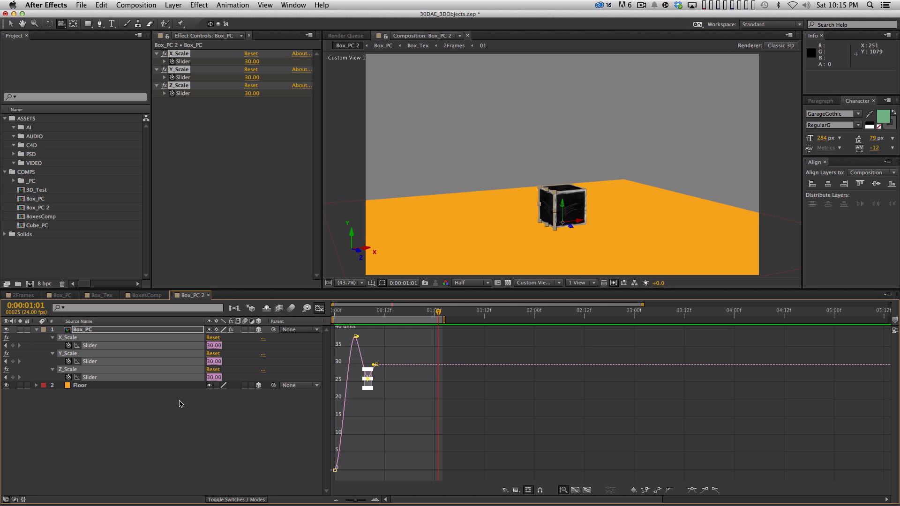
pyautogui.click(587, 490)
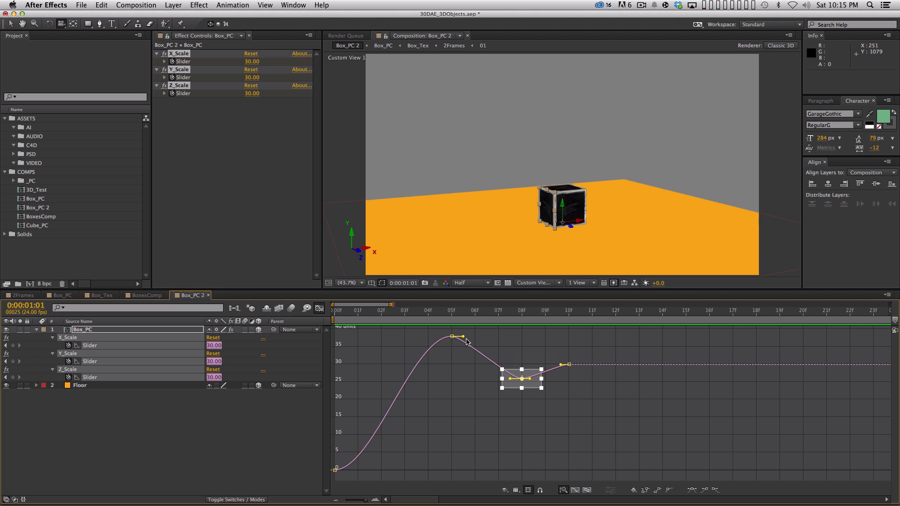
pyautogui.moveTo(464, 363); pyautogui.dragTo(433, 325)
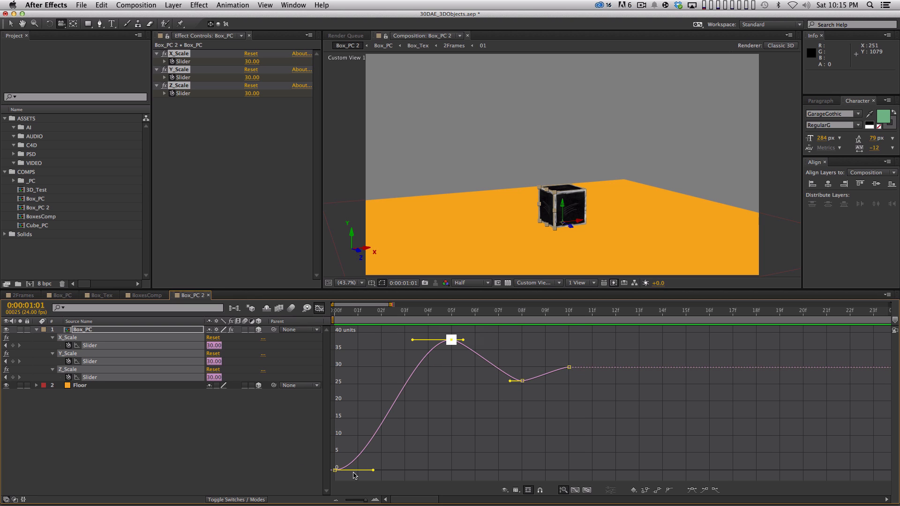
pyautogui.moveTo(359, 476); pyautogui.dragTo(331, 462)
pyautogui.click(452, 336)
pyautogui.moveTo(410, 340); pyautogui.dragTo(383, 340)
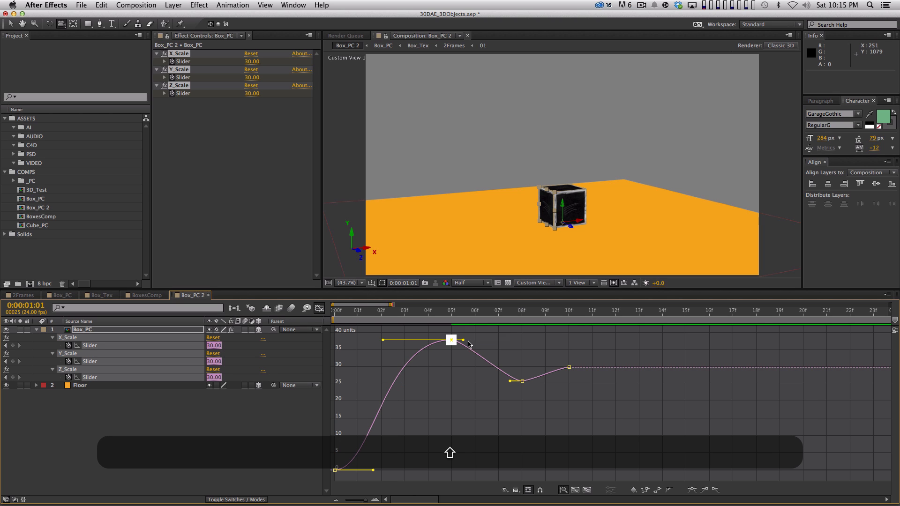
pyautogui.moveTo(464, 340); pyautogui.dragTo(492, 340)
# Step: Lengthen the easing handles of the frame 8 and frame 10 slider keyframes, and preview the smoother bounce
pyautogui.click(512, 380)
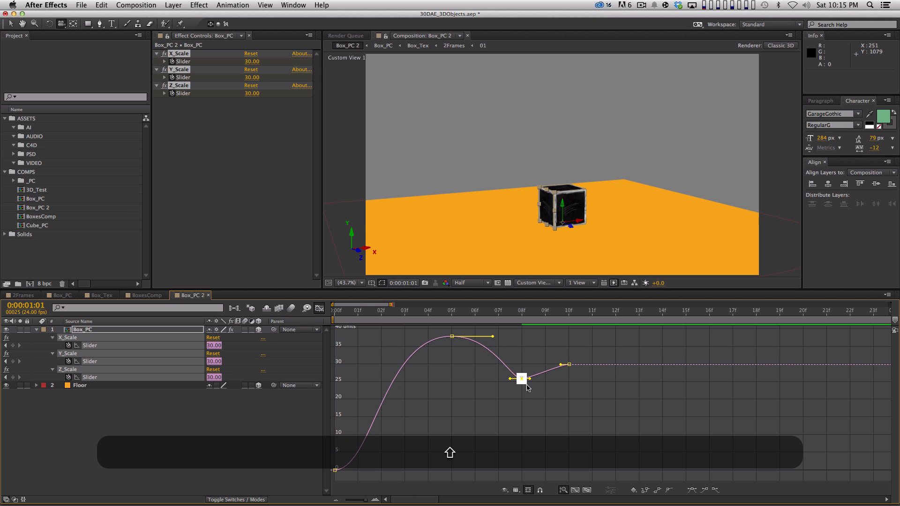
pyautogui.moveTo(511, 380); pyautogui.dragTo(547, 366)
pyautogui.click(561, 365)
pyautogui.press('KP_0')
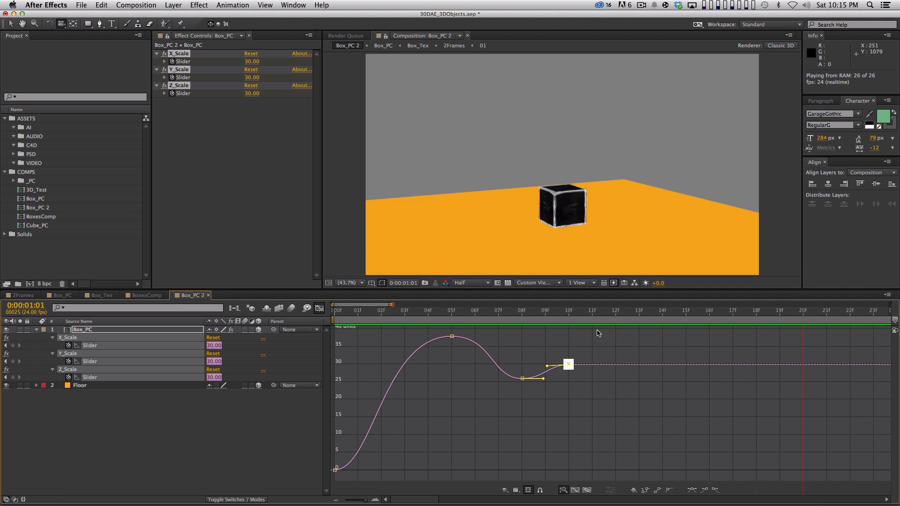
pyautogui.press('space')
# Step: Angle the frame 0 keyframe's outgoing handle upward for a faster start, preview it, and close the Graph Editor
pyautogui.click(440, 424)
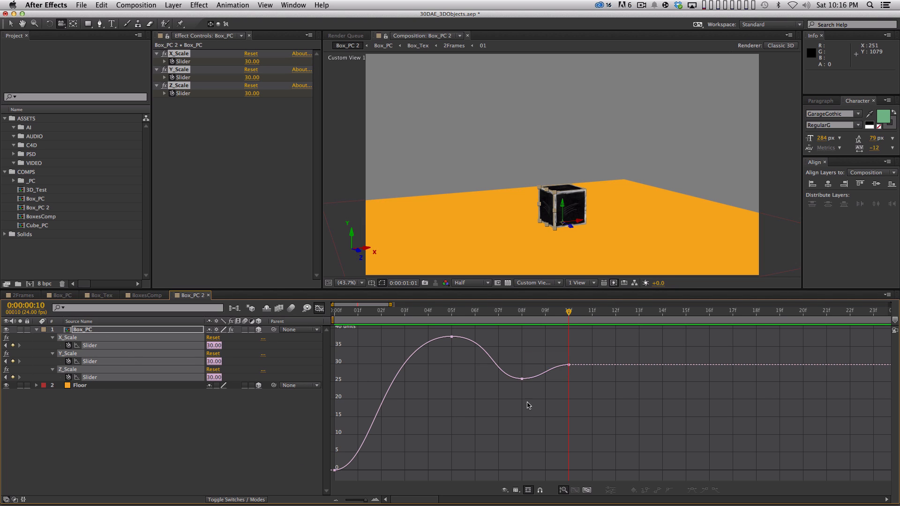
pyautogui.click(335, 467)
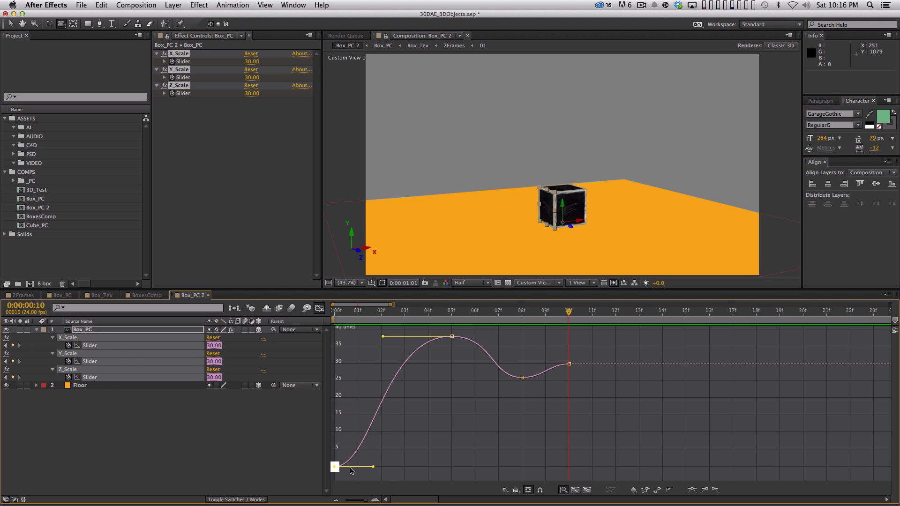
pyautogui.moveTo(373, 467); pyautogui.dragTo(367, 441)
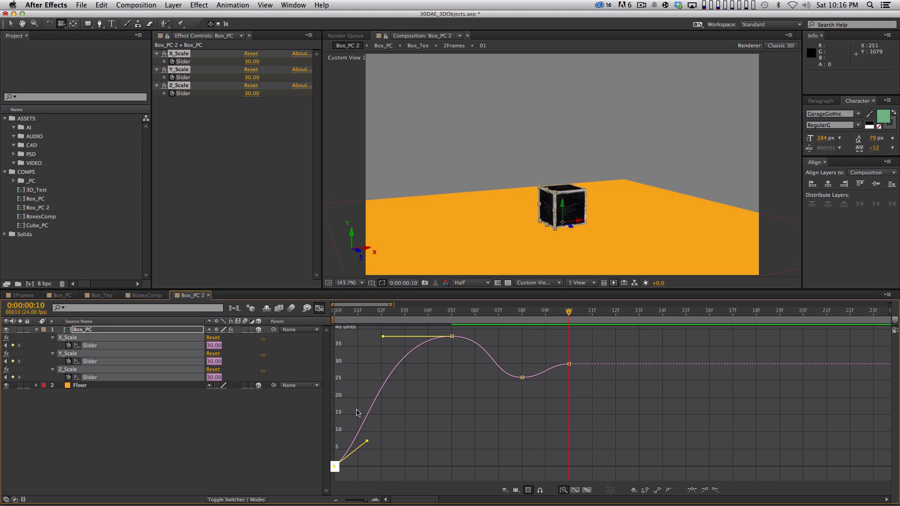
pyautogui.press('KP_0')
pyautogui.press('space')
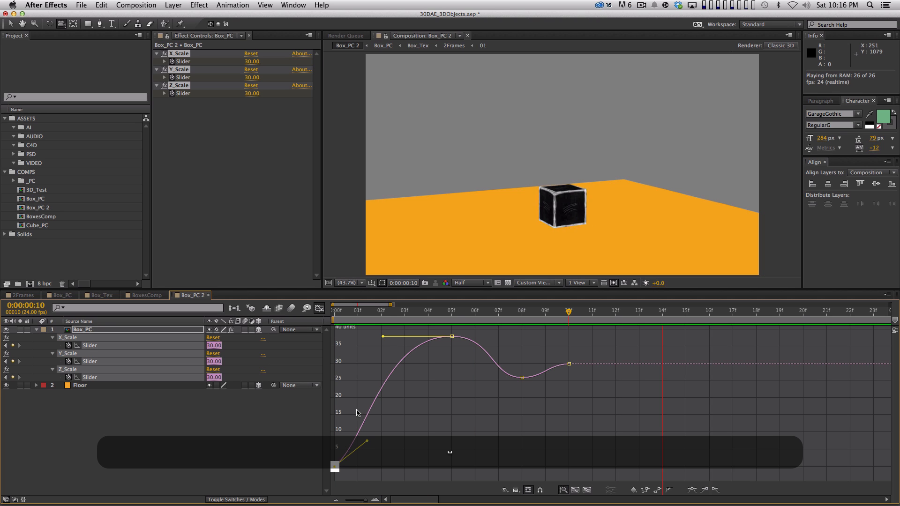
pyautogui.click(207, 445)
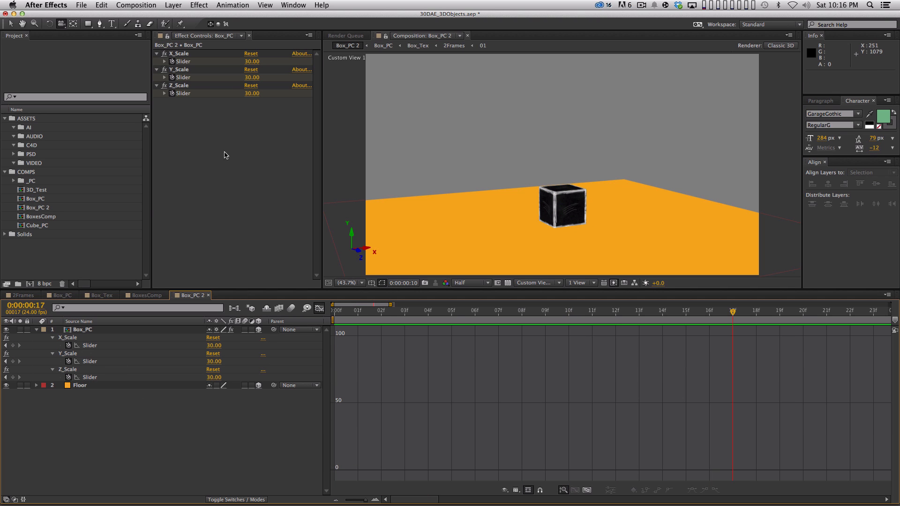
pyautogui.click(318, 308)
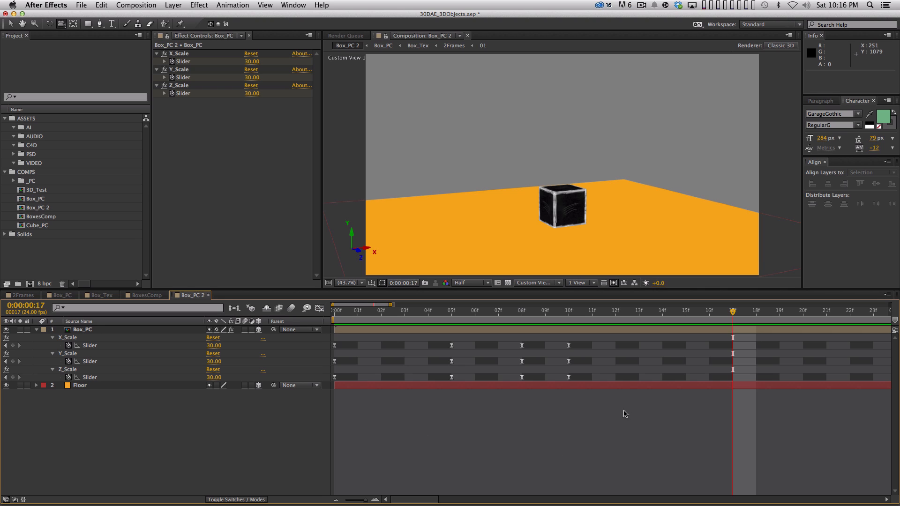
# Step: Add a hold keyframe for the X_Scale slider at frame 15, keeping its value at 30
pyautogui.press('-')
pyautogui.moveTo(553, 310); pyautogui.dragTo(517, 312)
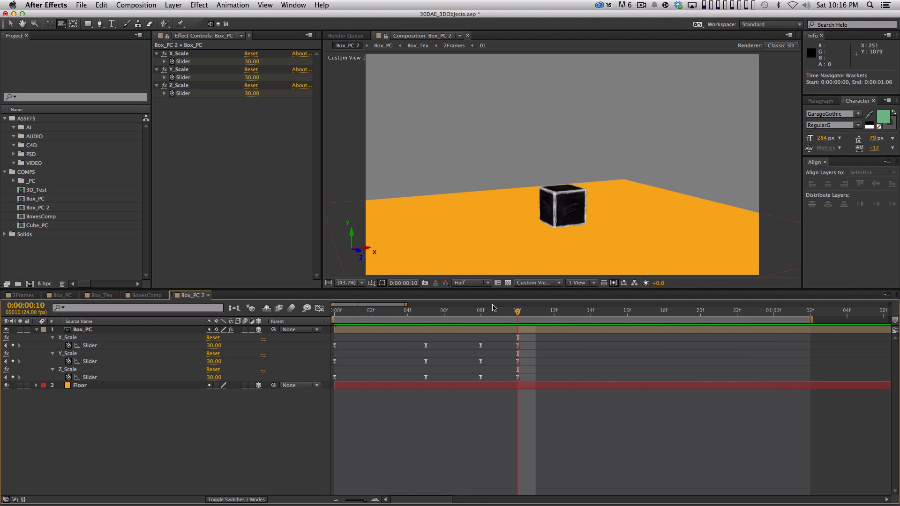
pyautogui.press('pagedown')
pyautogui.press('pagedown')
pyautogui.press('pagedown')
pyautogui.press('pagedown')
pyautogui.press('pagedown')
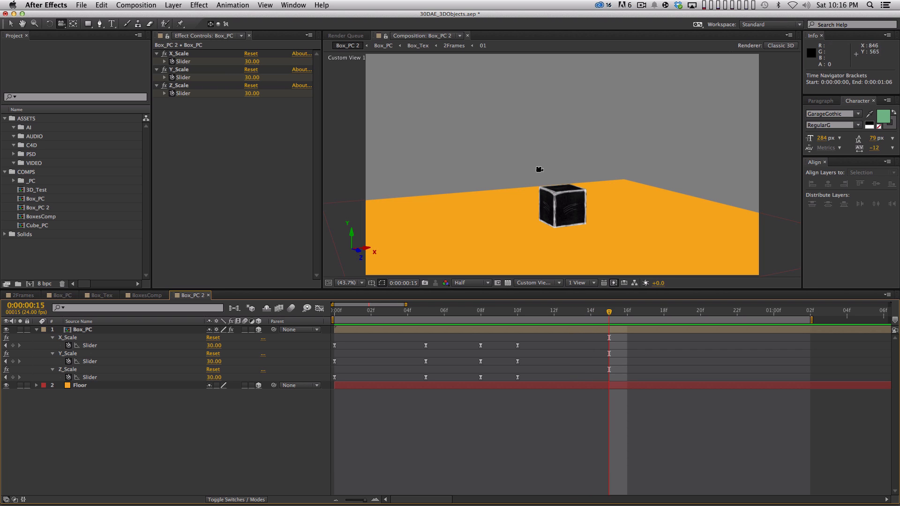
pyautogui.press('v')
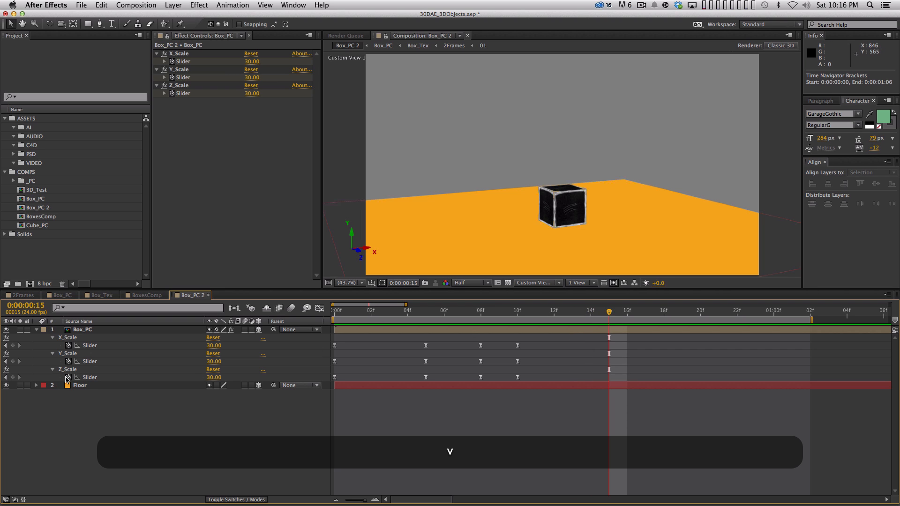
pyautogui.click(12, 345)
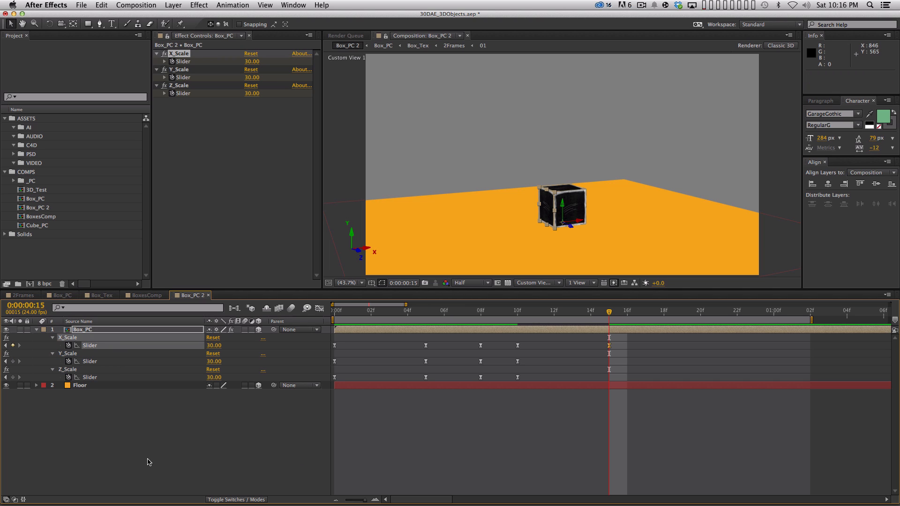
# Step: Set Box_PC's X_Scale slider to 100 at 0:00:01:03
pyautogui.hotkey('shift', 'pagedown')
pyautogui.press('pagedown')
pyautogui.press('pagedown')
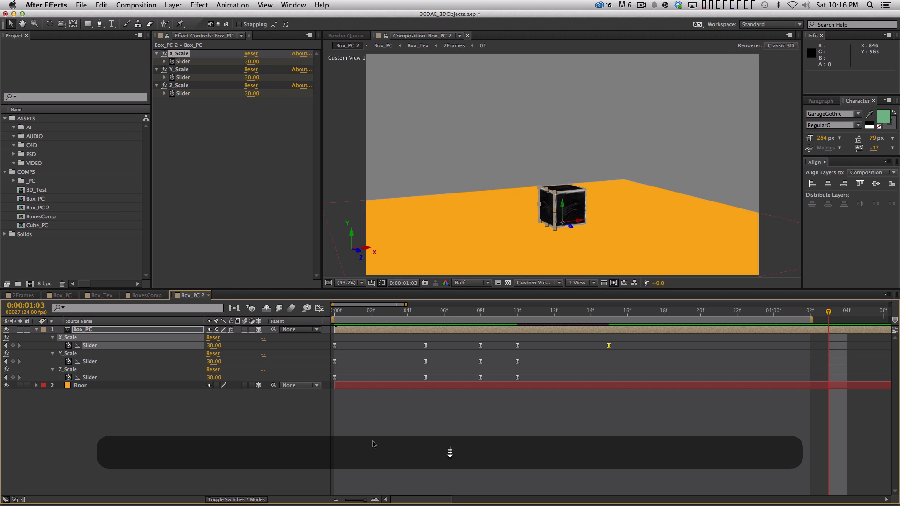
pyautogui.click(213, 345)
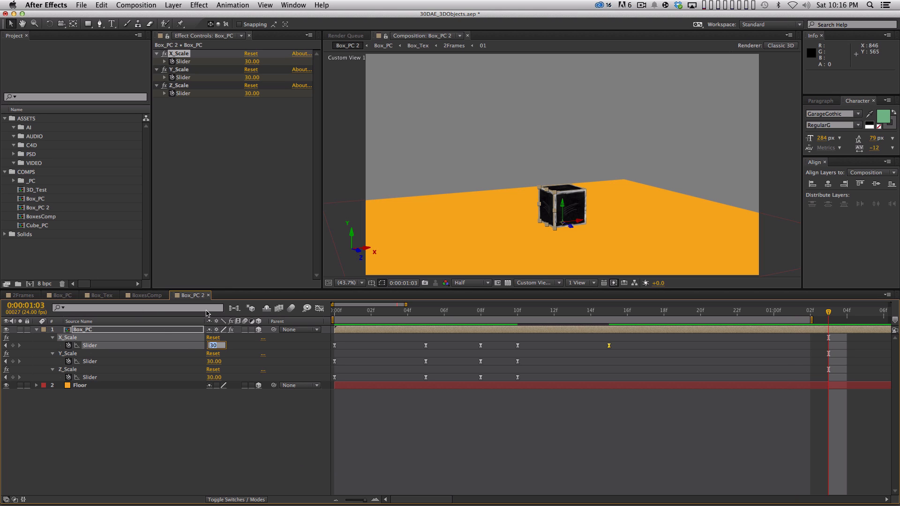
pyautogui.write('100')
pyautogui.press('Return')
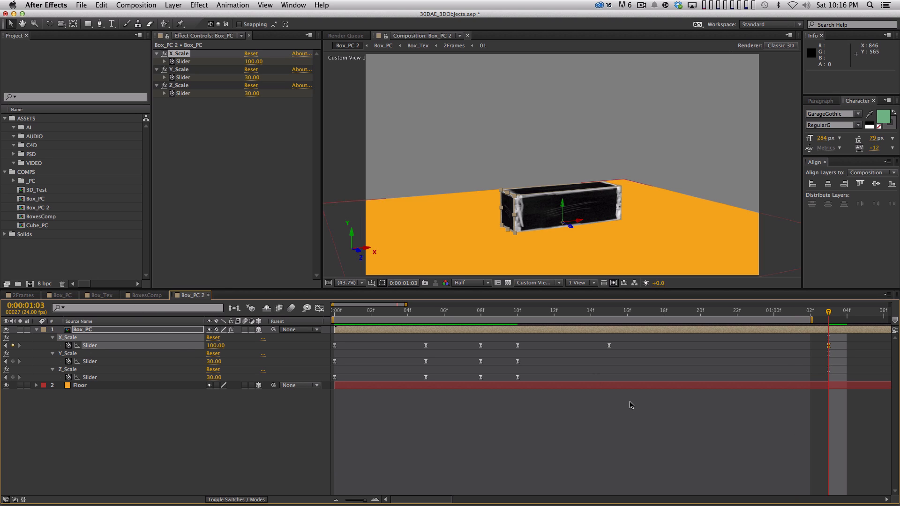
# Step: Set the work area from 0:00:00:00 to 0:00:01:04 and preview the box stretching along X
pyautogui.moveTo(808, 318); pyautogui.dragTo(863, 318)
pyautogui.click(683, 459)
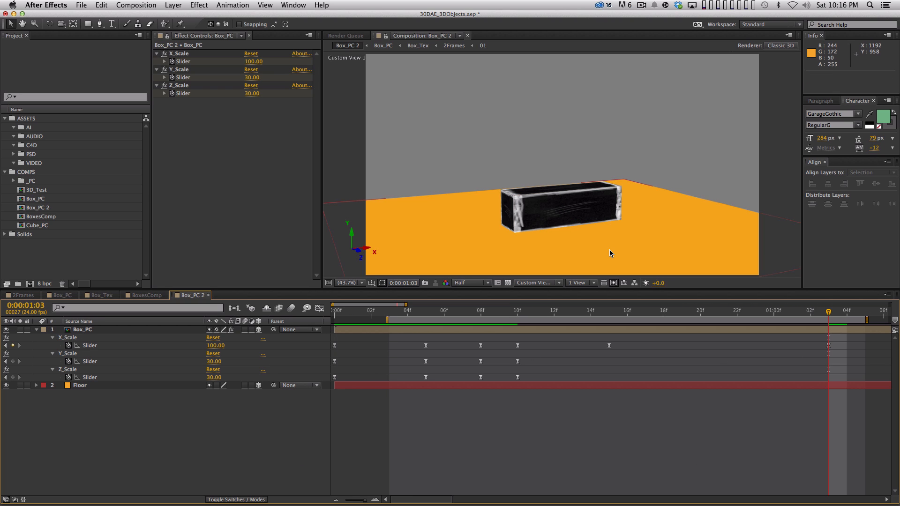
pyautogui.moveTo(387, 320); pyautogui.dragTo(324, 278)
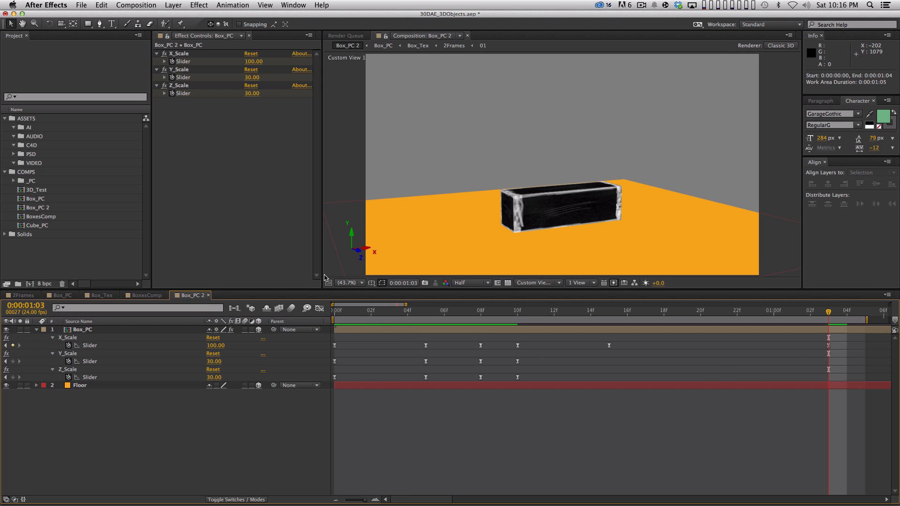
pyautogui.press('KP_0')
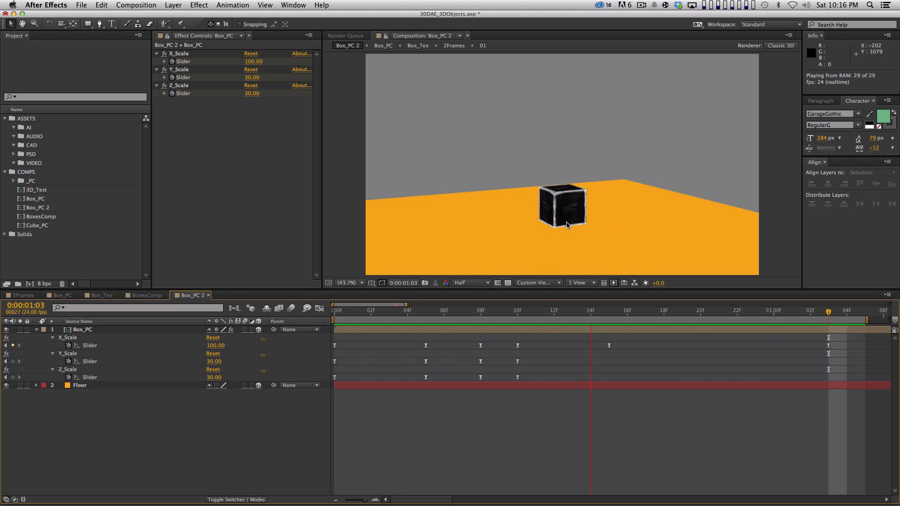
pyautogui.press('space')
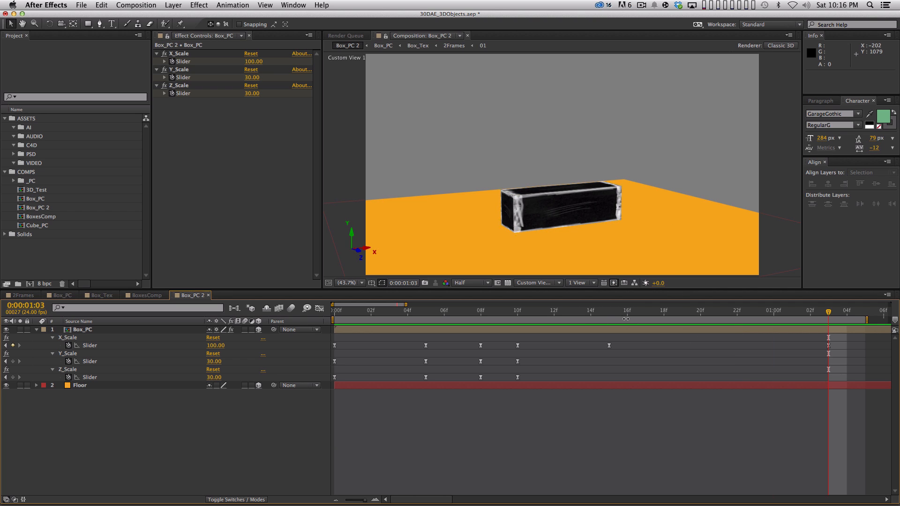
# Step: Add X_Scale slider keyframes at 0:00:01:01 and frame 22, keeping the interpolated values
pyautogui.click(609, 312)
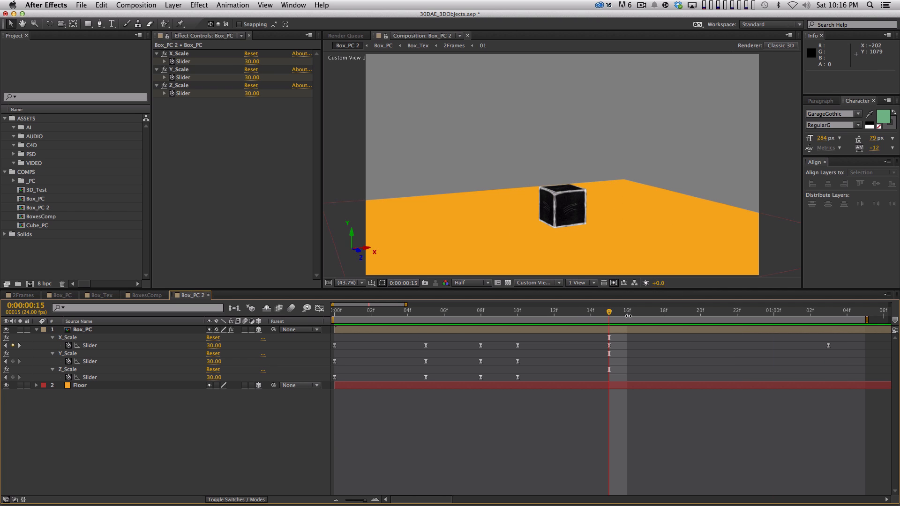
pyautogui.moveTo(628, 316); pyautogui.dragTo(824, 316)
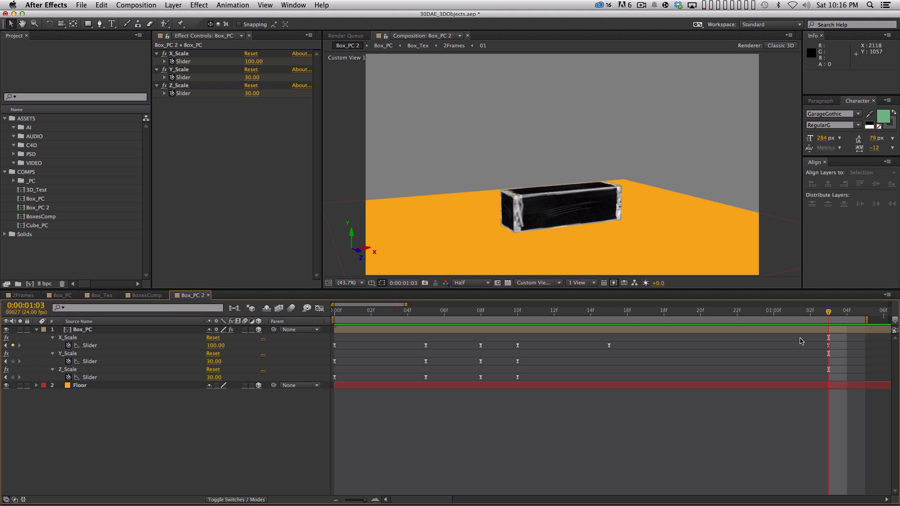
pyautogui.press('pageup')
pyautogui.press('pageup')
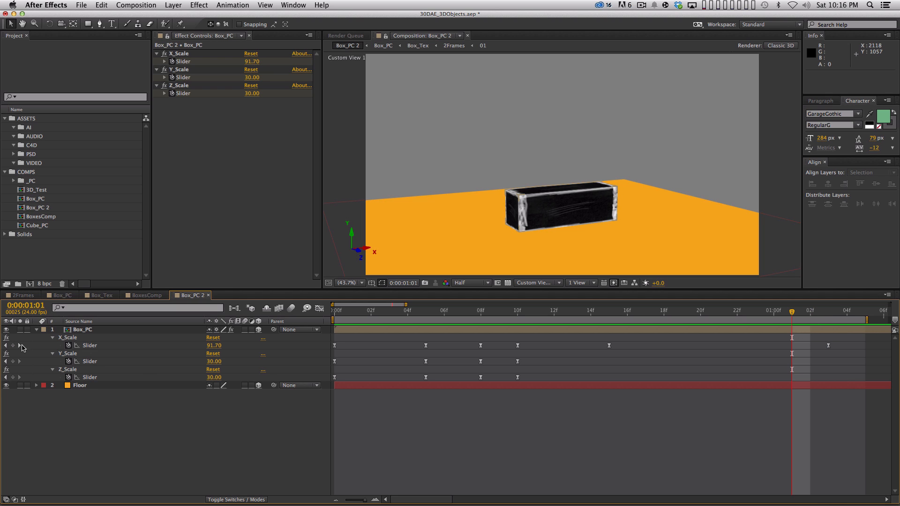
pyautogui.click(13, 345)
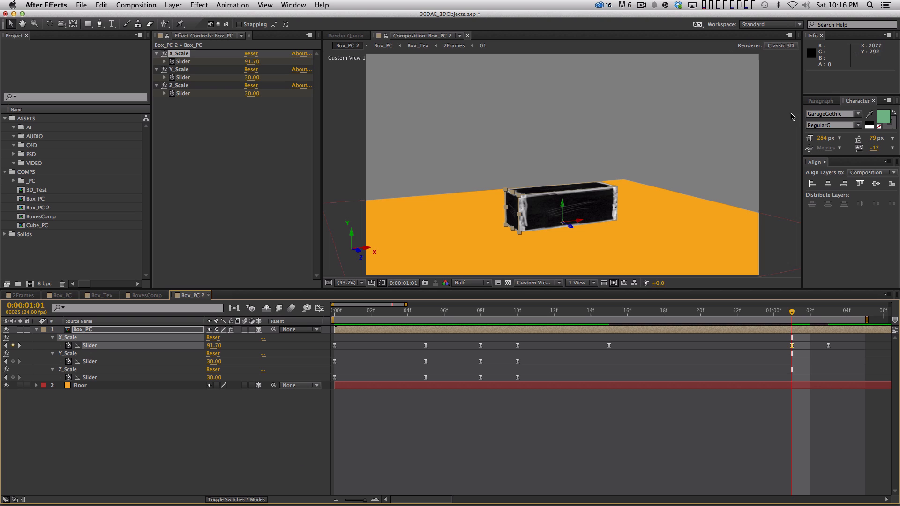
pyautogui.press('pageup')
pyautogui.press('pageup')
pyautogui.press('pageup')
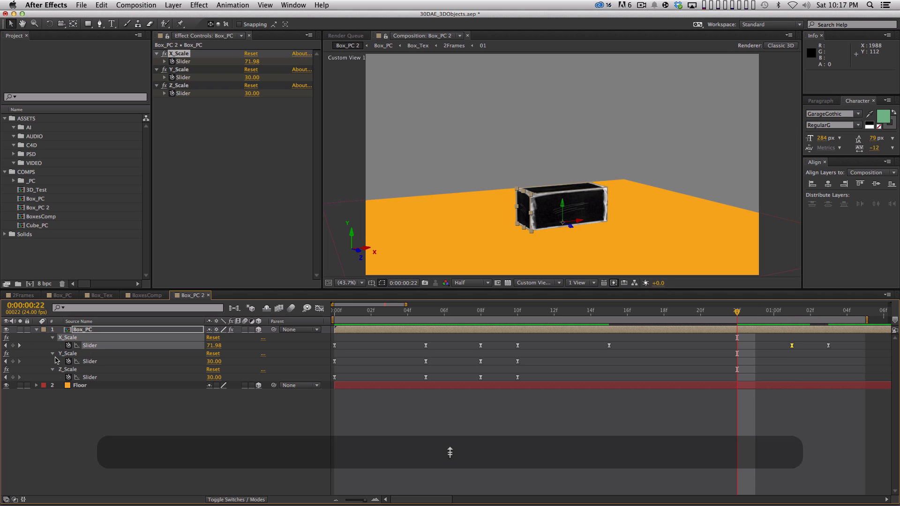
pyautogui.click(12, 345)
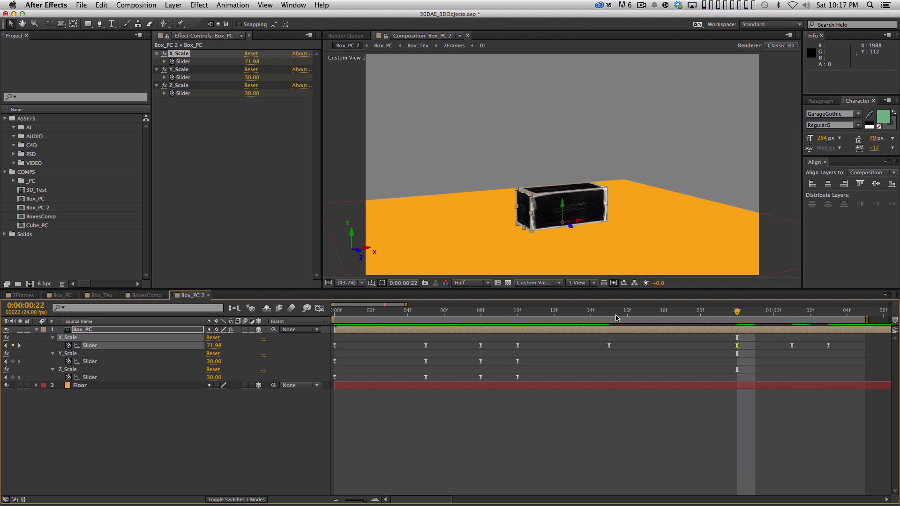
# Step: Copy the frame 15 X_Scale keyframe and paste it at frame 17
pyautogui.click(616, 317)
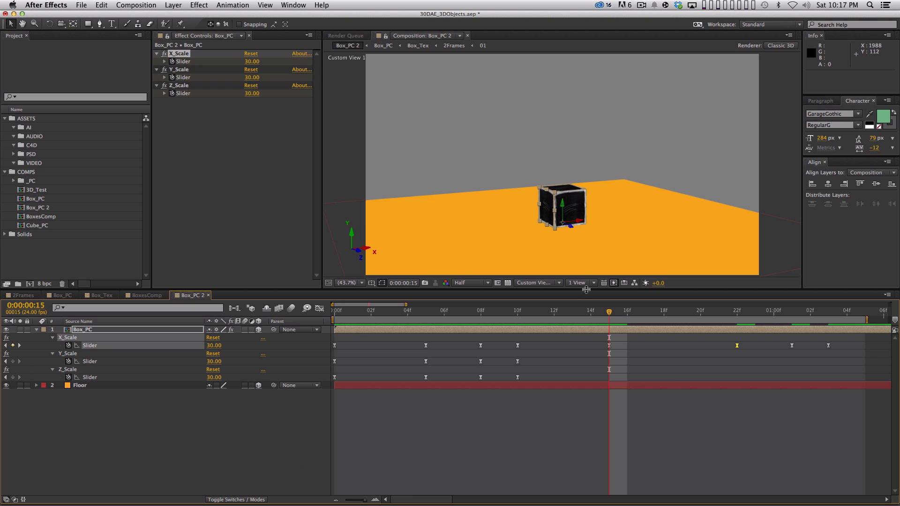
pyautogui.press('pagedown')
pyautogui.press('pagedown')
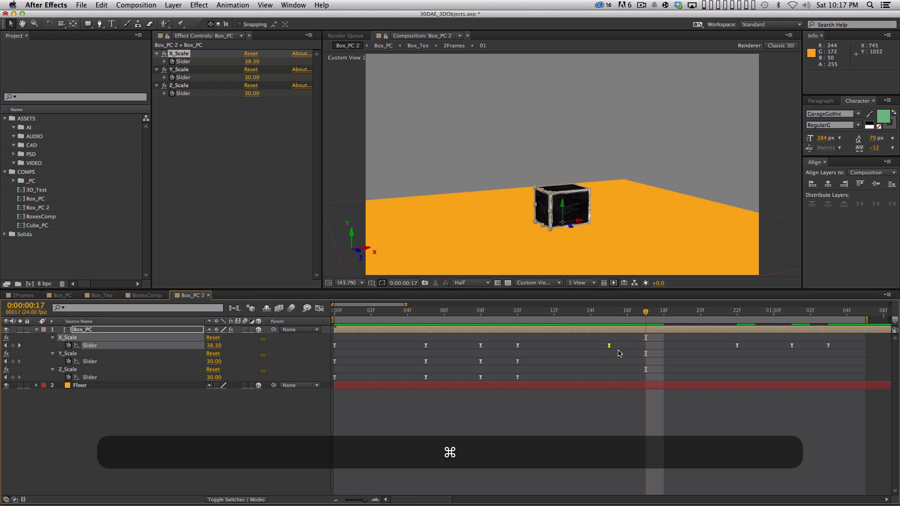
pyautogui.press('super+v')
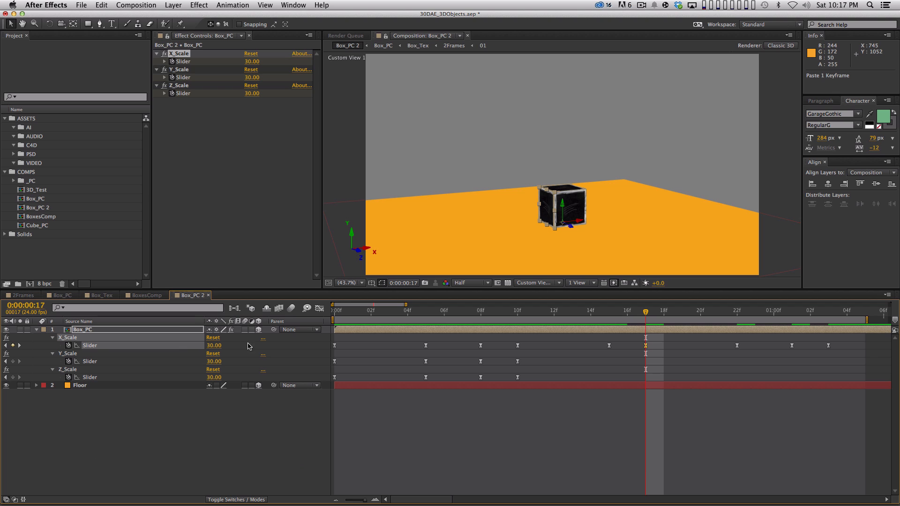
# Step: Compare the value curves of the X_Scale, Y_Scale and Z_Scale sliders in the Graph Editor
pyautogui.click(319, 308)
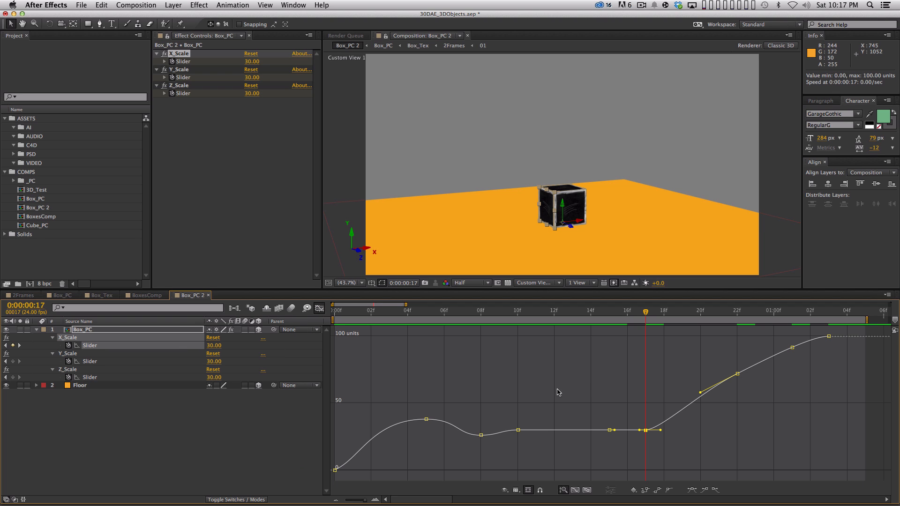
pyautogui.click(138, 465)
pyautogui.click(112, 347)
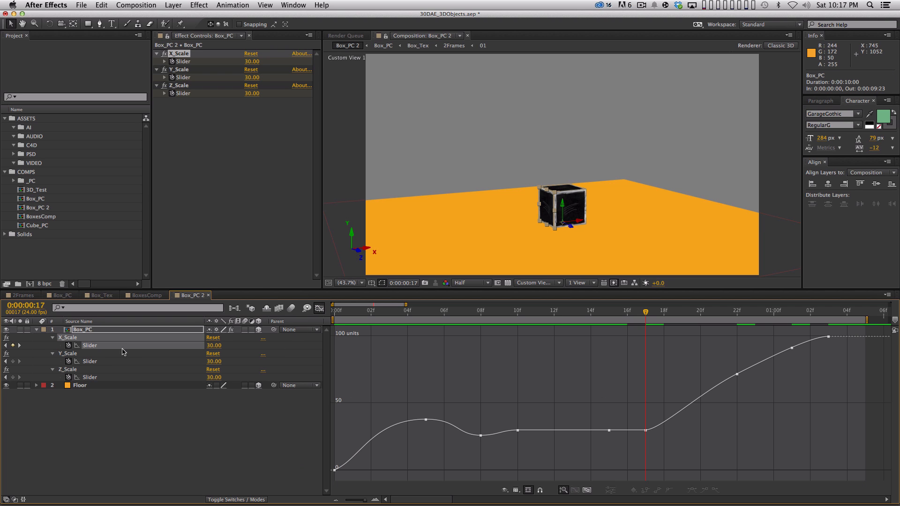
pyautogui.click(112, 359)
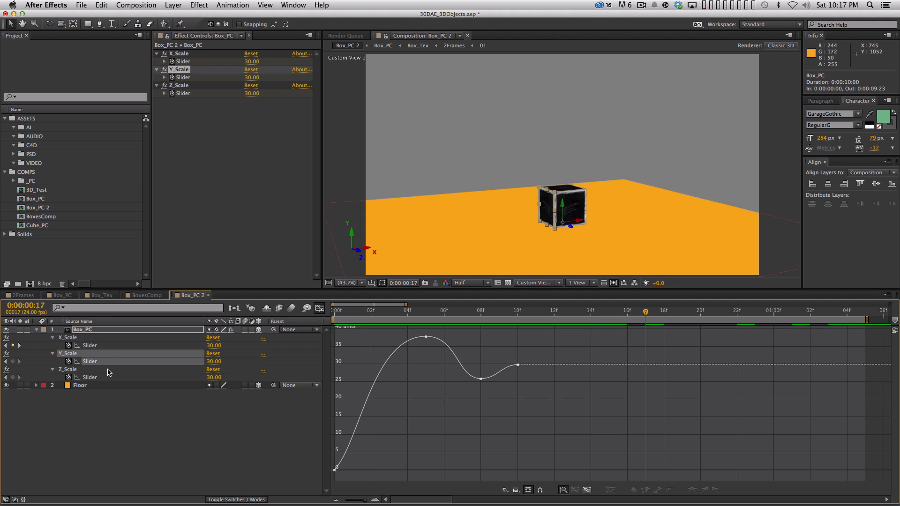
pyautogui.click(110, 378)
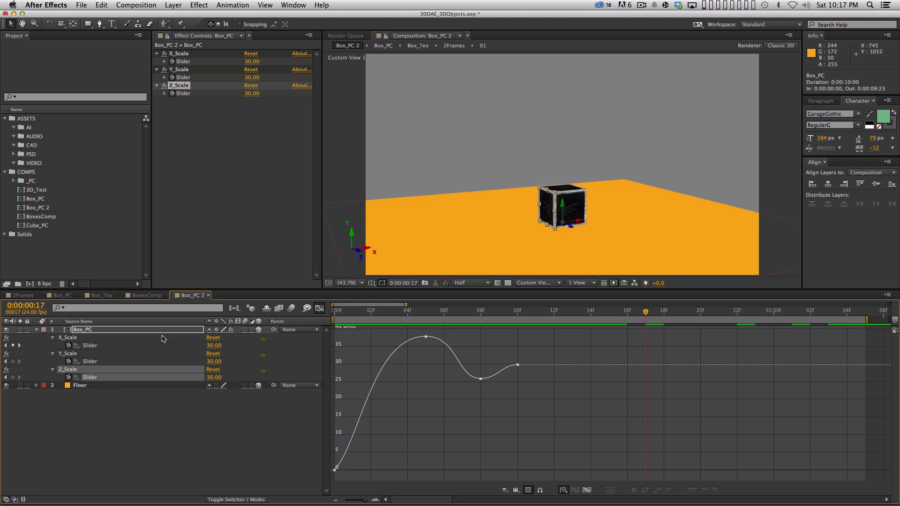
pyautogui.click(319, 307)
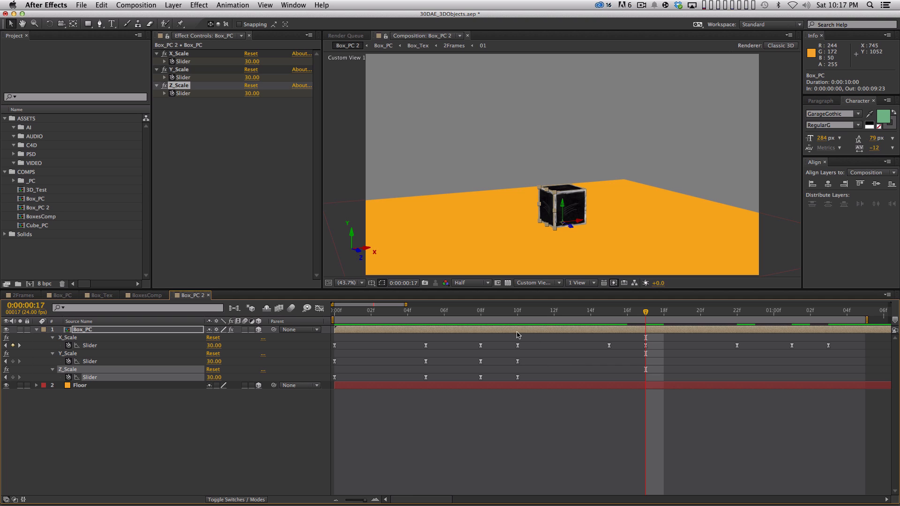
pyautogui.moveTo(530, 339); pyautogui.dragTo(334, 407)
pyautogui.click(366, 425)
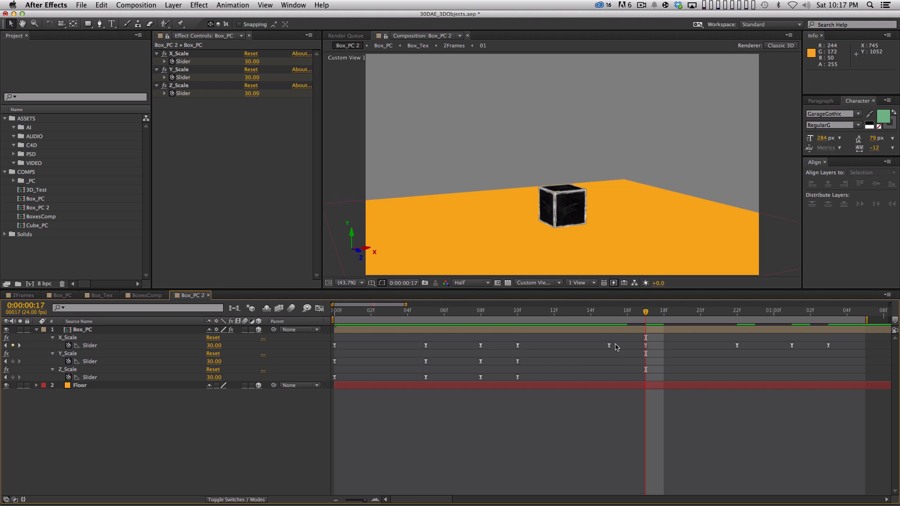
# Step: In the Graph Editor, lower the X_Scale keyframe at frame 17 to about 20.5 for an anticipation dip
pyautogui.moveTo(615, 340); pyautogui.dragTo(665, 346)
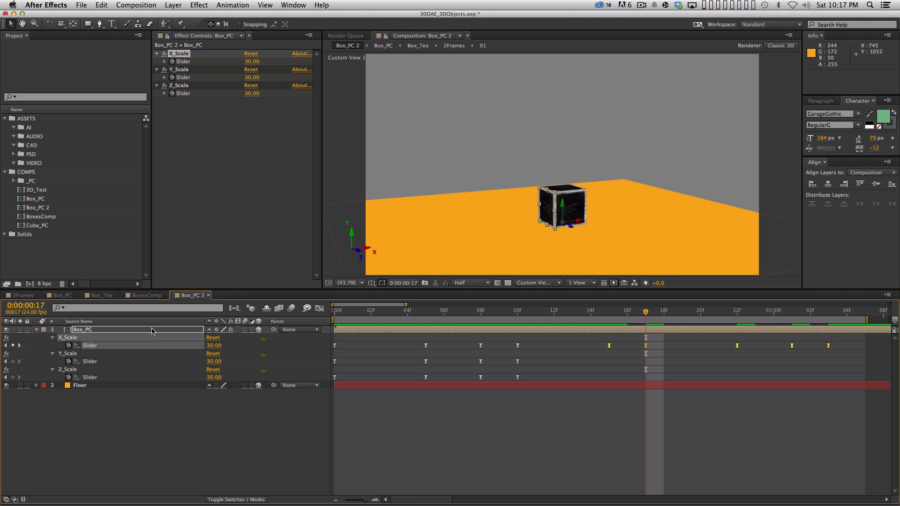
pyautogui.click(319, 308)
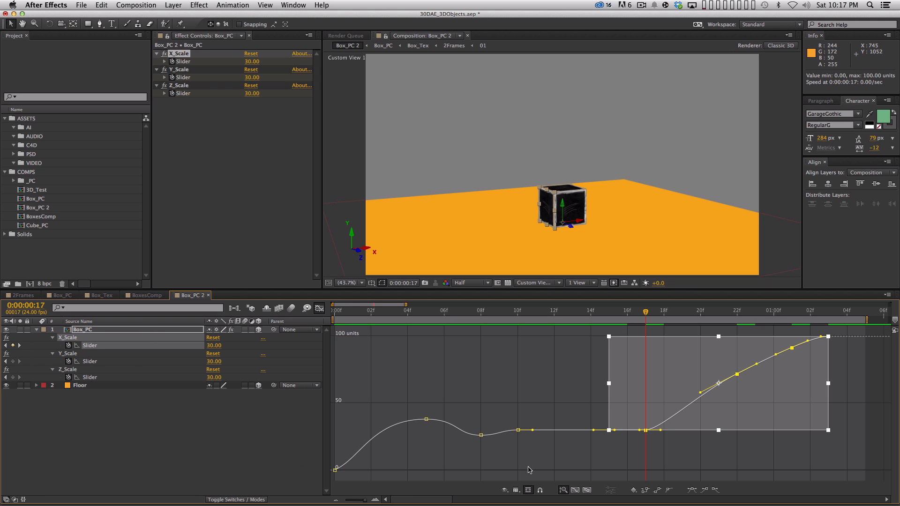
pyautogui.click(683, 454)
pyautogui.moveTo(632, 322)
pyautogui.mouseDown()
pyautogui.moveTo(589, 323)
pyautogui.moveTo(646, 326)
pyautogui.mouseUp()
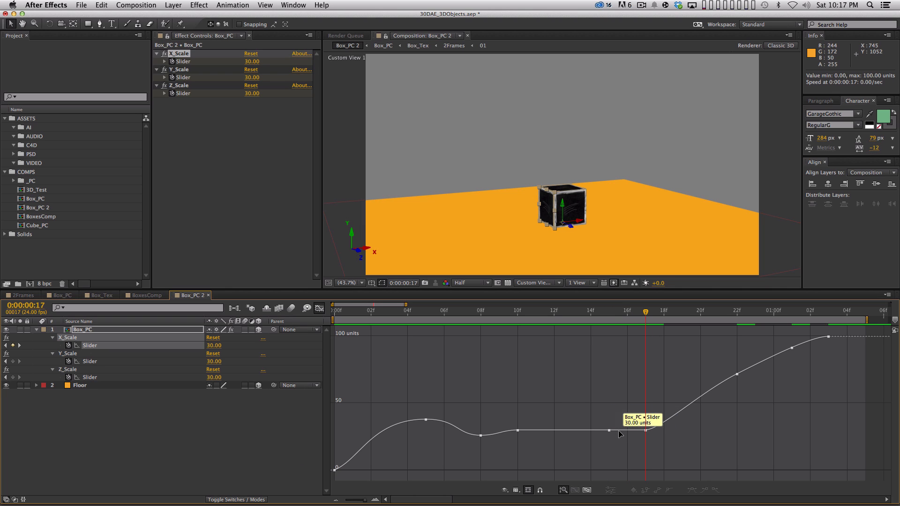
pyautogui.moveTo(645, 429); pyautogui.dragTo(675, 433)
pyautogui.click(645, 443)
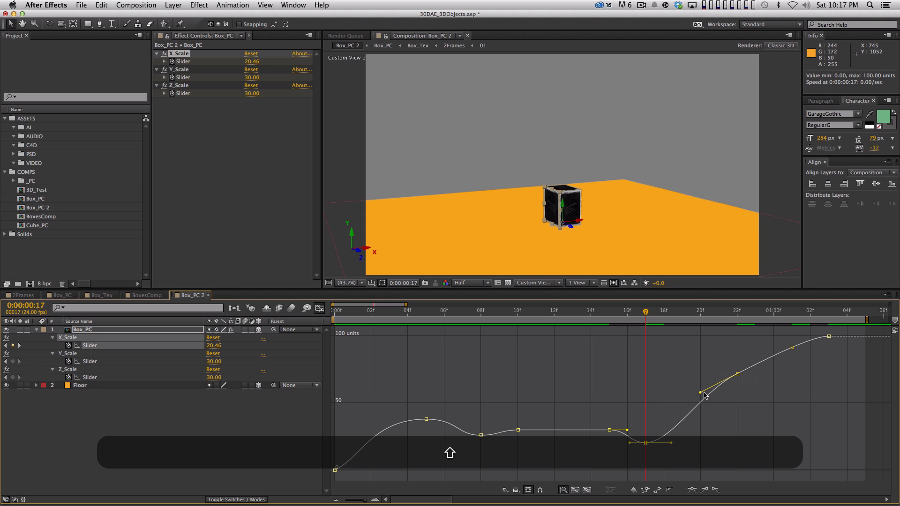
# Step: Adjust the curve handles between frames 17 and 22, and raise the frame 22 X_Scale keyframe to about 116 as an overshoot
pyautogui.moveTo(702, 393); pyautogui.dragTo(700, 402)
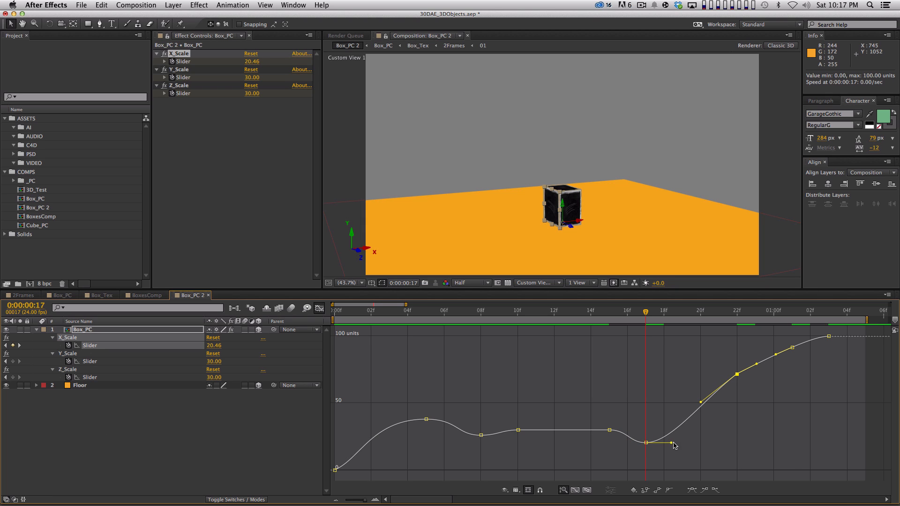
pyautogui.moveTo(671, 443); pyautogui.dragTo(680, 442)
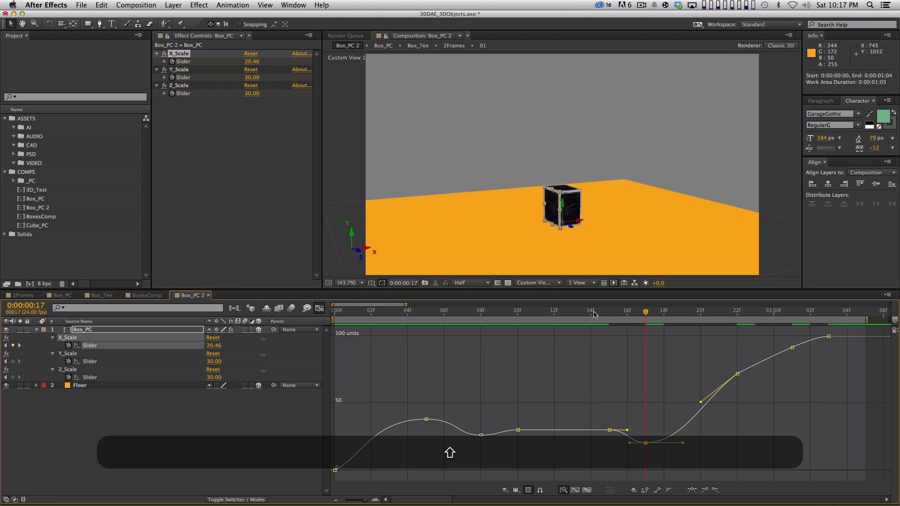
pyautogui.moveTo(655, 316); pyautogui.dragTo(737, 311)
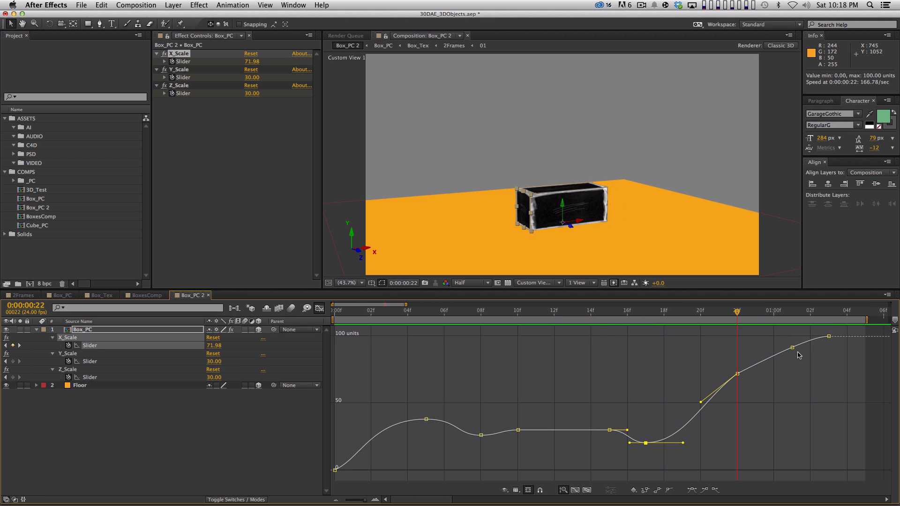
pyautogui.moveTo(737, 373); pyautogui.dragTo(753, 339)
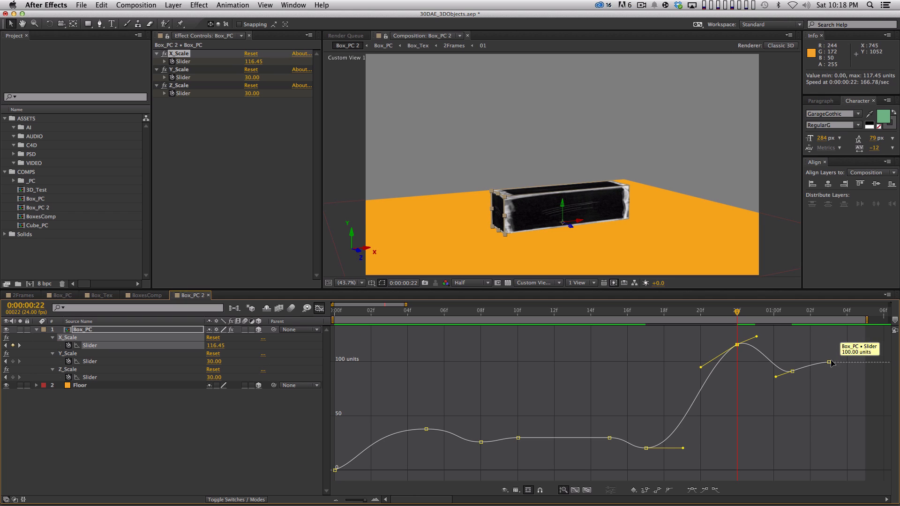
# Step: Step through the X stretch frame by frame from frame 15 to 0:00:01:03 to examine the box's motion
pyautogui.moveTo(707, 313); pyautogui.dragTo(609, 393)
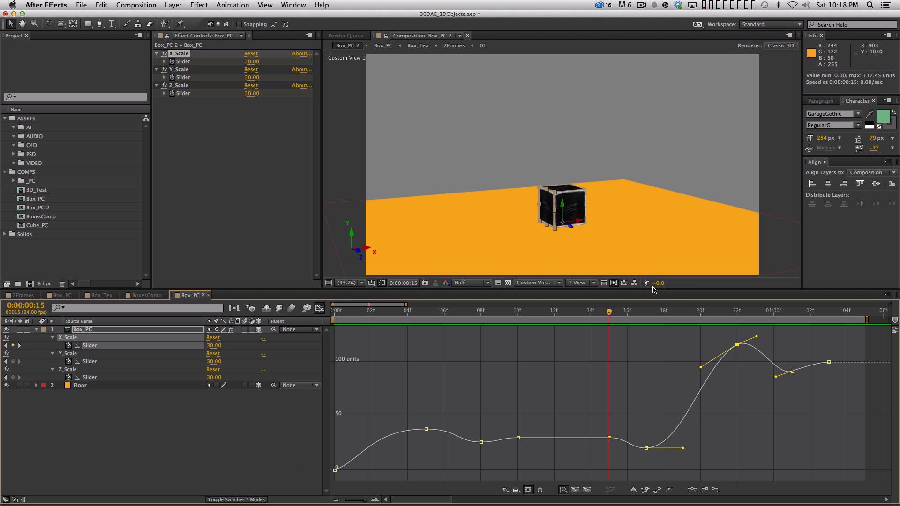
pyautogui.press('pagedown')
pyautogui.press('pagedown')
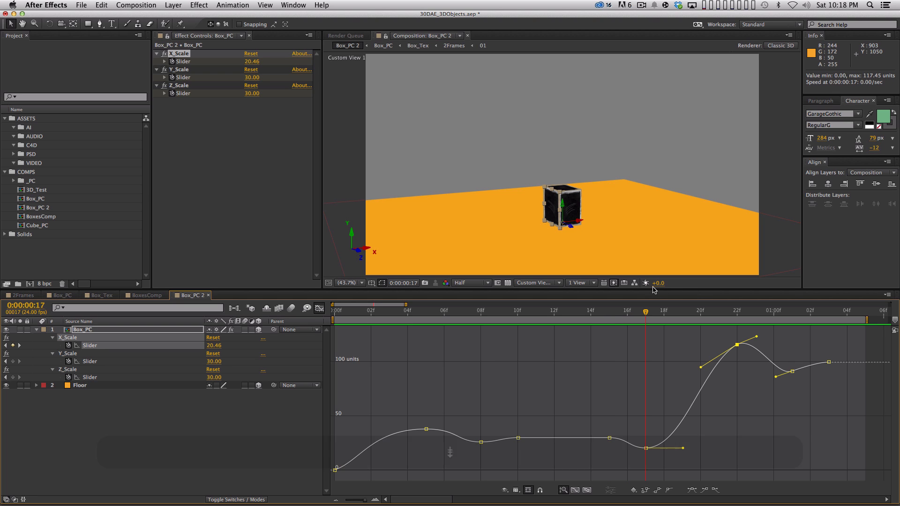
pyautogui.press('pagedown')
pyautogui.press('pagedown')
pyautogui.press('pagedown')
pyautogui.press('pagedown')
pyautogui.press('pagedown')
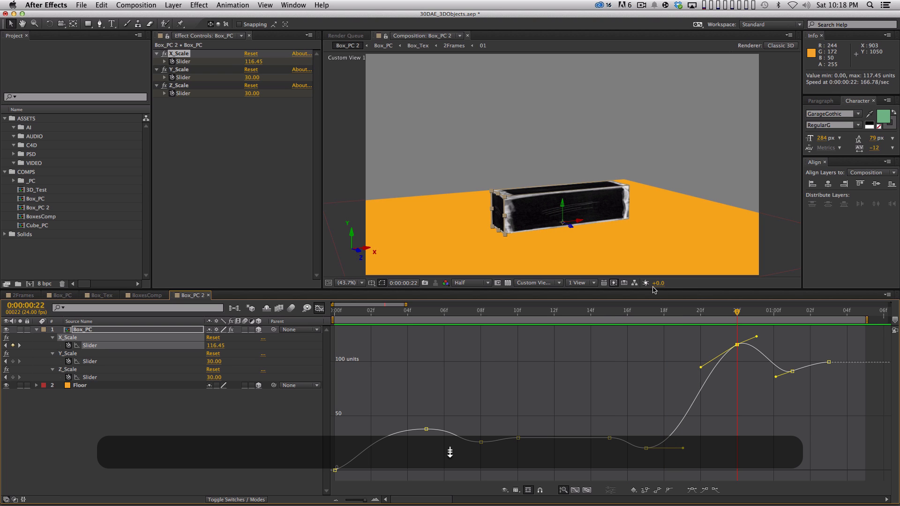
pyautogui.press('pagedown')
pyautogui.press('pagedown')
pyautogui.press('pagedown')
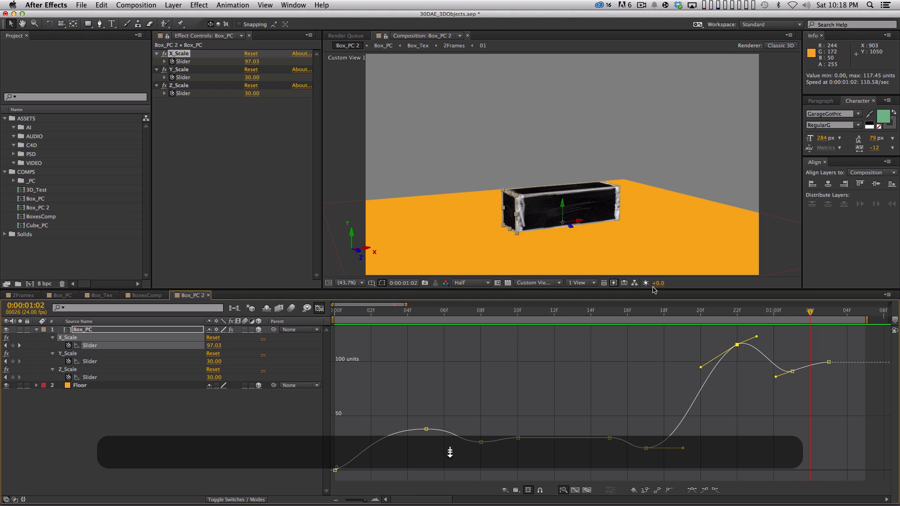
pyautogui.press('pagedown')
pyautogui.press('pagedown')
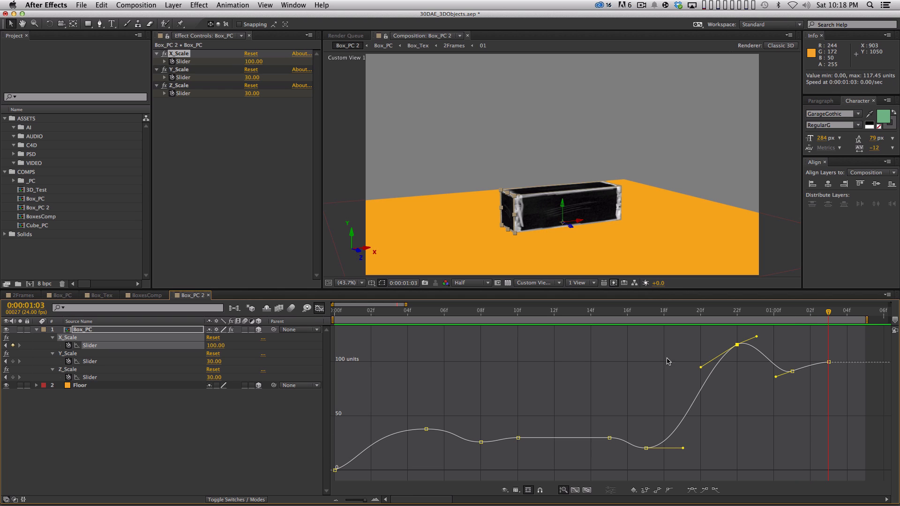
# Step: Apply Easy Ease to the X_Scale keyframes at 0:00:01:01 and frame 22 so their handles are level
pyautogui.click(792, 371)
pyautogui.press('F9')
pyautogui.hotkey('shift', 'F9')
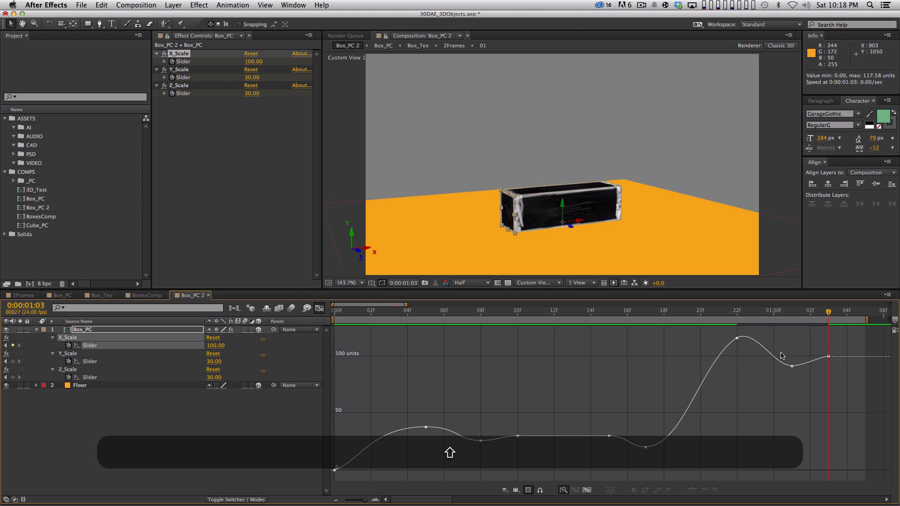
pyautogui.moveTo(770, 335); pyautogui.dragTo(726, 351)
pyautogui.press('F8')
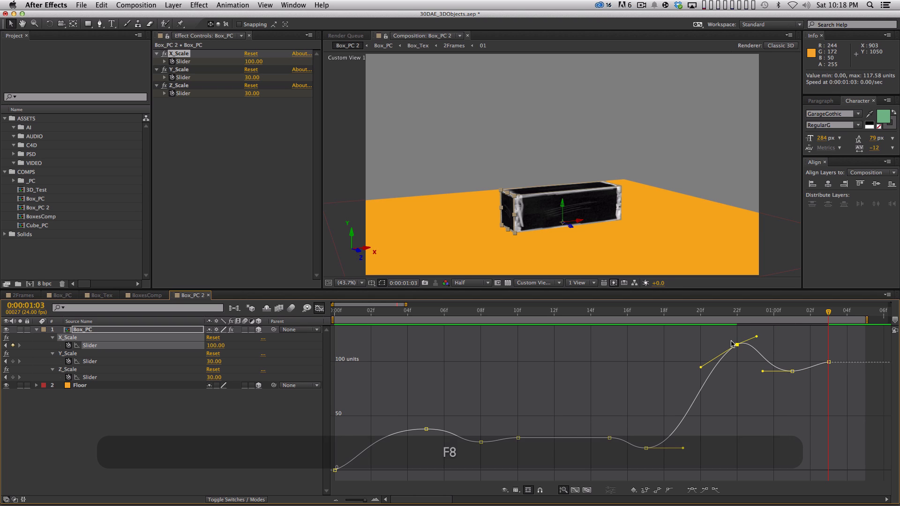
pyautogui.press('F9')
# Step: Lengthen frame 17's outgoing handle and frame 22's incoming handle, keeping both level, to steepen the stretch between them
pyautogui.moveTo(707, 337); pyautogui.dragTo(687, 343)
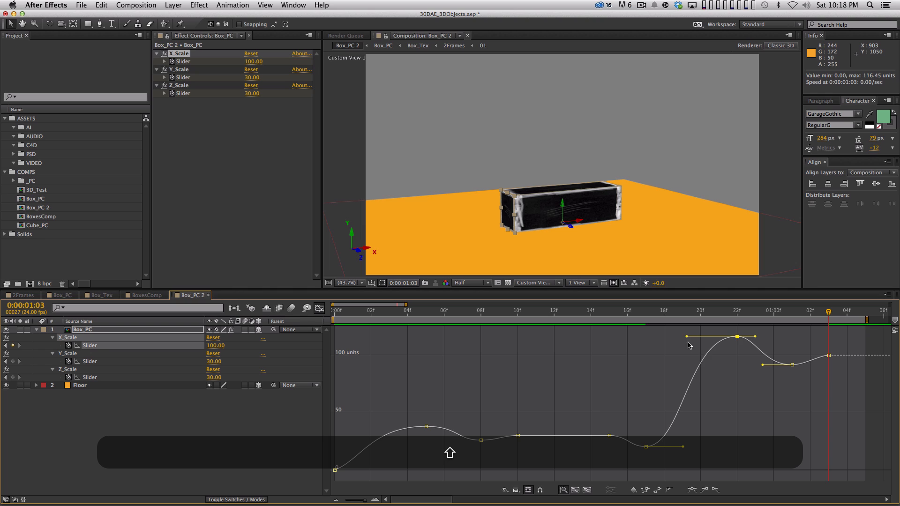
pyautogui.moveTo(683, 447); pyautogui.dragTo(695, 446)
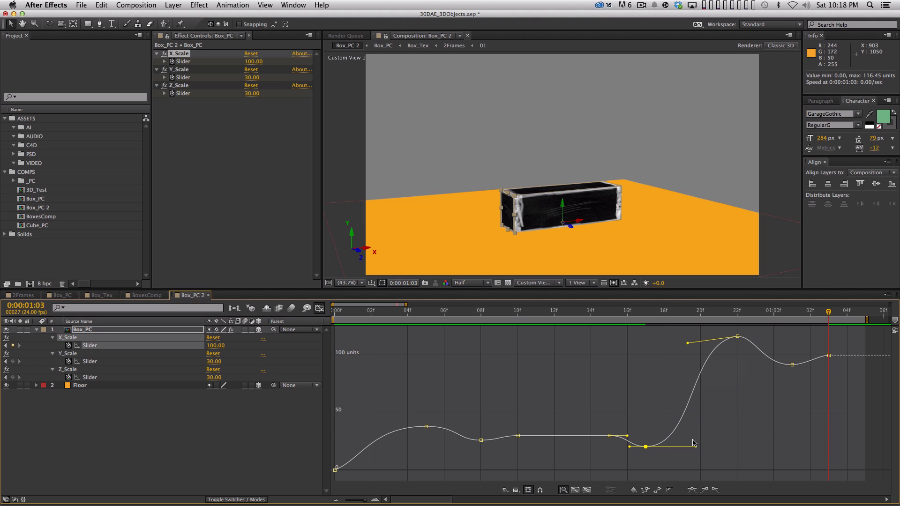
pyautogui.moveTo(697, 449)
pyautogui.mouseDown()
pyautogui.moveTo(711, 452)
pyautogui.moveTo(701, 439)
pyautogui.mouseUp()
pyautogui.moveTo(687, 345); pyautogui.dragTo(691, 337)
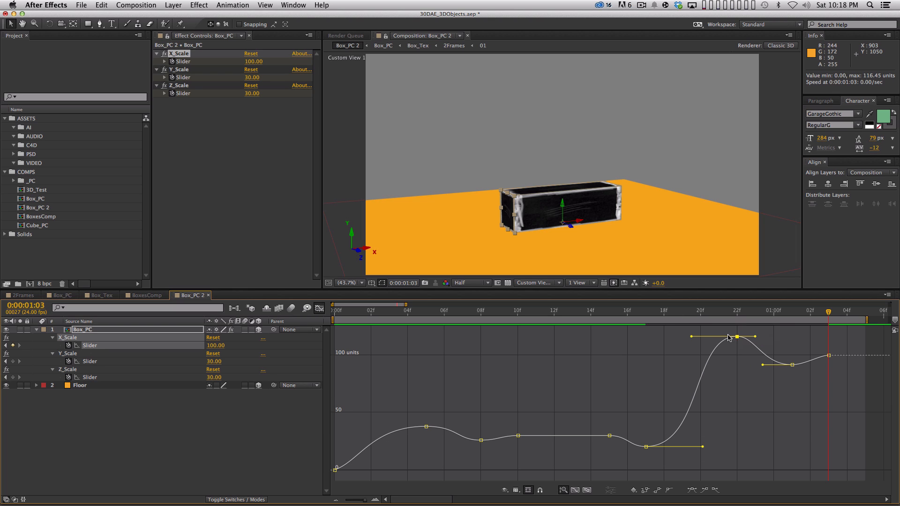
# Step: Level the curve handles between the X_Scale keyframes at 0:00:01:01 and 0:00:01:03, and preview the animation
pyautogui.click(817, 359)
pyautogui.press('shift')
pyautogui.moveTo(811, 365); pyautogui.dragTo(814, 351)
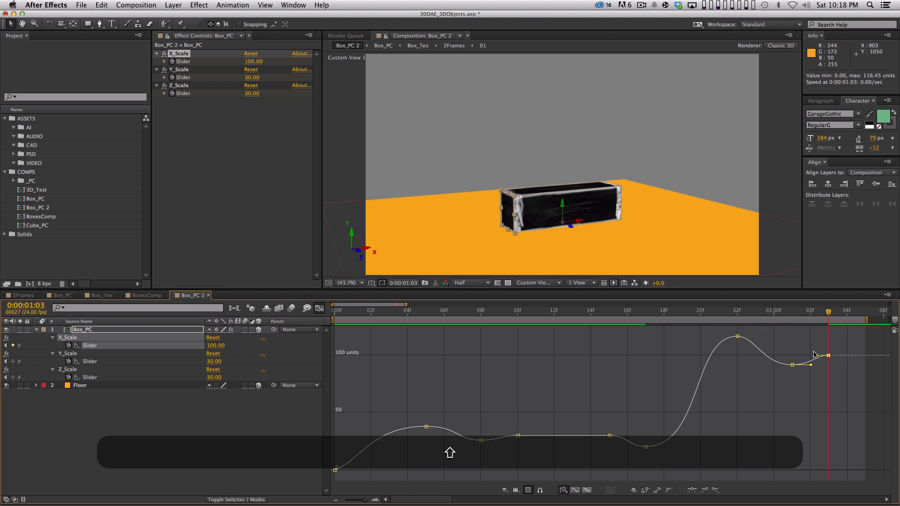
pyautogui.press('KP_0')
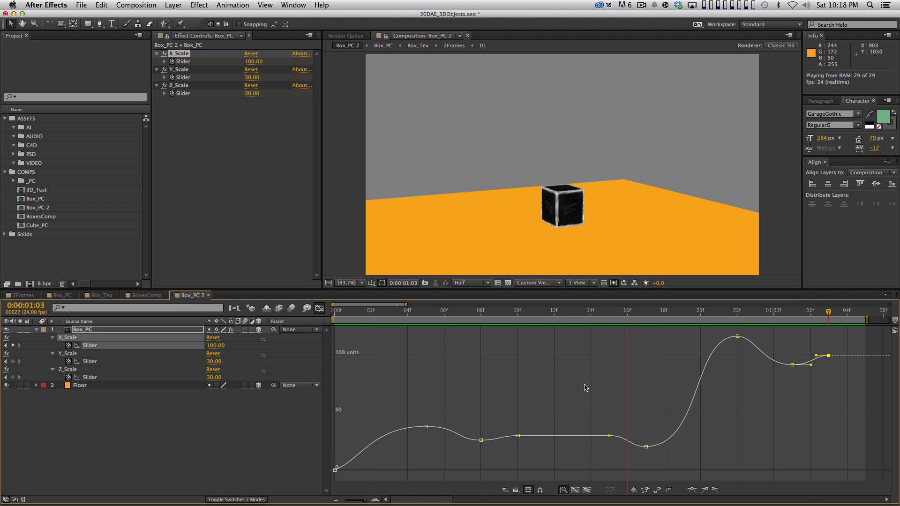
# Step: Copy the five X_Scale keyframes from frame 15 onward and paste them onto the Y_Scale slider starting at frame 15
pyautogui.press('space')
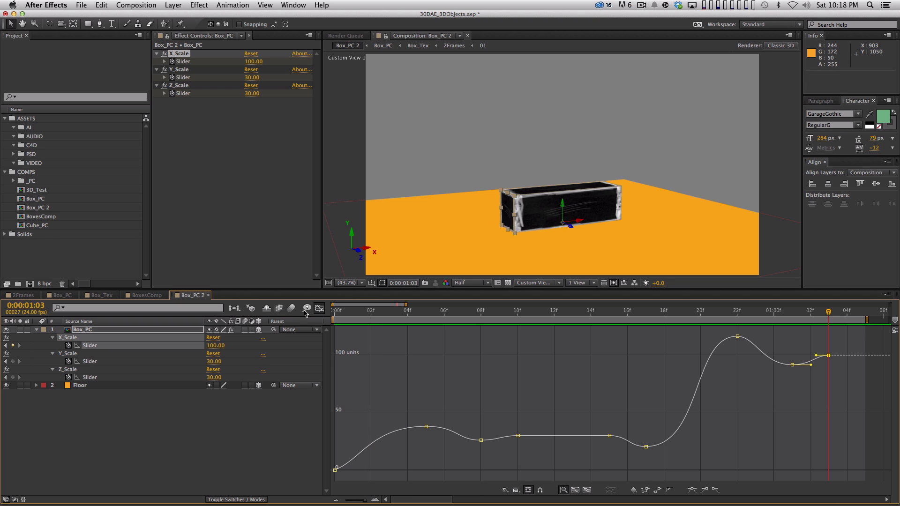
pyautogui.click(319, 309)
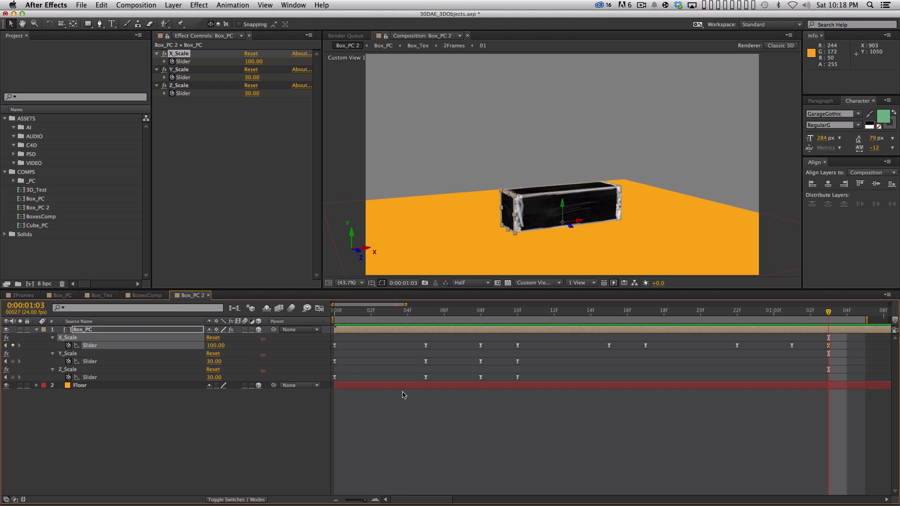
pyautogui.click(624, 411)
pyautogui.hotkey('shift', '=')
pyautogui.hotkey('shift', '=')
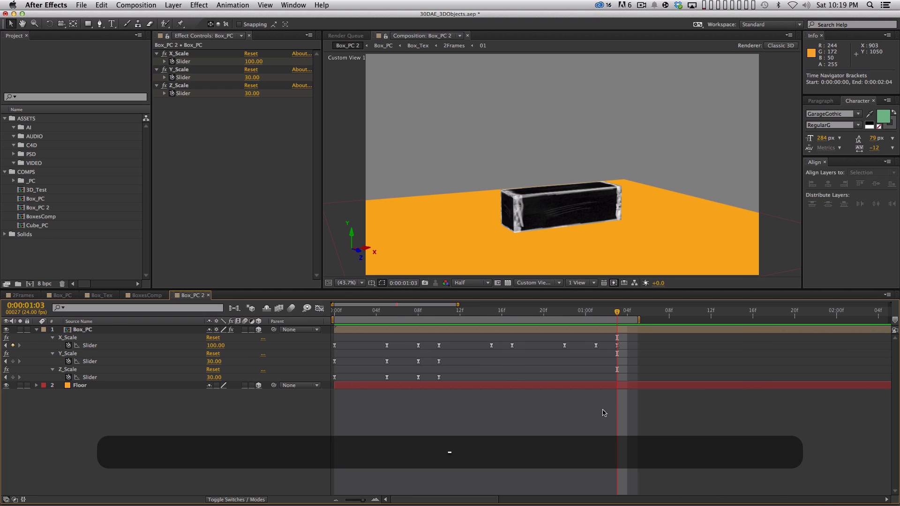
pyautogui.click(492, 311)
pyautogui.moveTo(482, 338); pyautogui.dragTo(666, 364)
pyautogui.press('super+c')
pyautogui.click(120, 361)
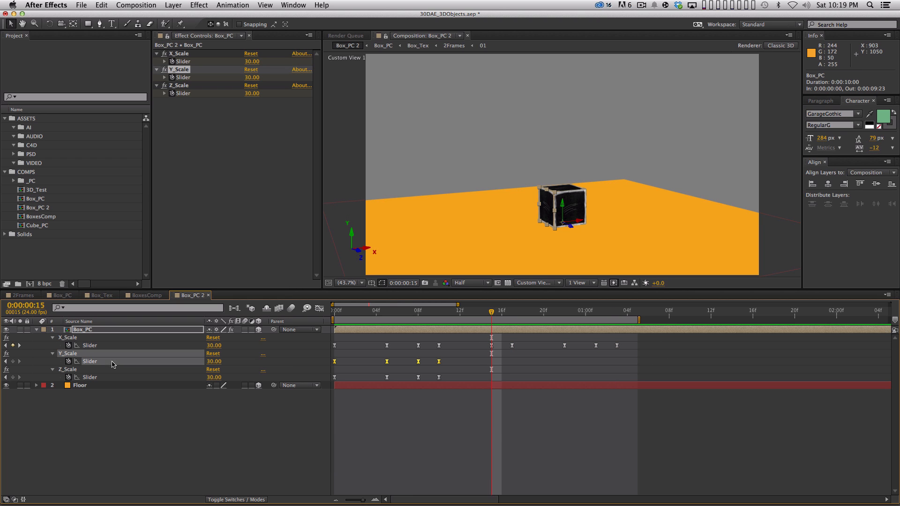
pyautogui.press('super+v')
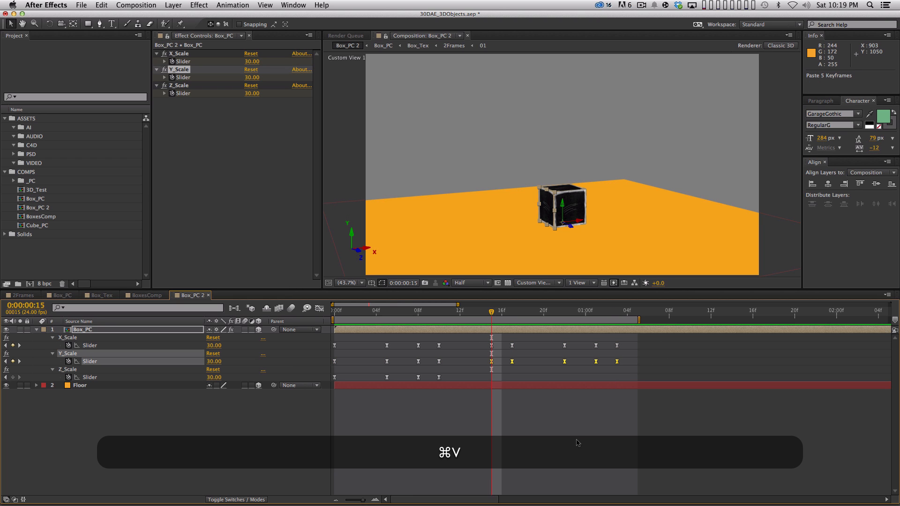
# Step: Shift the pasted Y_Scale keyframes to start at frame 18, extend the work area to about 0:00:01:14, and preview the stretch
pyautogui.moveTo(512, 361); pyautogui.dragTo(585, 361)
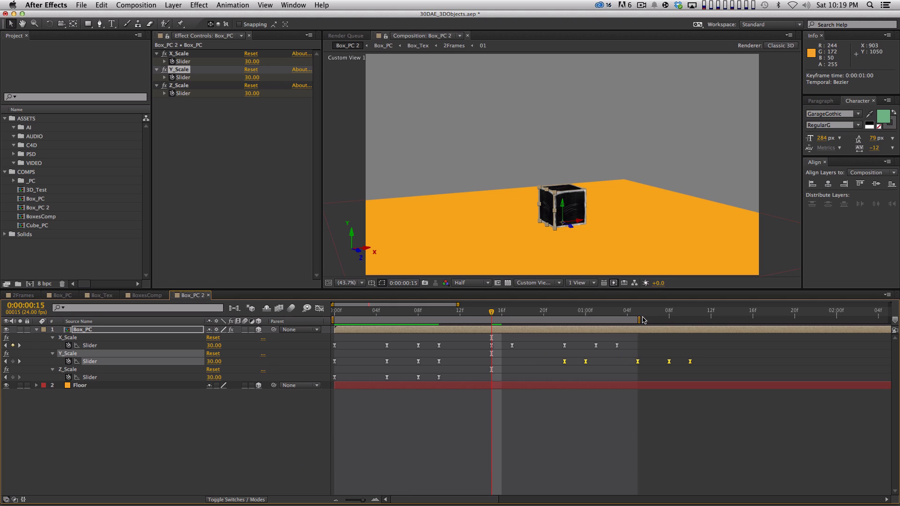
pyautogui.moveTo(639, 320); pyautogui.dragTo(732, 320)
pyautogui.press('KP_0')
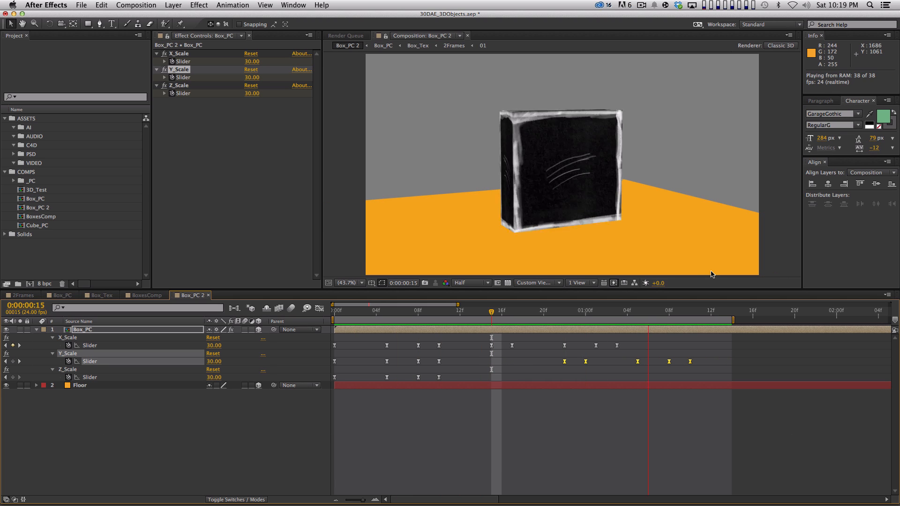
pyautogui.press('space')
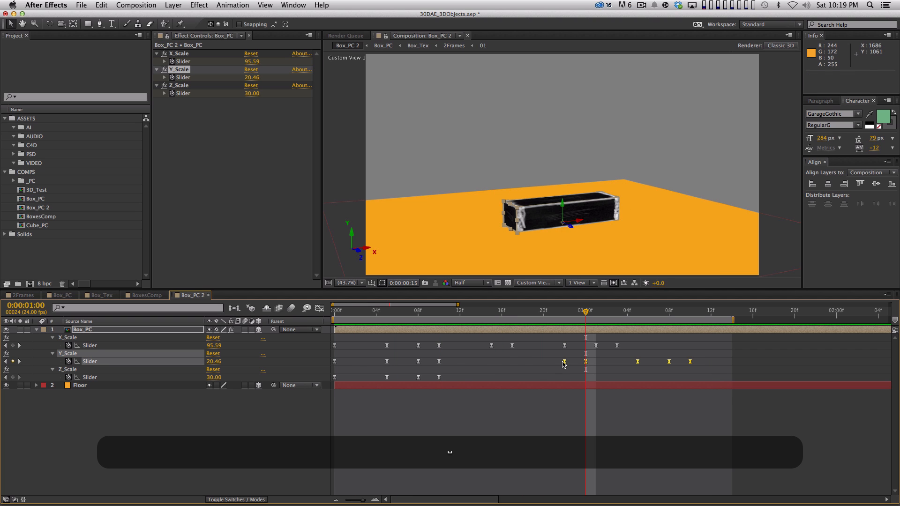
pyautogui.moveTo(563, 364); pyautogui.dragTo(523, 364)
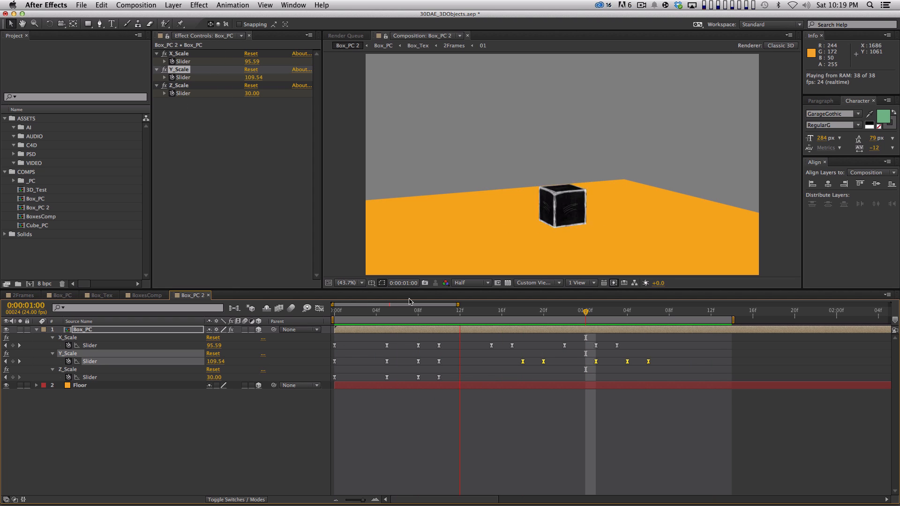
pyautogui.press('space')
# Step: Paste the copied keyframes onto the Z_Scale slider, shift them to start at frame 21, and preview the animation
pyautogui.keyDown('shift'); pyautogui.click(526, 311); pyautogui.keyUp('shift')
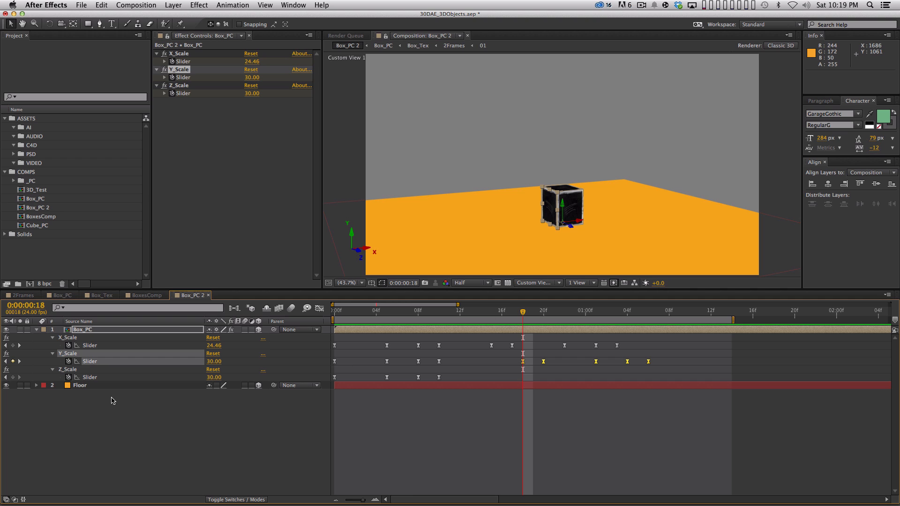
pyautogui.click(100, 379)
pyautogui.press('super+v')
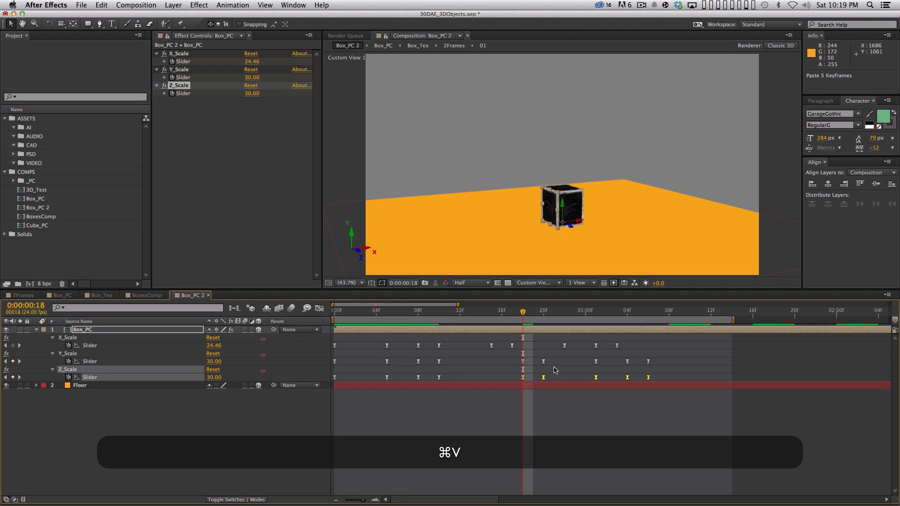
pyautogui.moveTo(544, 377); pyautogui.dragTo(575, 377)
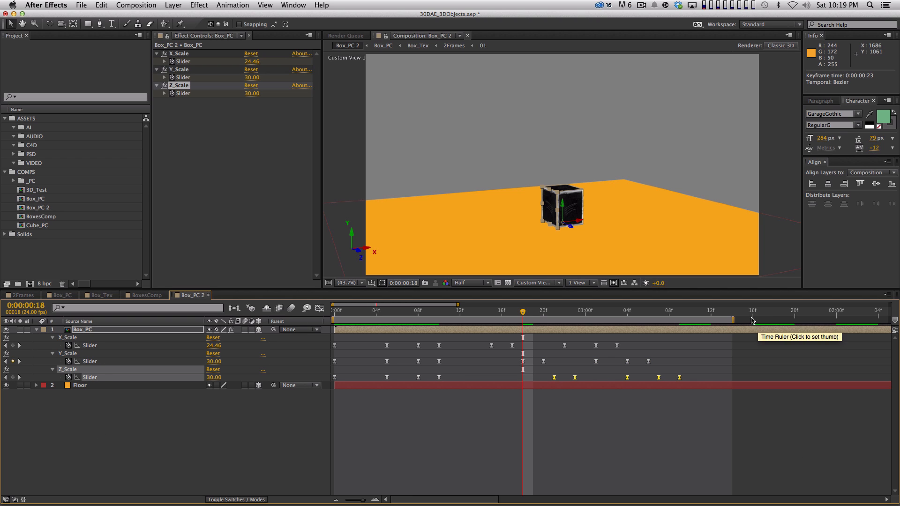
pyautogui.press('KP_0')
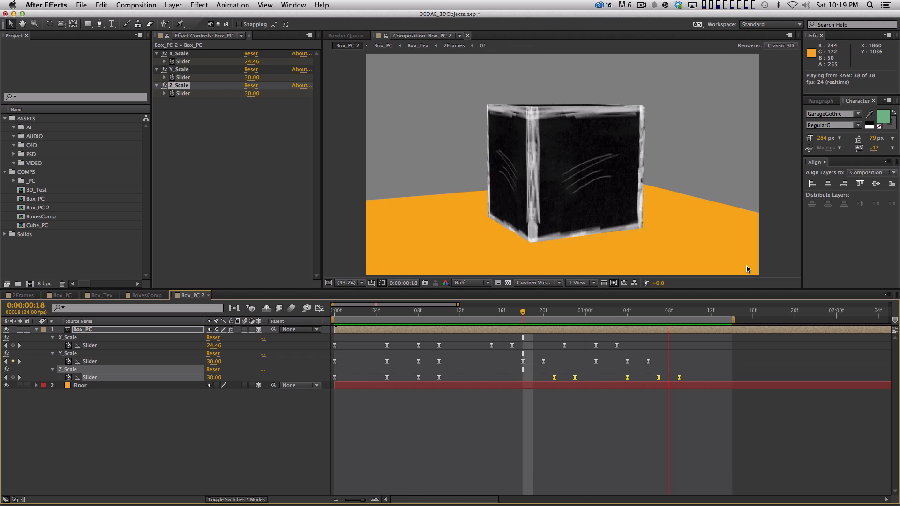
pyautogui.press('space')
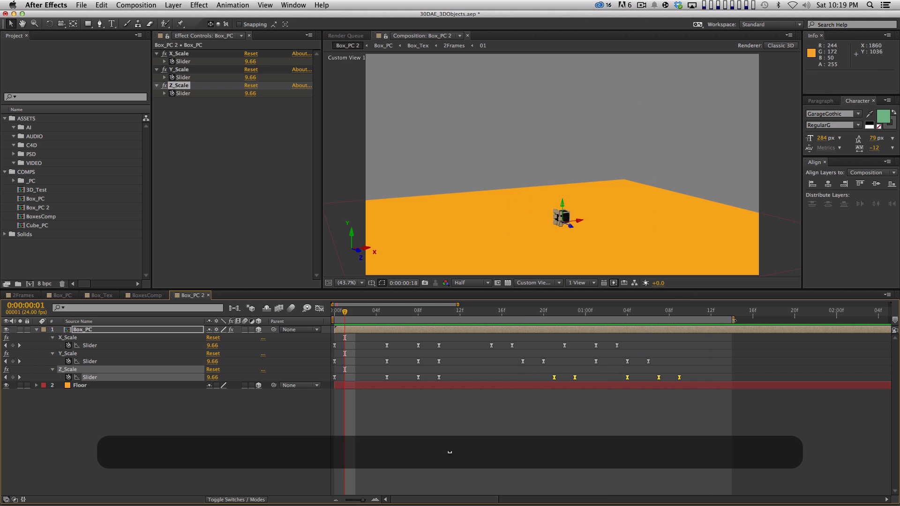
# Step: Extend the work area to about 0:00:03:04 and preview the complete pop-up and three-axis stretch
pyautogui.press('-')
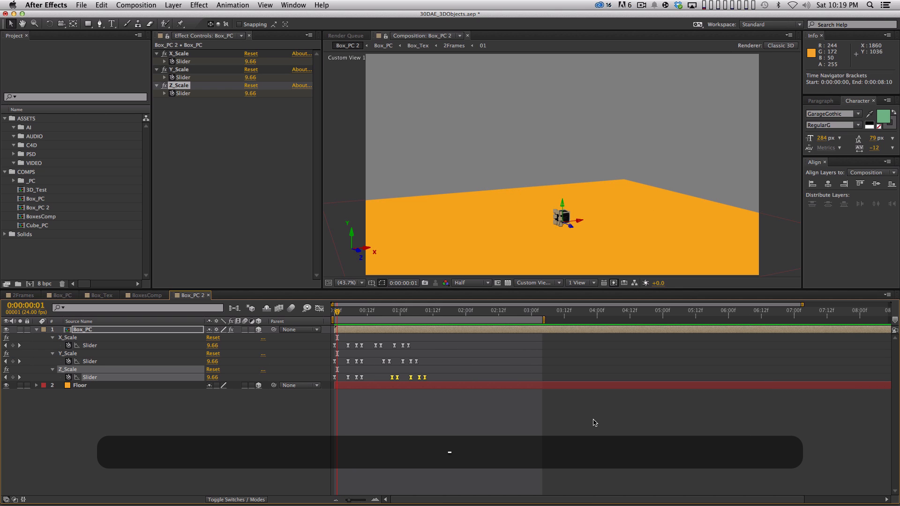
pyautogui.press('KP_0')
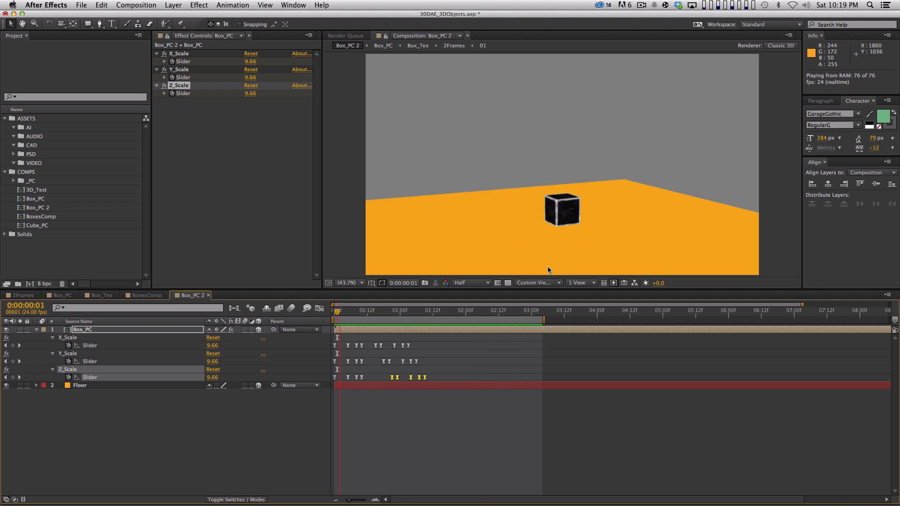
pyautogui.press('space')
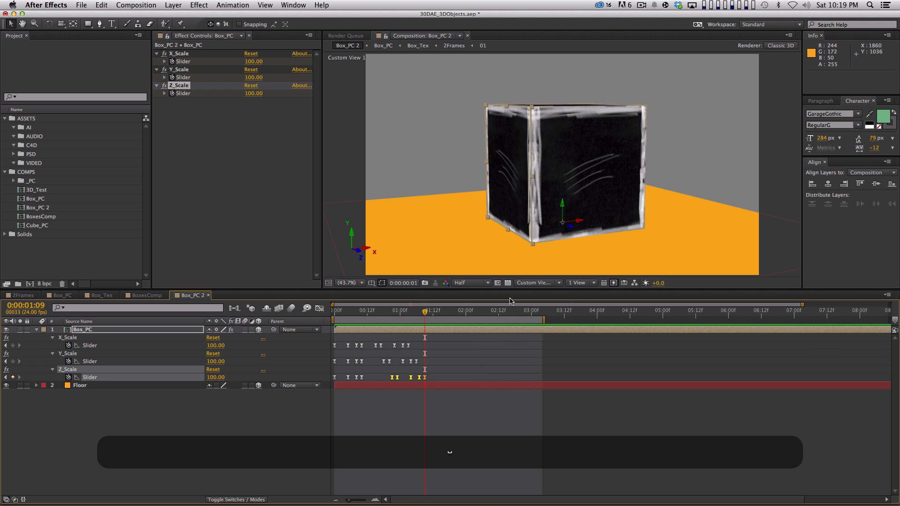
pyautogui.click(473, 310)
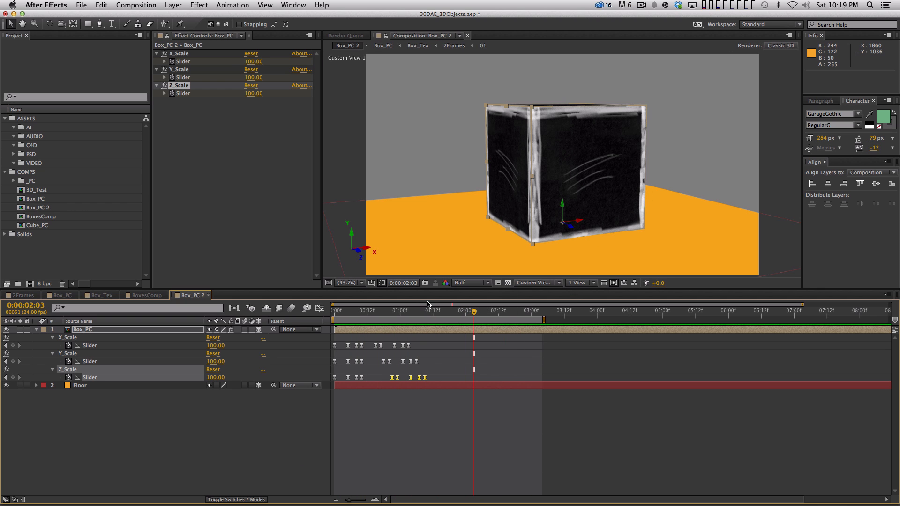
pyautogui.click(506, 460)
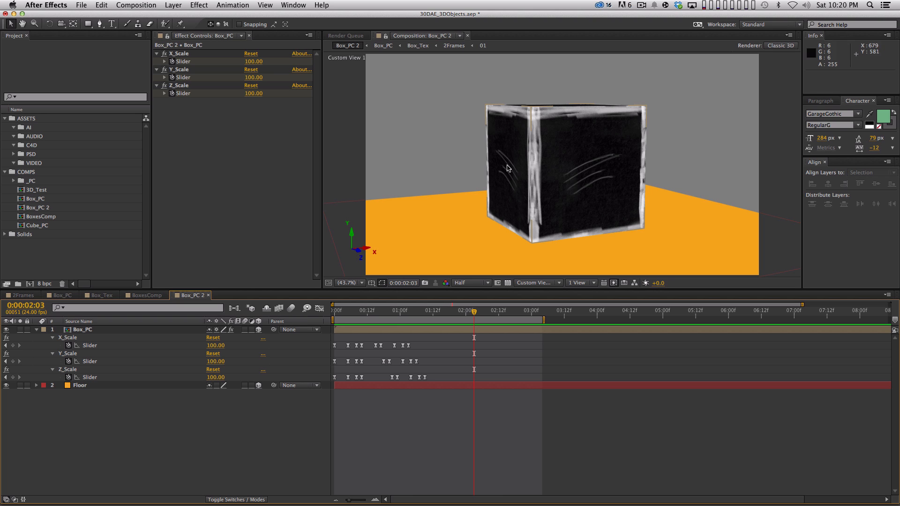
# Step: Set the Left layer's X orientation to 90° in the Box_PC precomp, and preview the updated box in Box_PC 2
pyautogui.doubleClick(110, 331)
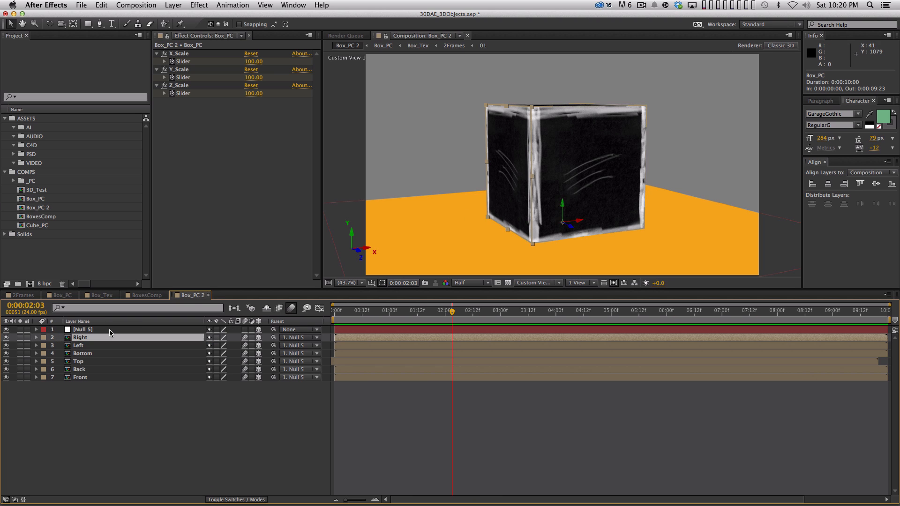
pyautogui.click(138, 347)
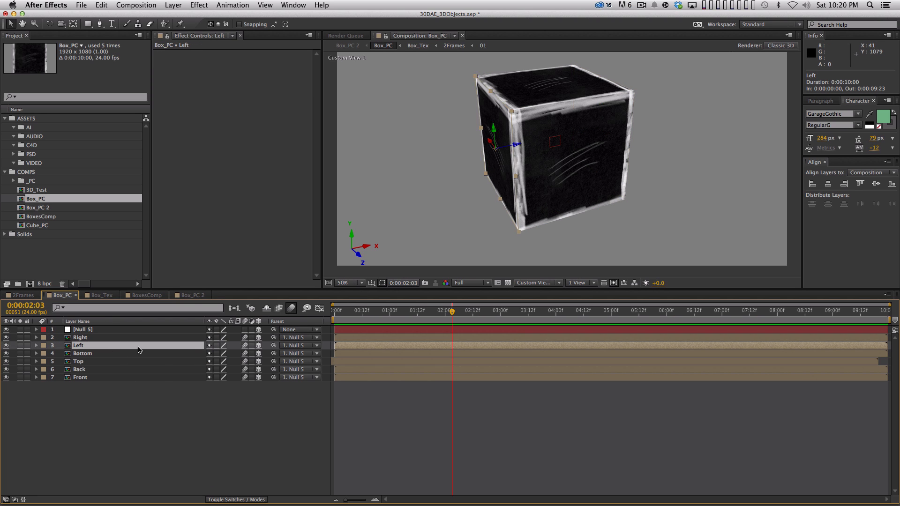
pyautogui.press('r')
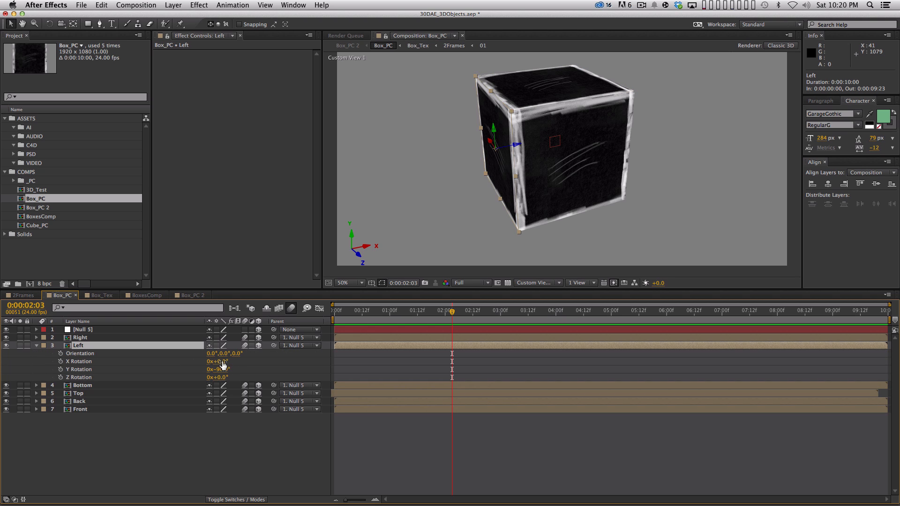
pyautogui.click(212, 354)
pyautogui.write('90')
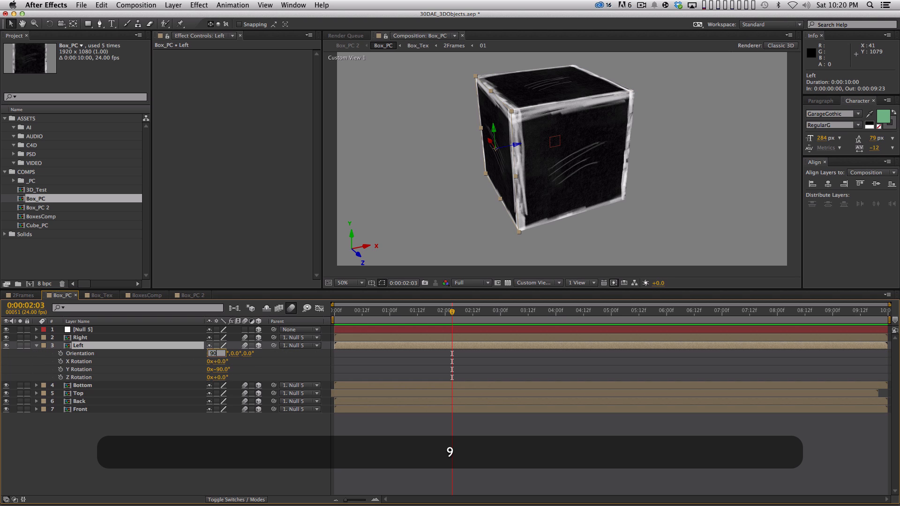
pyautogui.press('Return')
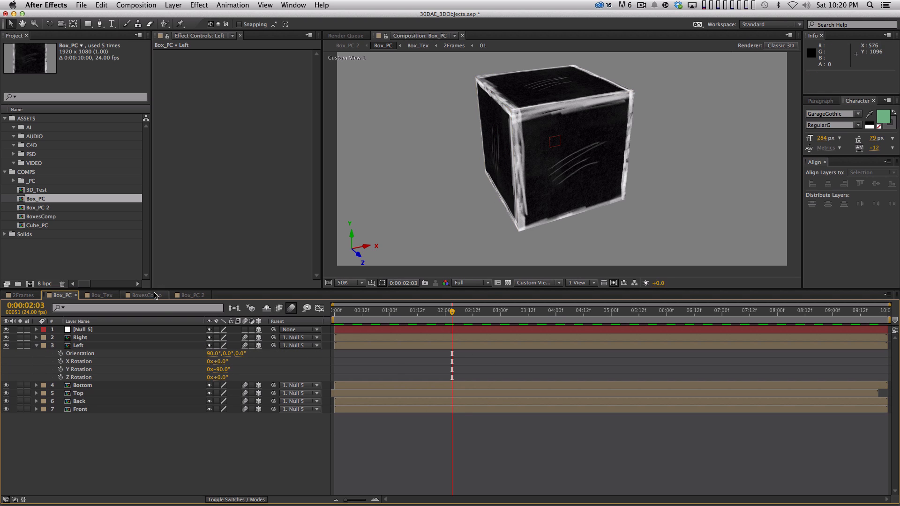
pyautogui.click(200, 295)
pyautogui.press('KP_0')
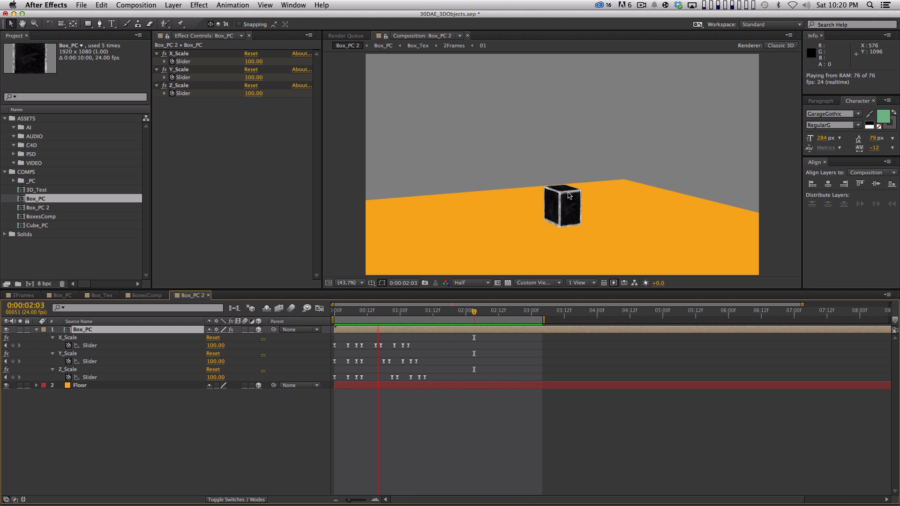
pyautogui.press('space')
# Step: Orbit the custom view to a higher and a lower angle around the box, previewing the animation from each
pyautogui.moveTo(676, 102)
pyautogui.mouseDown()
pyautogui.moveTo(679, 125)
pyautogui.moveTo(663, 92)
pyautogui.mouseUp()
pyautogui.press('c')
pyautogui.press('KP_0')
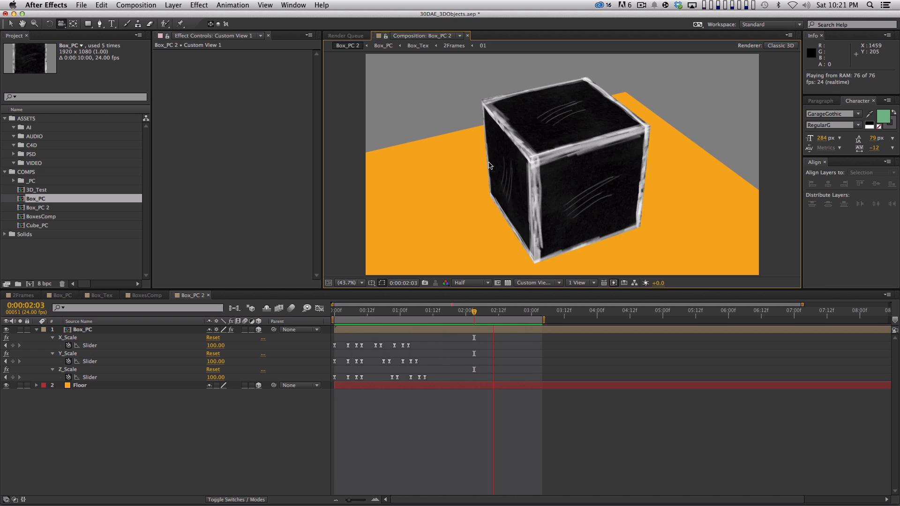
pyautogui.press('space')
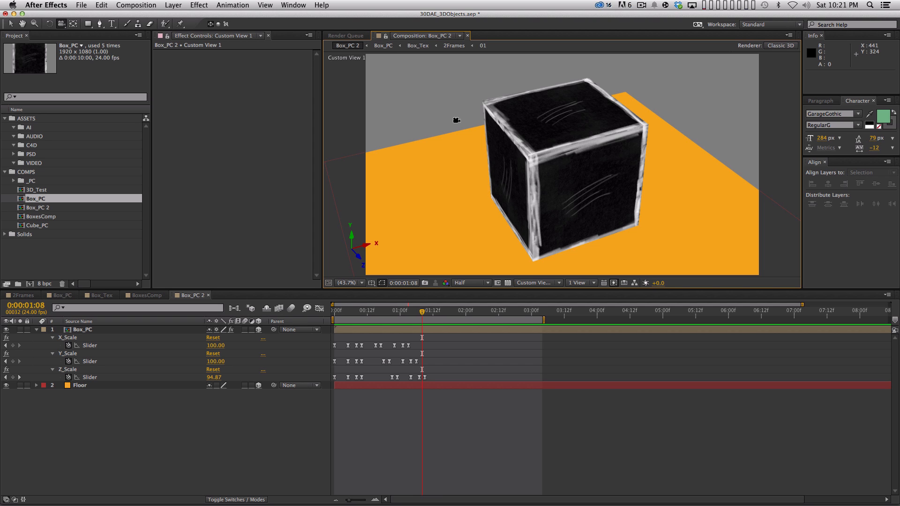
pyautogui.press('KP_0')
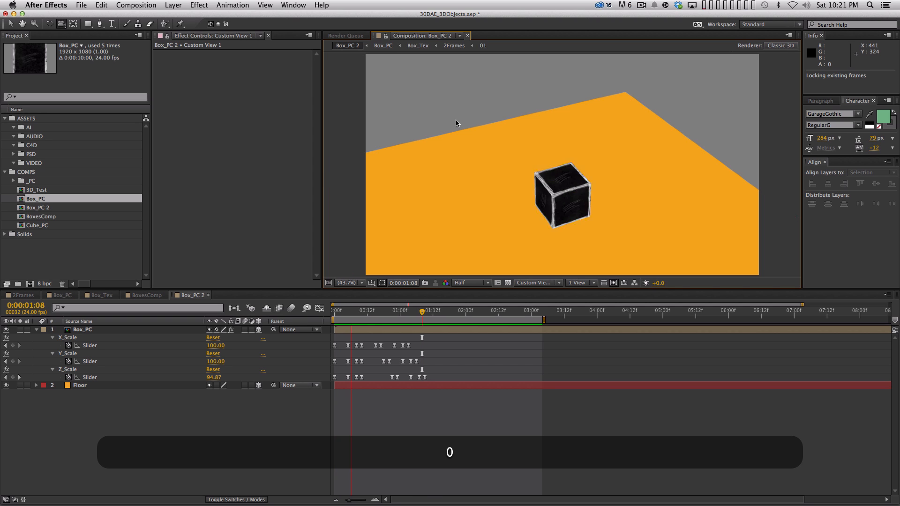
pyautogui.press('space')
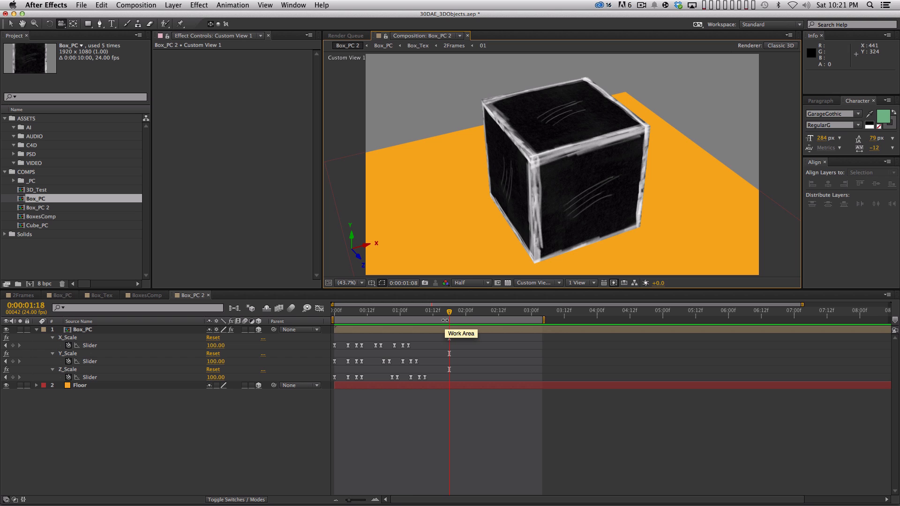
pyautogui.moveTo(583, 202); pyautogui.dragTo(561, 180)
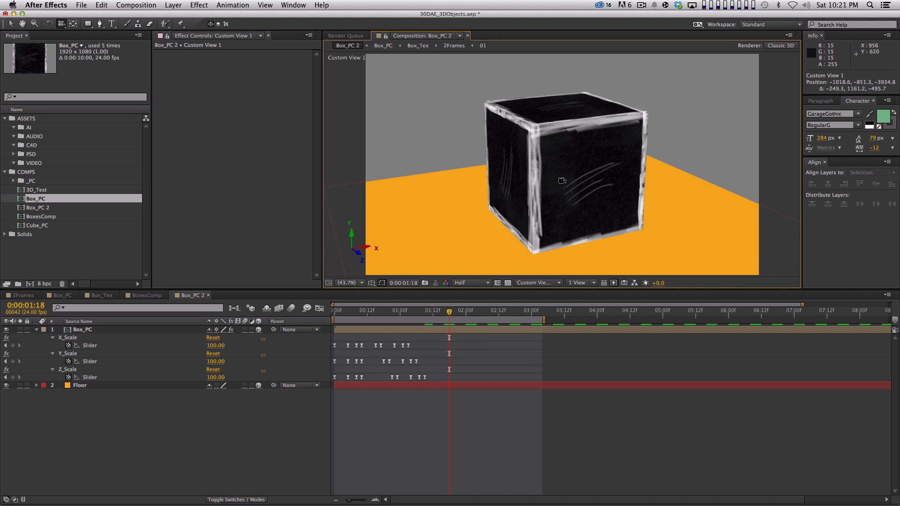
pyautogui.press('KP_0')
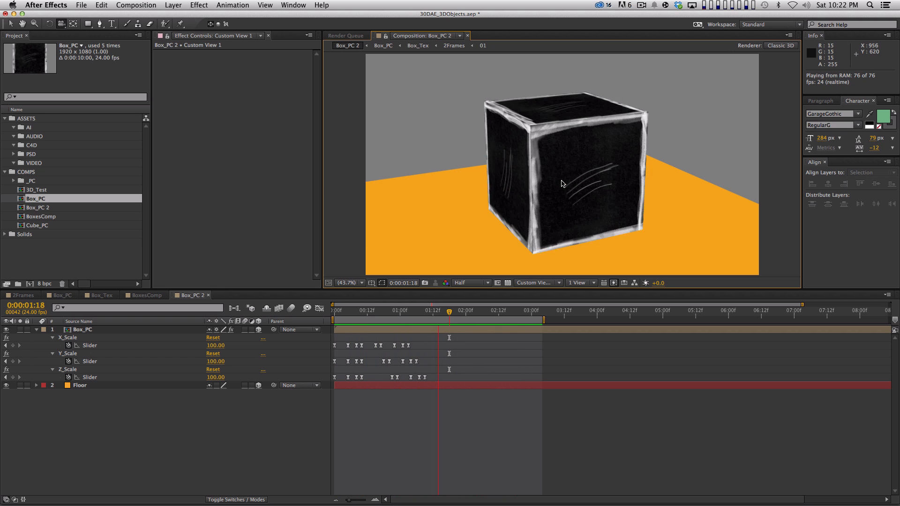
pyautogui.press('space')
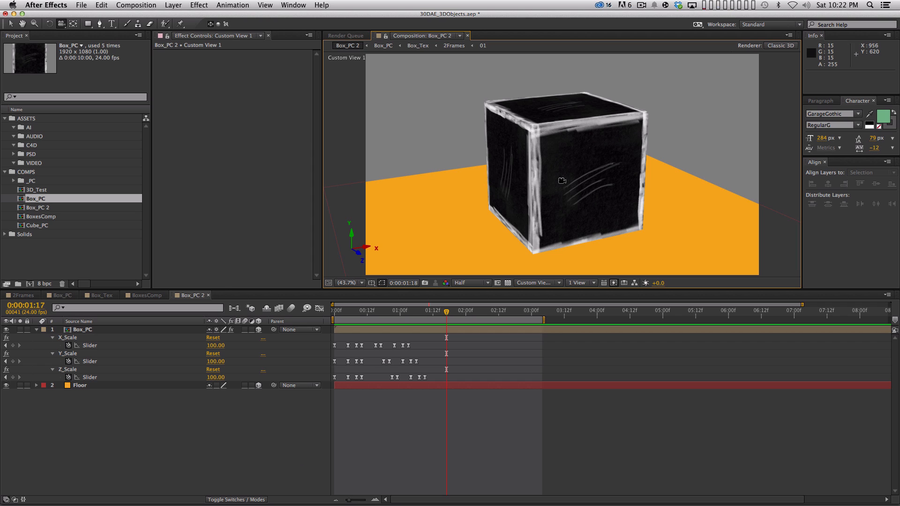